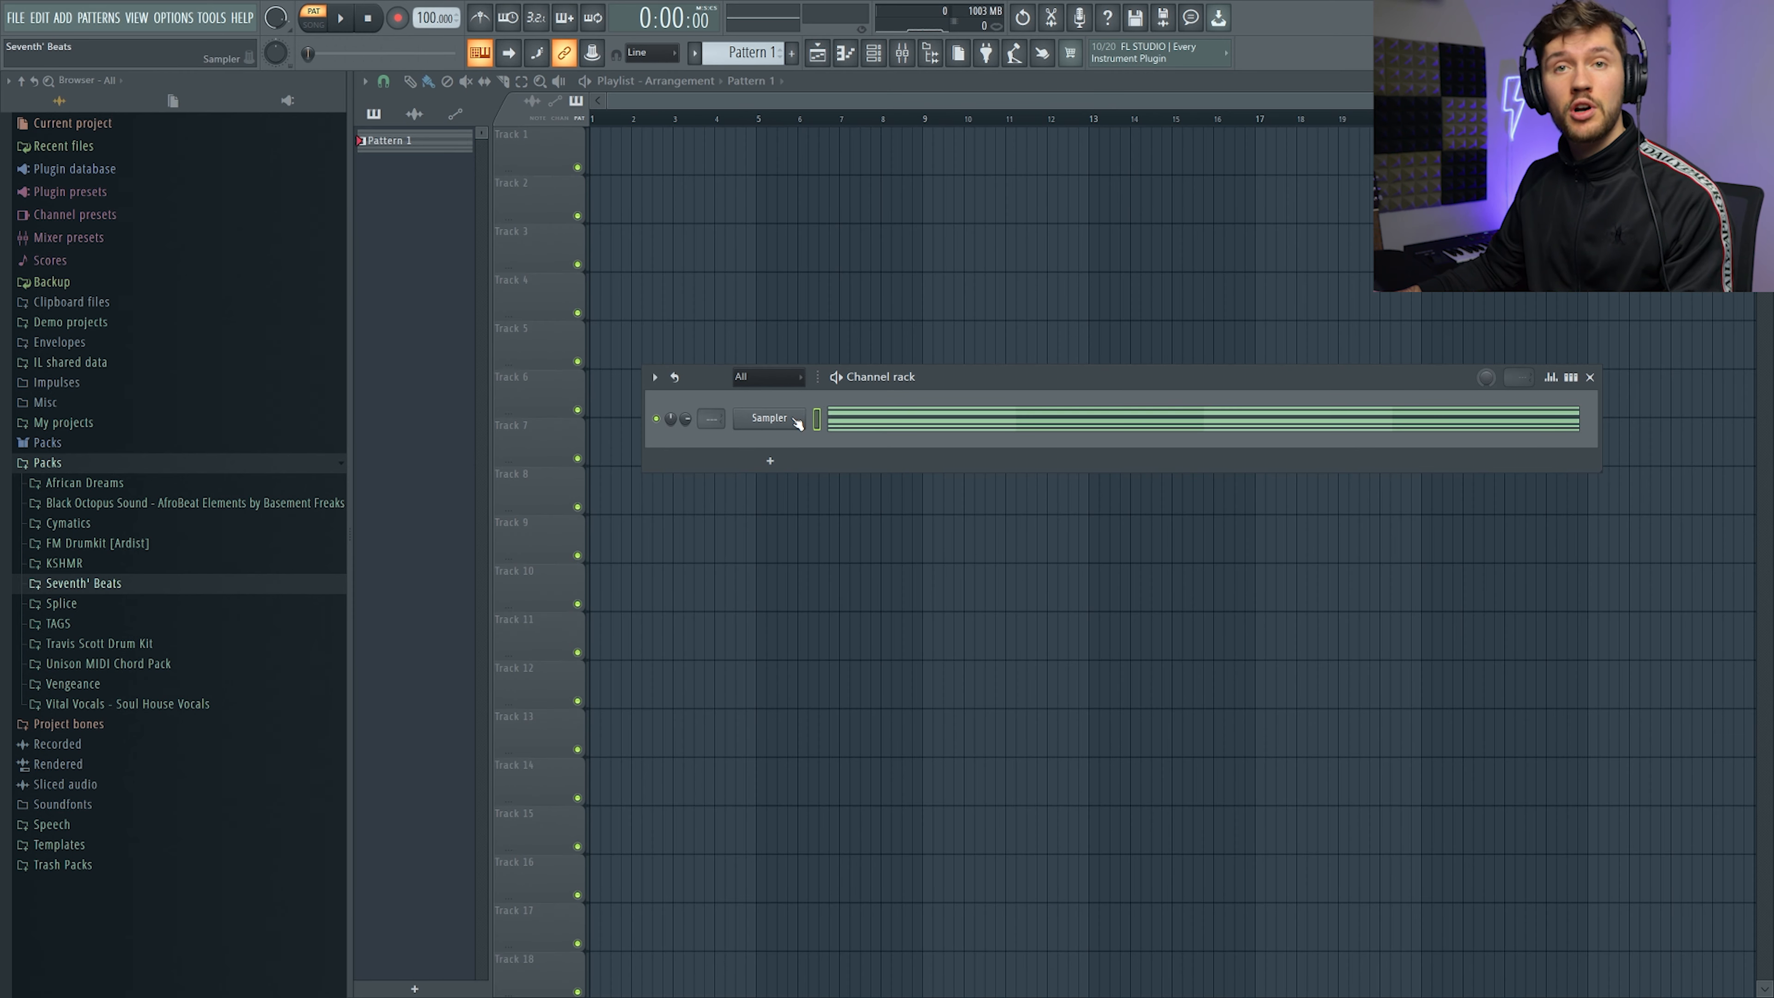
Duplicate all the scale reference notes in the Sampler channel's piano roll one octave lower, from C4 to B4
right_click(797, 420)
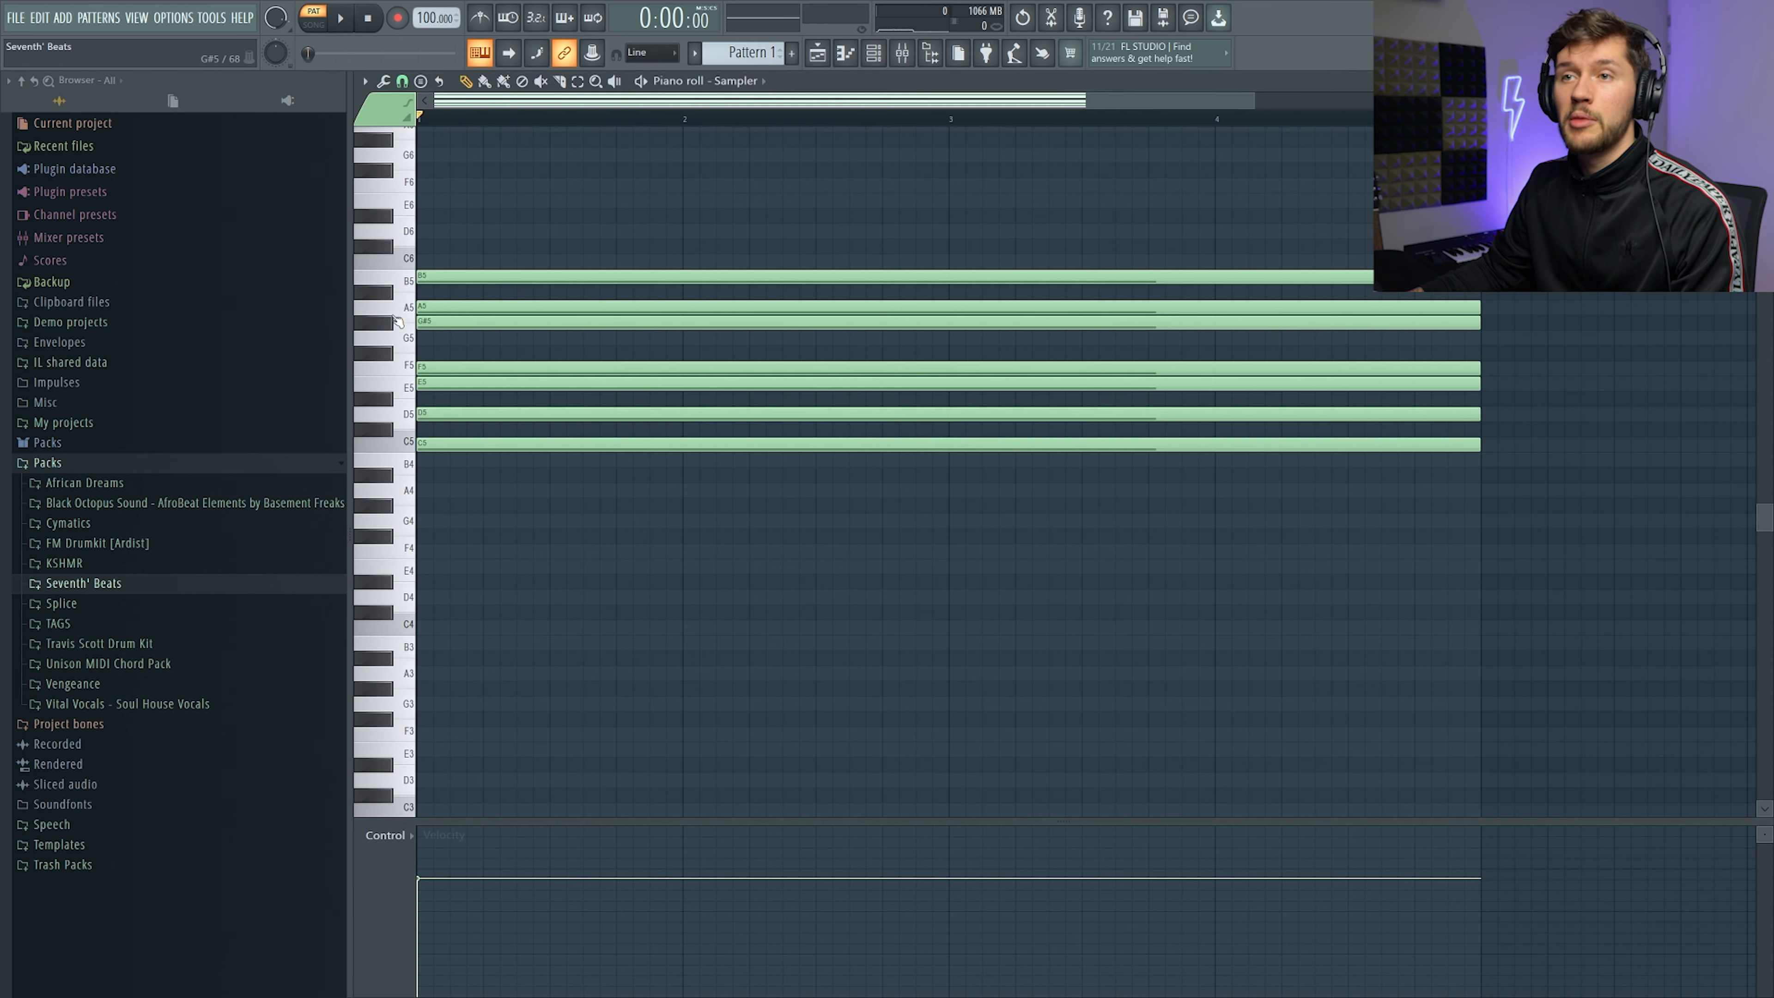
key(ctrl+a)
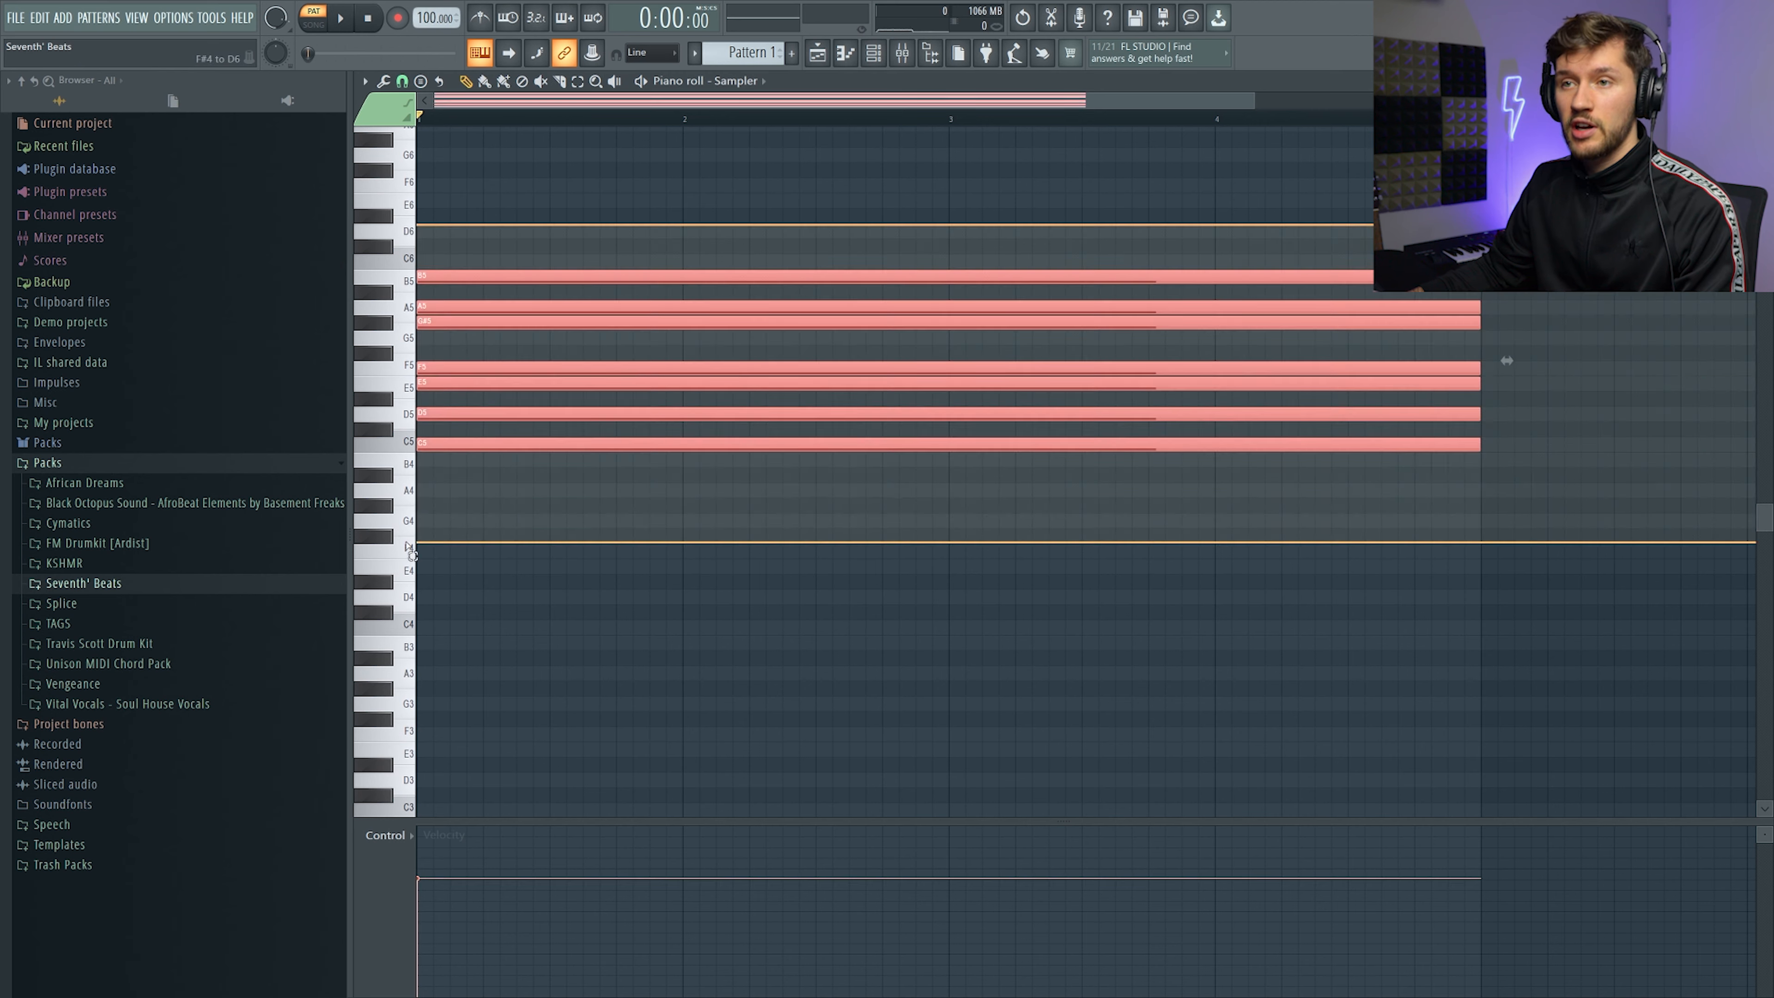
drag(430, 311, 419, 492)
Build a chord of B5, G5, E5 and B4 at the start of bar 1 in the Kalimba piano roll and play it
click(873, 52)
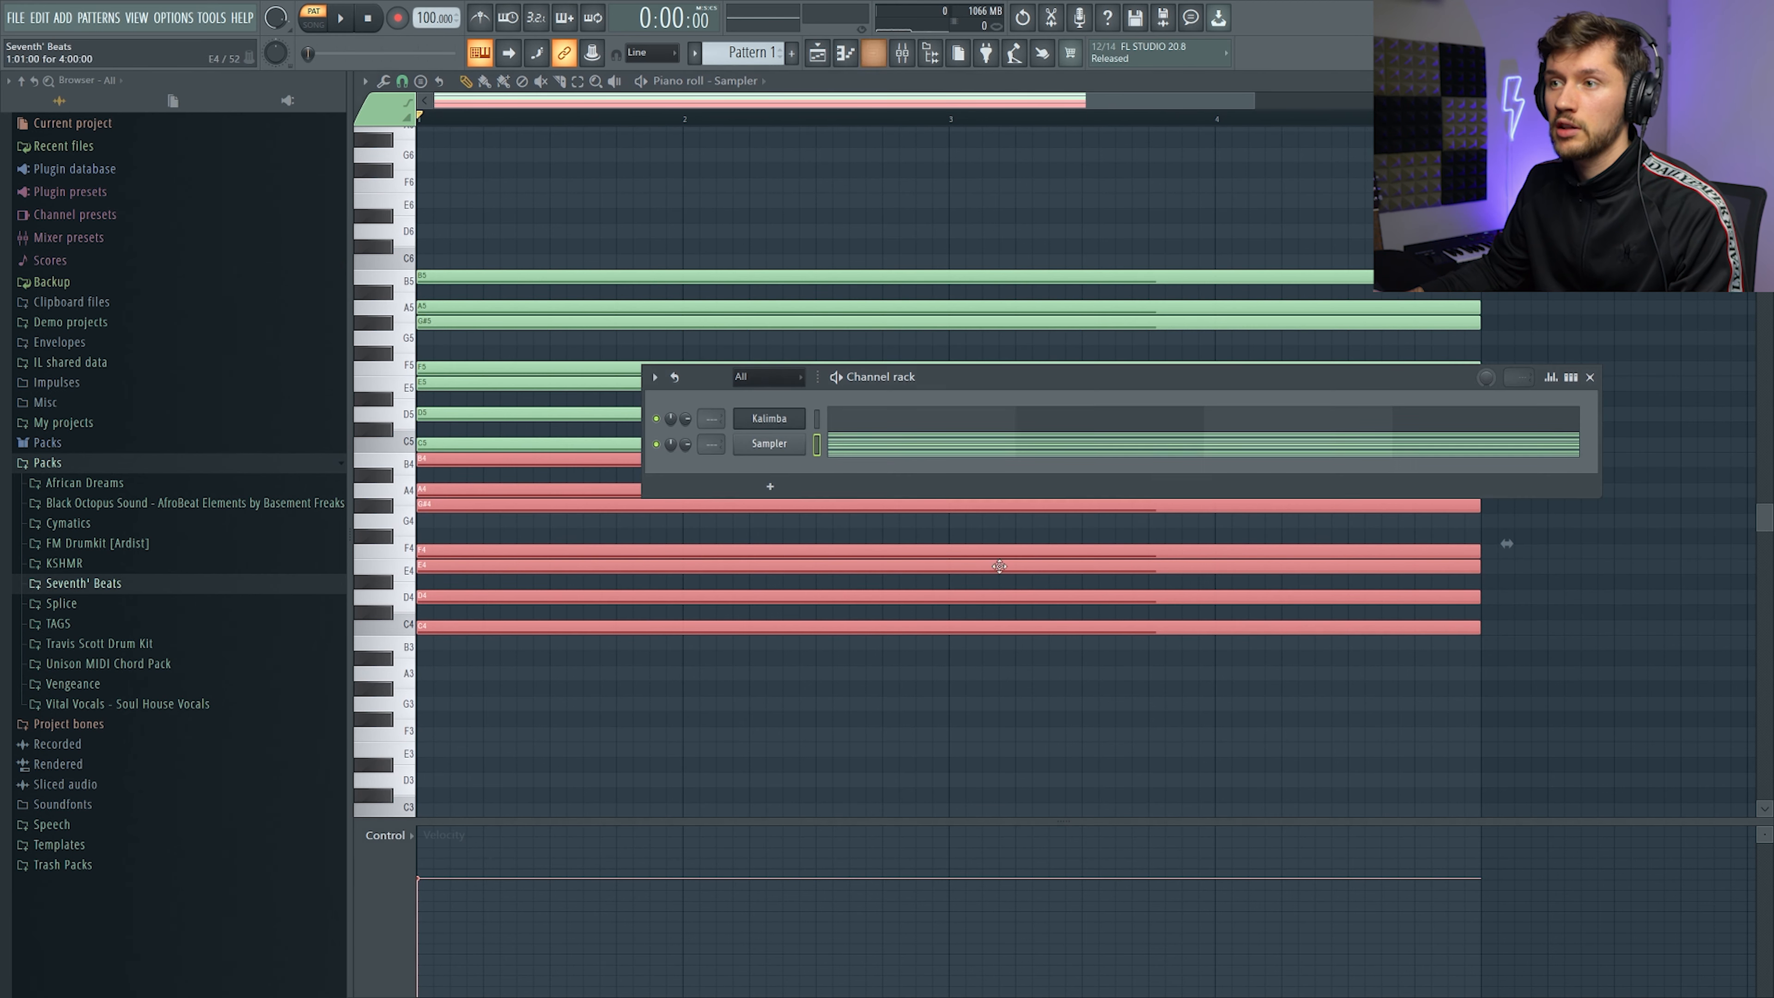
click(899, 425)
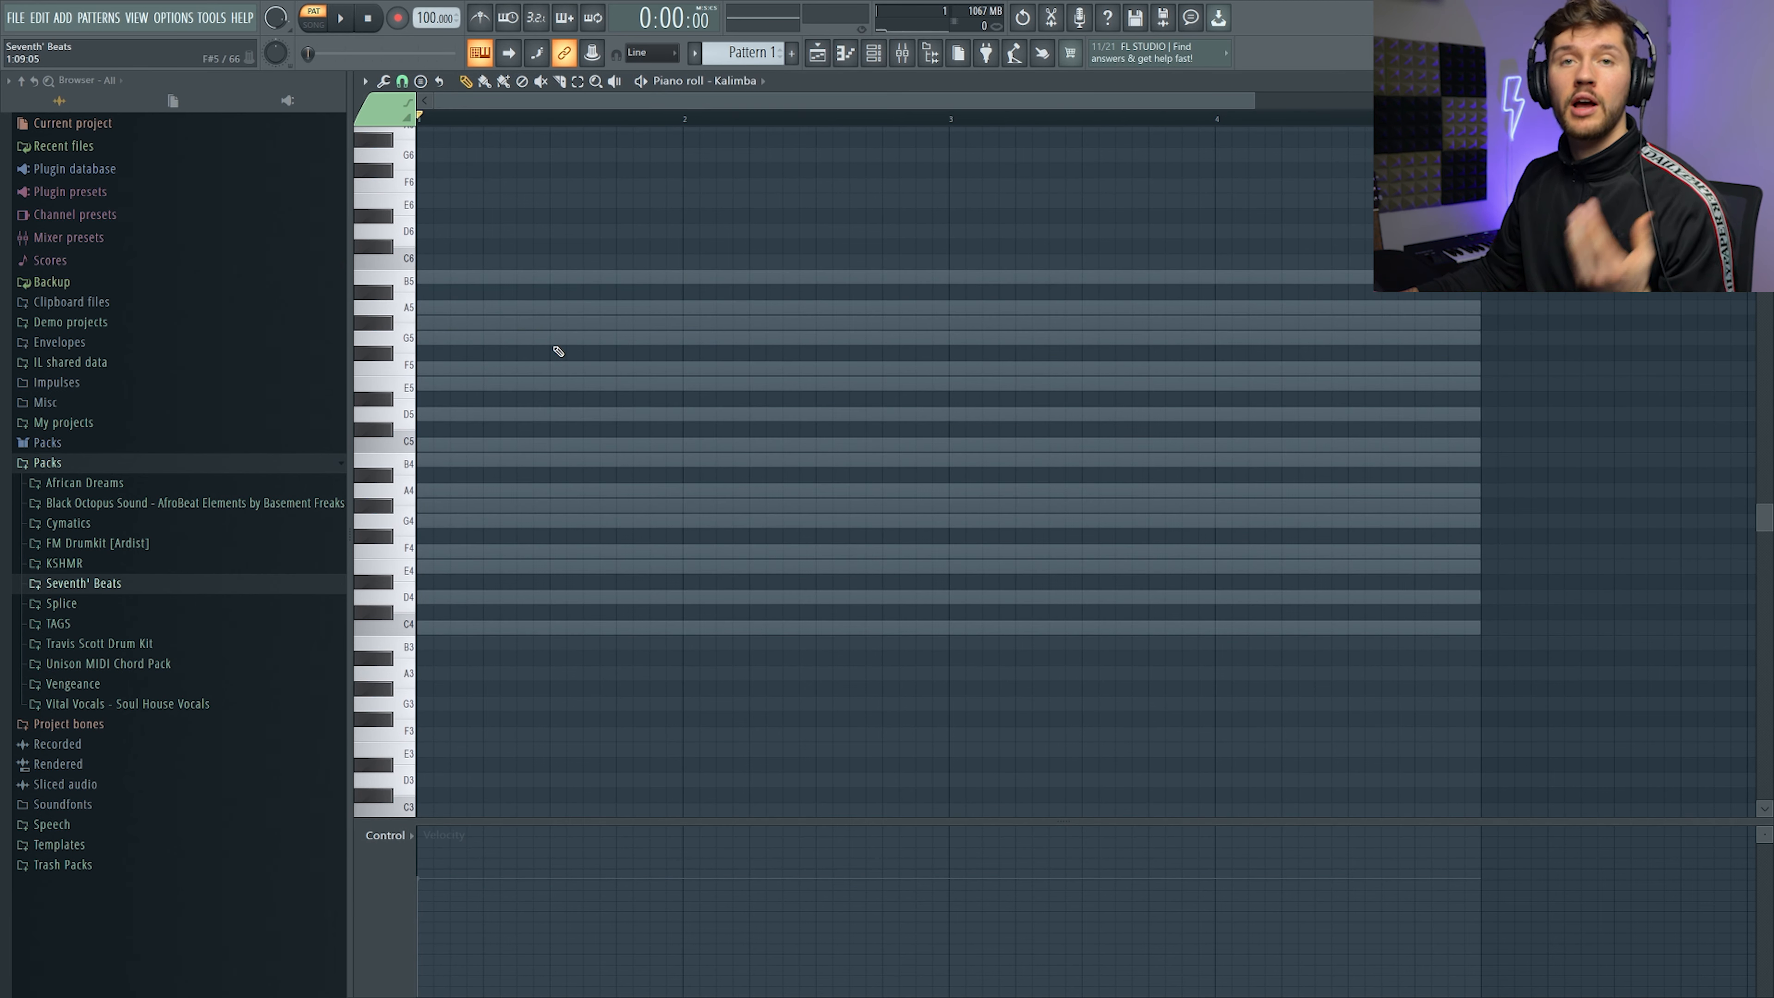
click(436, 281)
click(435, 339)
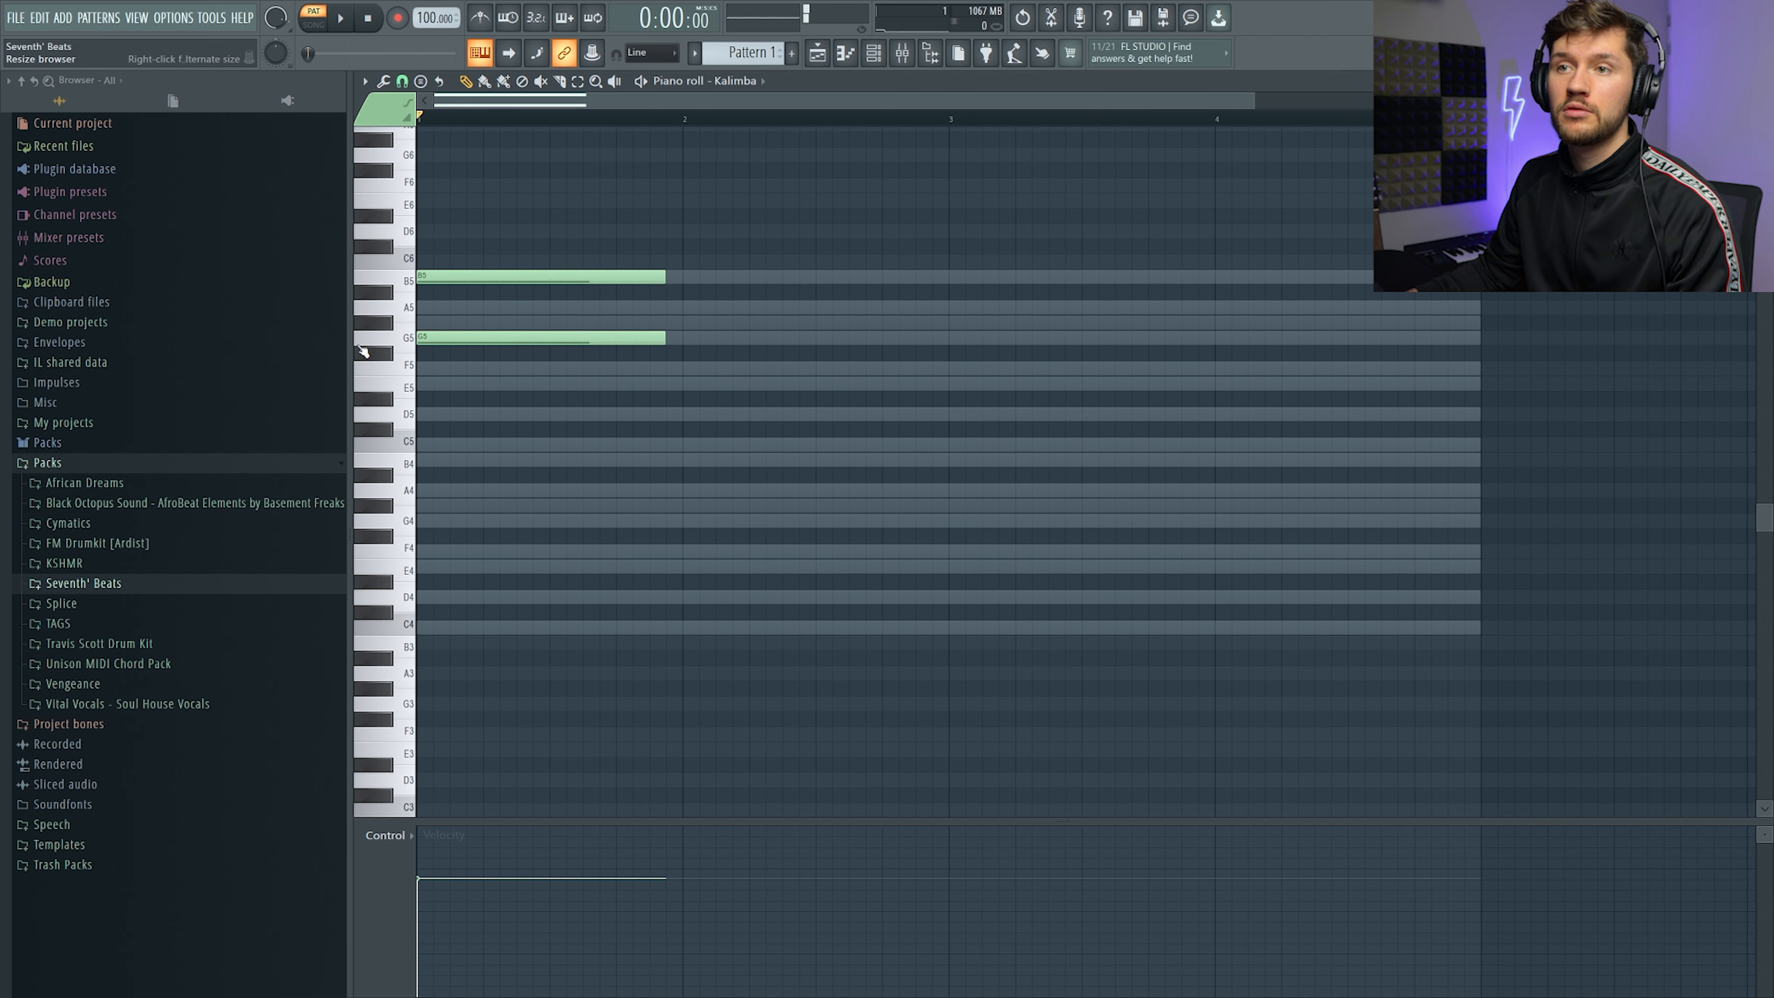
click(435, 386)
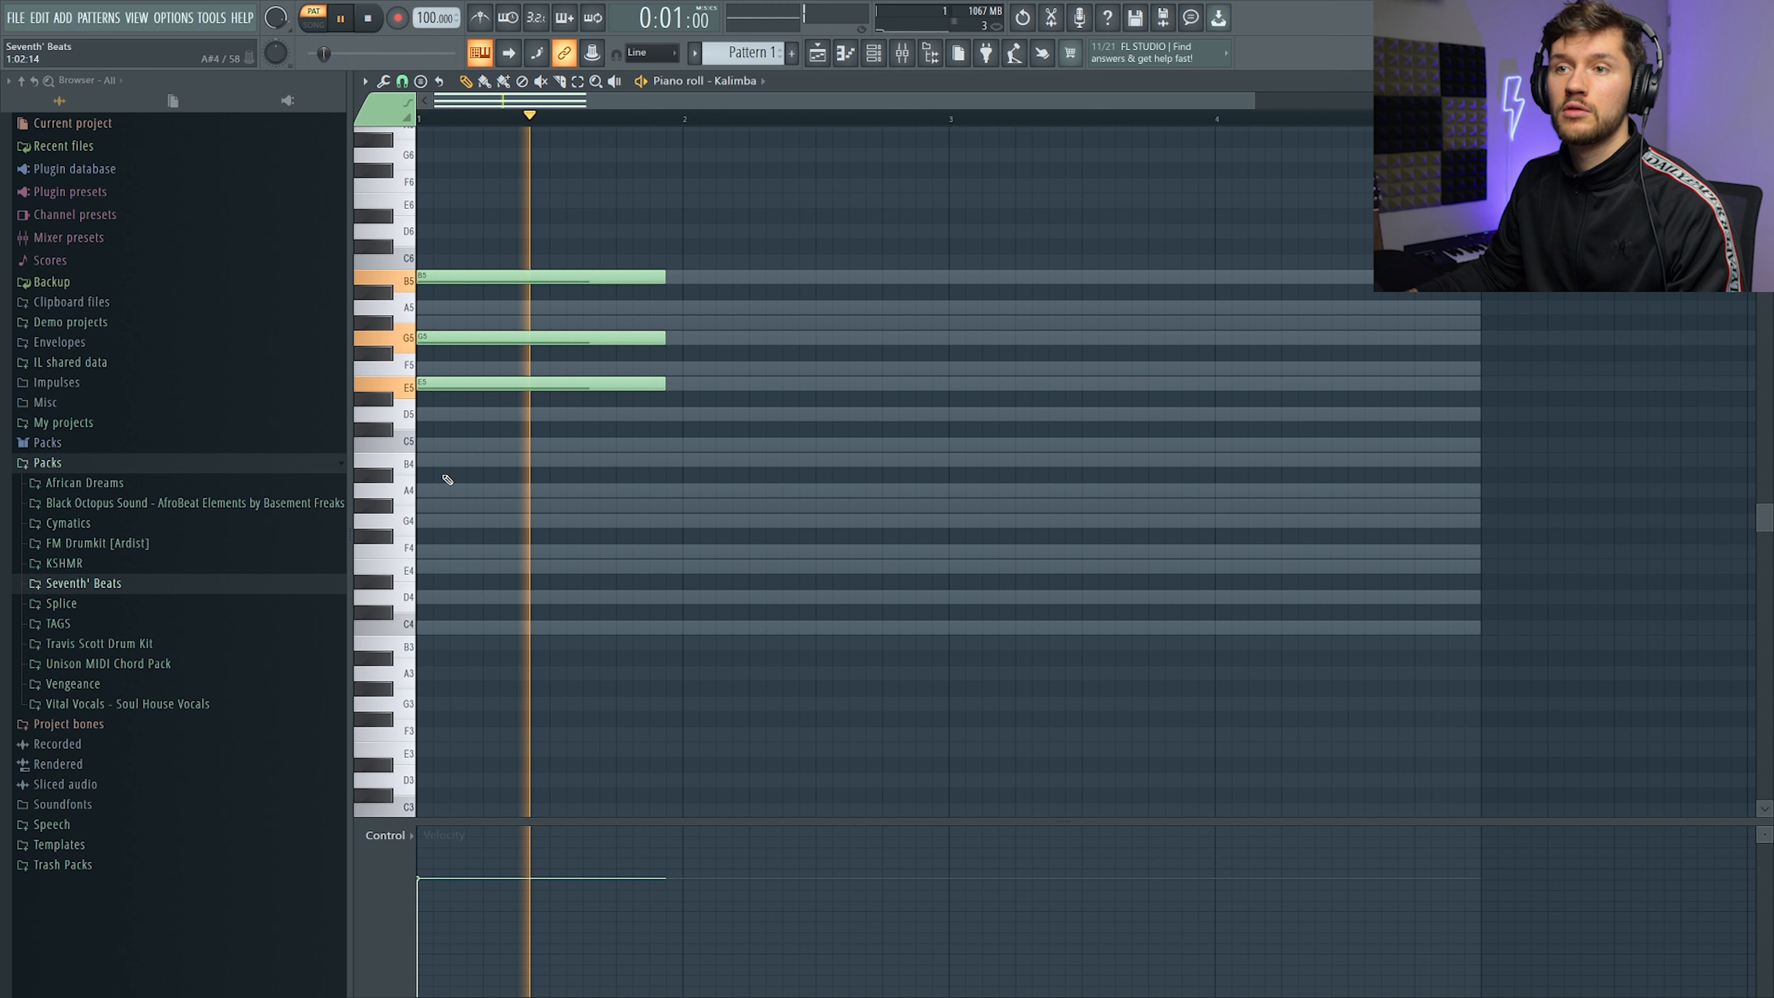
key(space)
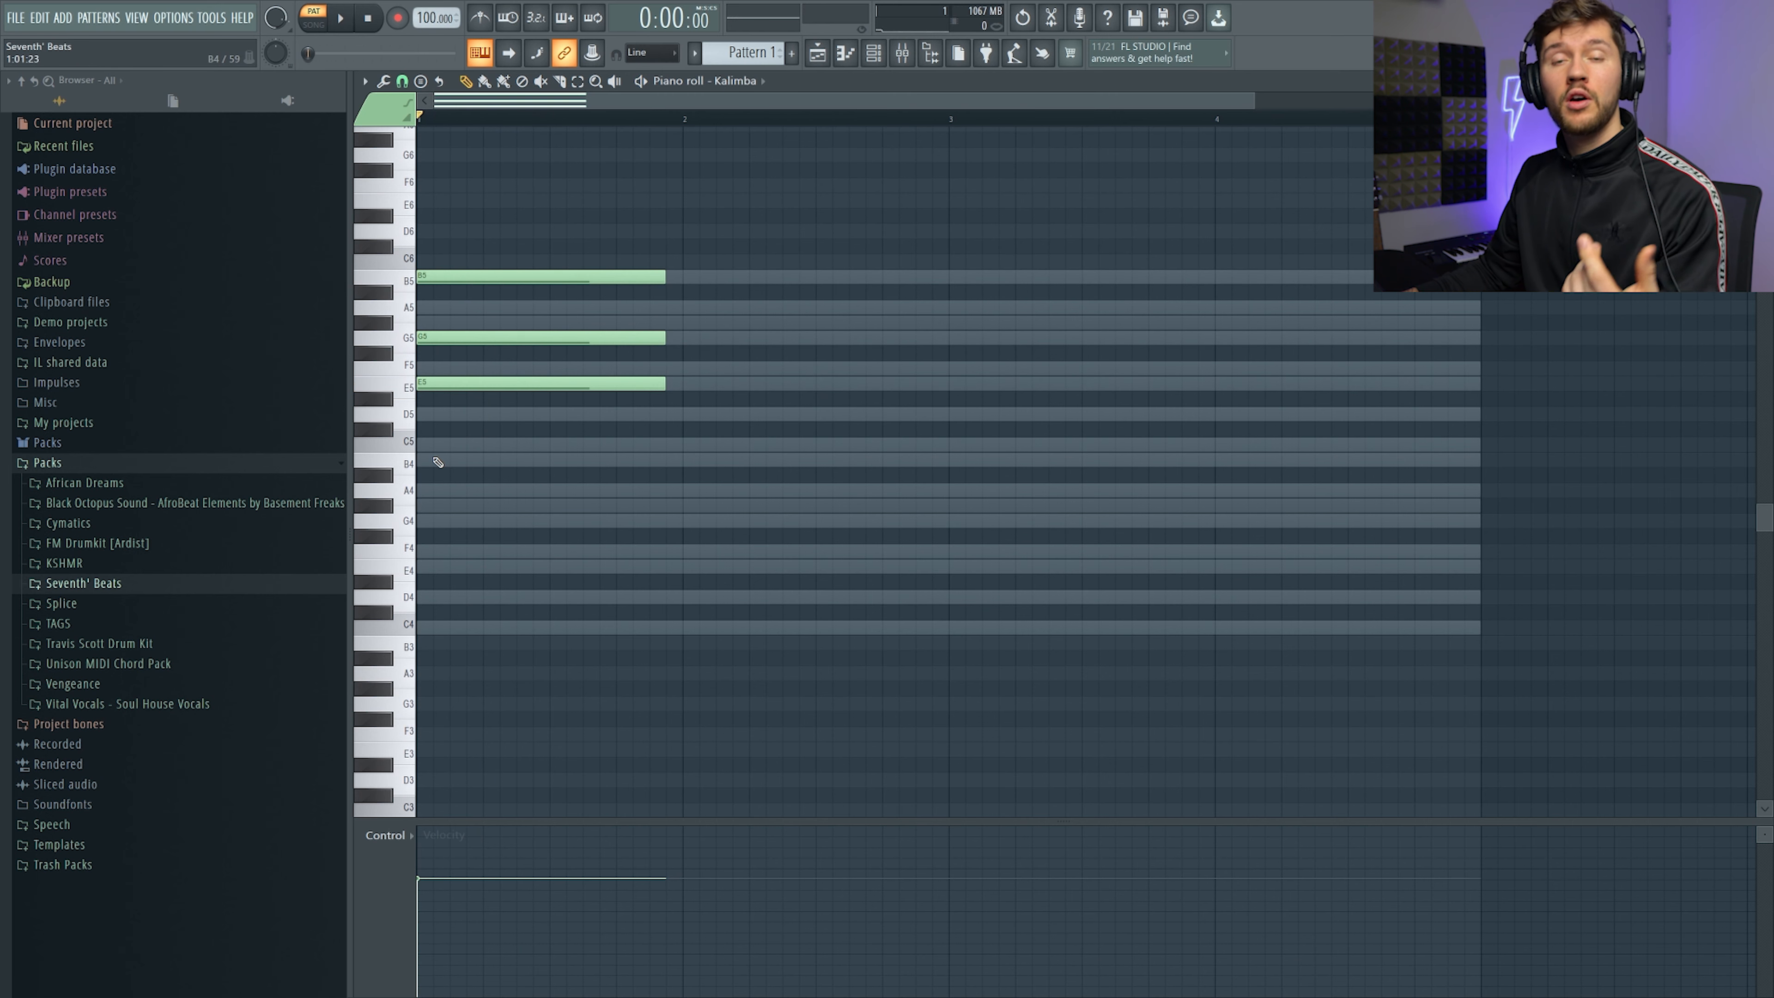
click(438, 462)
key(space)
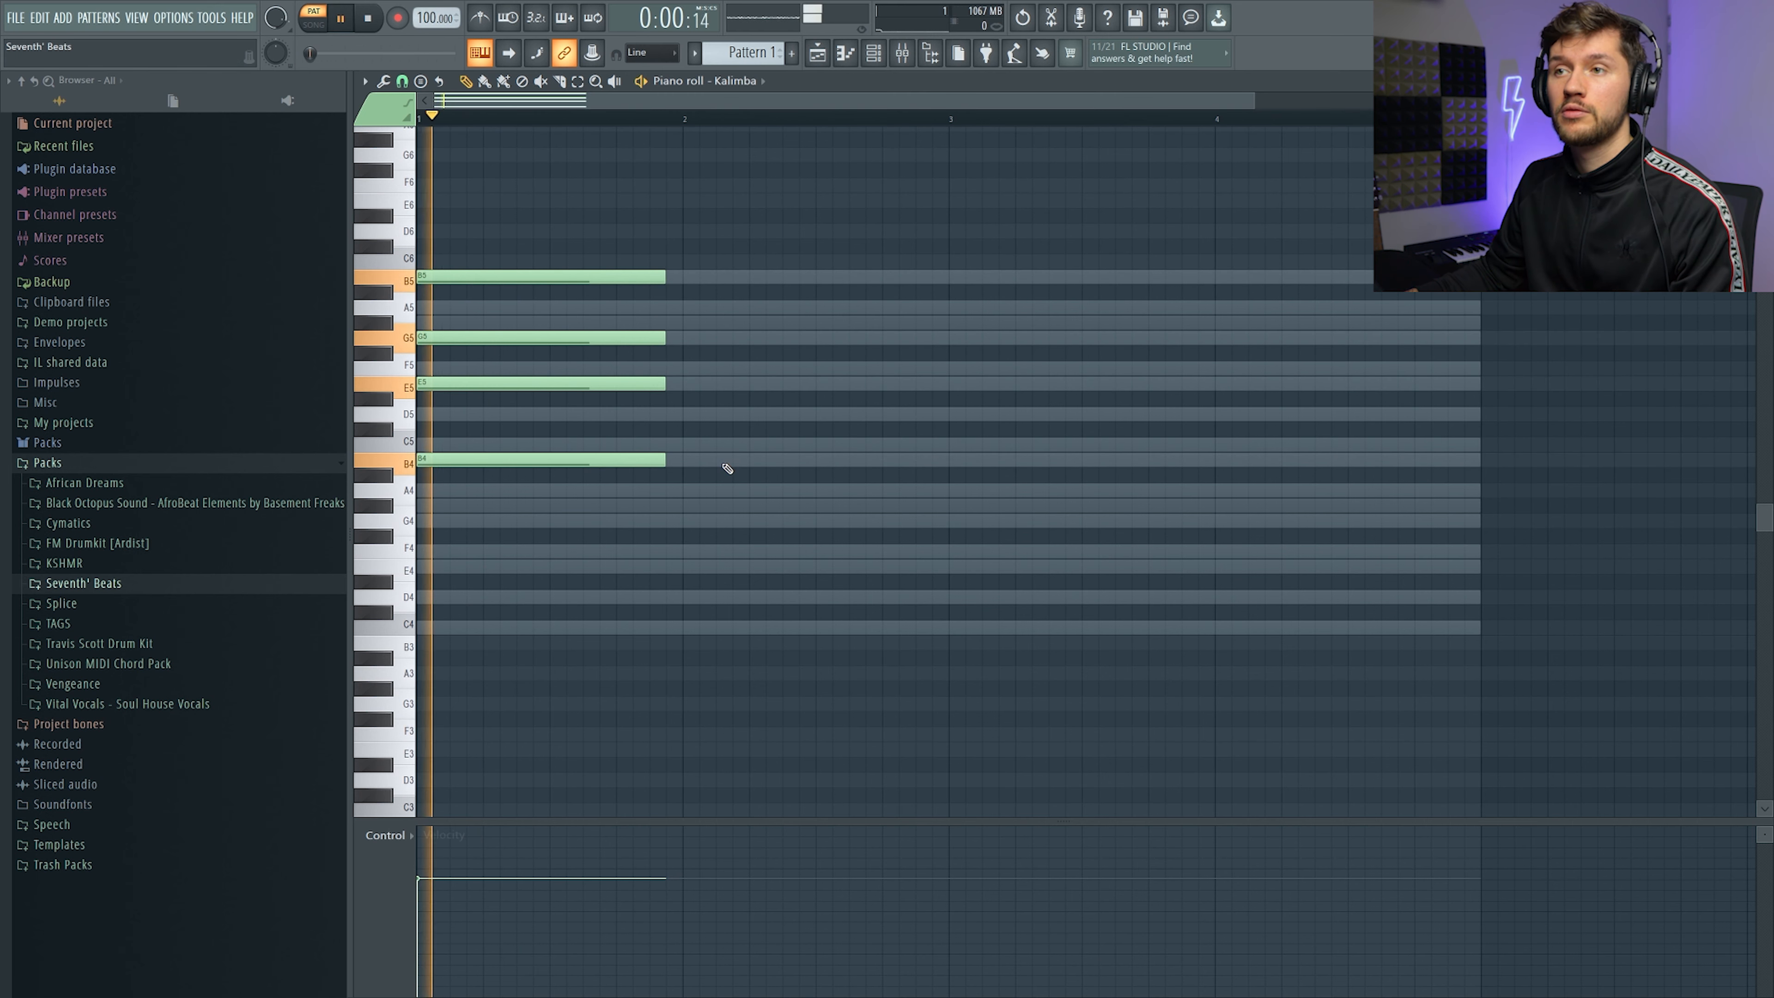
Extend all four Kalimba chord notes to the end of bar 1
drag(655, 241, 665, 464)
key(space)
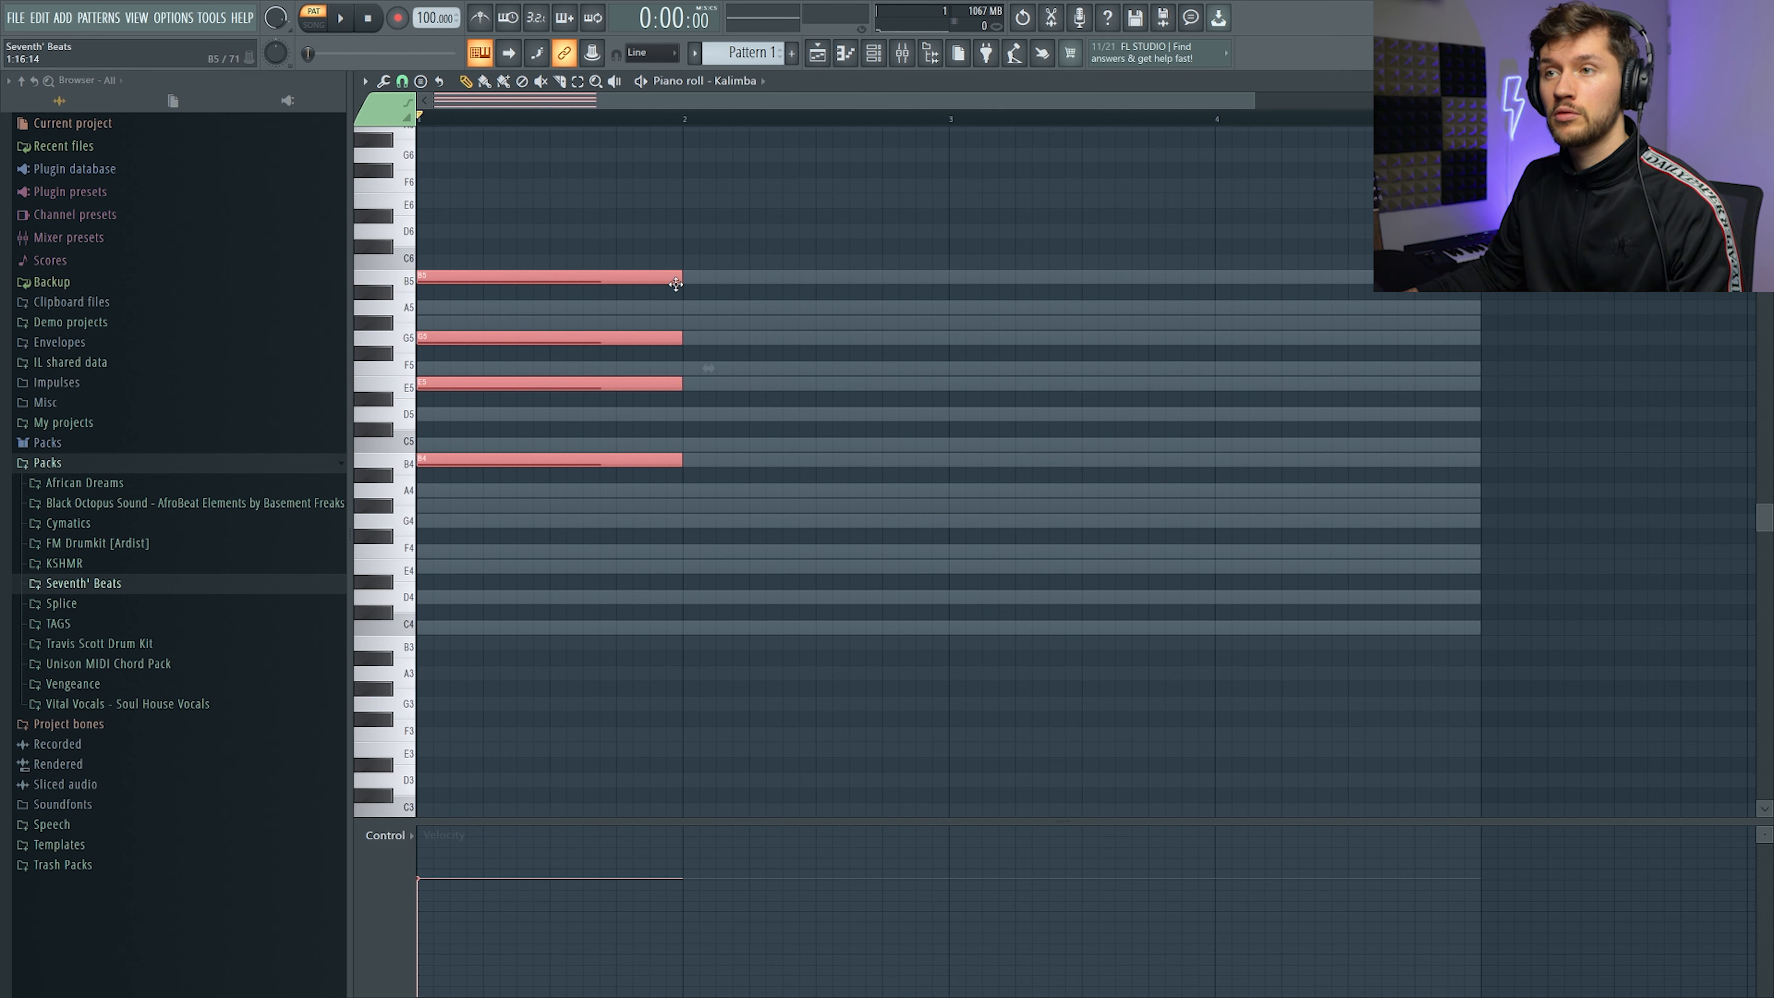
drag(621, 279, 637, 280)
Copy the Kalimba chord into bar 2 one semitone higher, raise its G#5 note to A5, and play the progression
drag(487, 279, 740, 251)
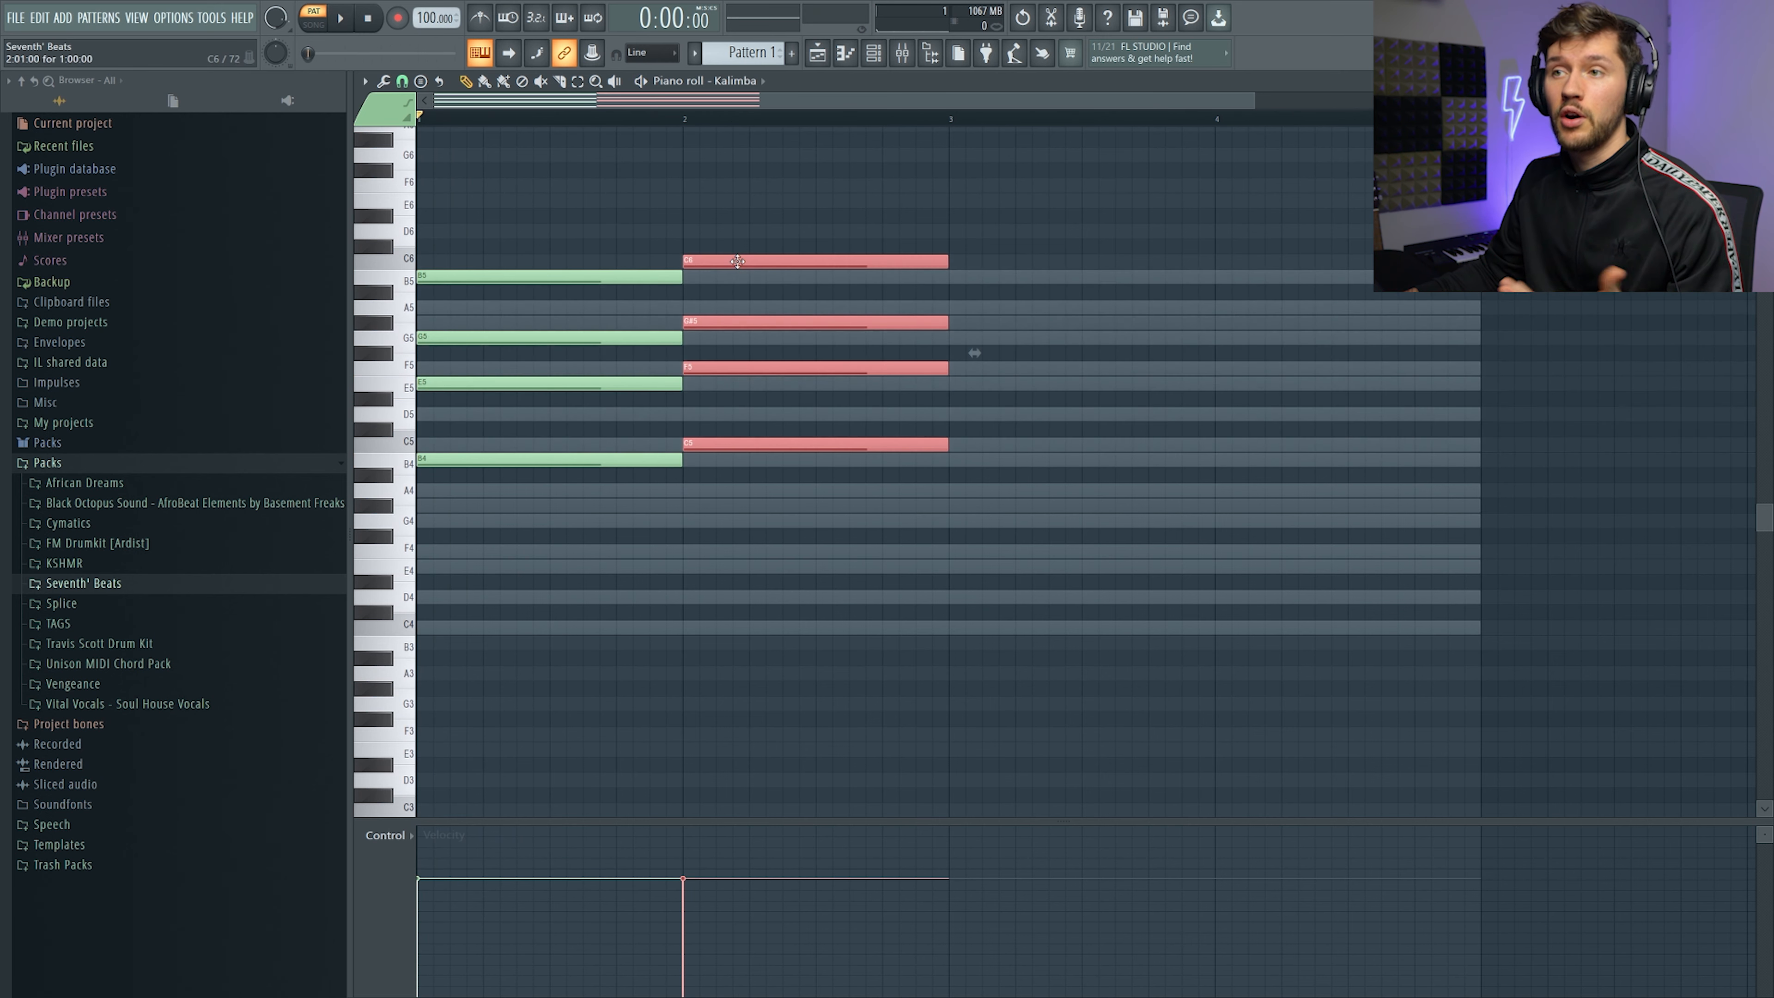
key(space)
click(1035, 261)
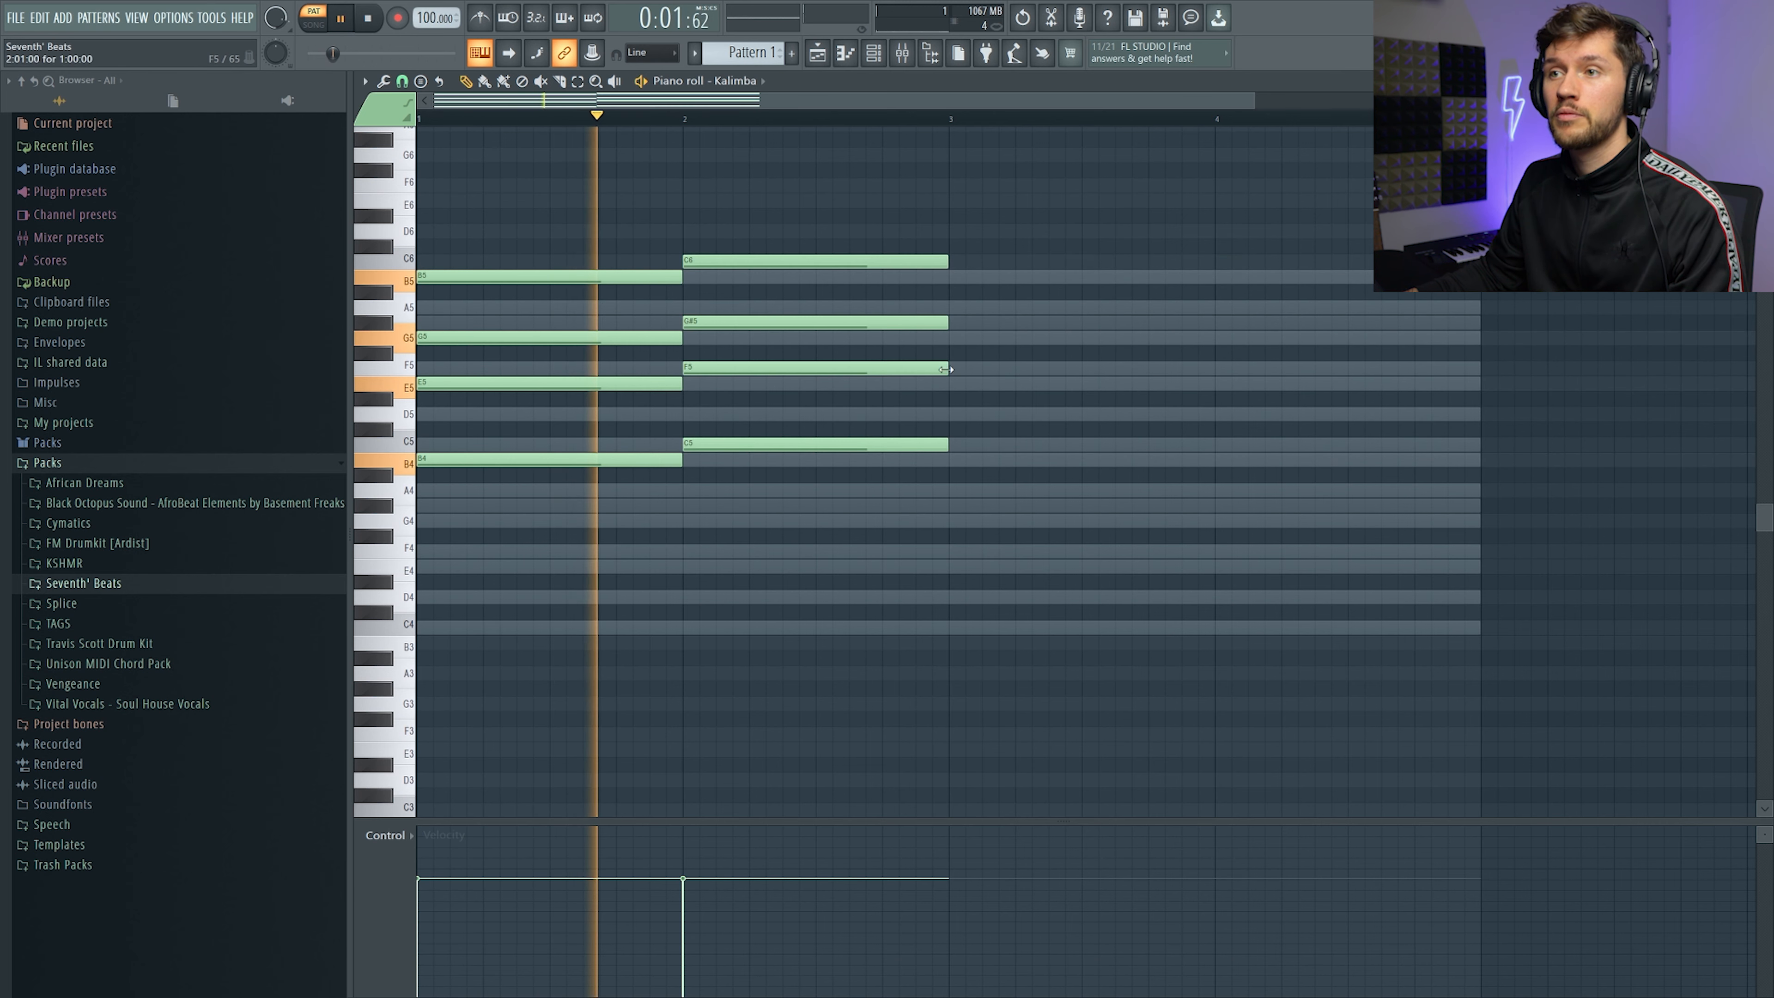
key(space)
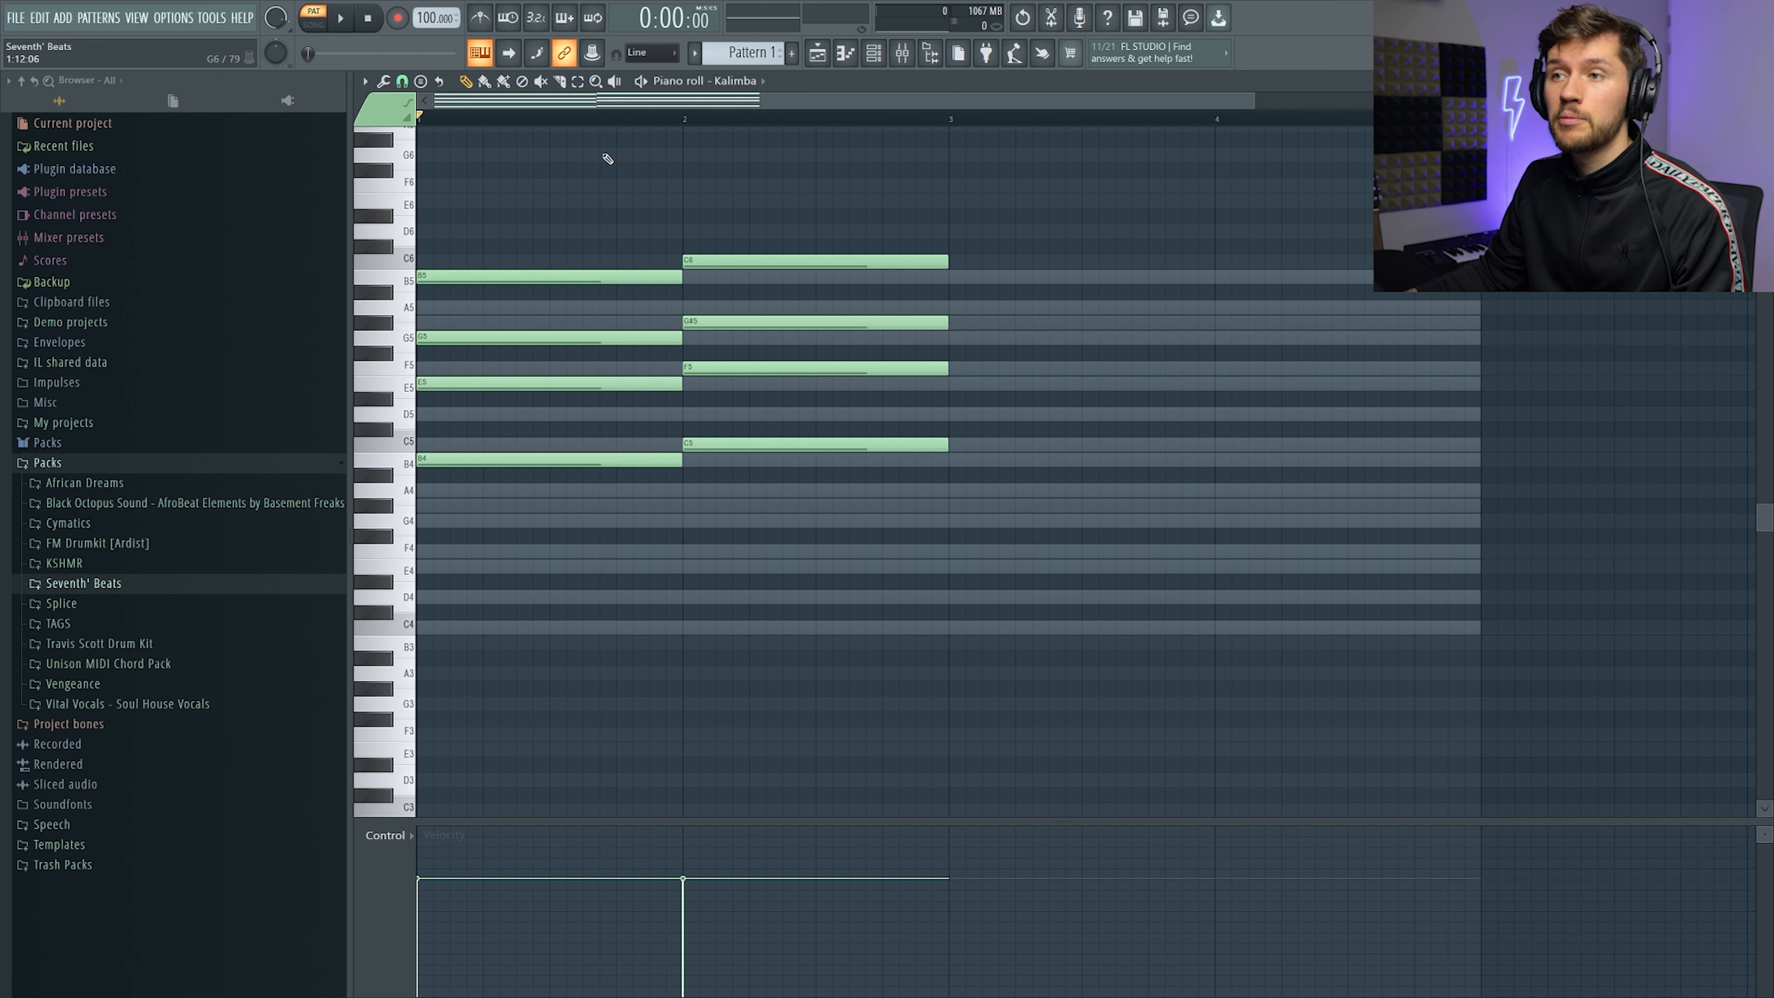
drag(703, 315, 704, 305)
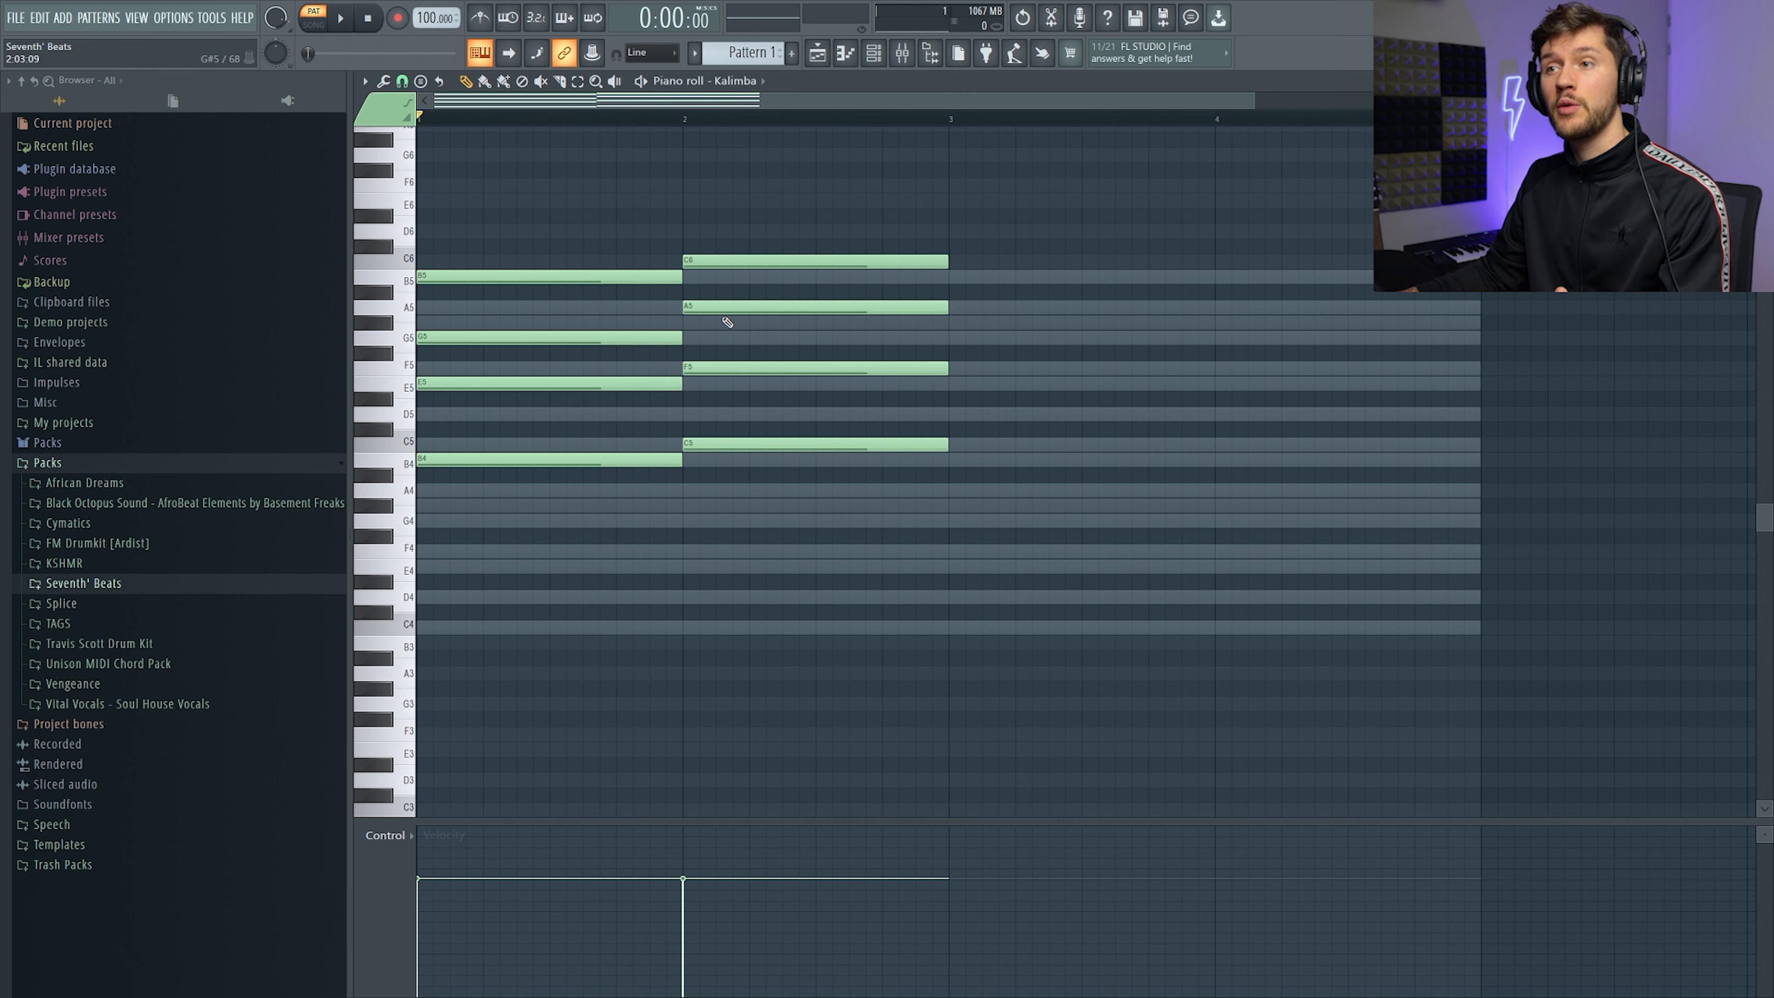
key(space)
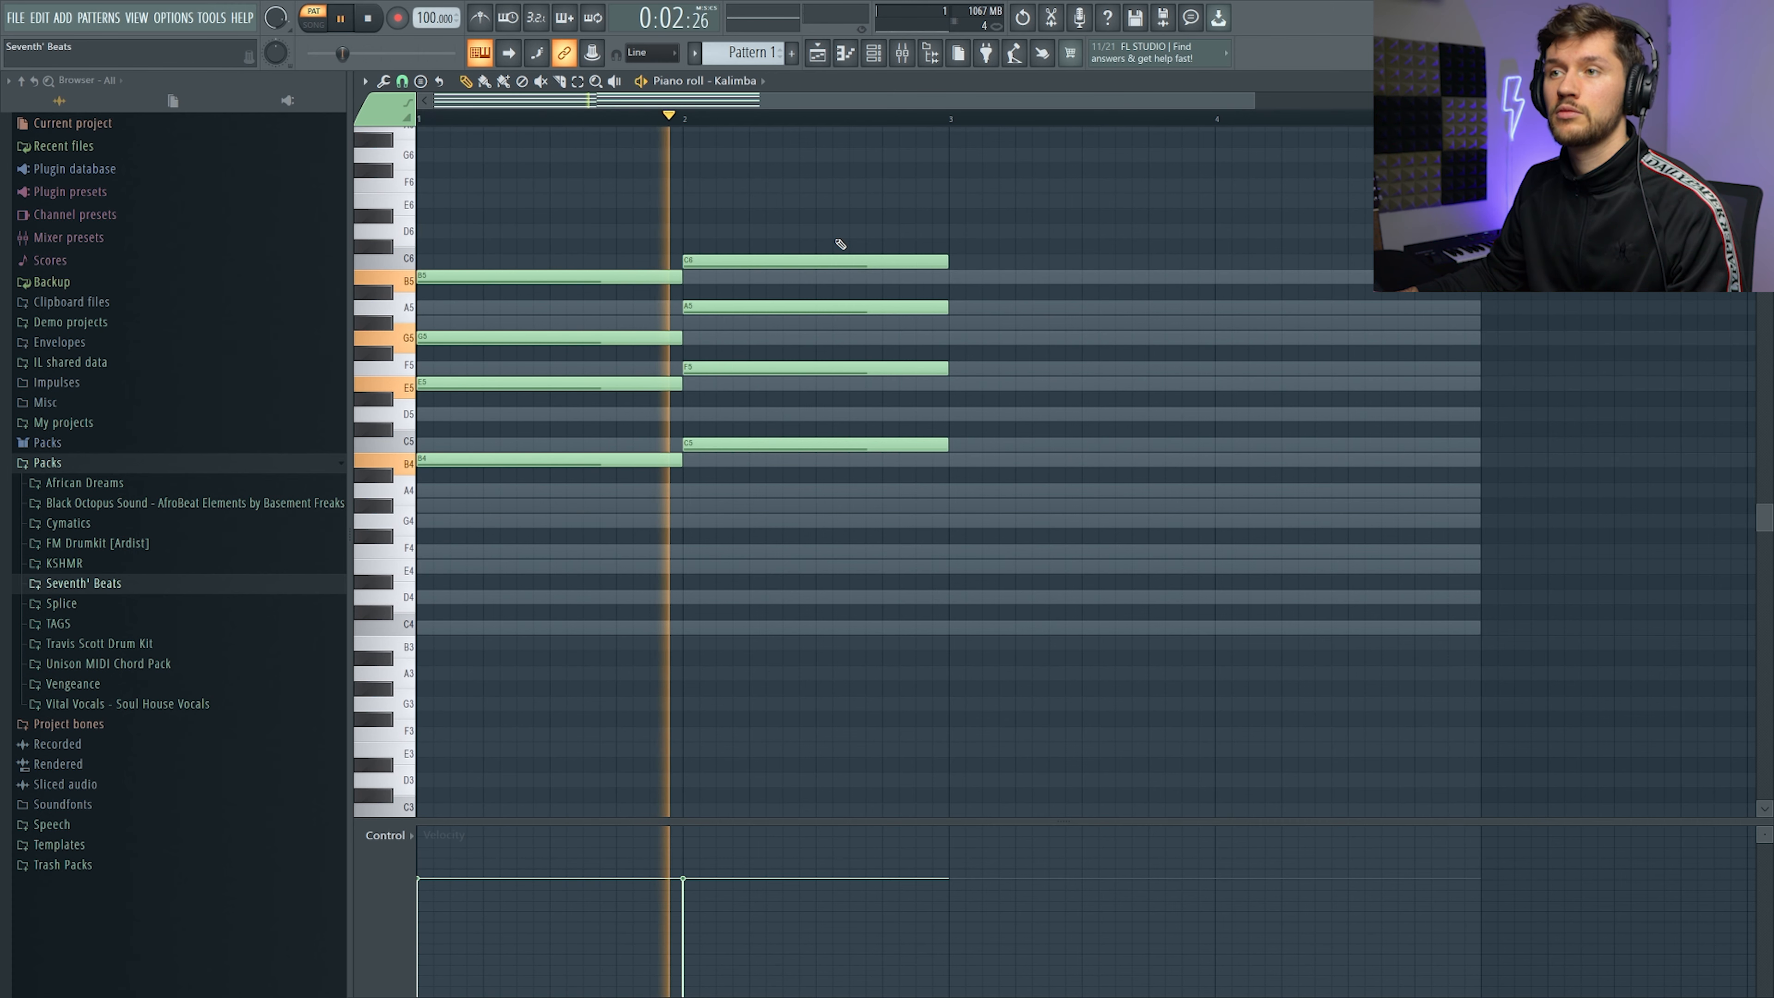
Duplicate the two Kalimba chords to fill bars 3 and 4
key(ctrl+a)
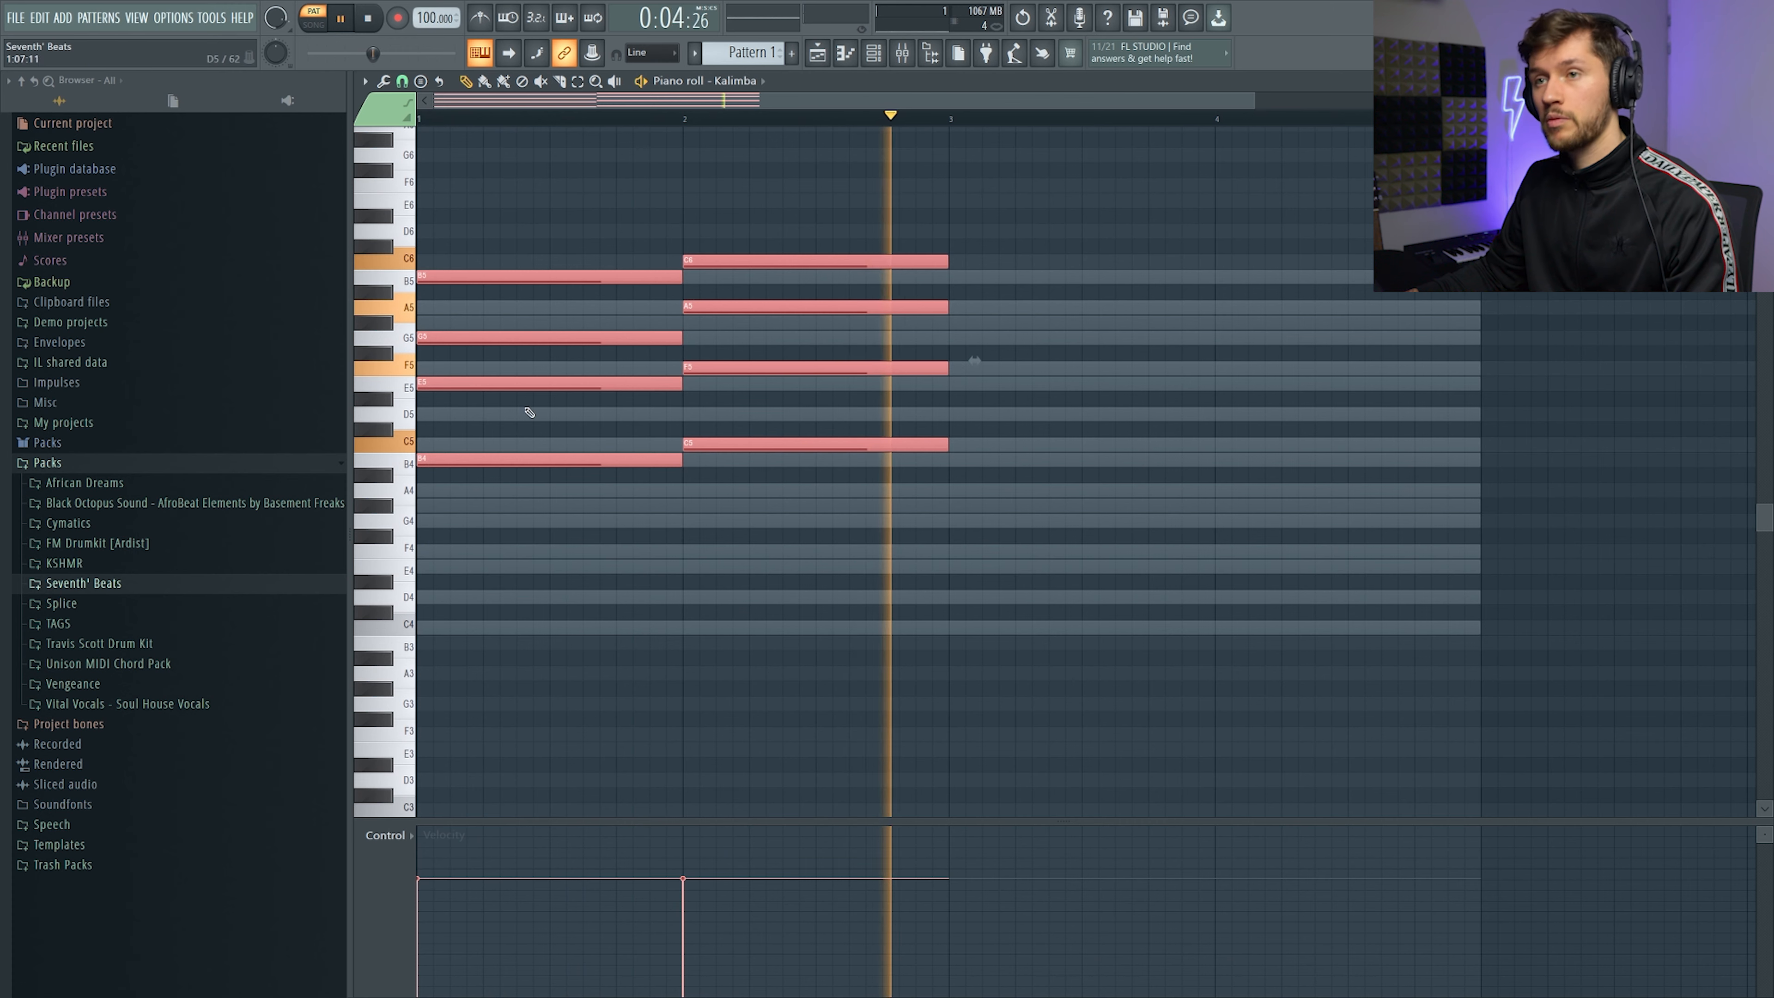
key(ctrl+b)
key(space)
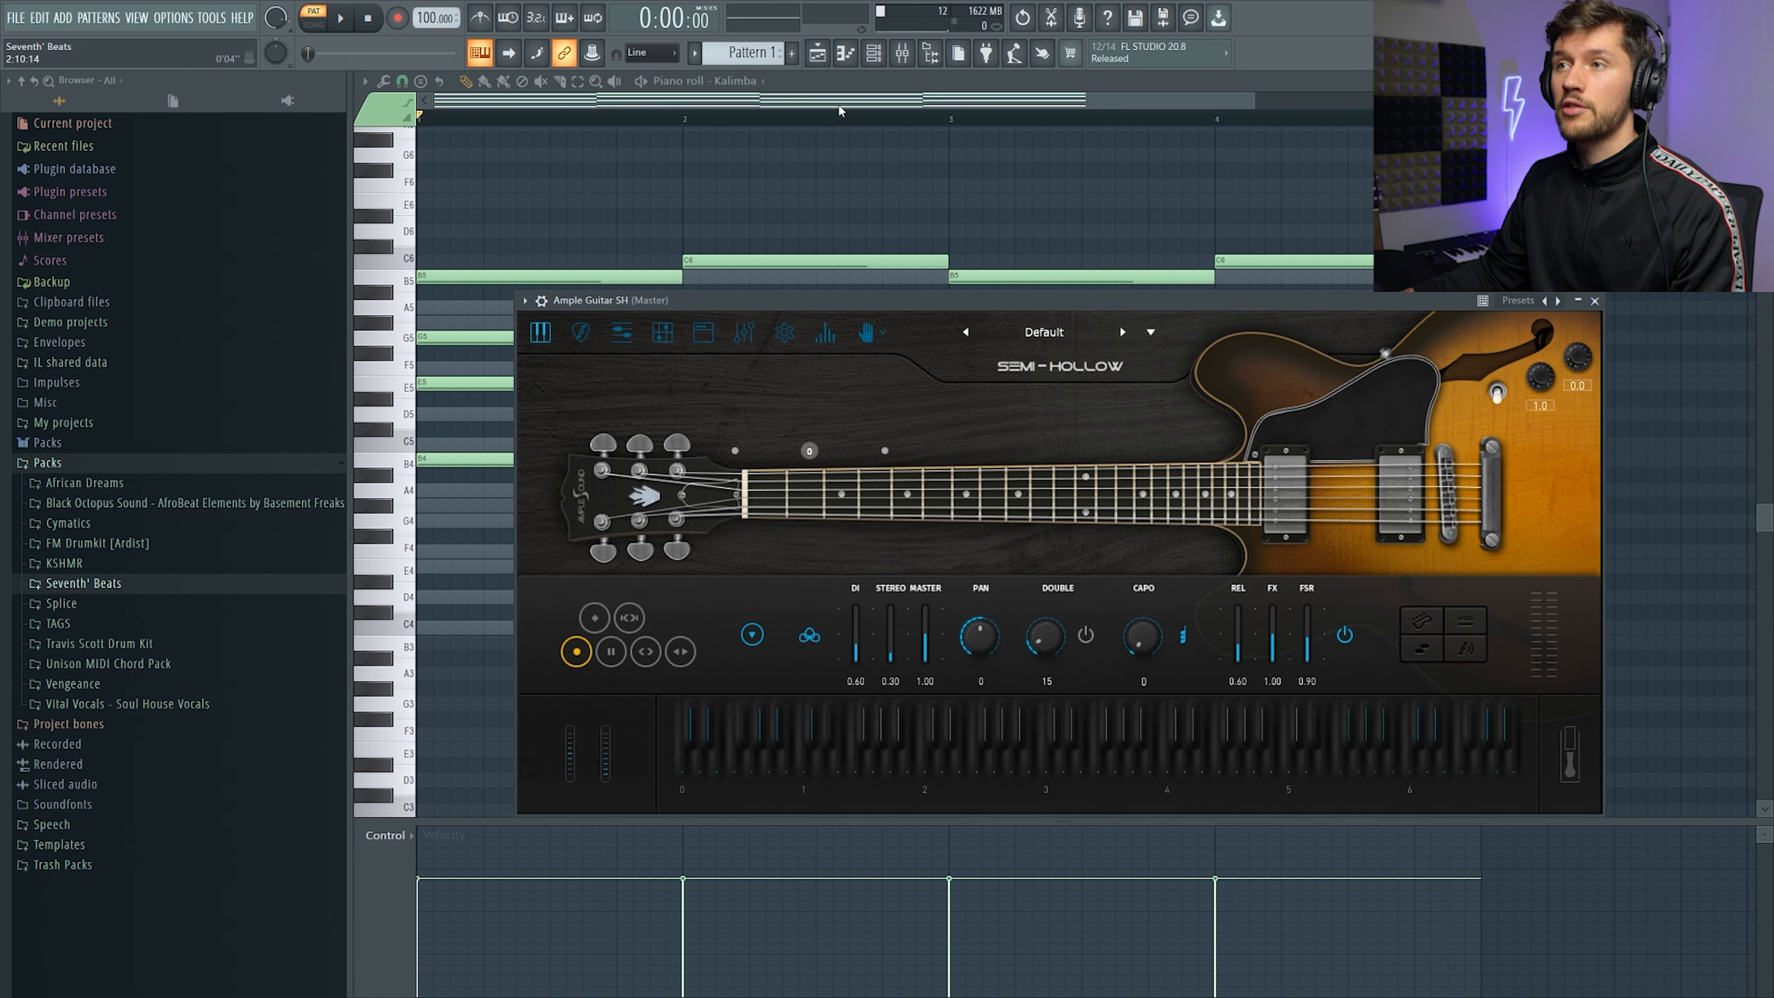
Draw a B4, C5, B4 line across bars 1 and 2 in the Ample Guitar SH piano roll, ending the last note at bar 3
click(874, 53)
click(899, 421)
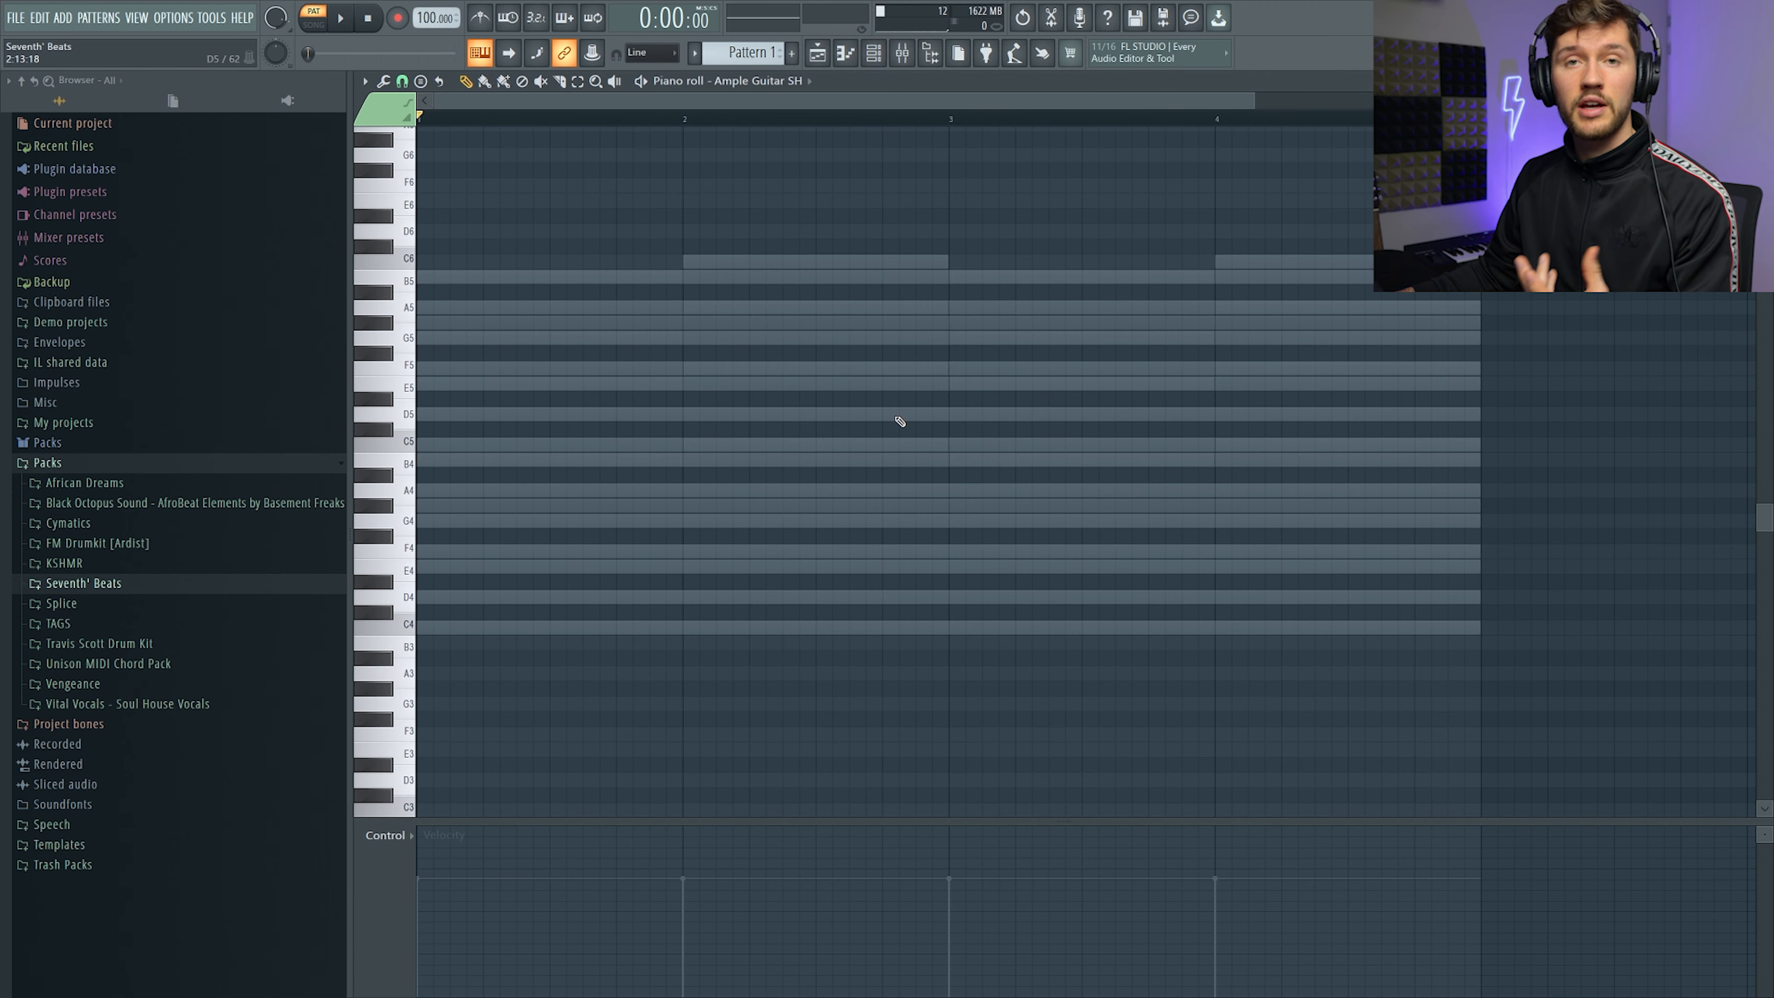
click(446, 470)
key(space)
drag(681, 463, 612, 465)
click(625, 444)
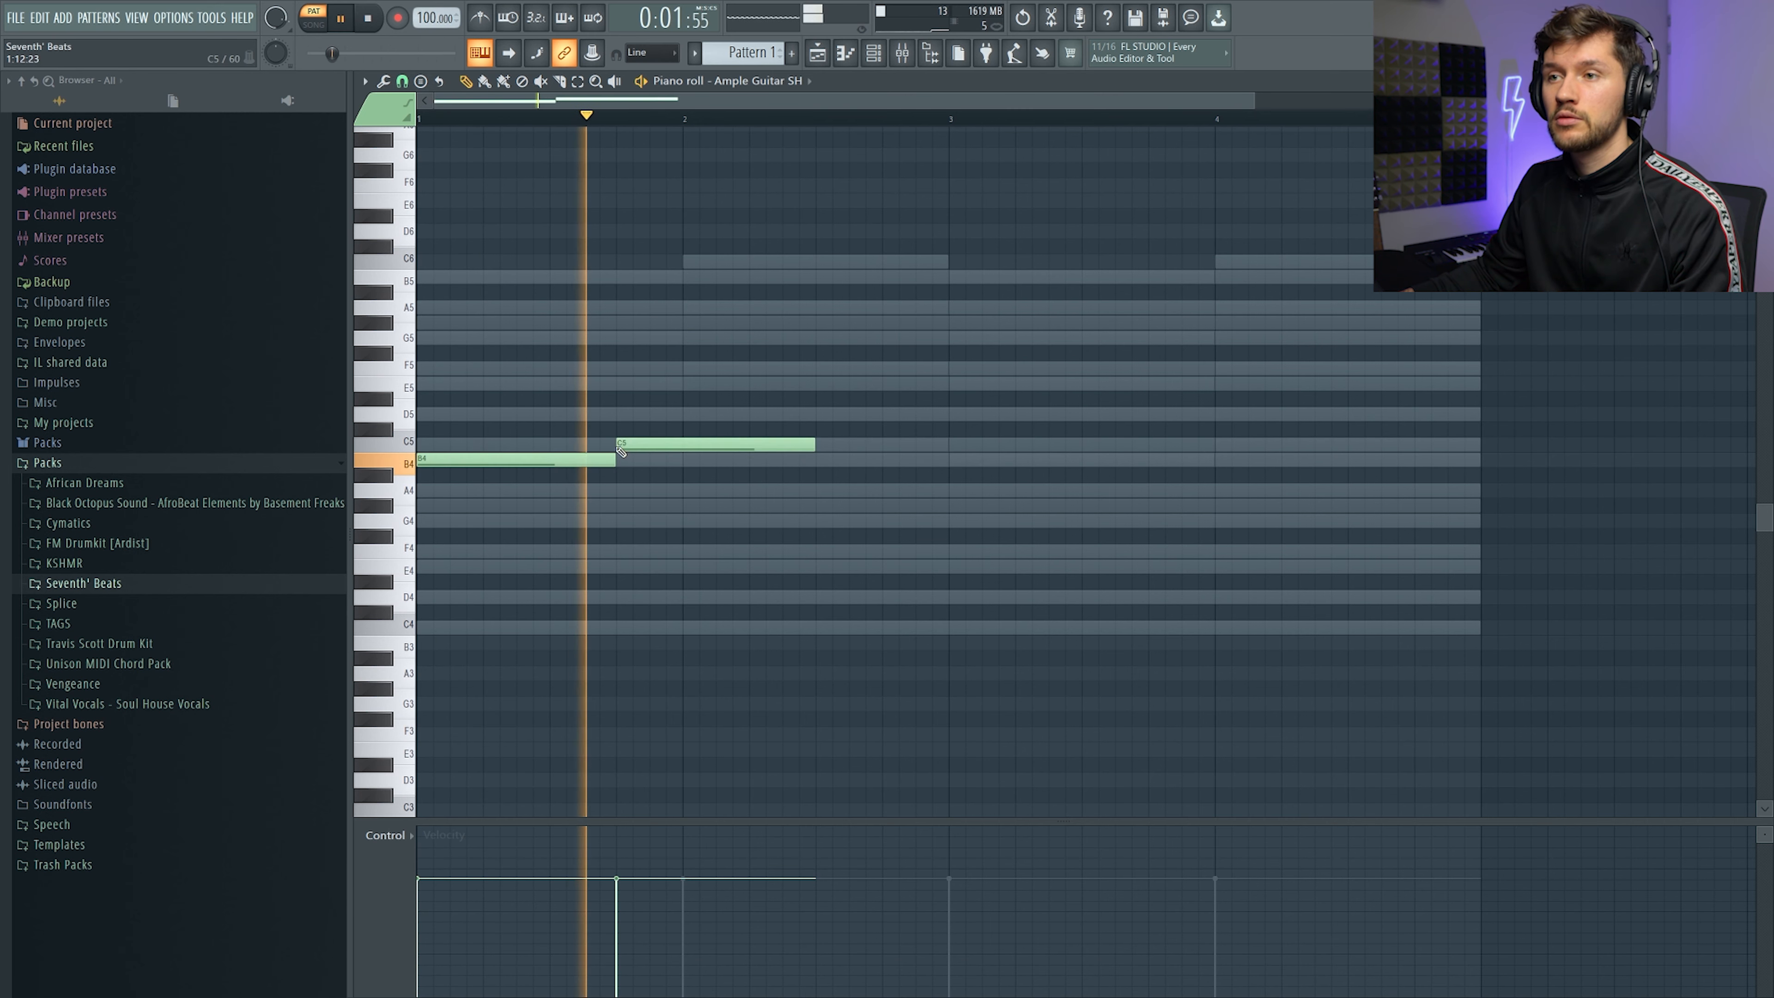
click(827, 459)
drag(1008, 465, 948, 465)
Copy the three Ample Guitar SH notes into bars 3 and 4
key(space)
key(ctrl+a)
drag(475, 463, 995, 460)
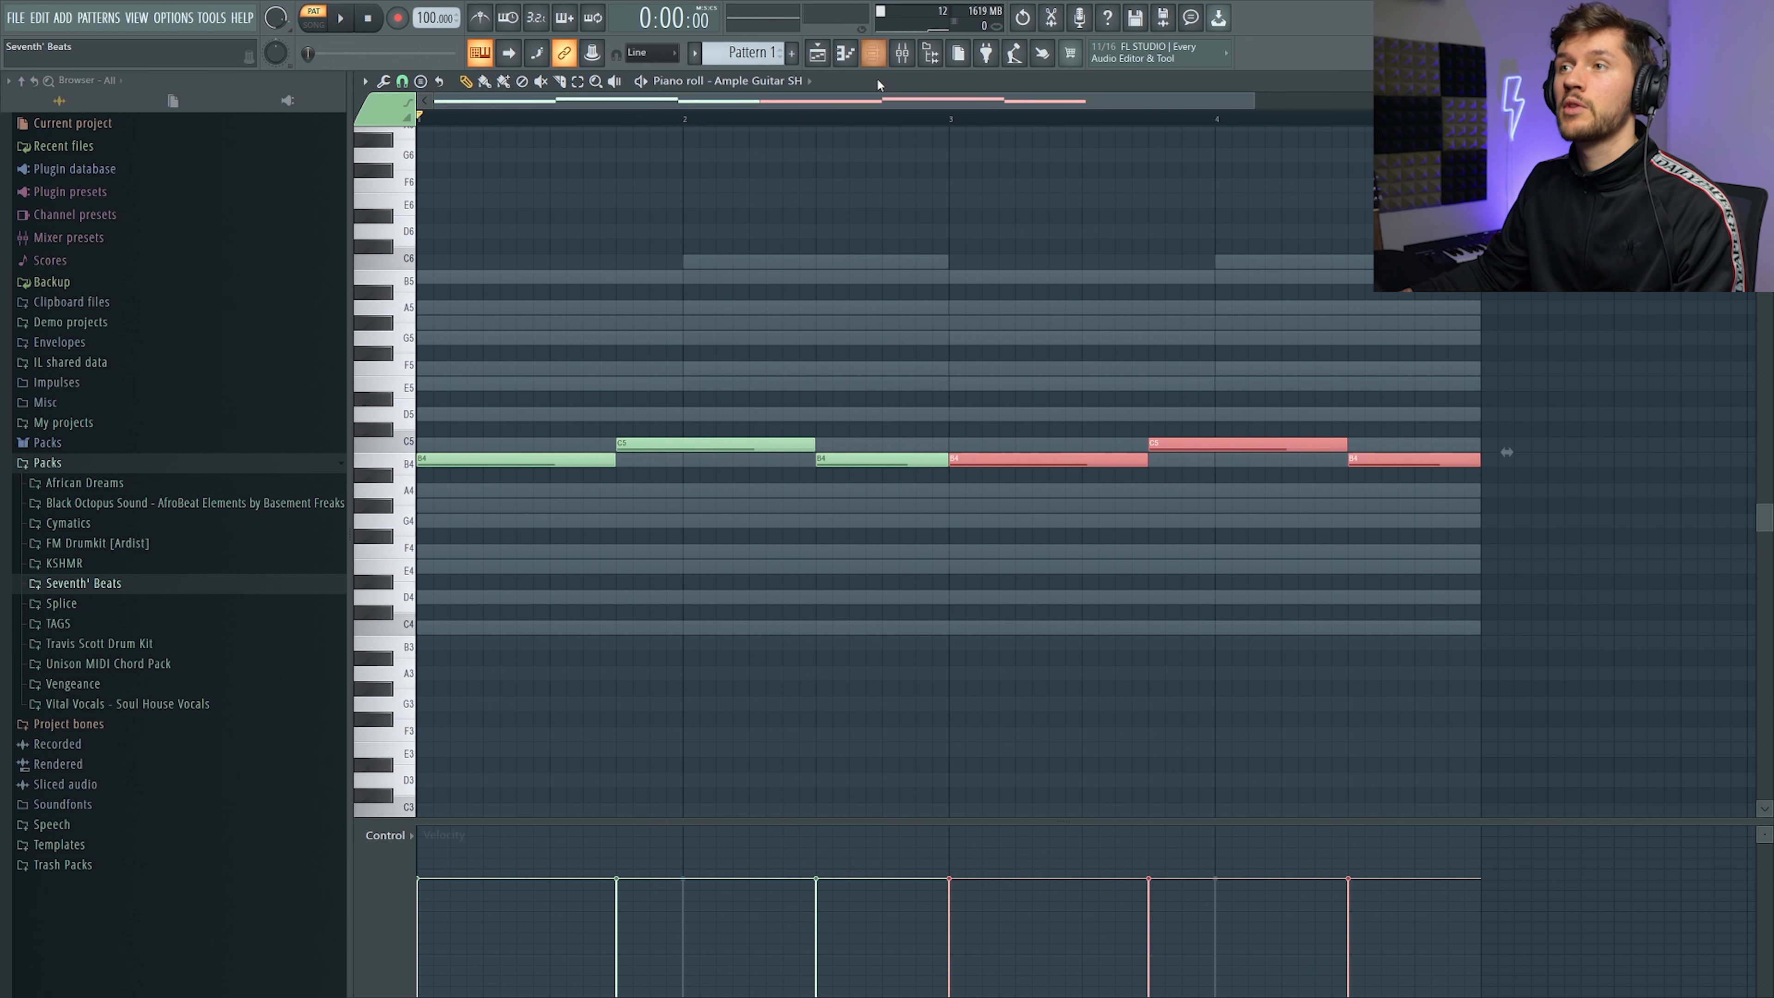
Clone the Ample Guitar SH channel in the channel rack
key(F6)
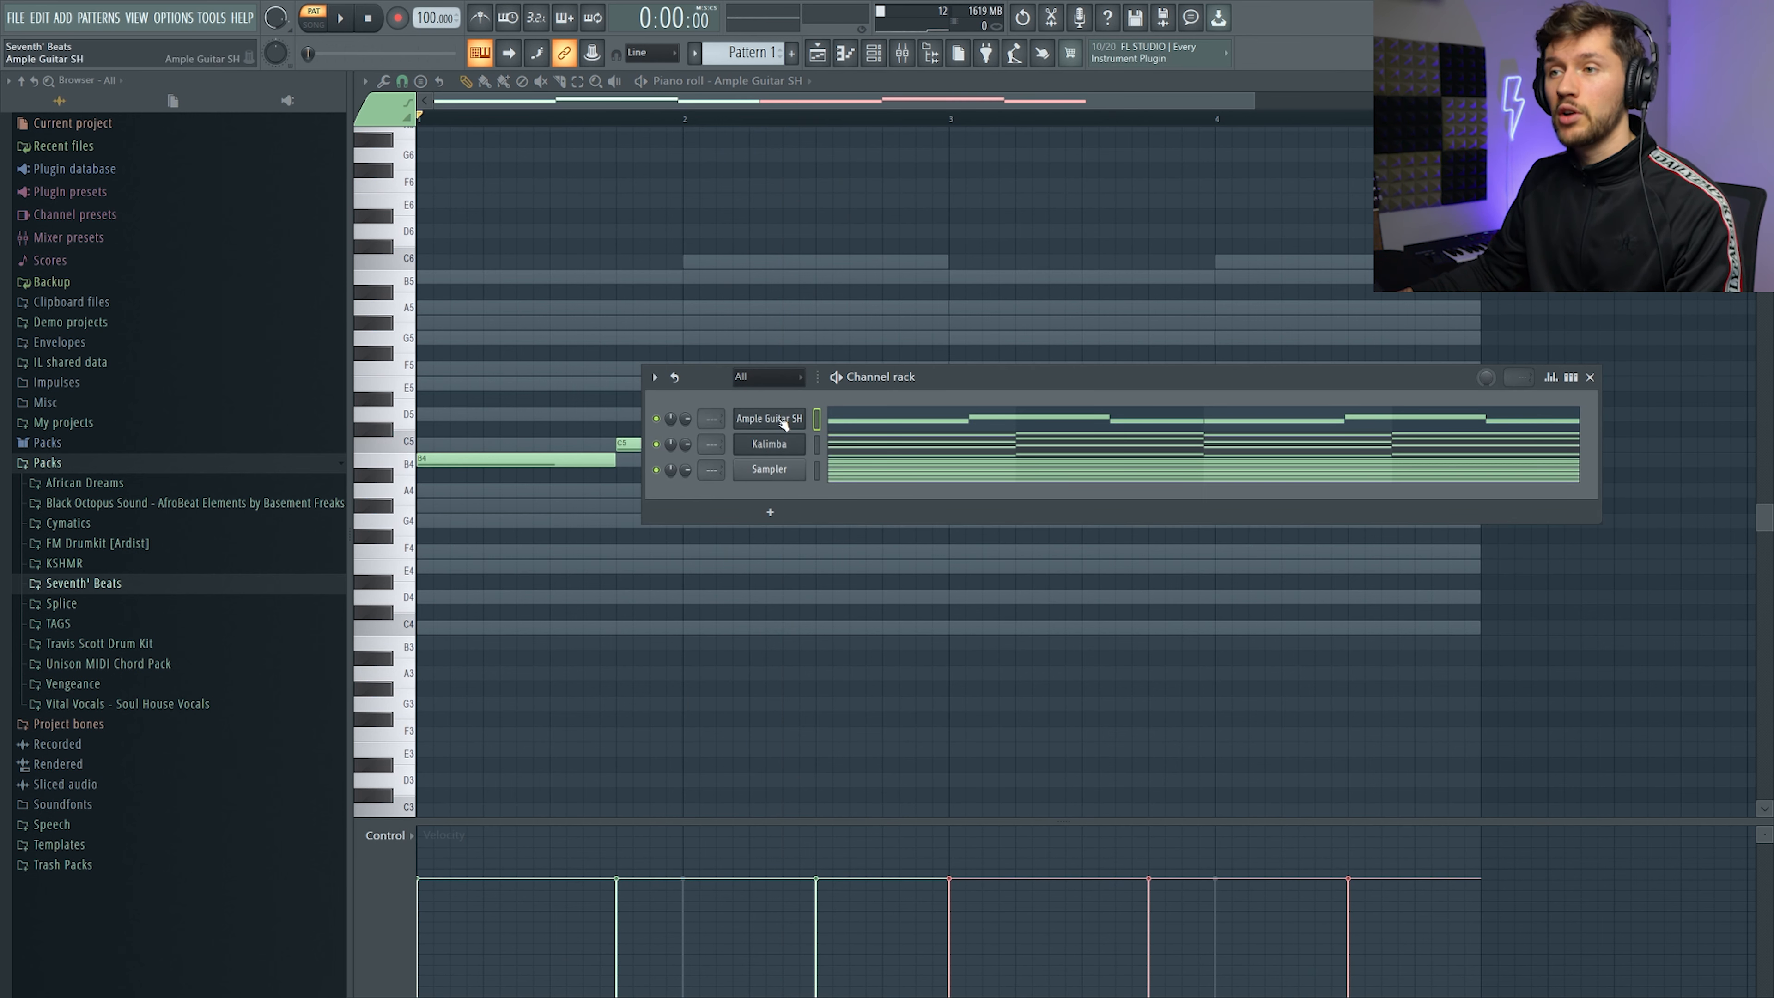
right_click(784, 418)
click(835, 557)
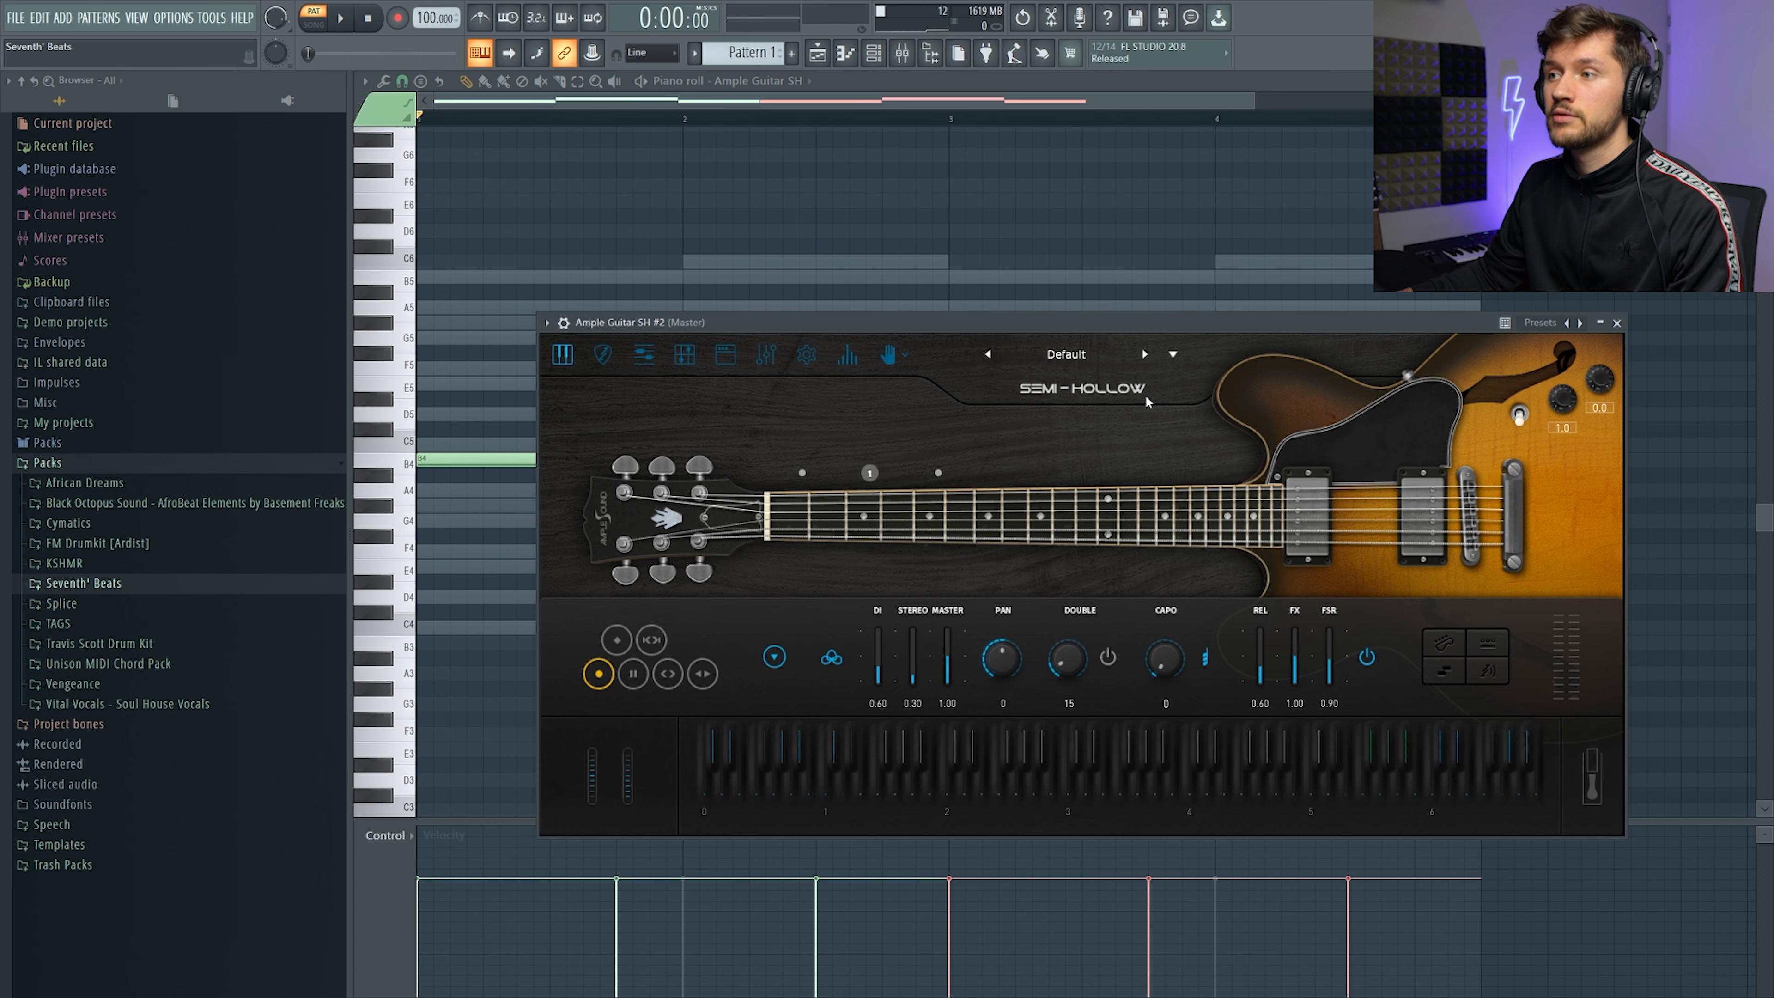
Bring up the empty piano roll of the Ample Guitar SH #2 channel and set its grid snap to 1/3 step
click(874, 52)
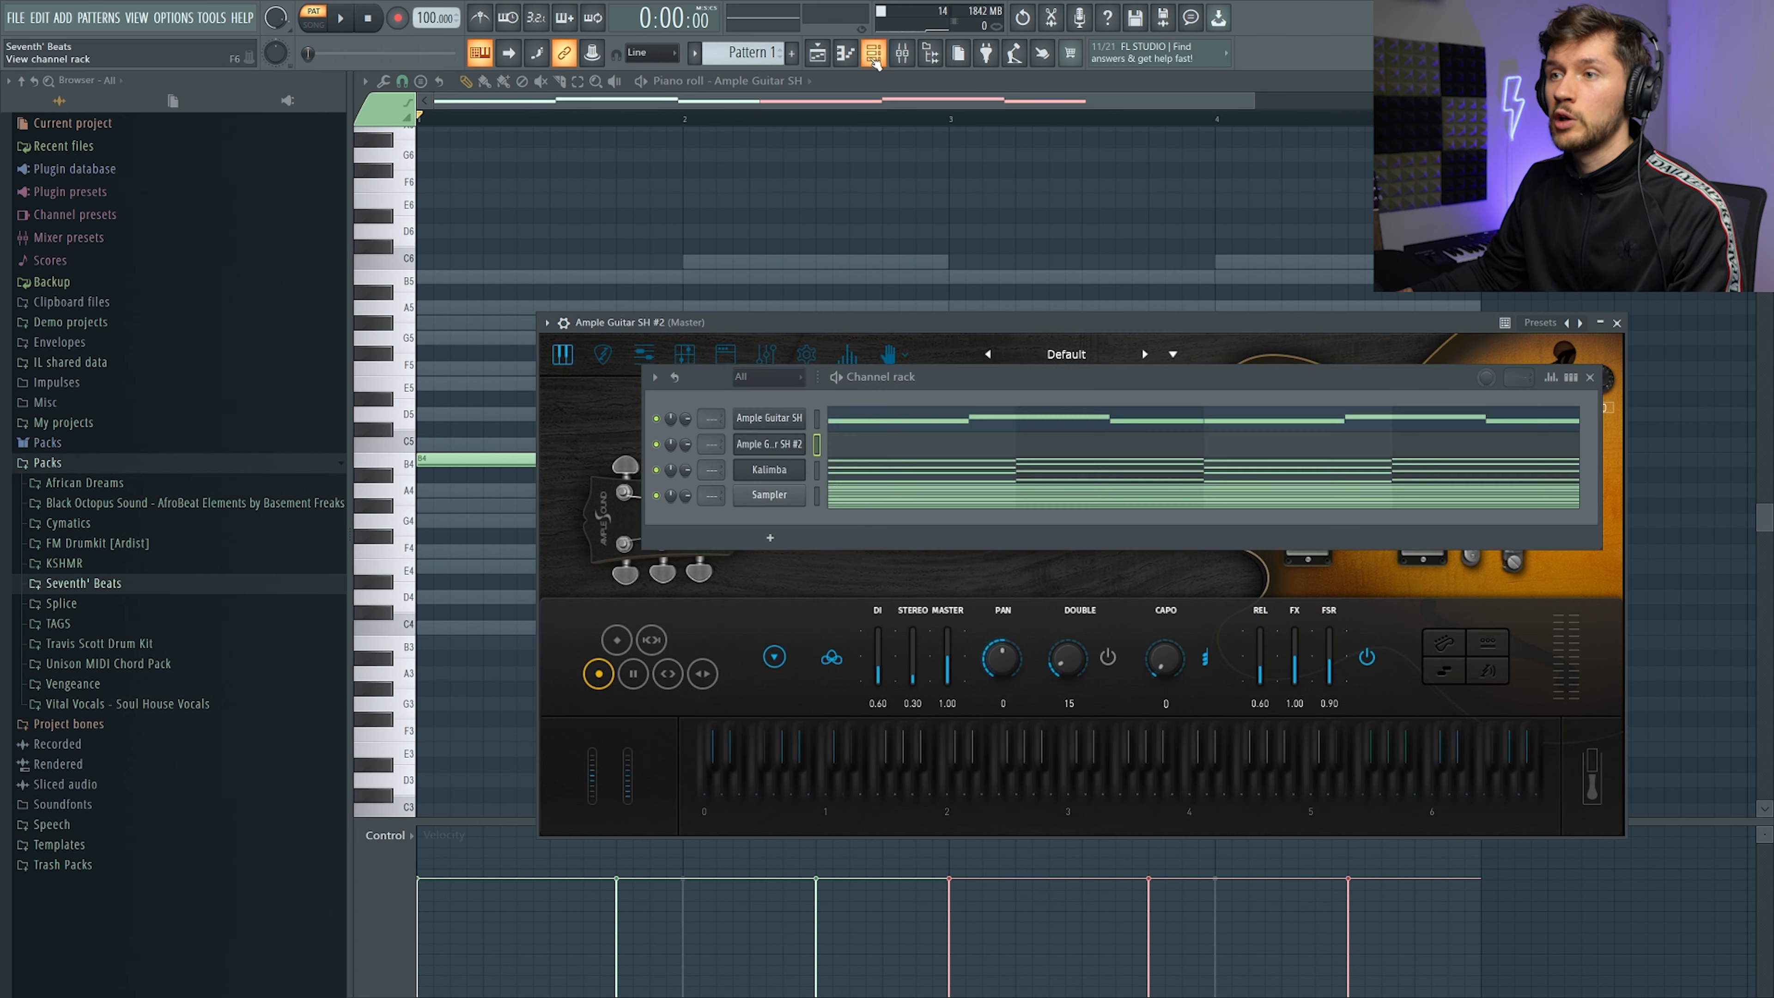
click(881, 451)
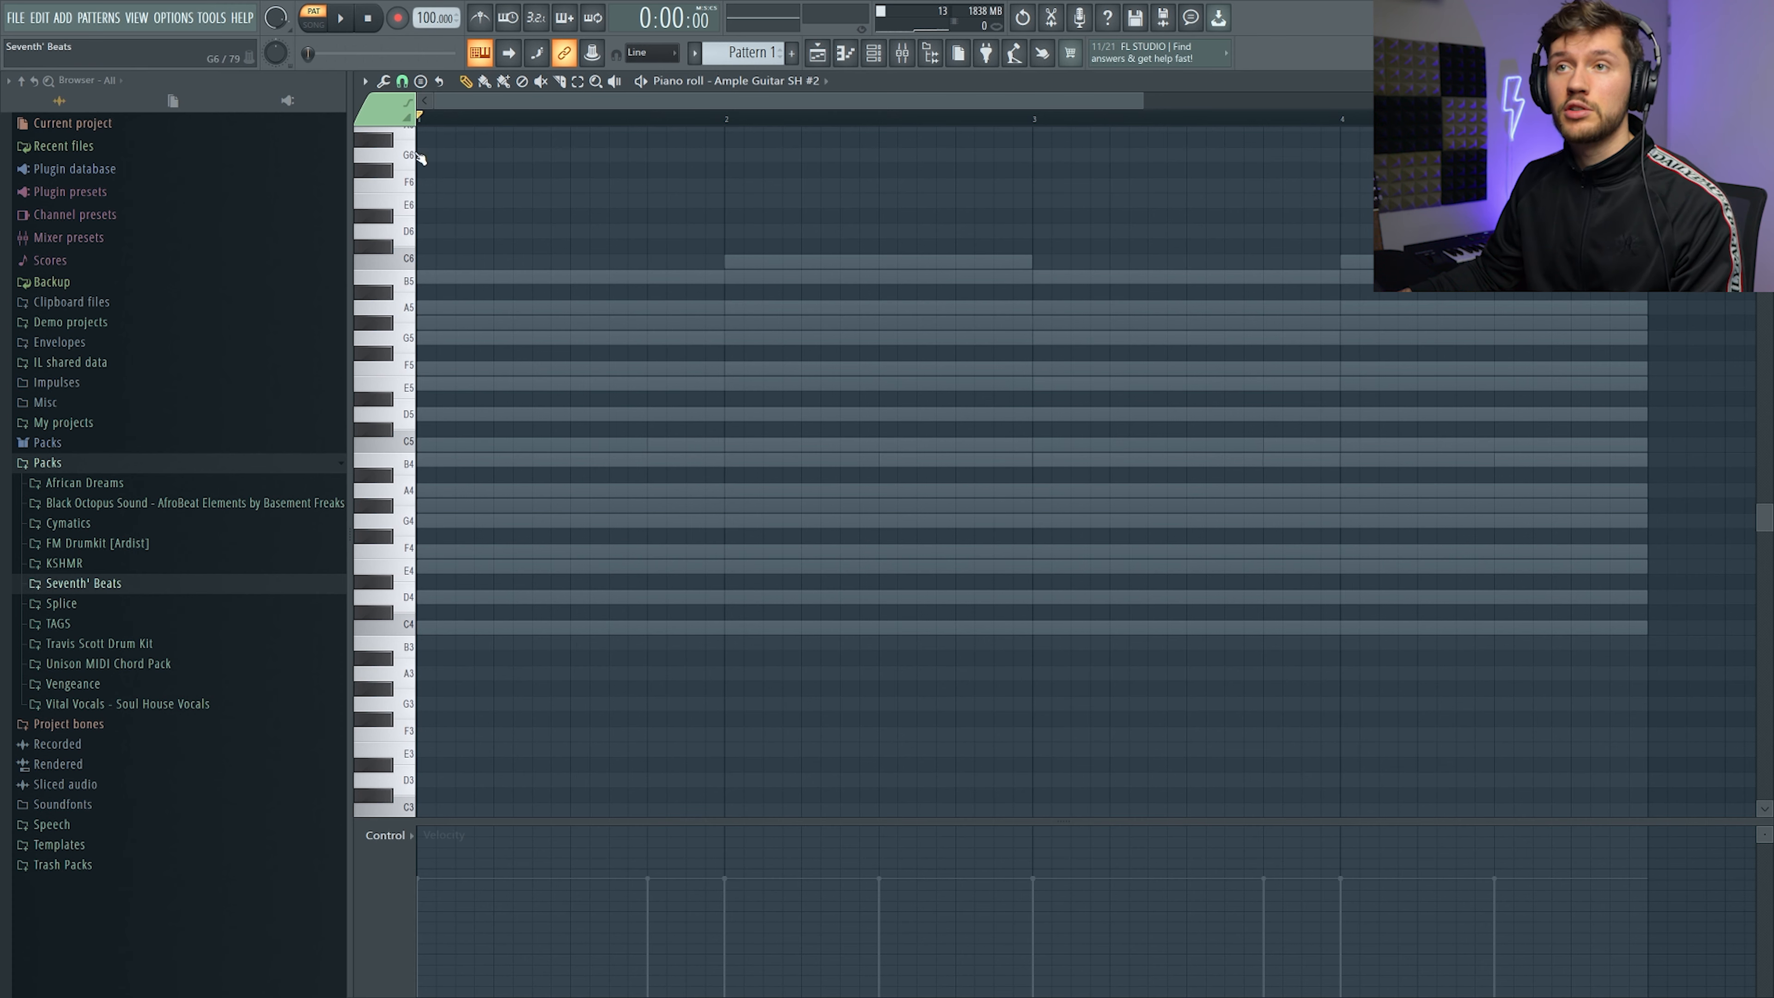
click(402, 82)
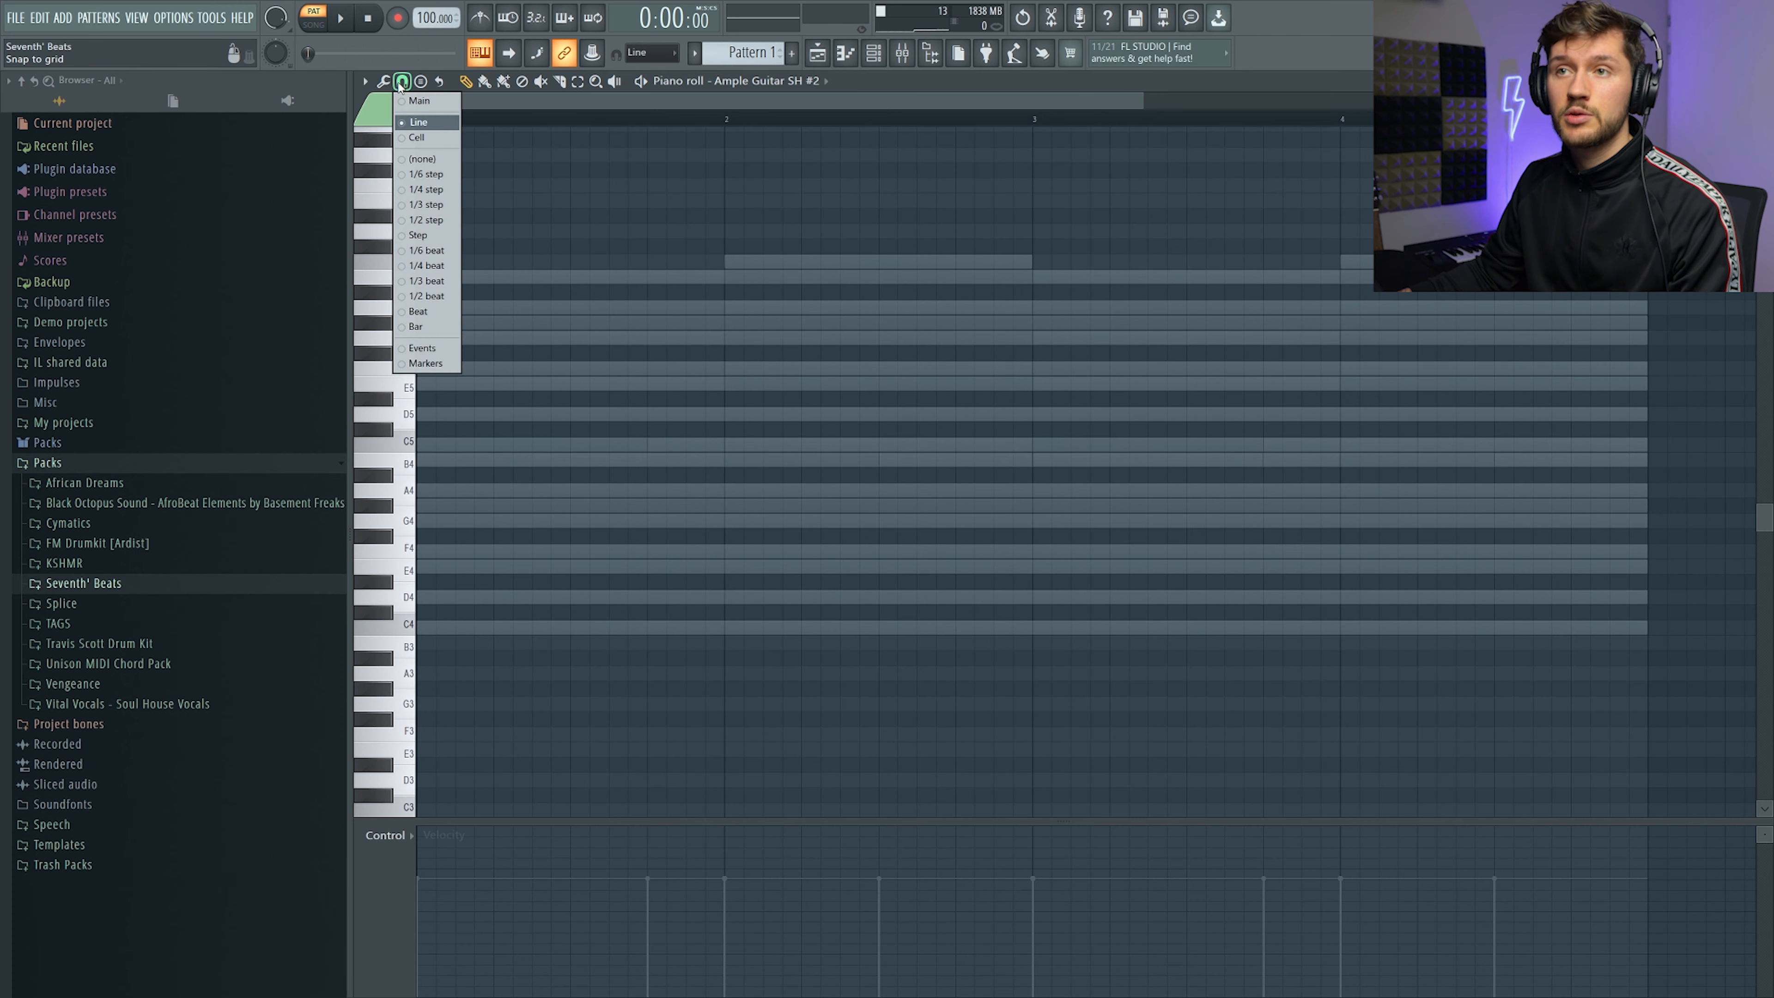
click(416, 204)
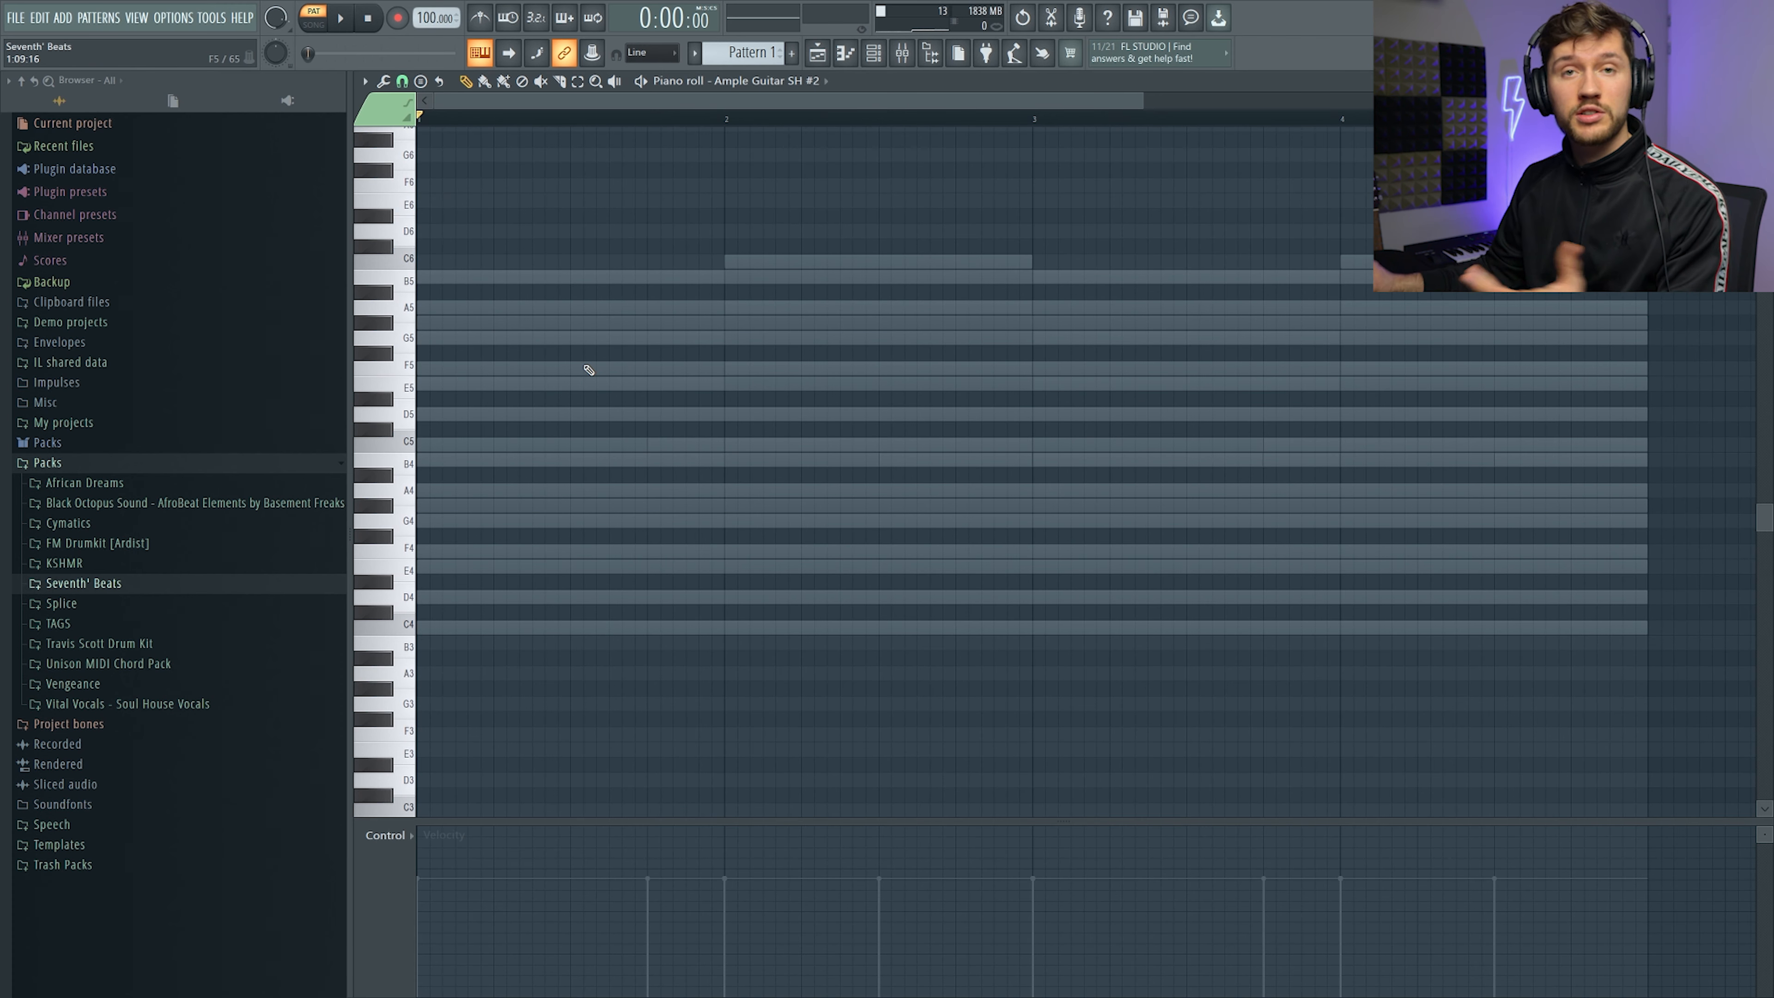
Draw a short lead phrase of three G5 notes from 1:09:00, then A5, and F5 at 1:15:00, checking it against playback
click(572, 339)
drag(715, 345, 594, 346)
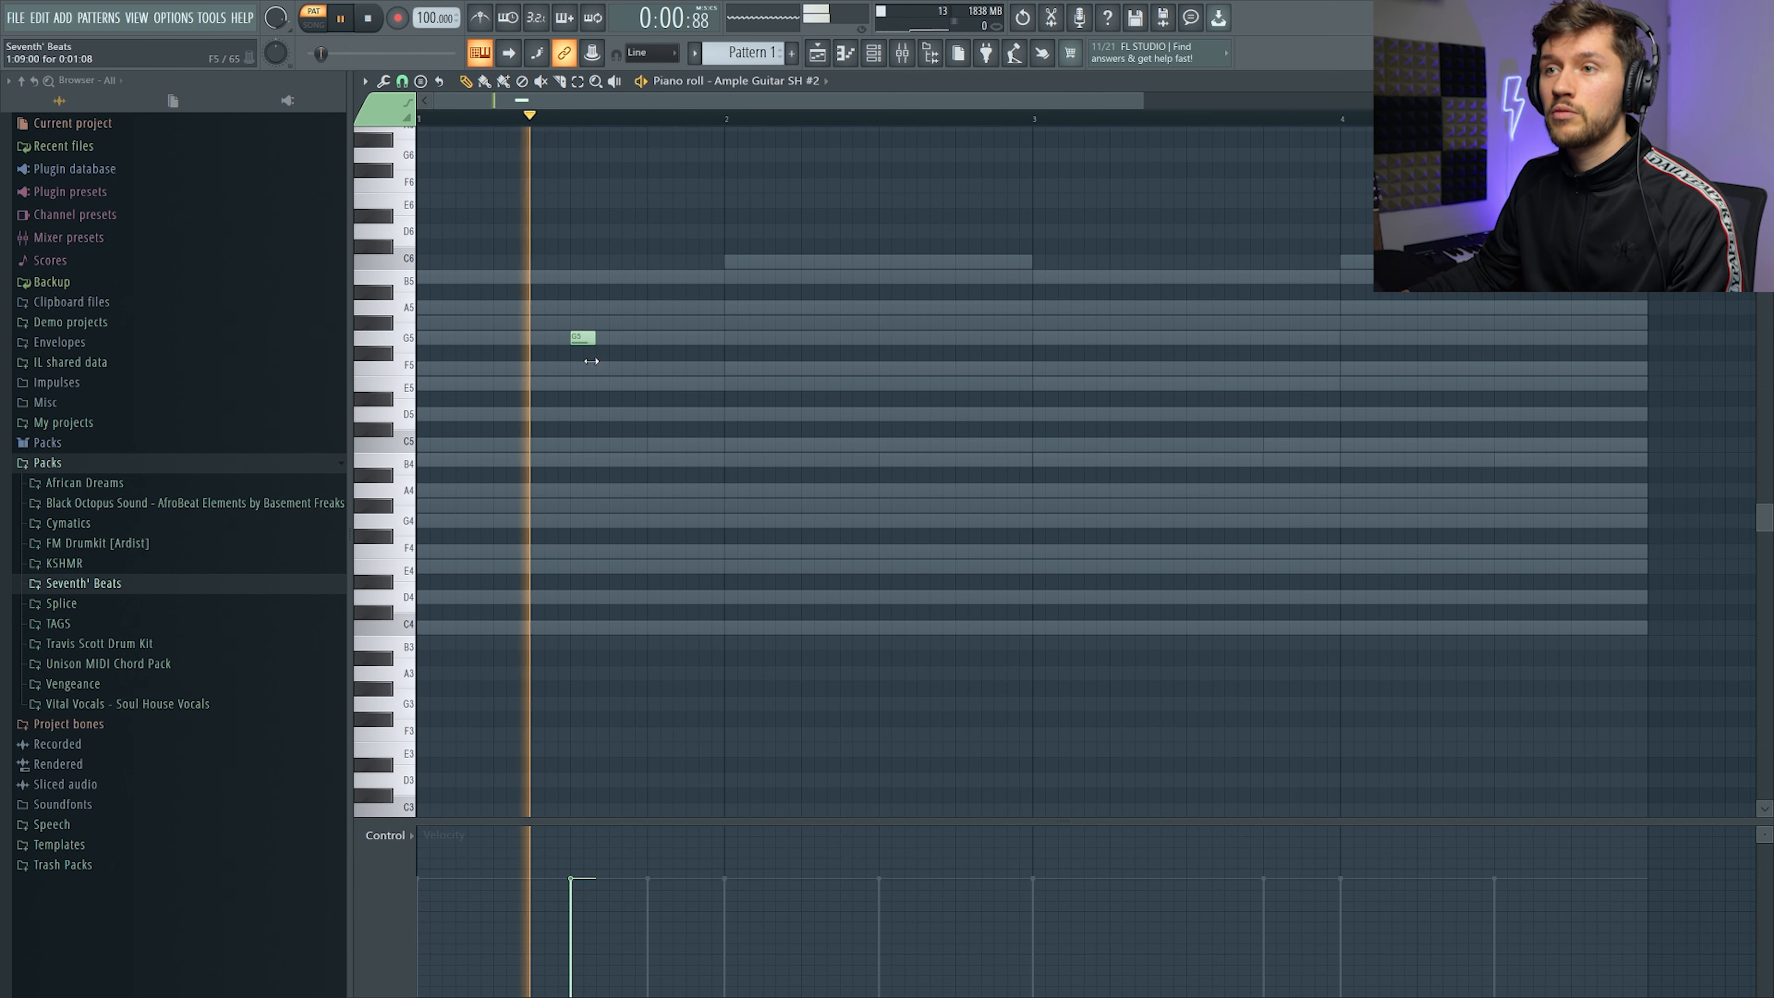
click(605, 338)
click(630, 338)
key(space)
key(space)
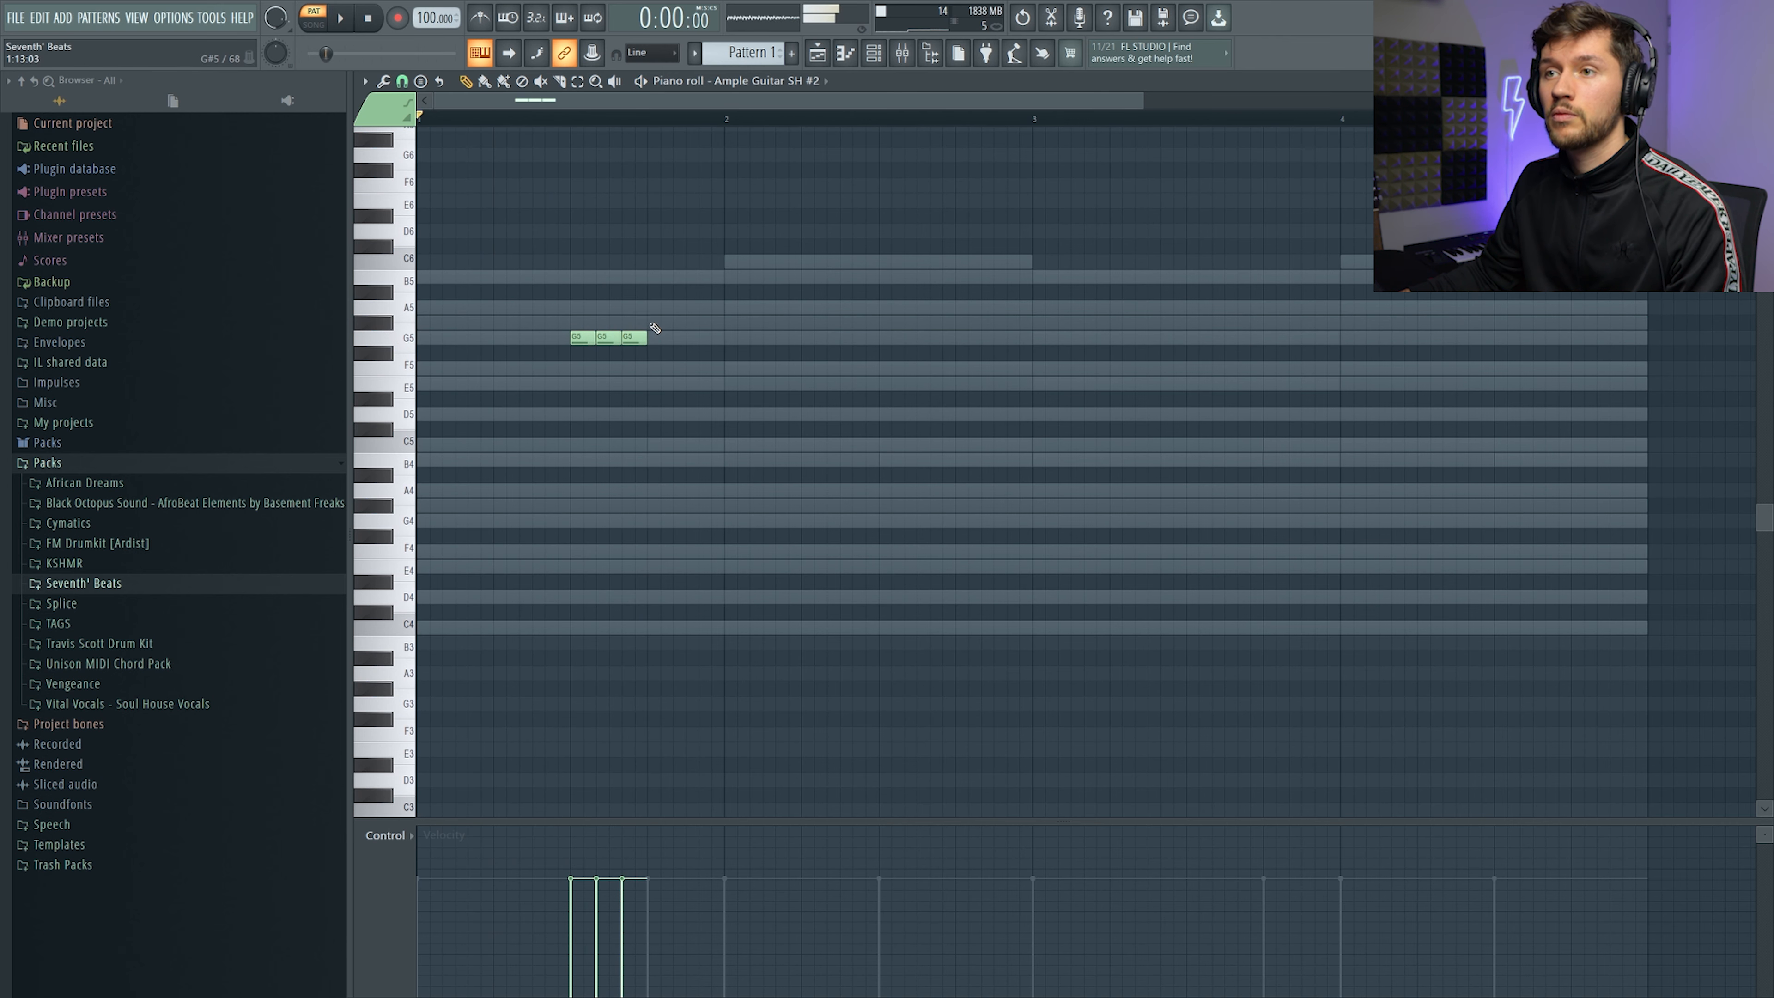
key(space)
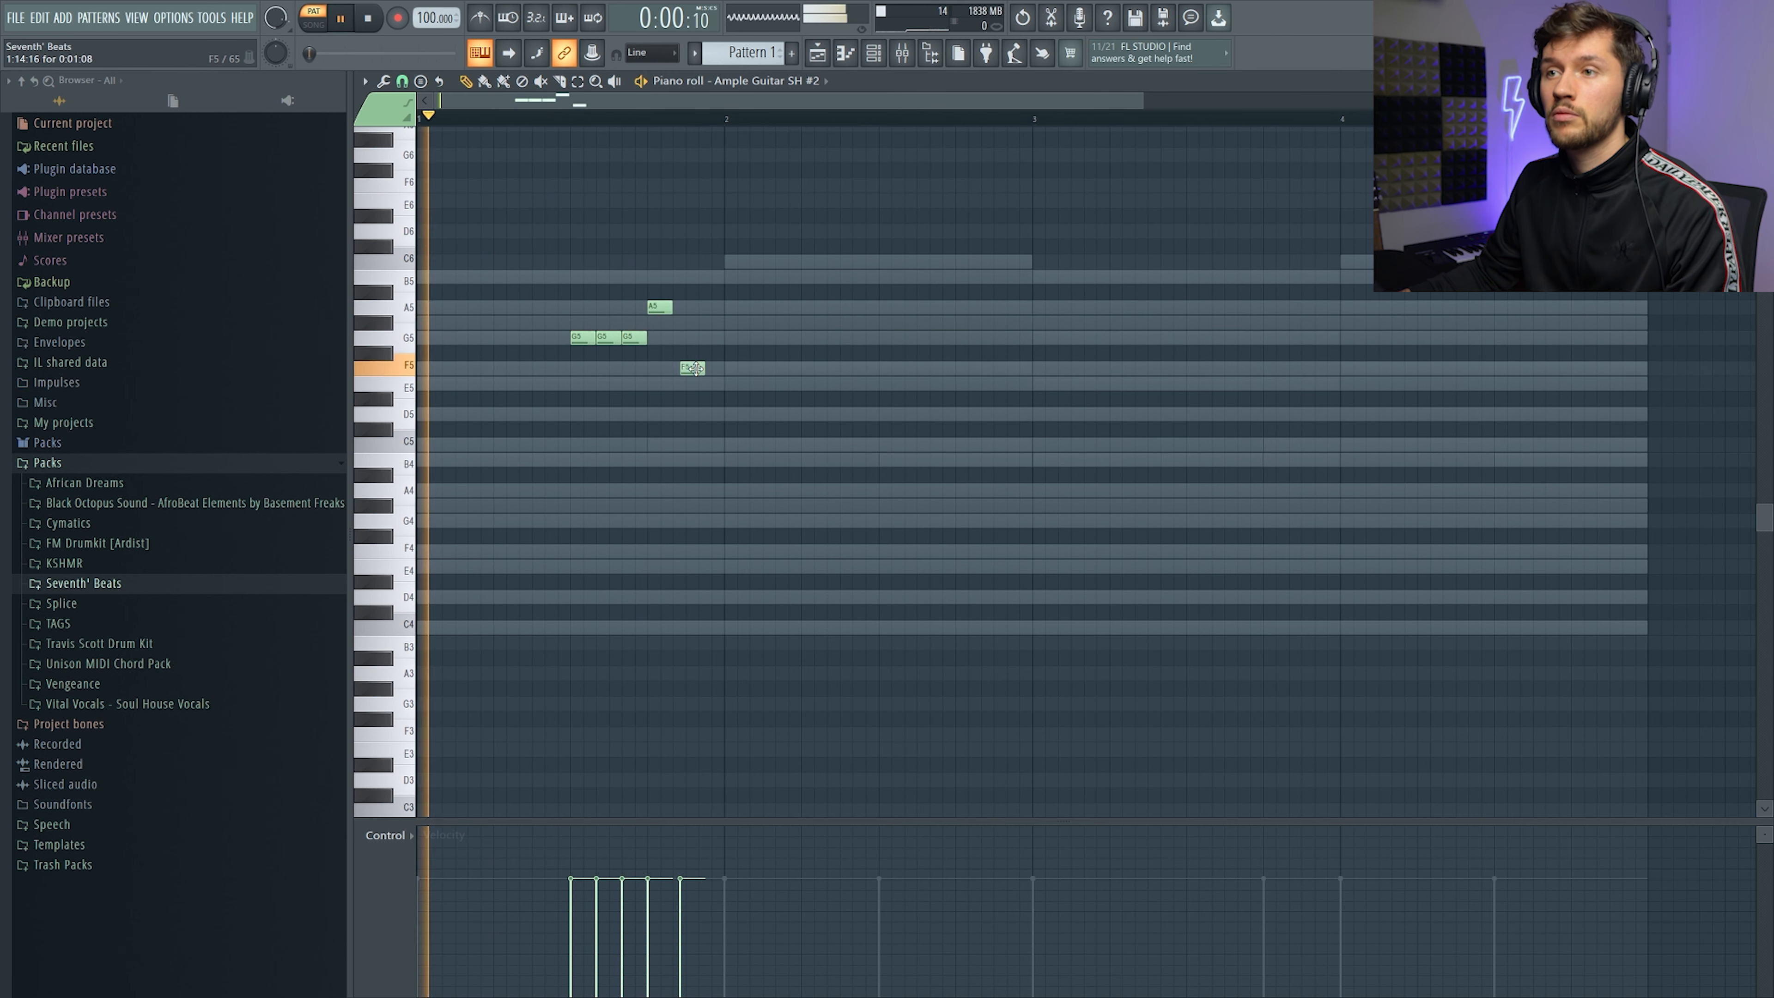
drag(683, 367, 697, 367)
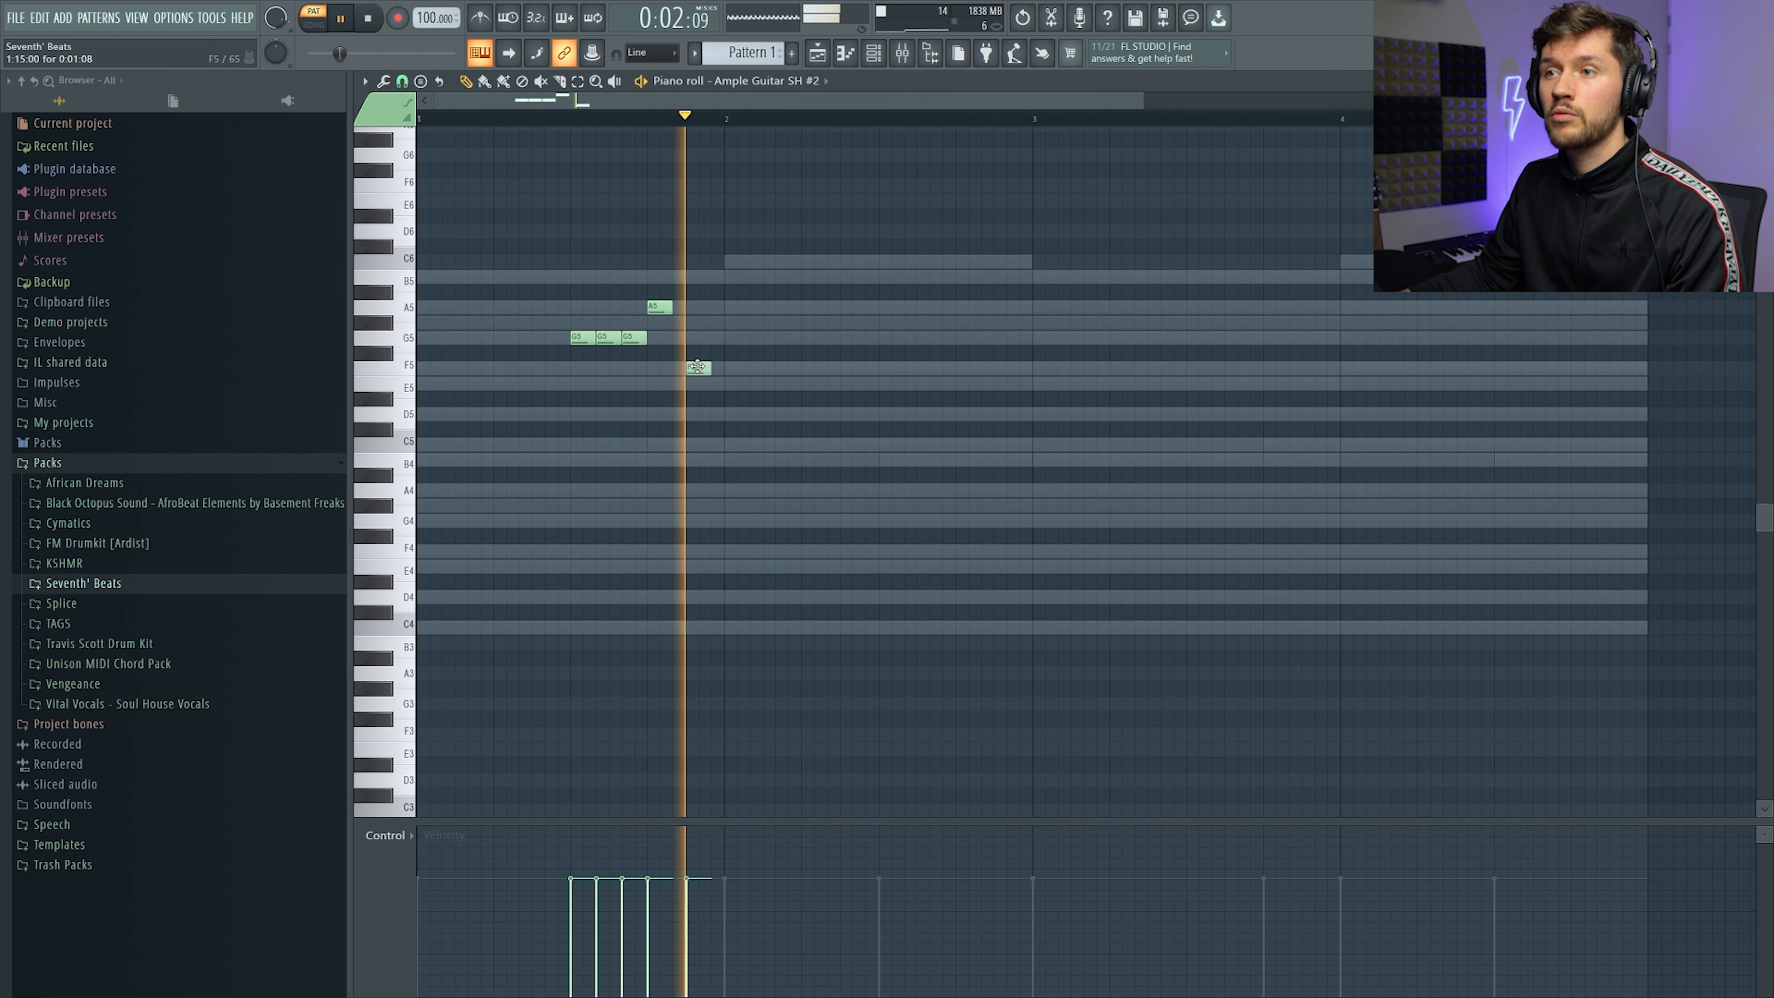
Copy the five-note guitar phrase from bar 1 to bar 3 and slightly shorten all the notes
key(ctrl+a)
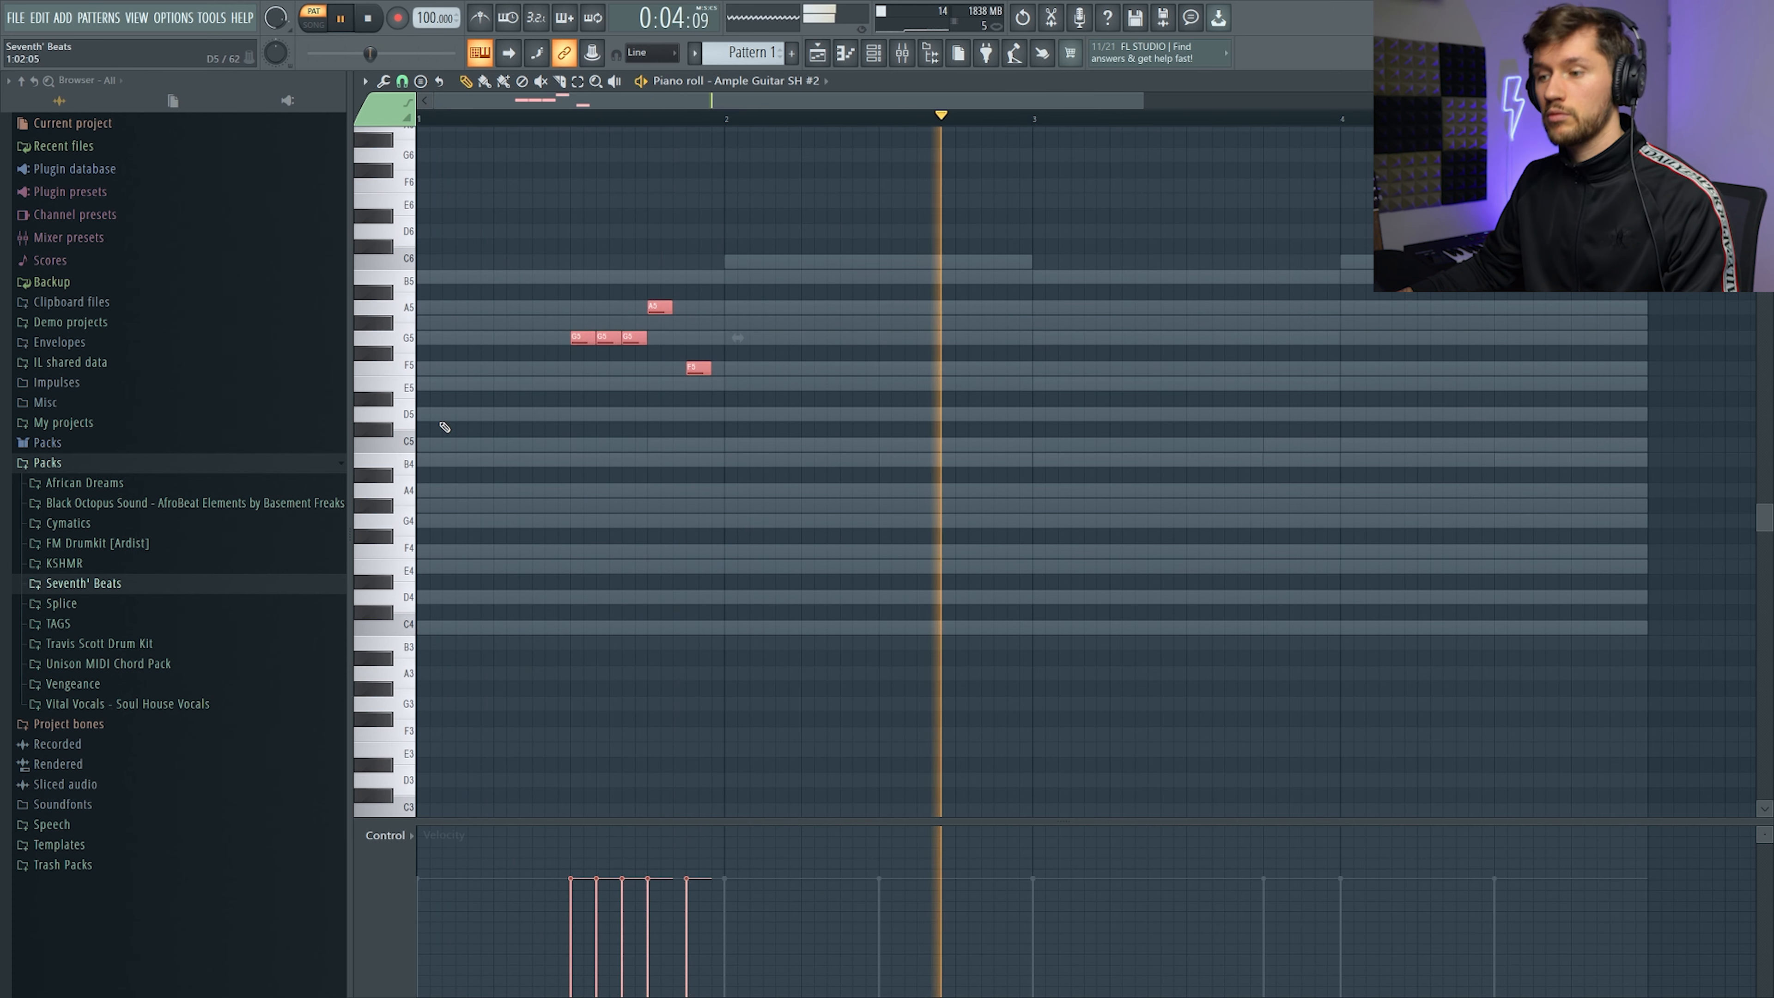
shift+drag(594, 339, 1186, 348)
key(space)
key(ctrl+a)
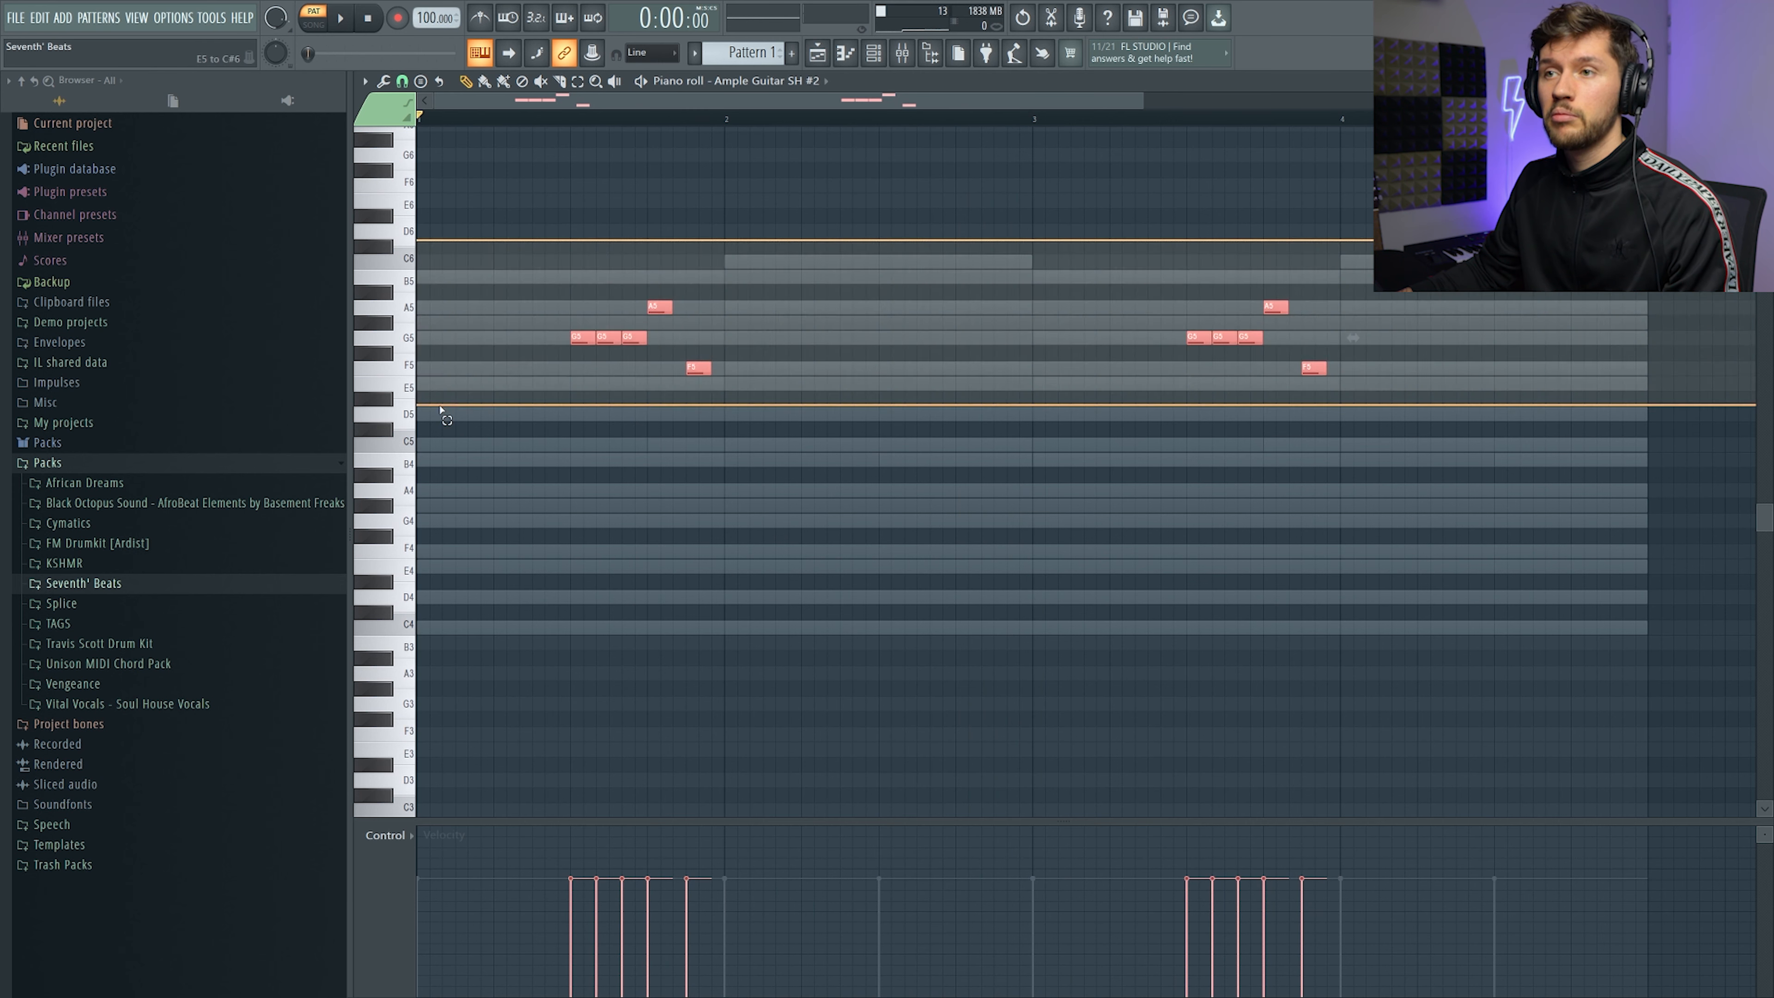
click(743, 326)
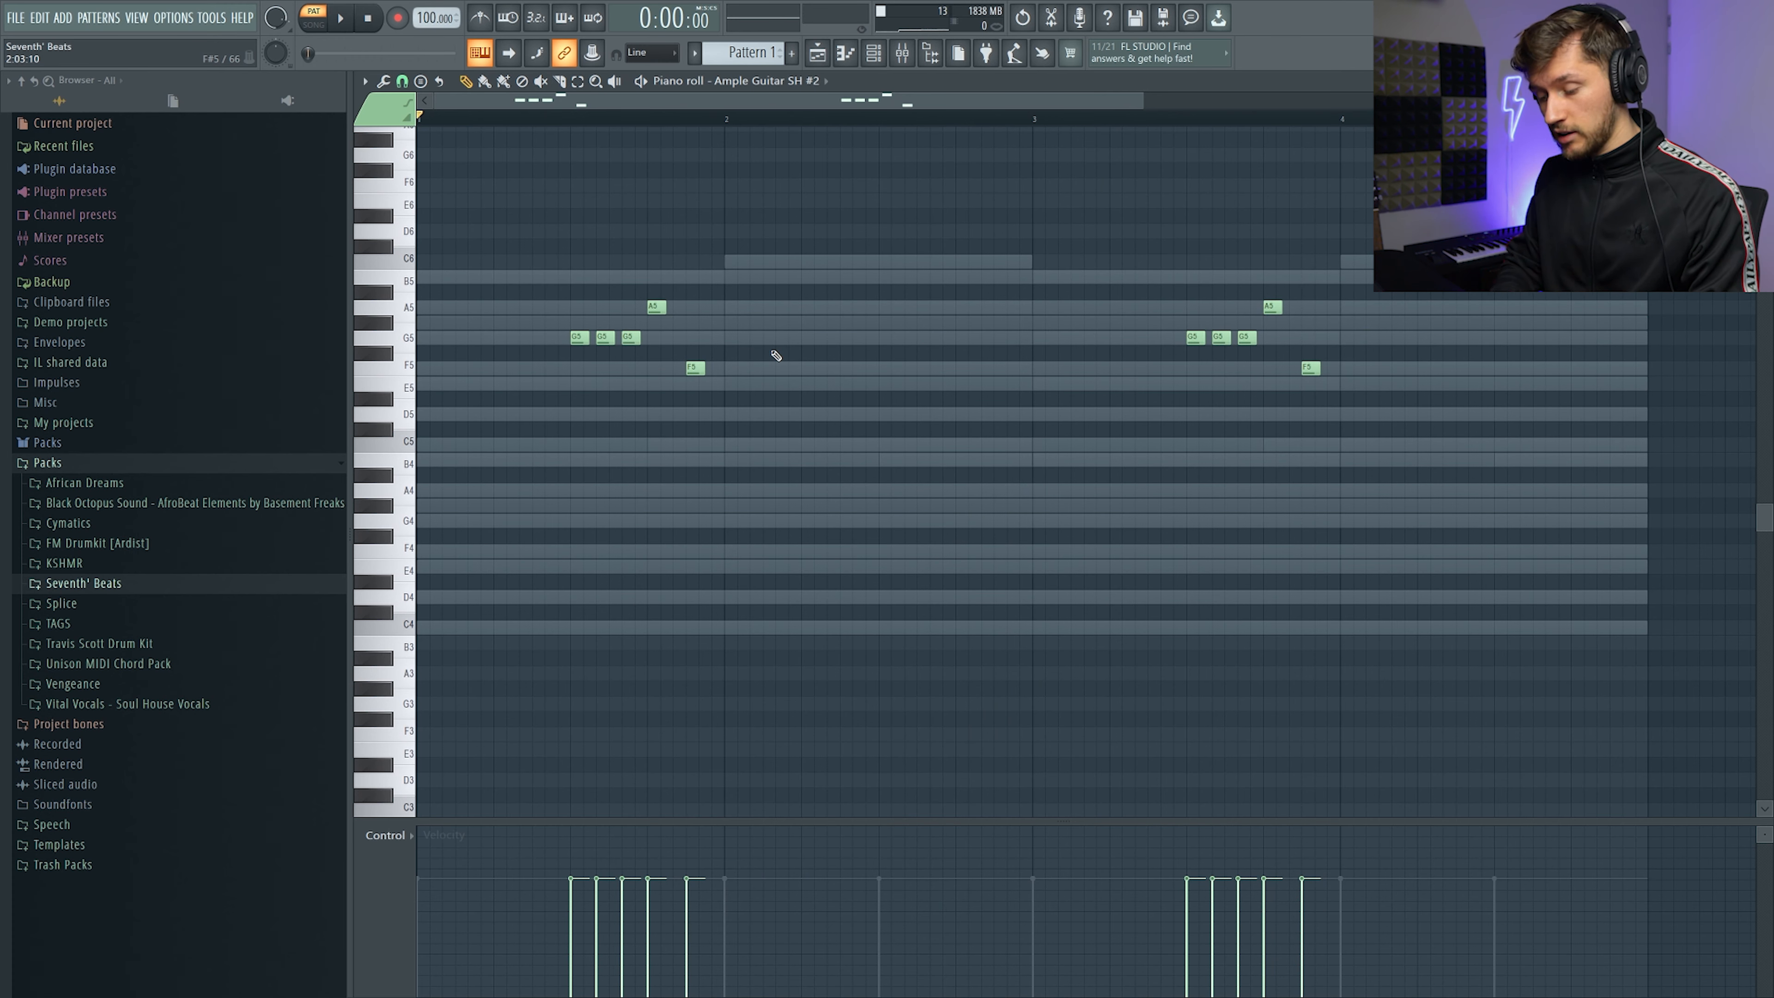
Randomize the velocities of the lead guitar notes without pan variation, accept the settings, and play the loop
key(alt+r)
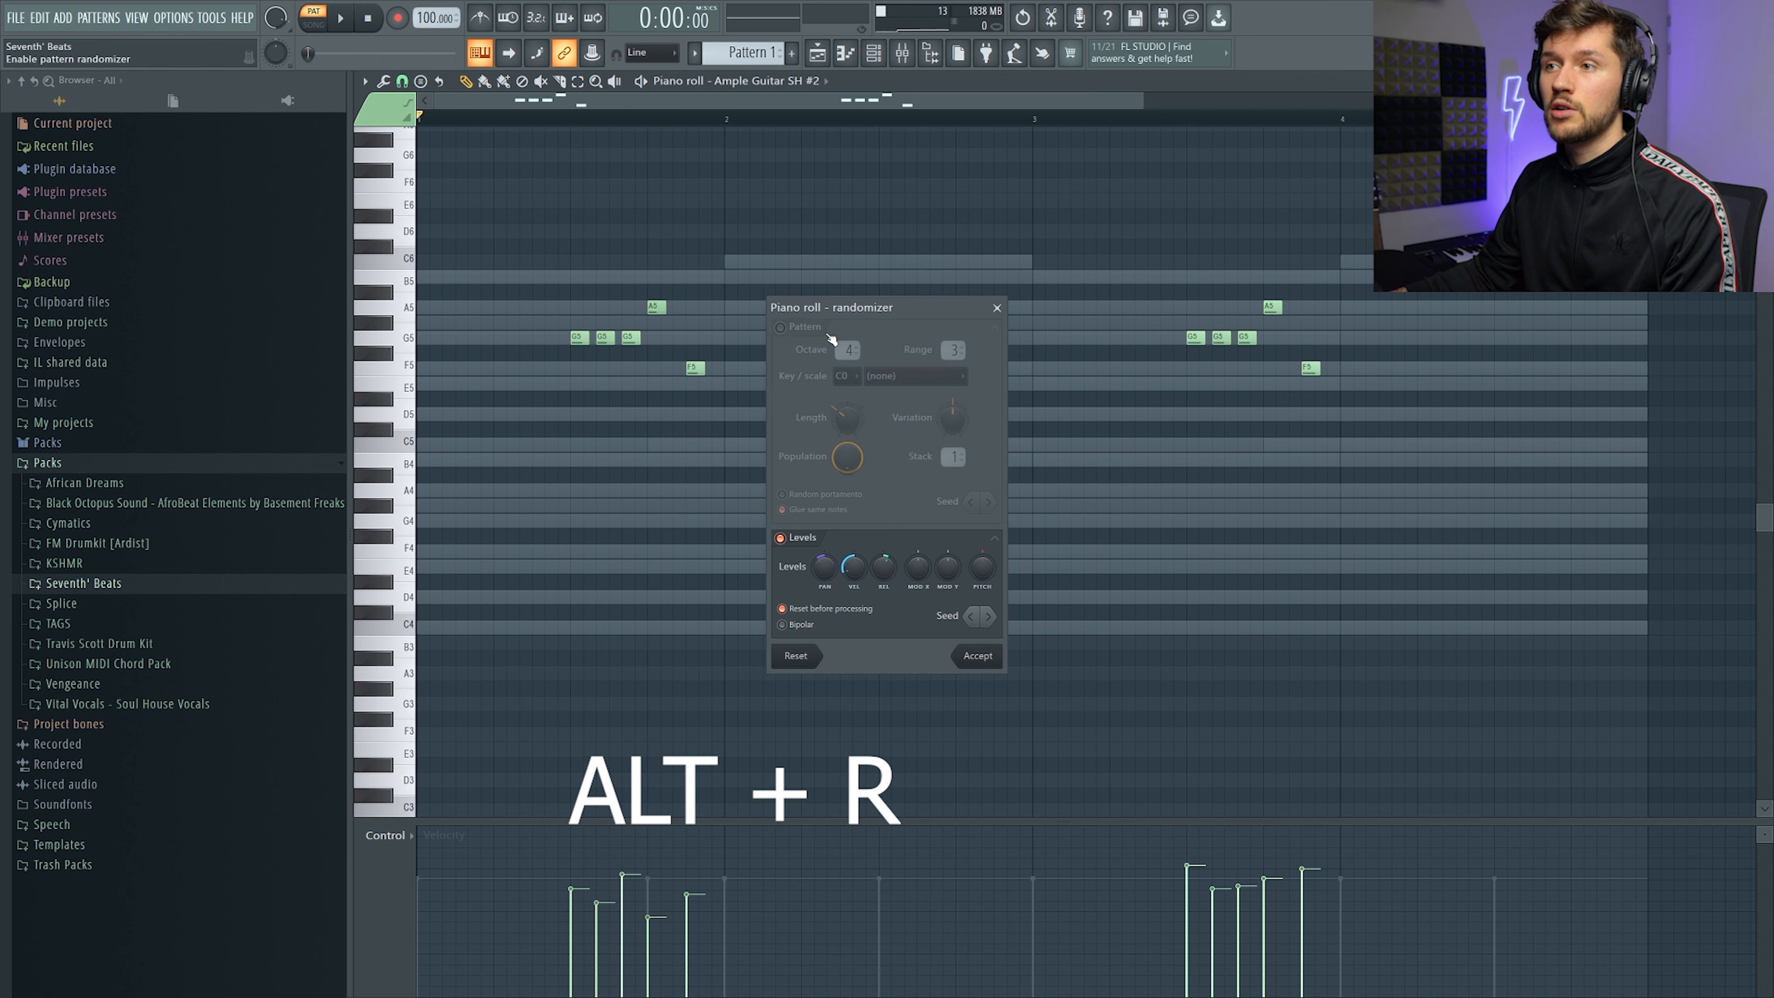
drag(827, 573, 857, 594)
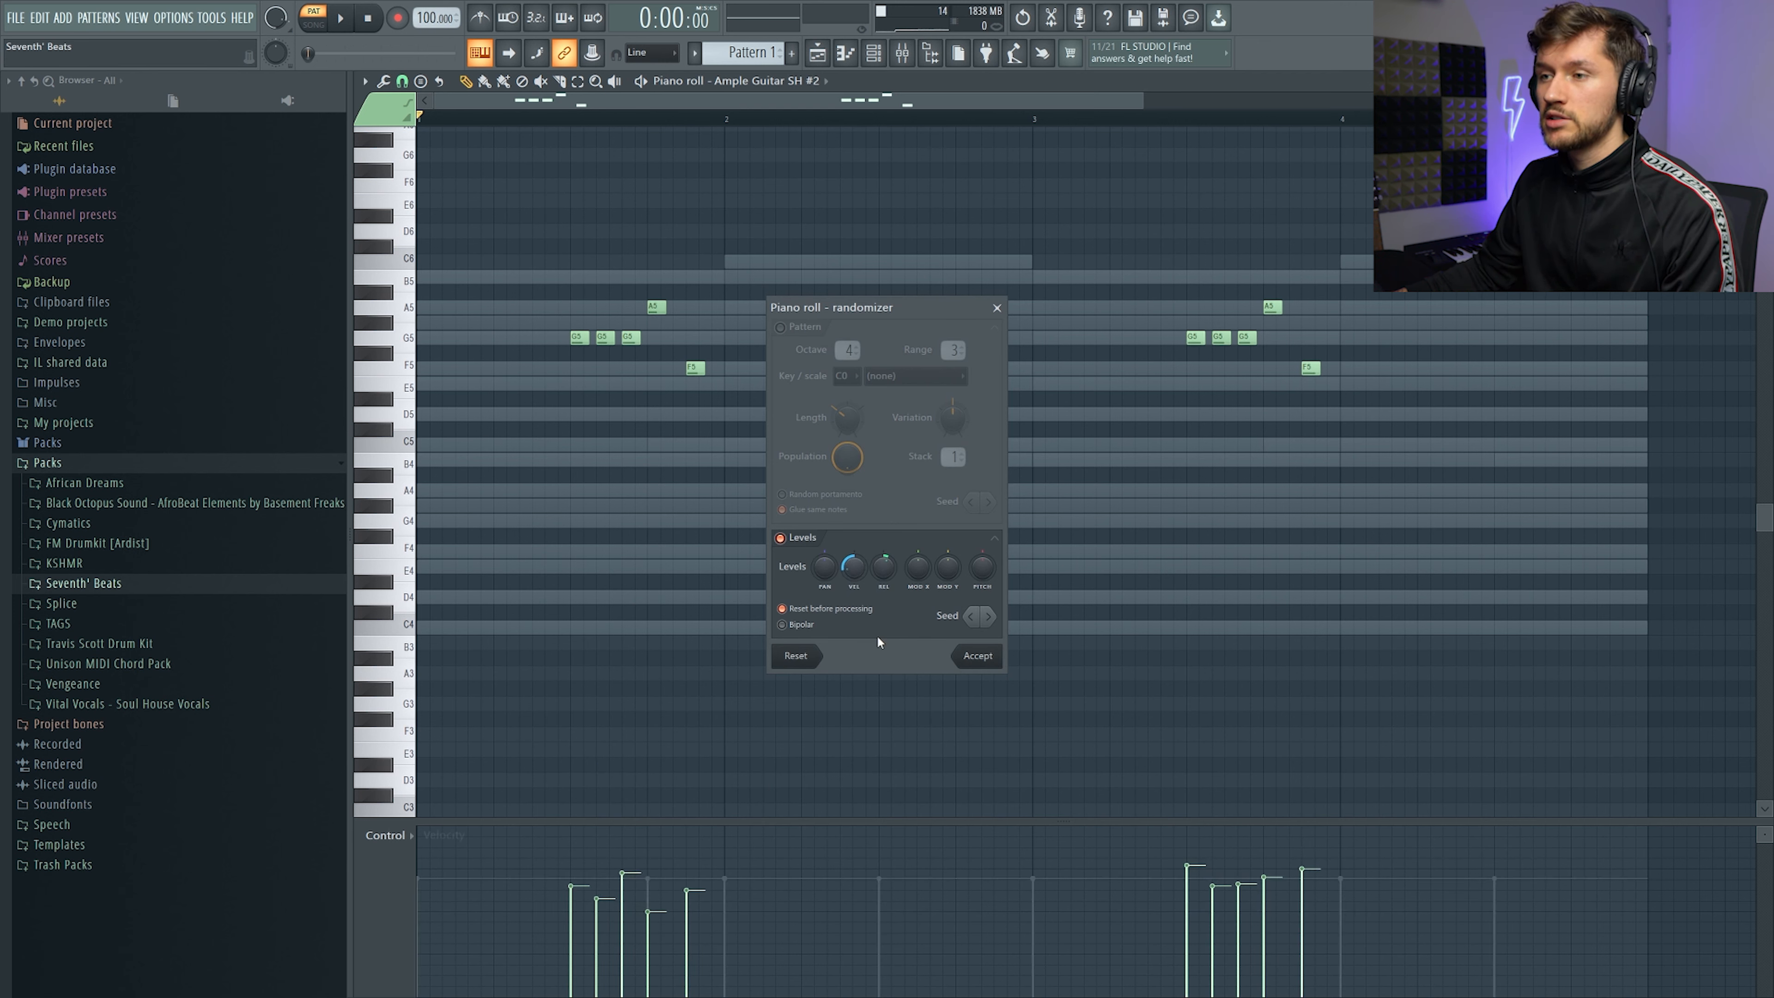
key(Return)
key(space)
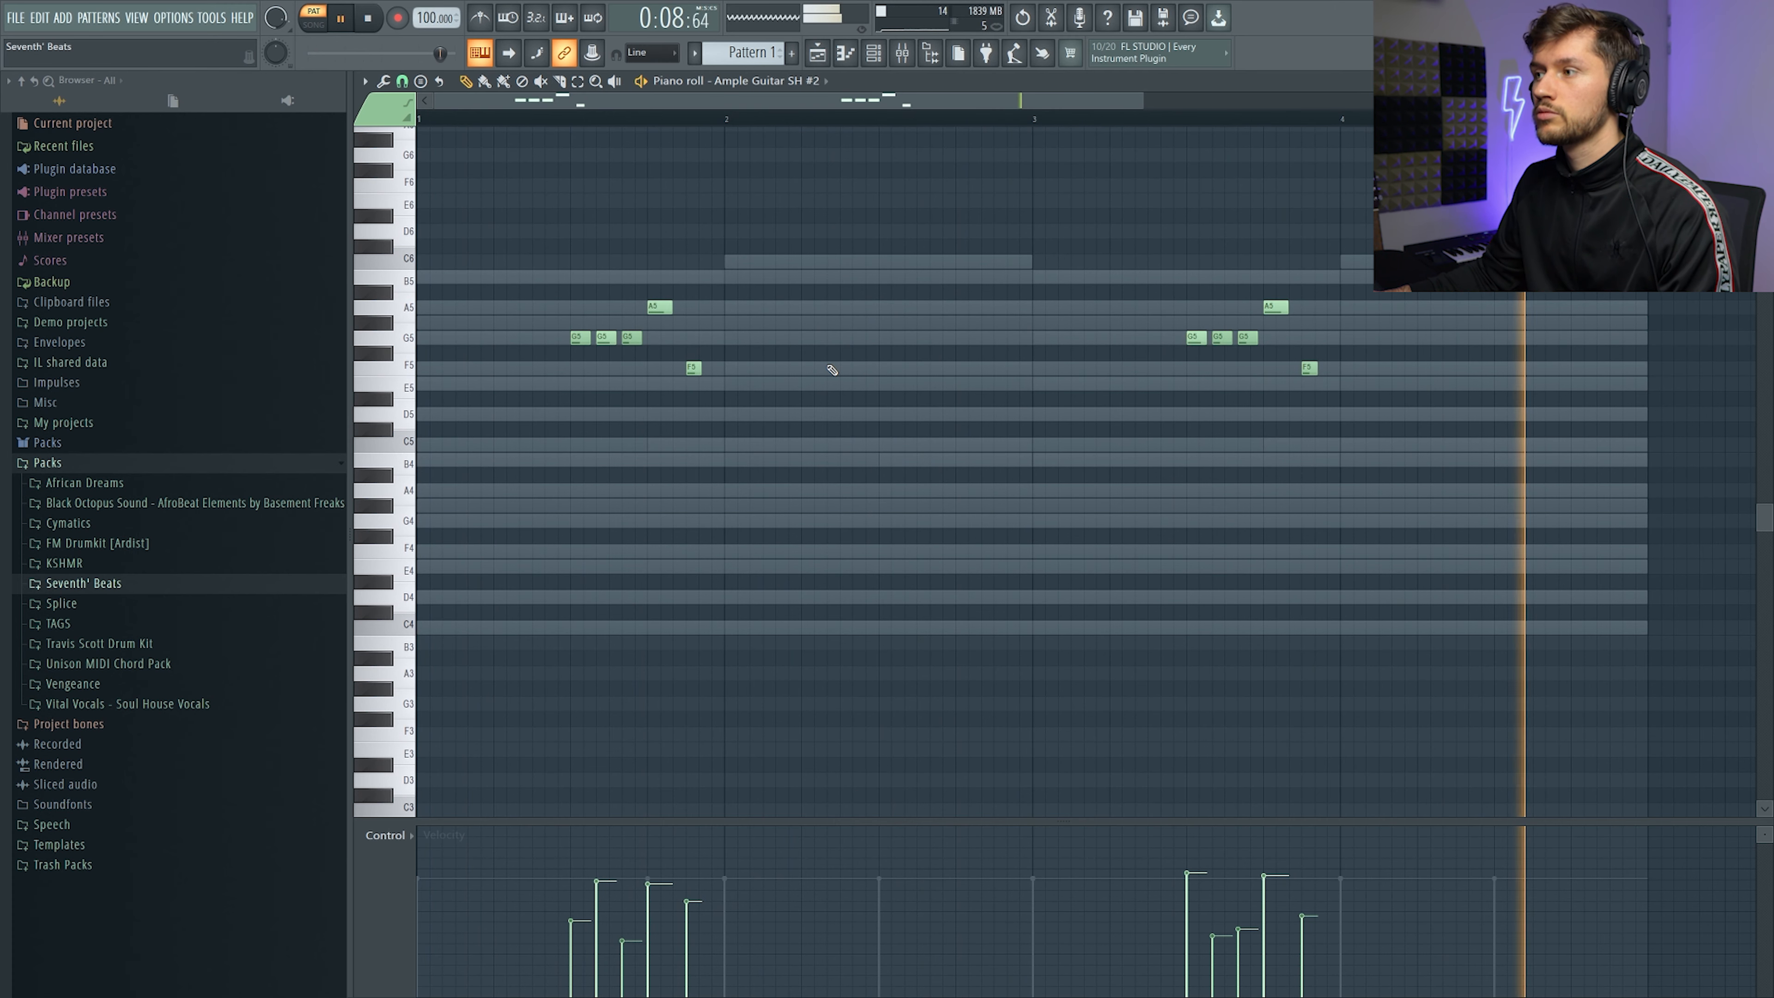
Stop playback, look over the Guitar channel's Xpand!2 nylon guitar patch, and close the plugin window
key(space)
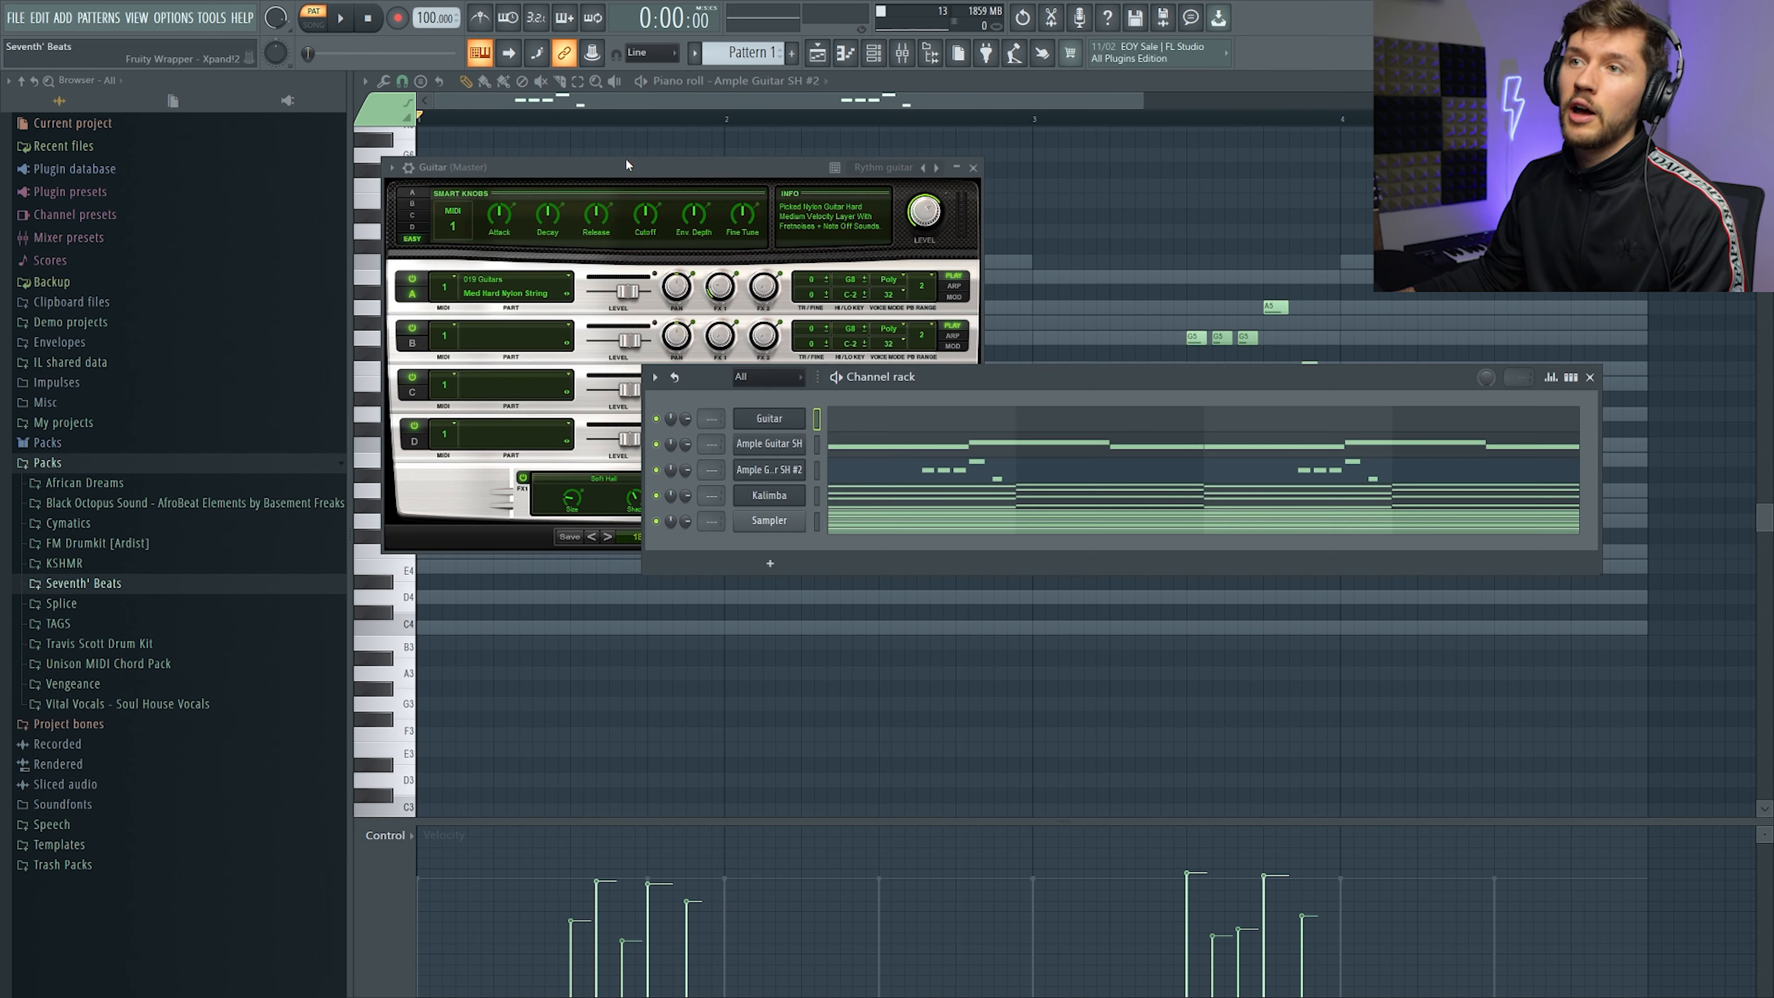
drag(626, 164, 786, 281)
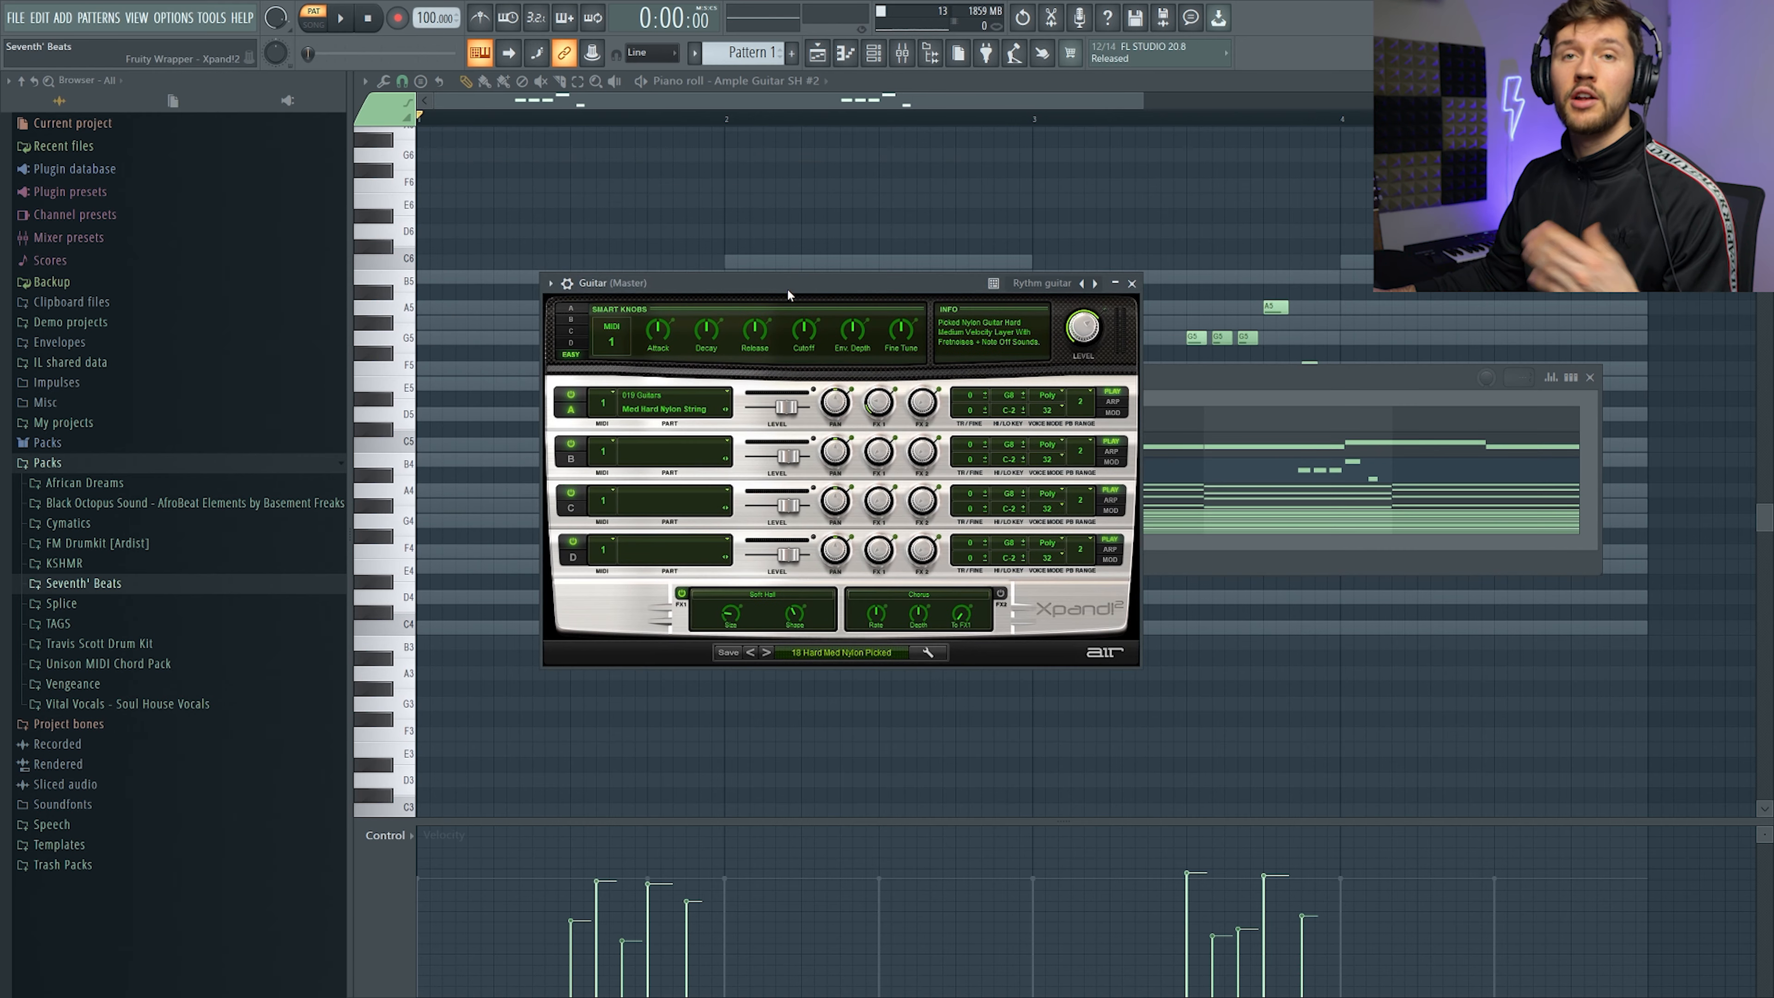
click(1223, 430)
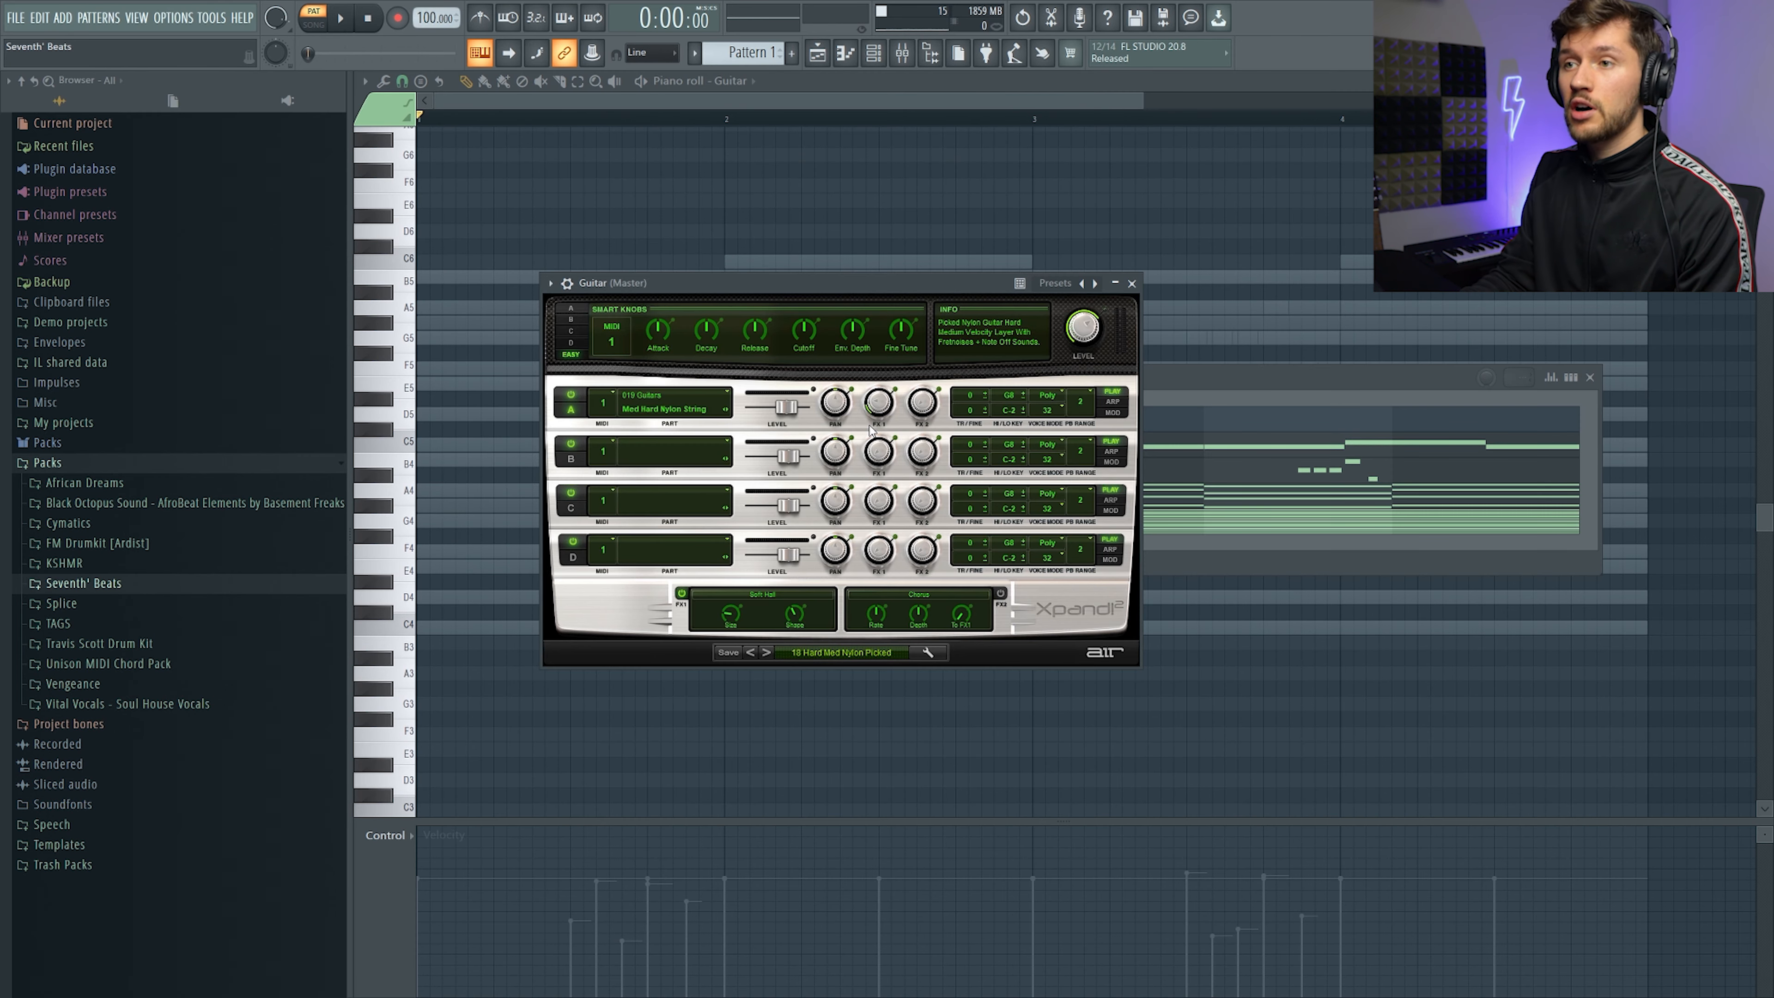
key(Escape)
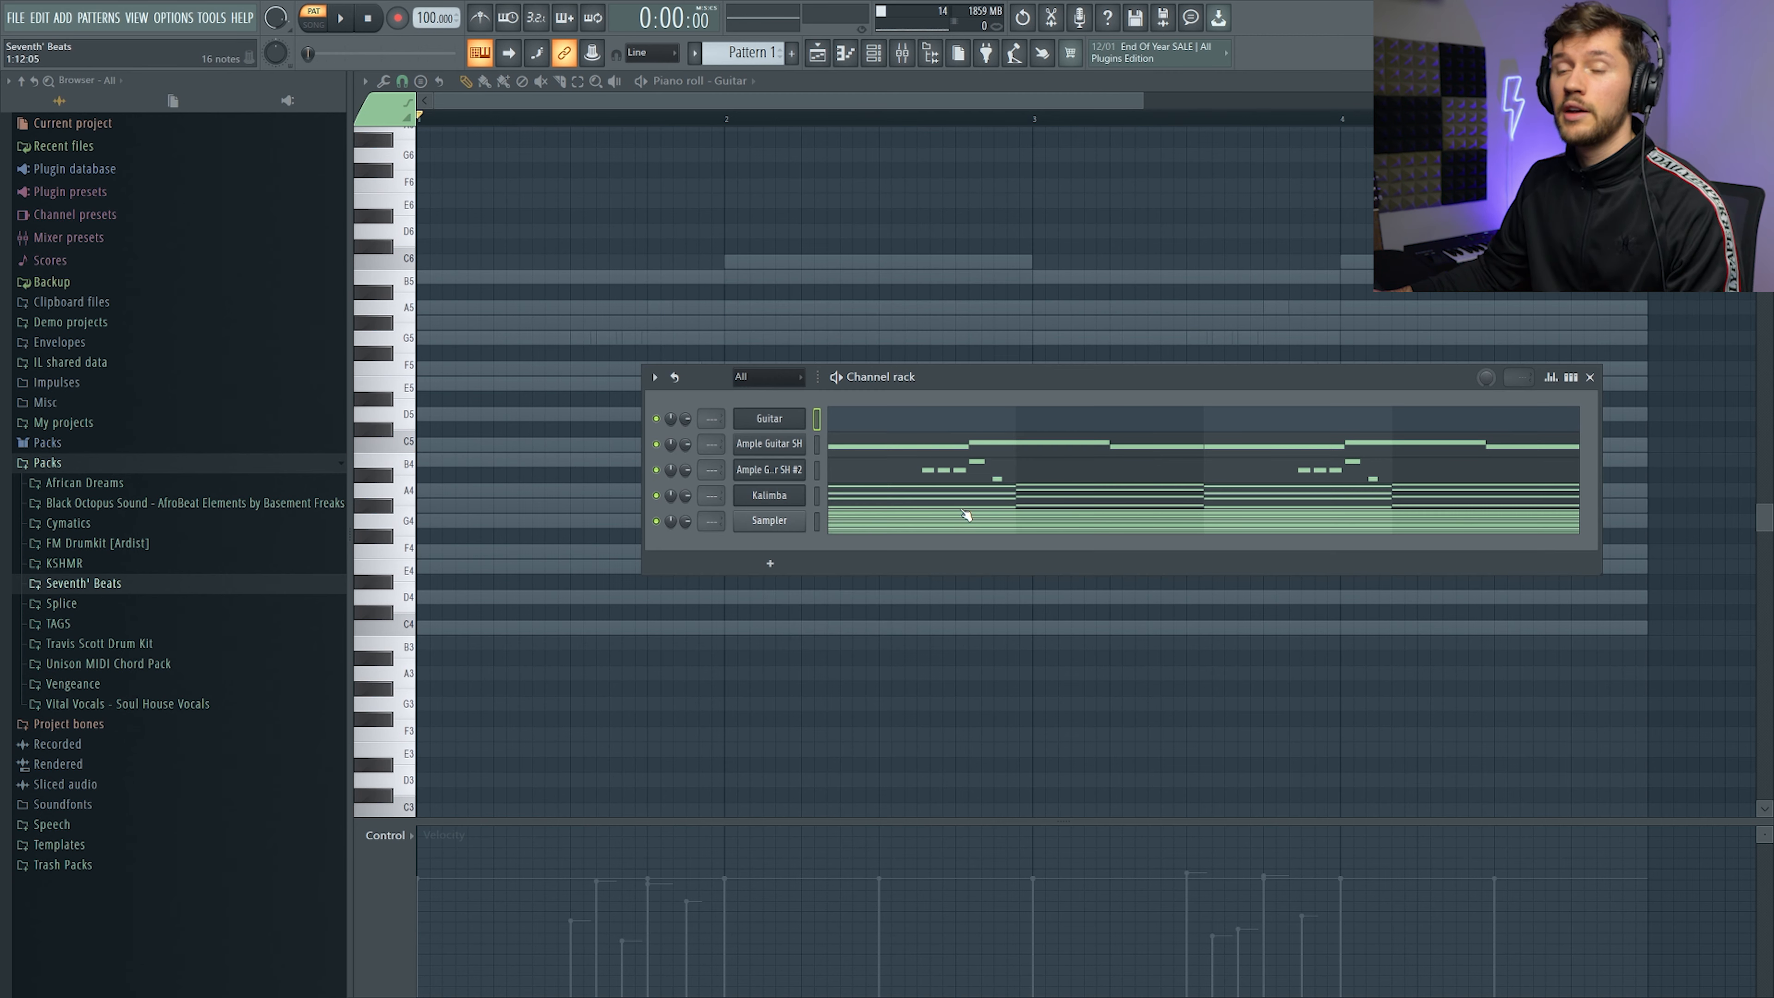
Copy the Kalimba chords of bars 1 and 2 into the Guitar channel's piano roll
click(964, 509)
drag(475, 192, 841, 520)
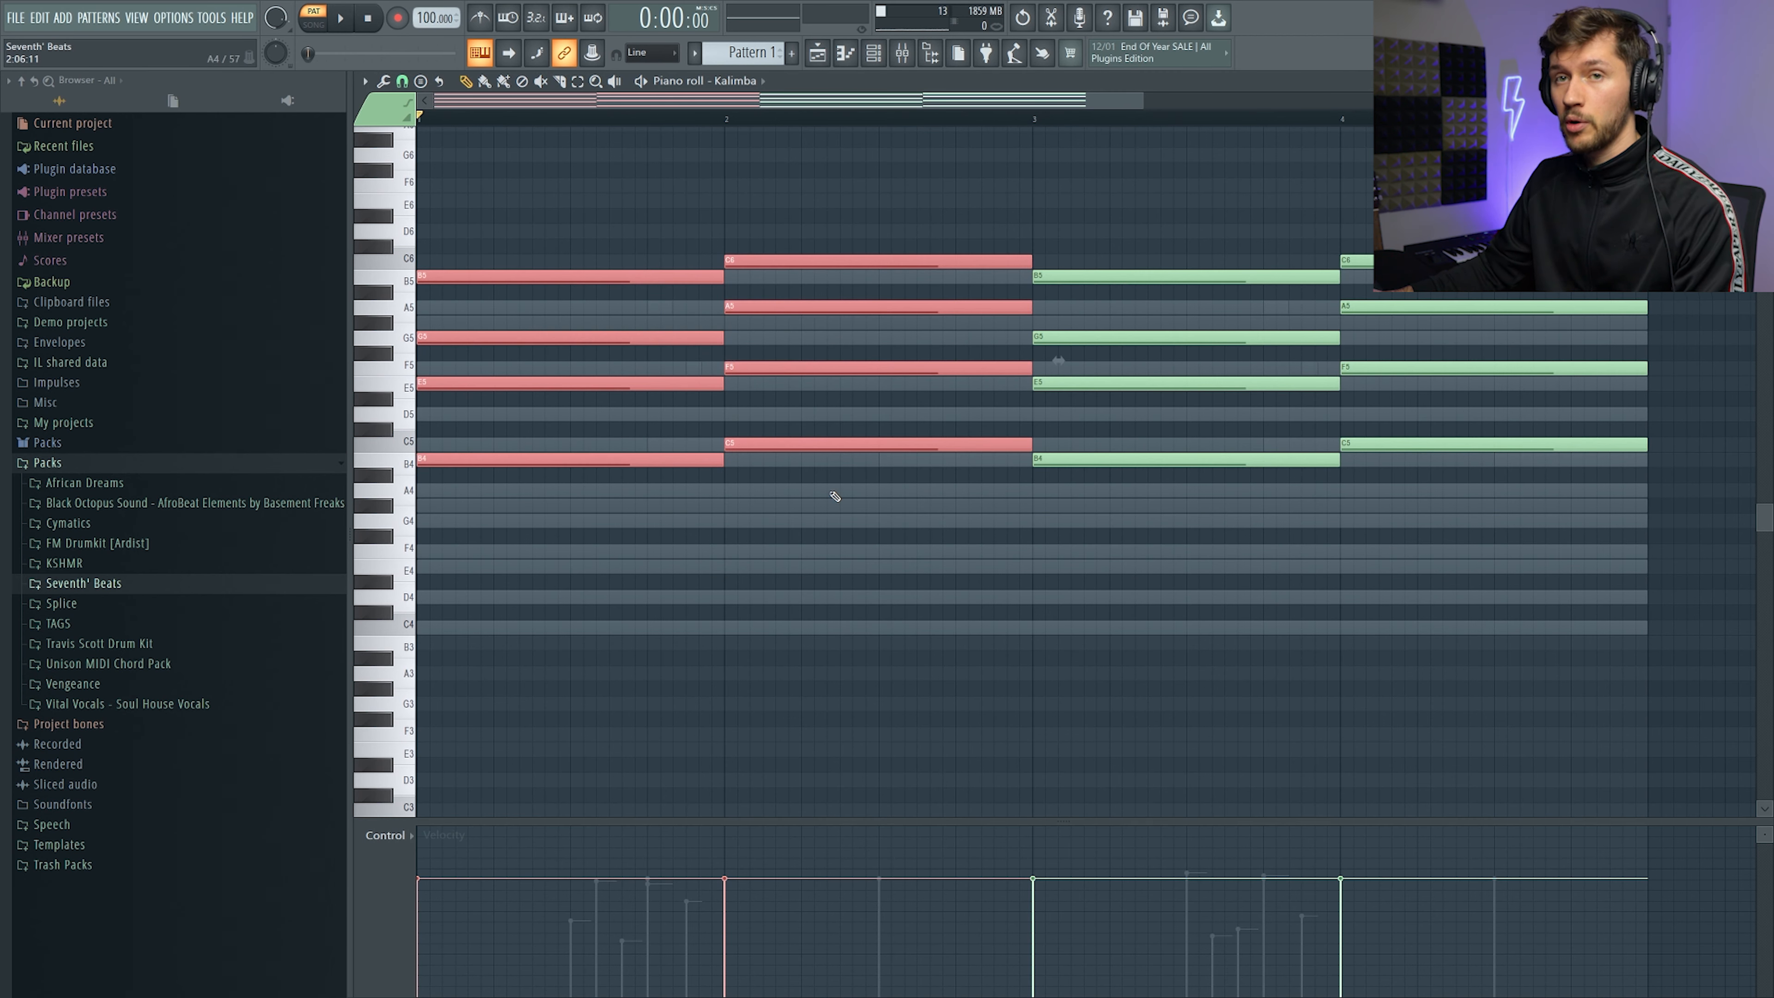
click(869, 59)
click(853, 419)
key(ctrl+v)
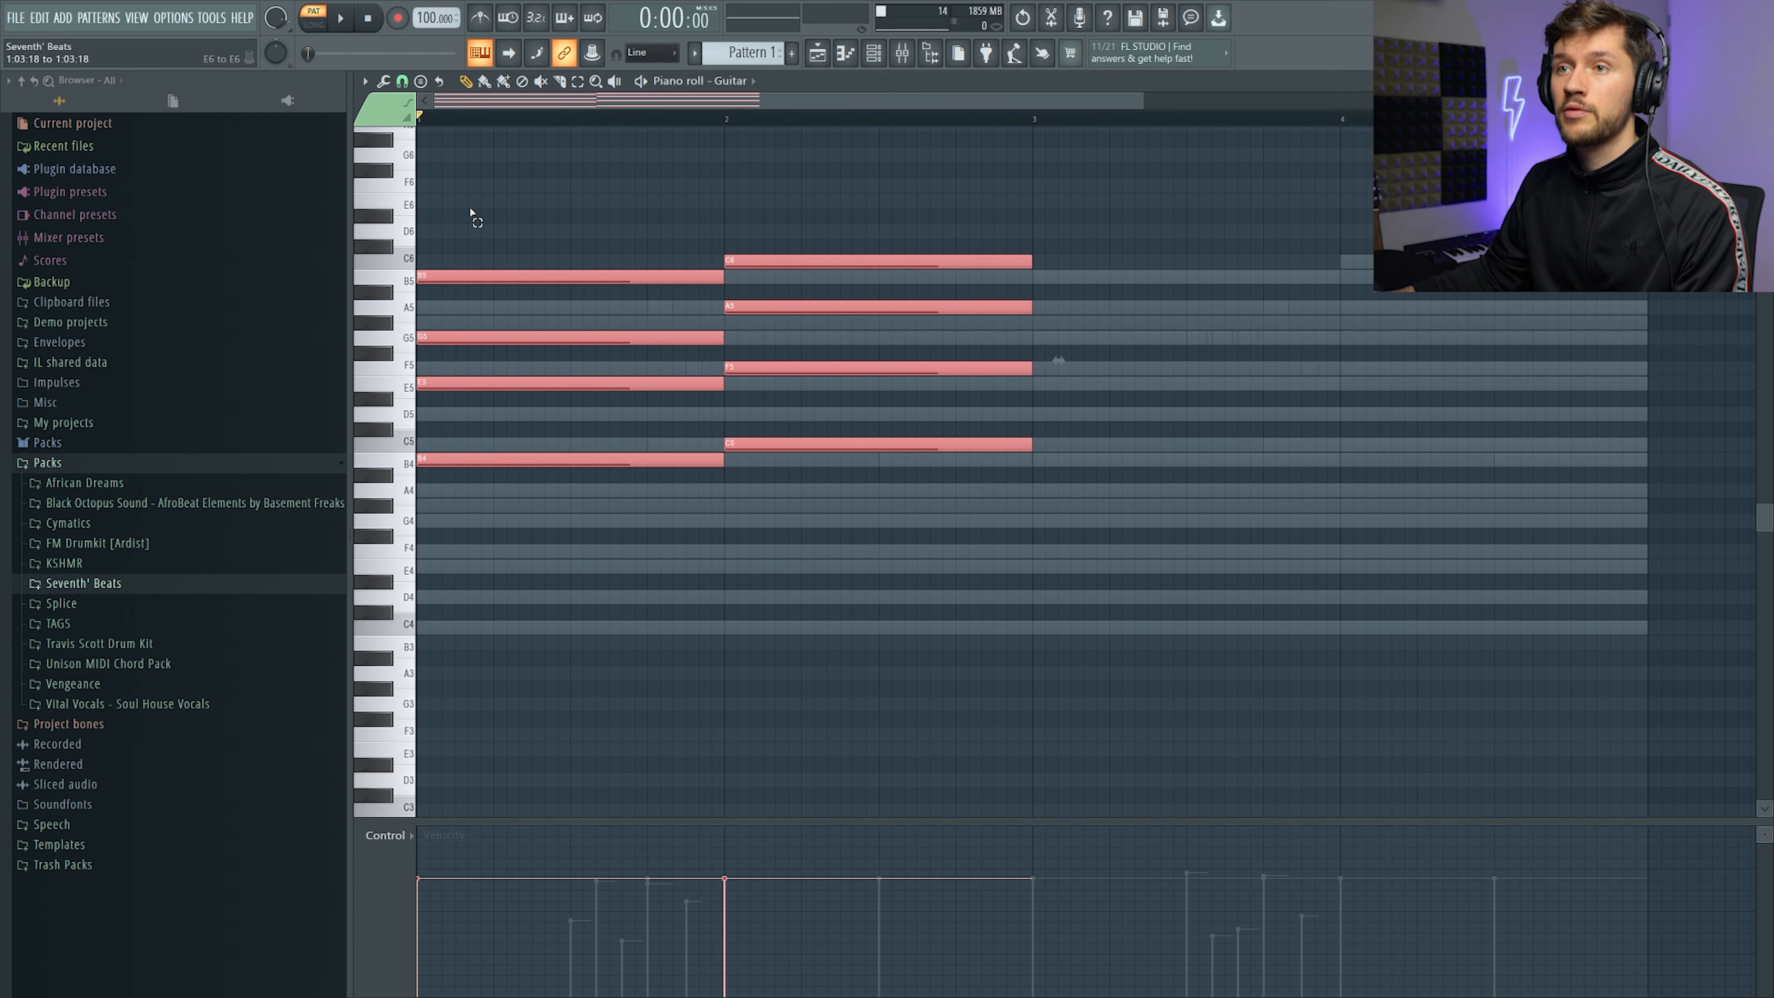
Shorten the guitar chords to brief stabs at the start of each bar and delete their top B5 and C6 notes
drag(1032, 262, 757, 284)
right_click(444, 278)
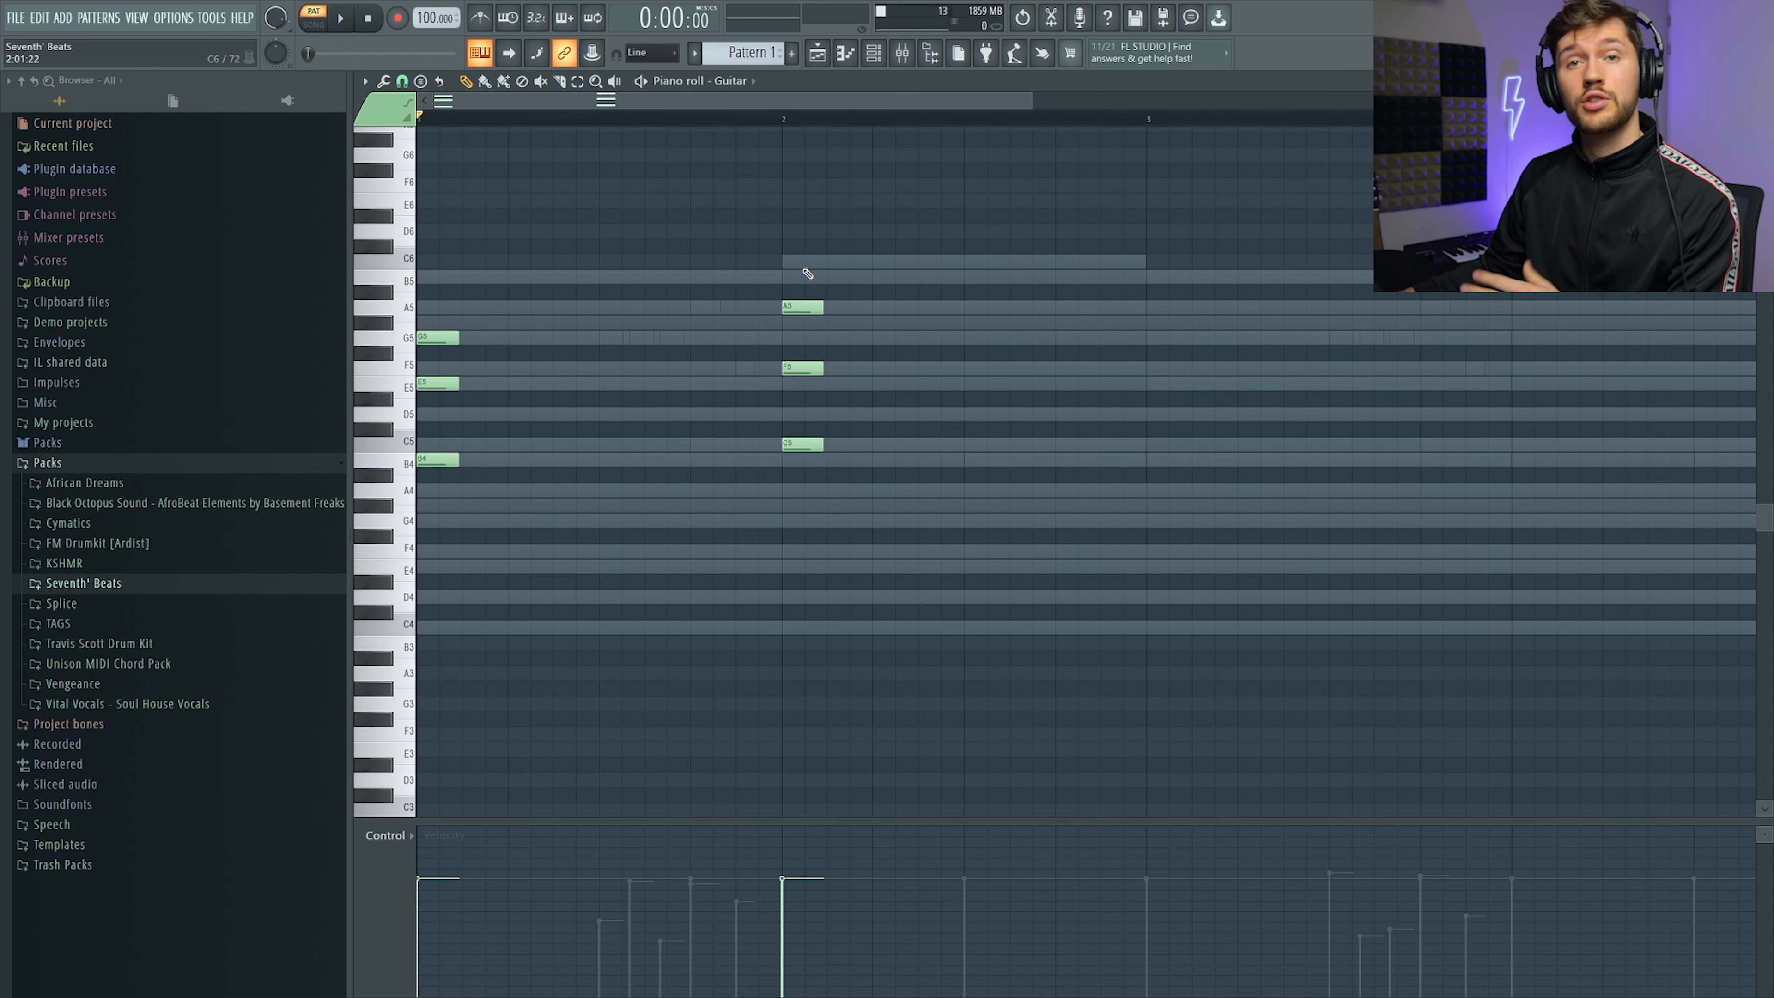
key(ctrl+v)
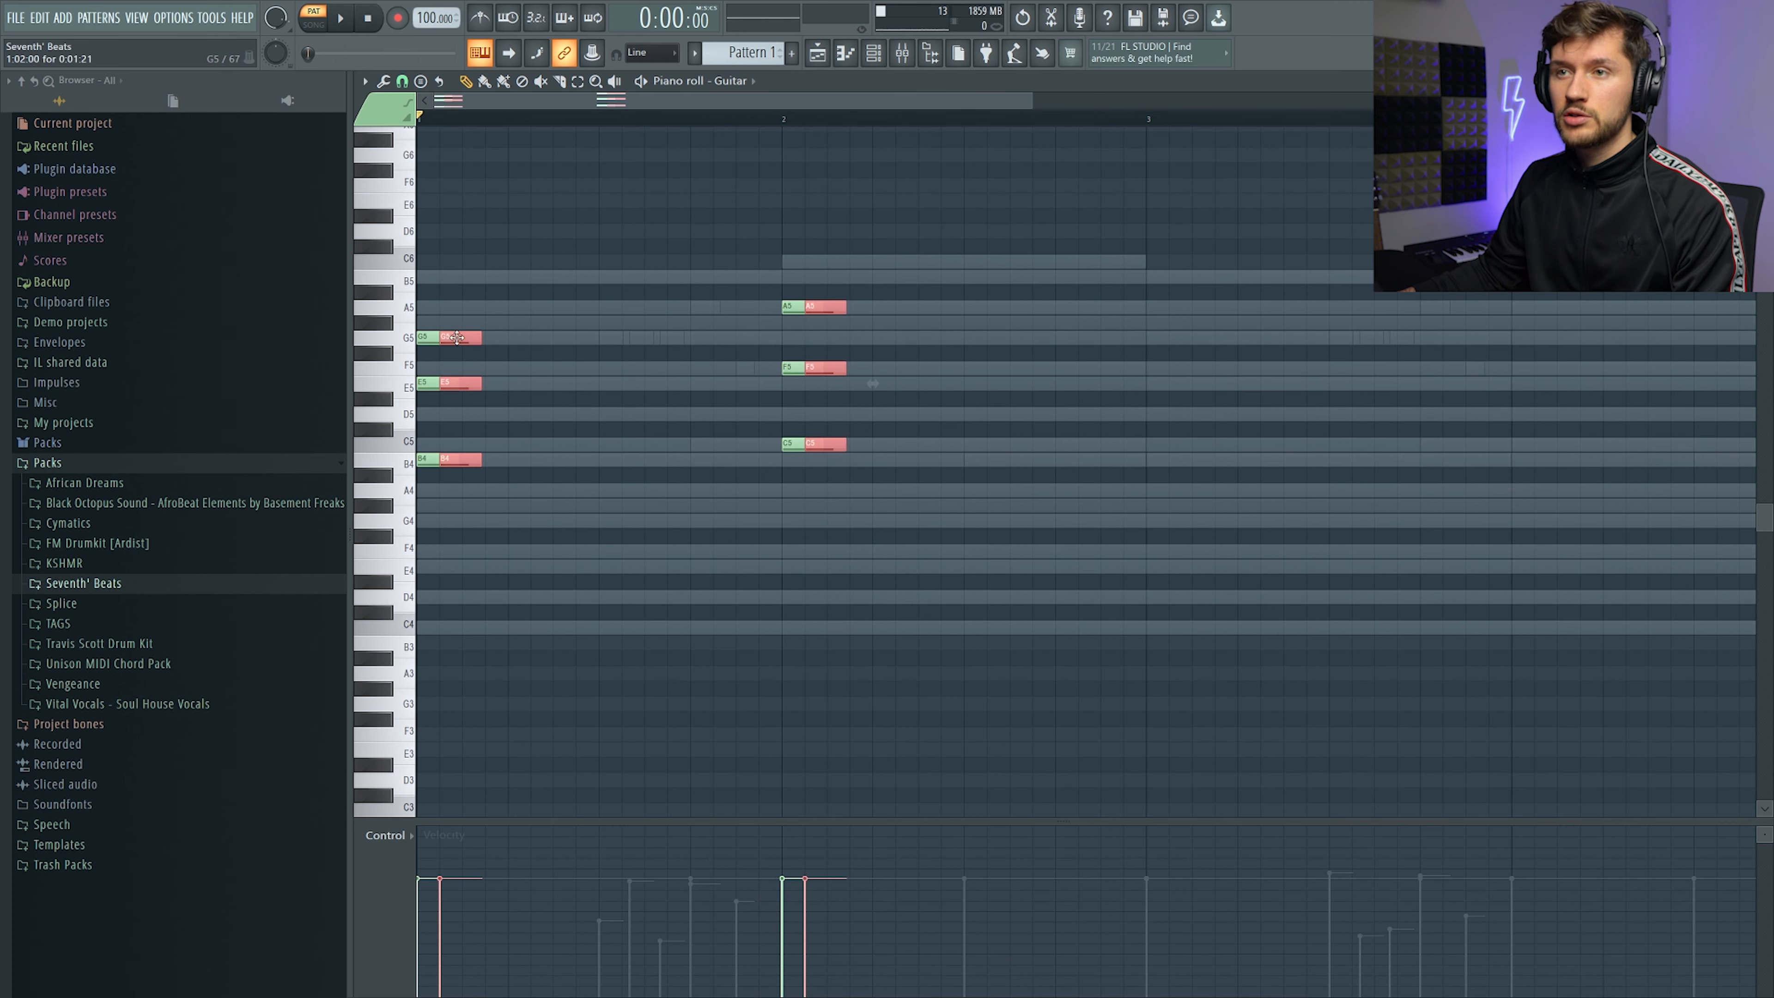
drag(457, 338, 422, 347)
scroll(633, 187, up, 1)
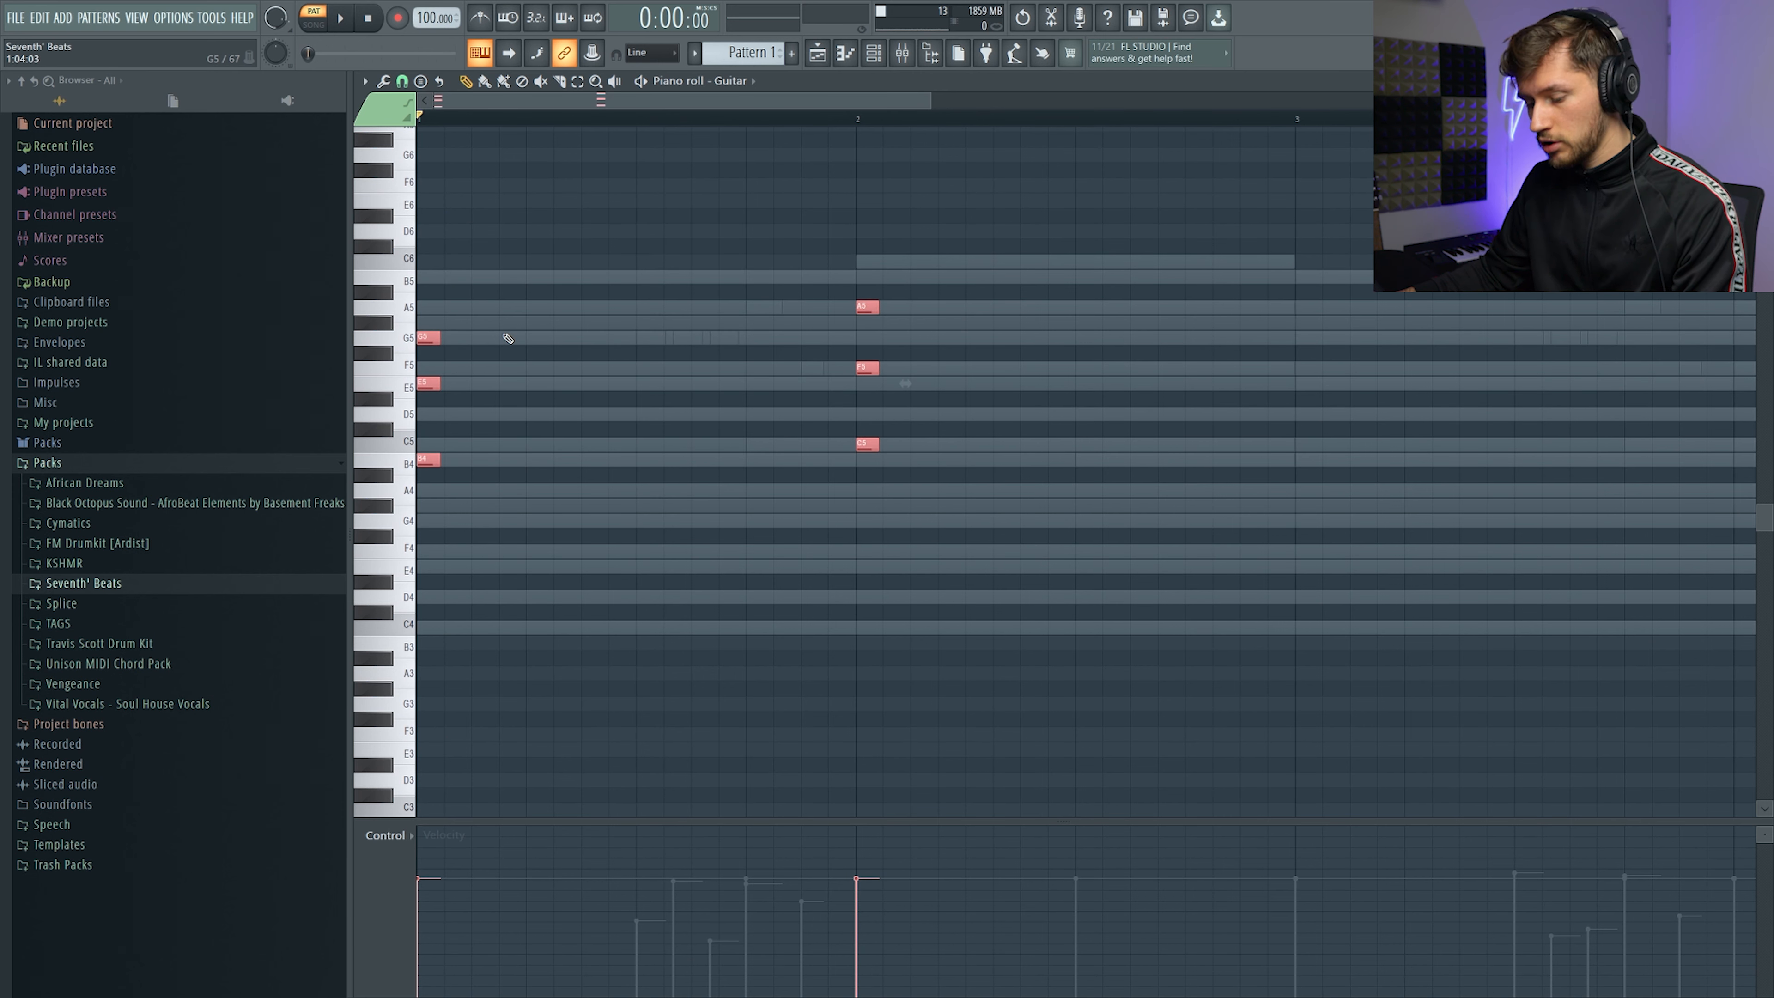
Duplicate each guitar chord stab just behind the first, leaving a small gap between the two, and check the rhythm with playback
key(shift+Right)
key(space)
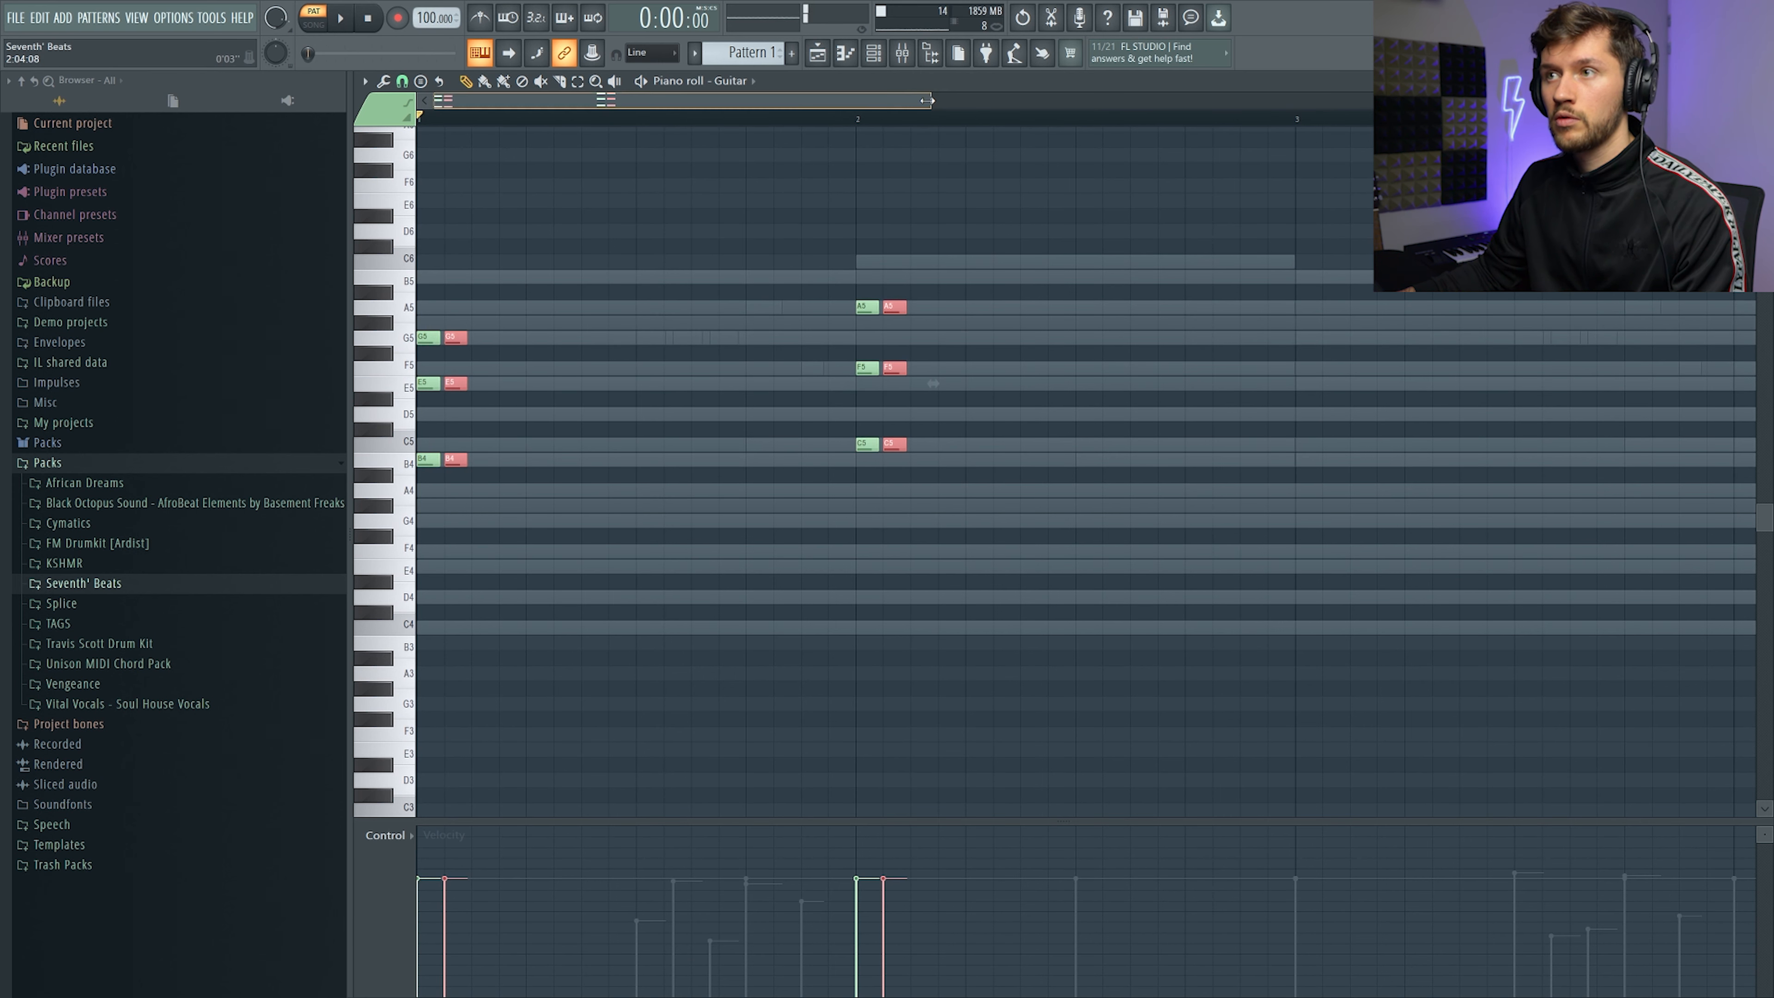
scroll(470, 369, up, 2)
drag(591, 341, 613, 341)
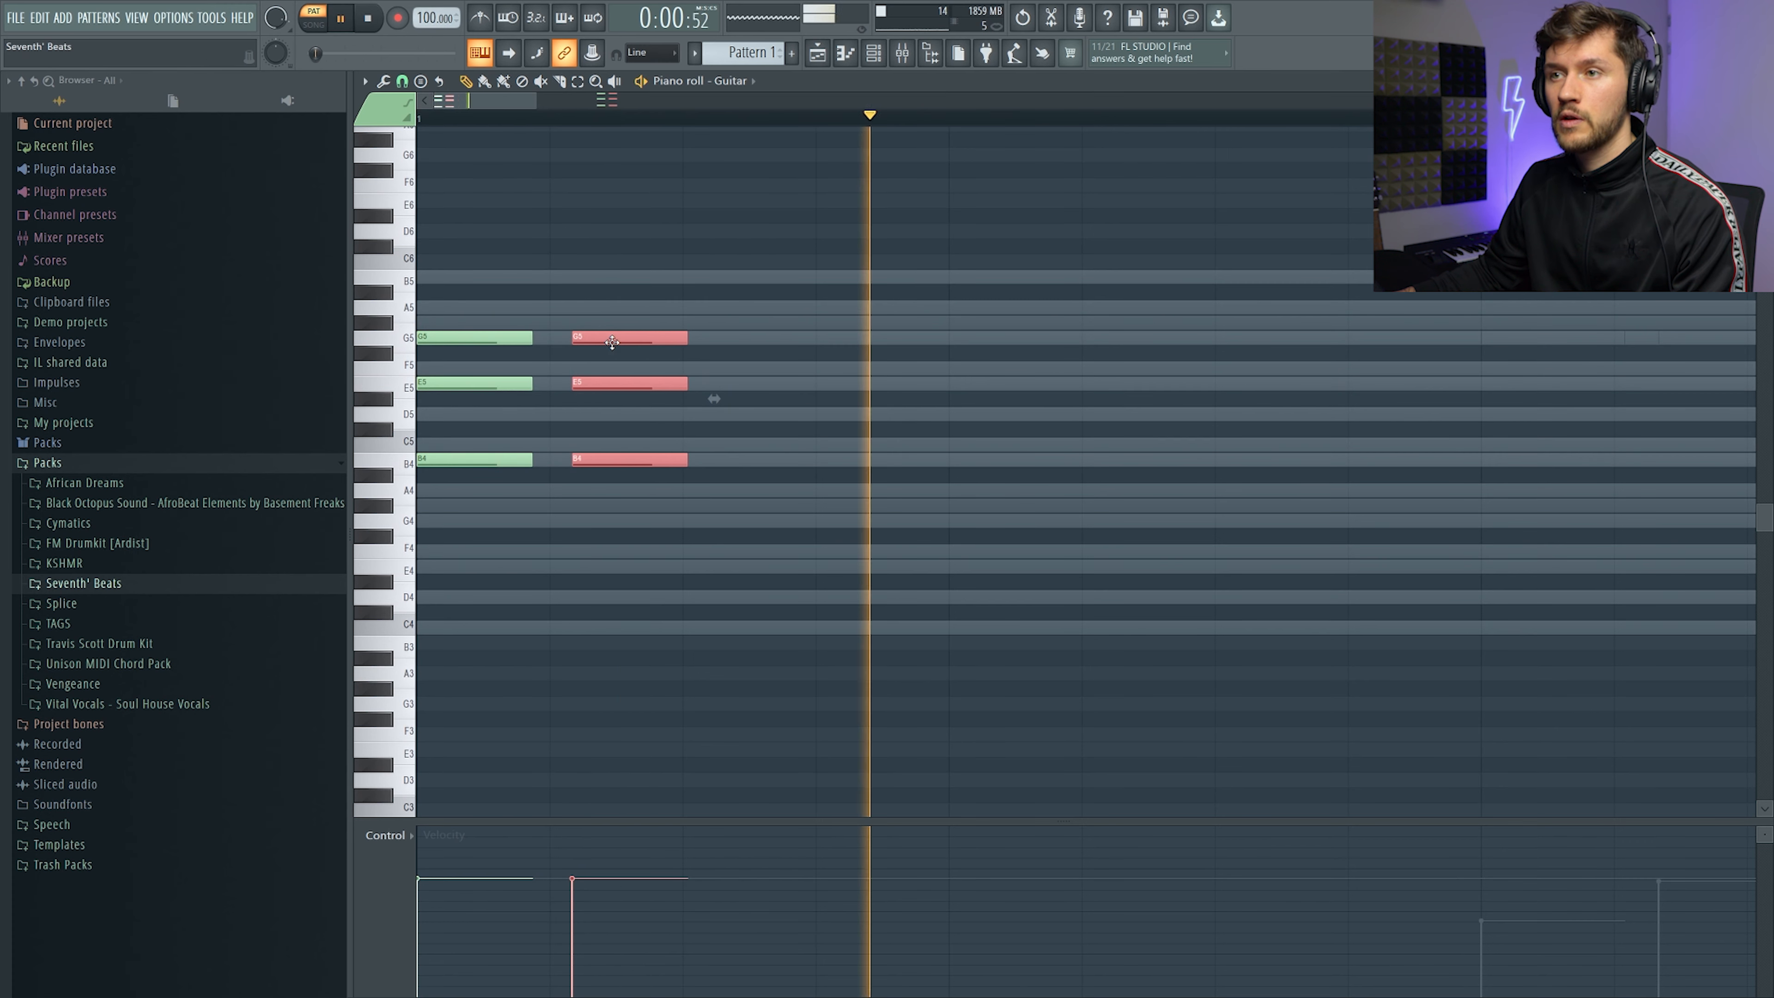
drag(533, 103, 901, 104)
key(space)
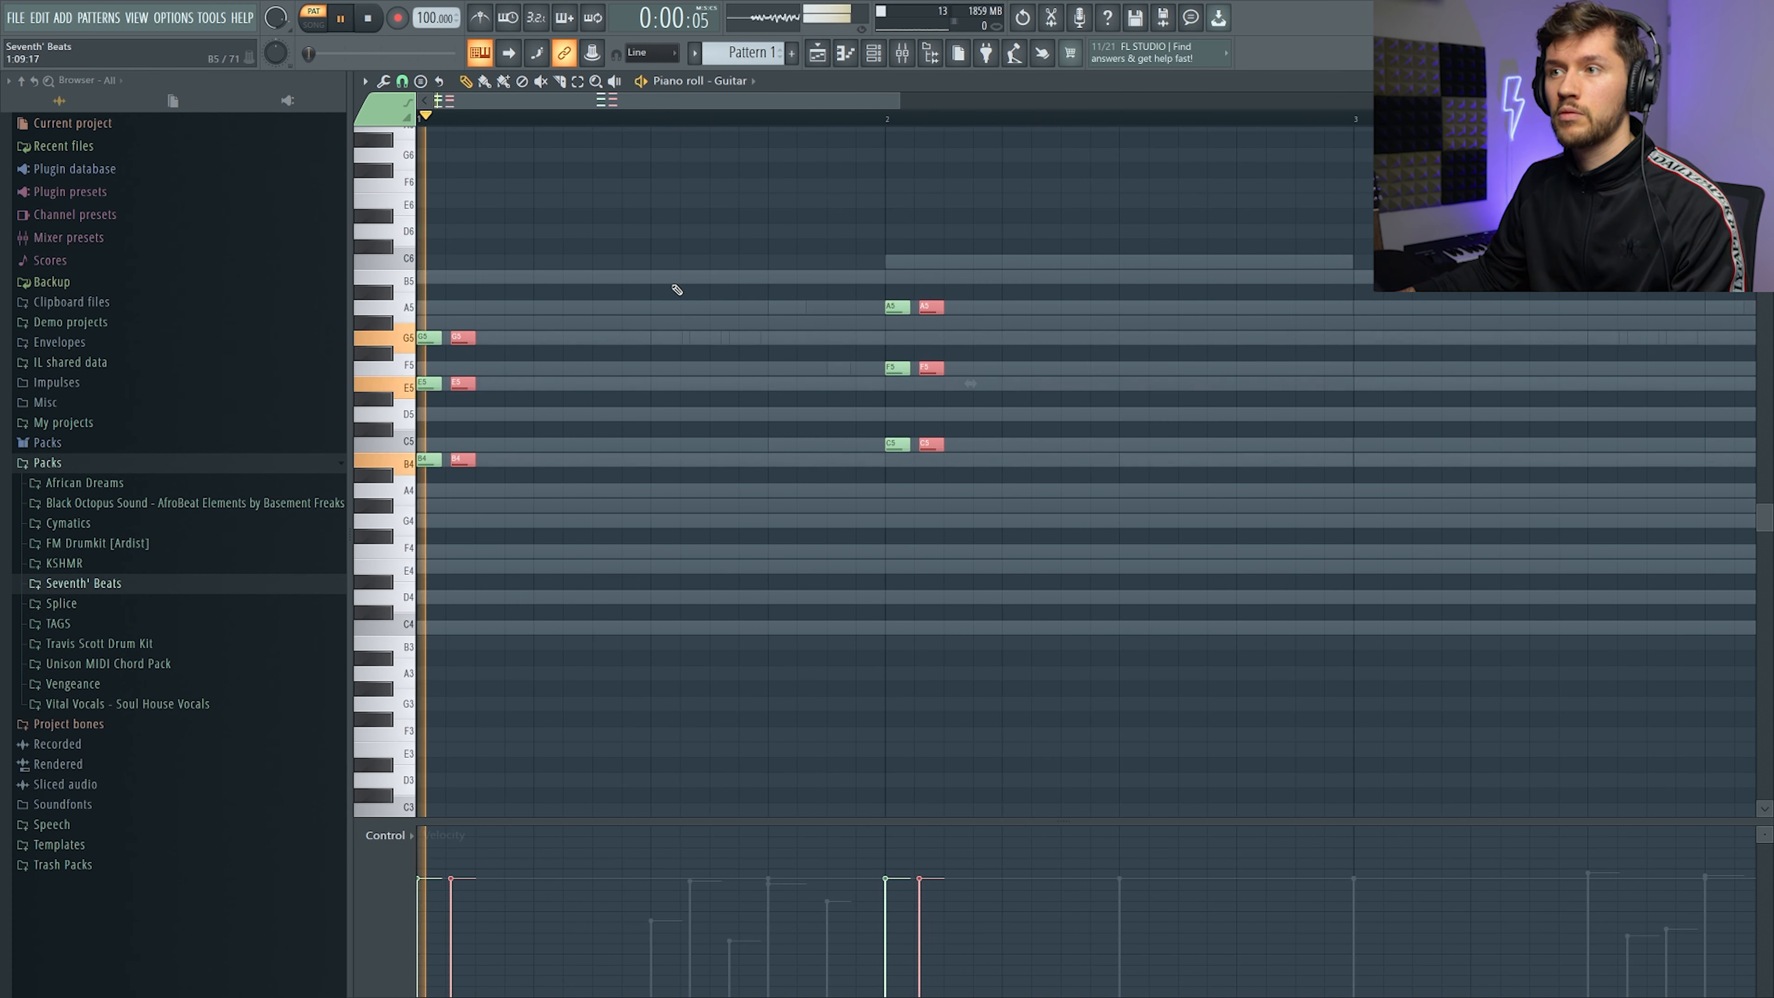
Repeat the paired guitar stabs on beats 2 and 3 of both bars and play them back
right_click(1218, 231)
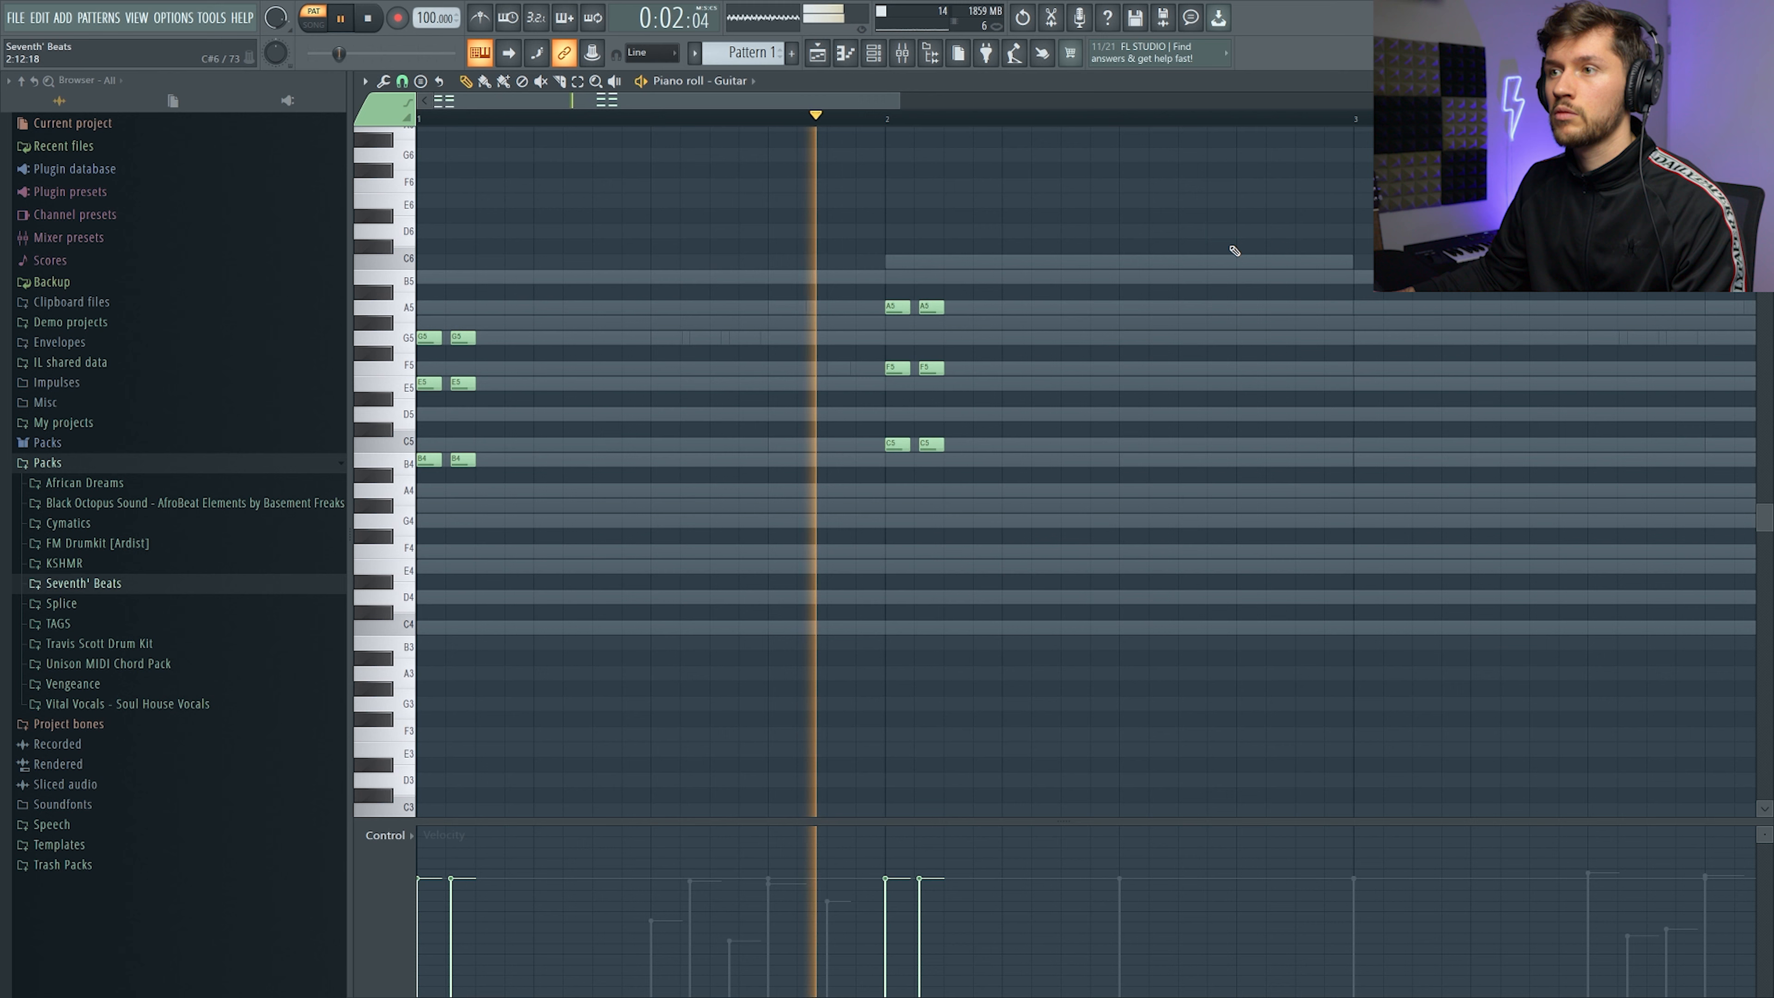
key(space)
key(space)
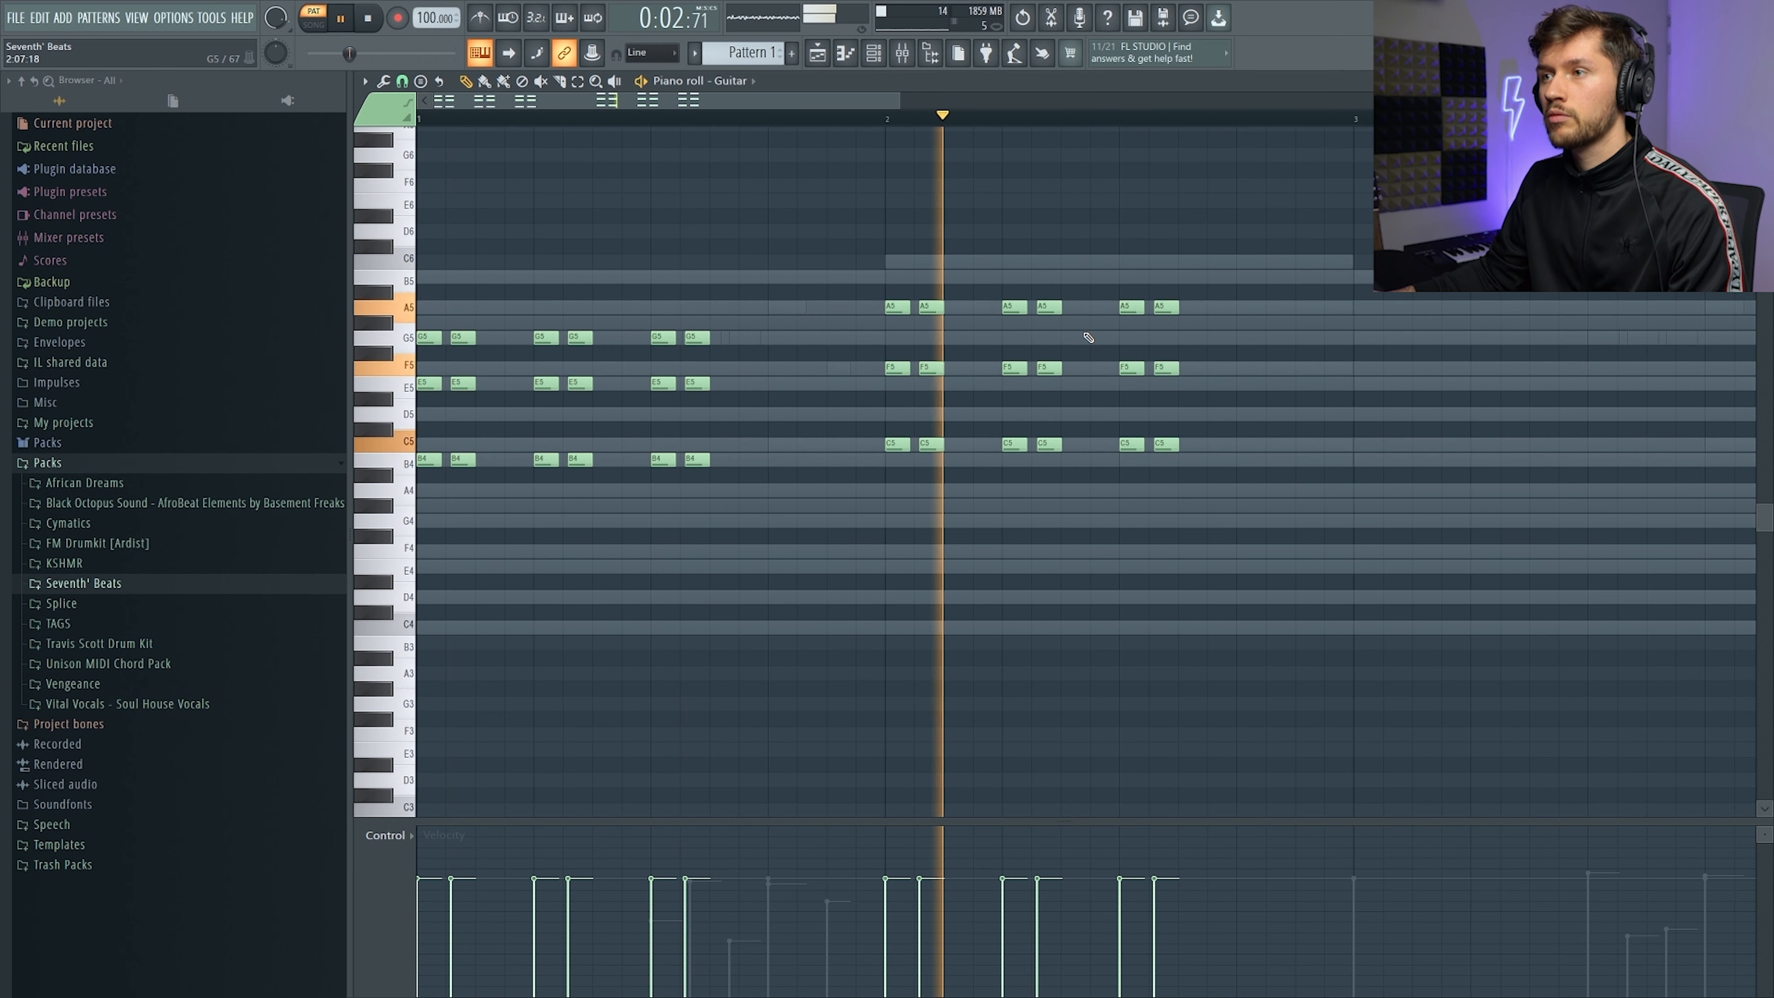
Use the G5-E5-B4 stab pair on beat 3 of bar 2 instead, and copy it to beat 4 of bar 1
key(space)
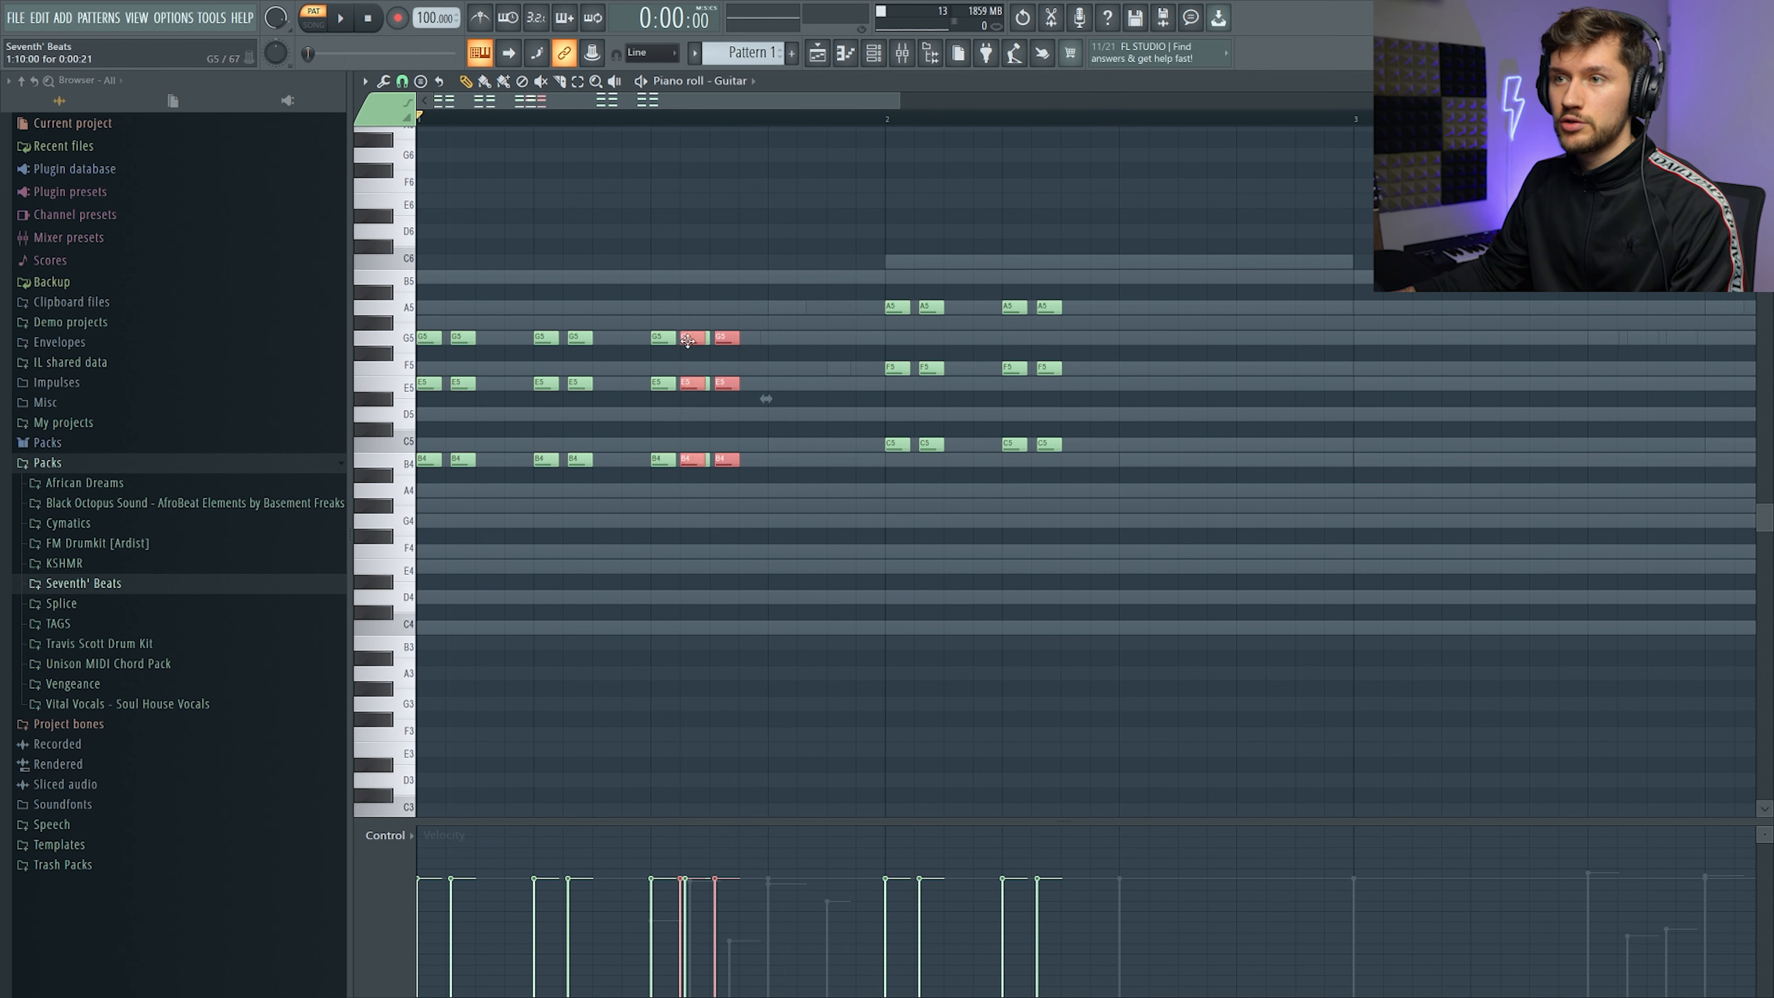
drag(687, 341, 1127, 341)
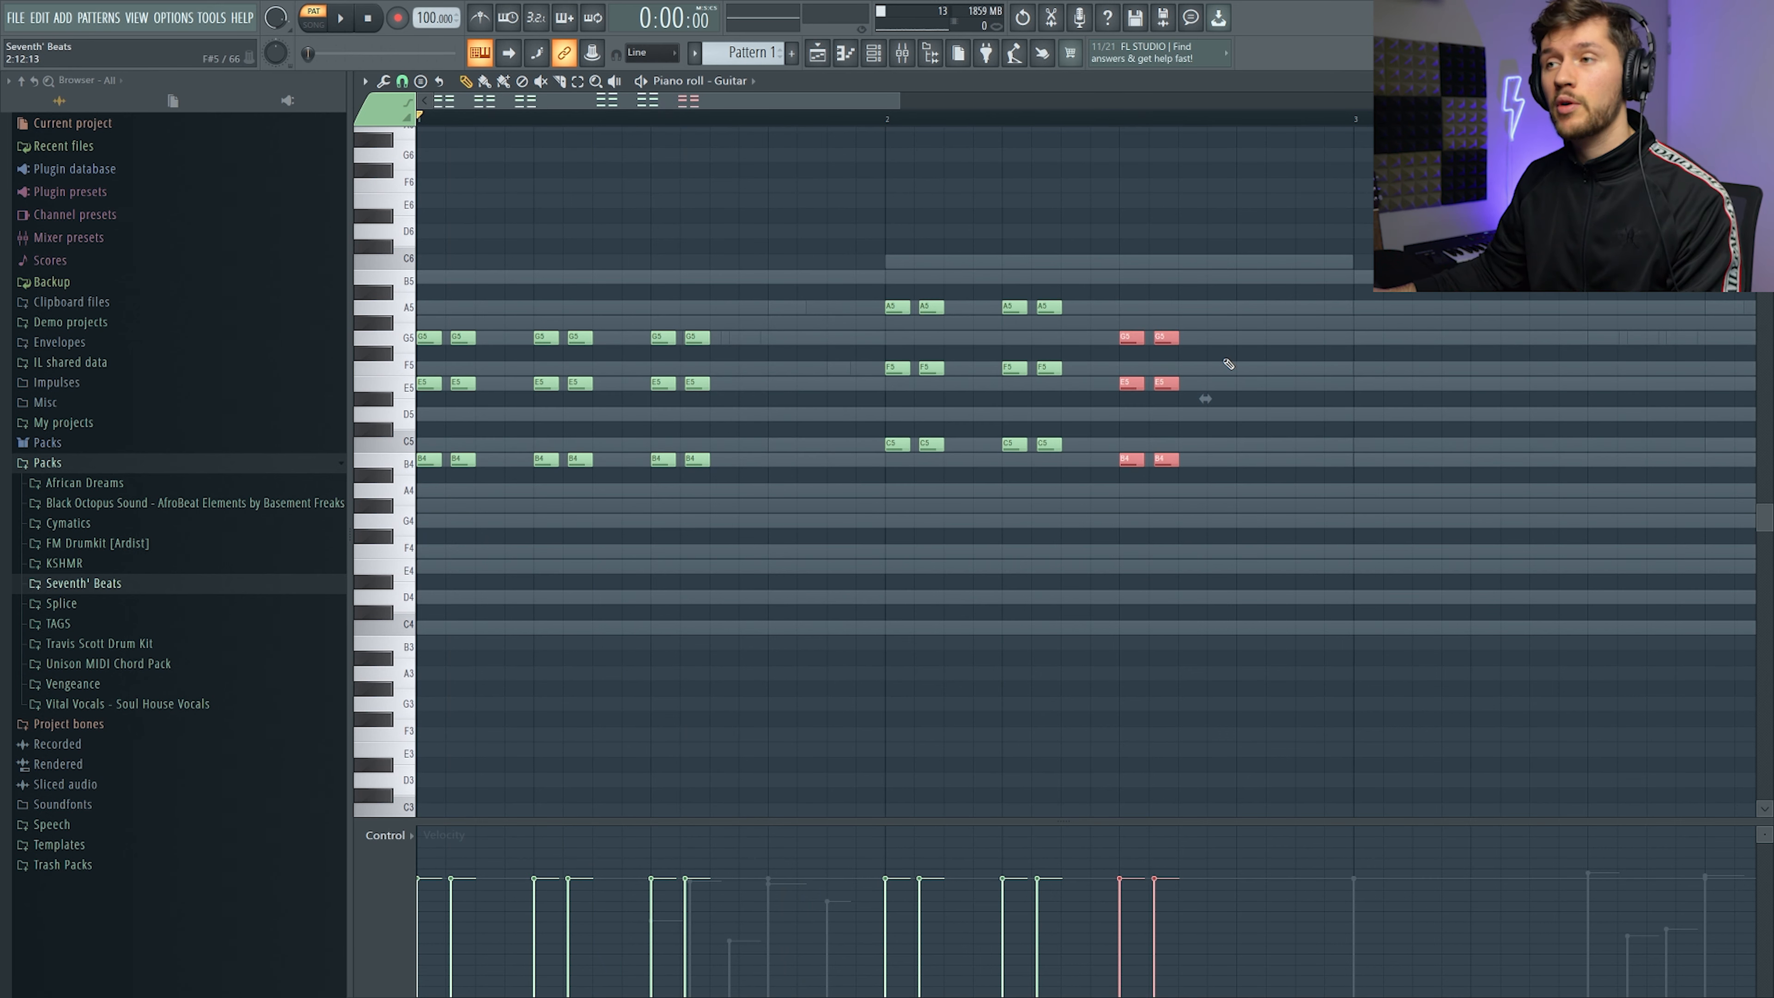
drag(1160, 341, 810, 340)
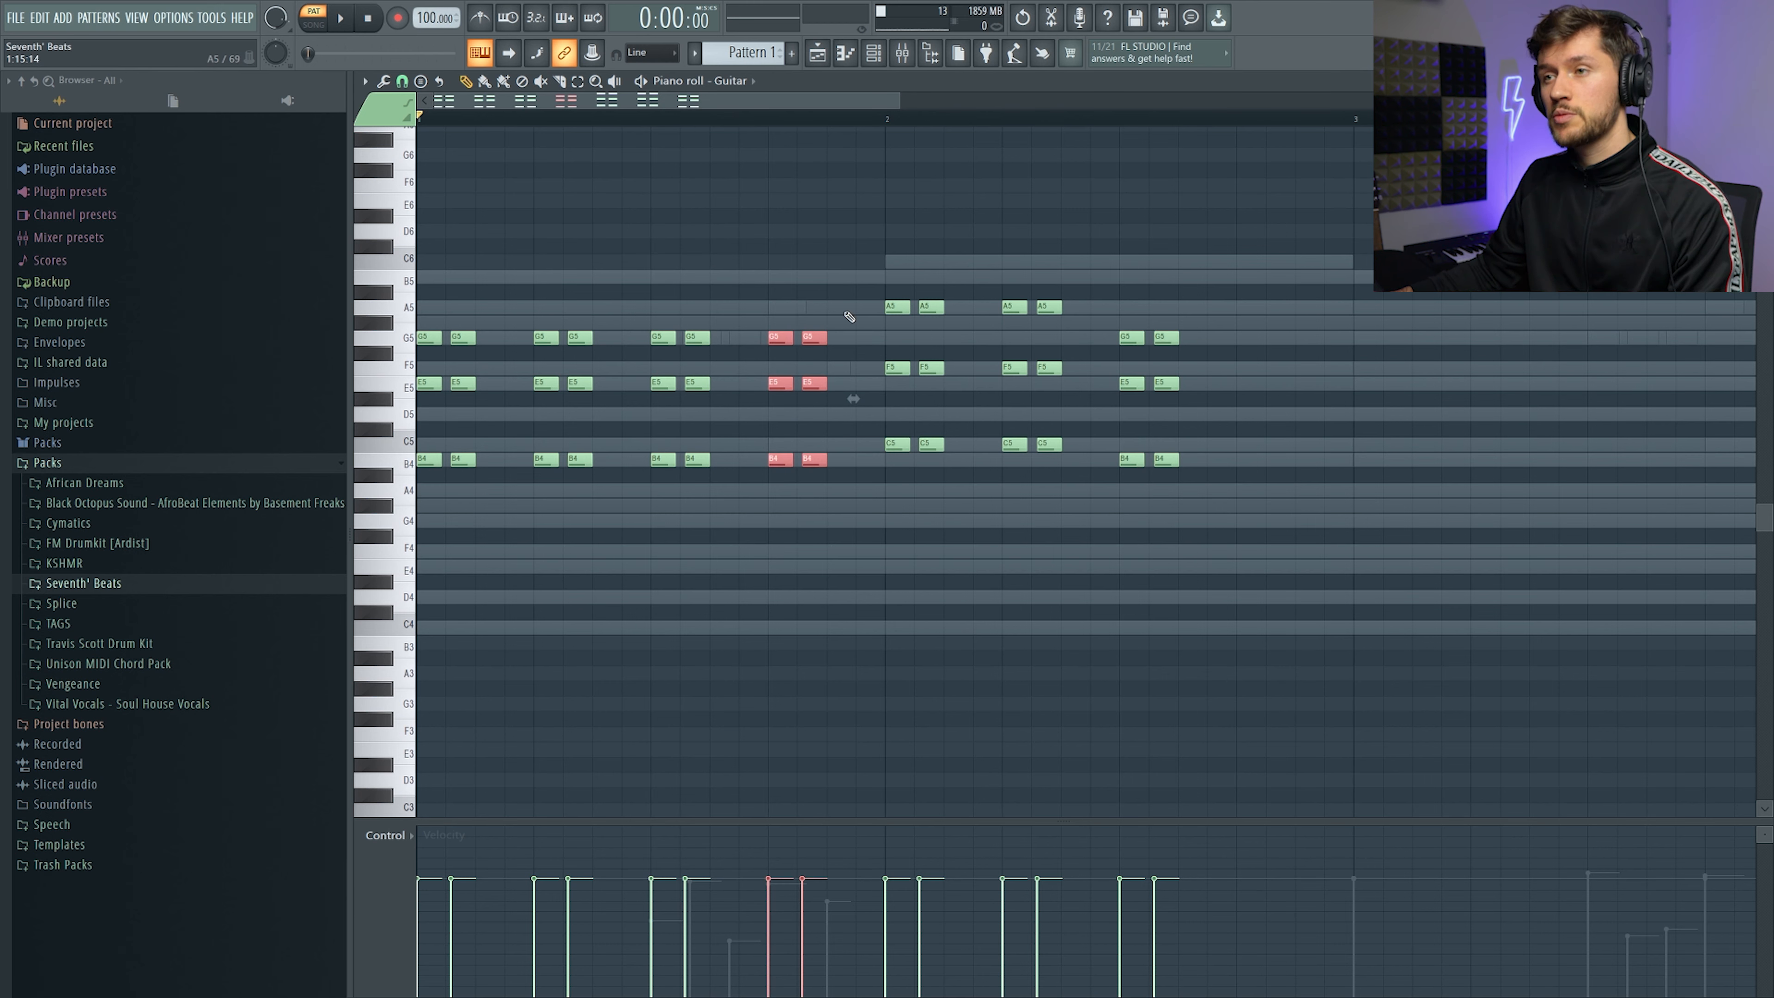
Rework beat 4 of bar 1 into two stabs half a beat apart, raising the first stab's top note to A5, and audition it
right_click(814, 338)
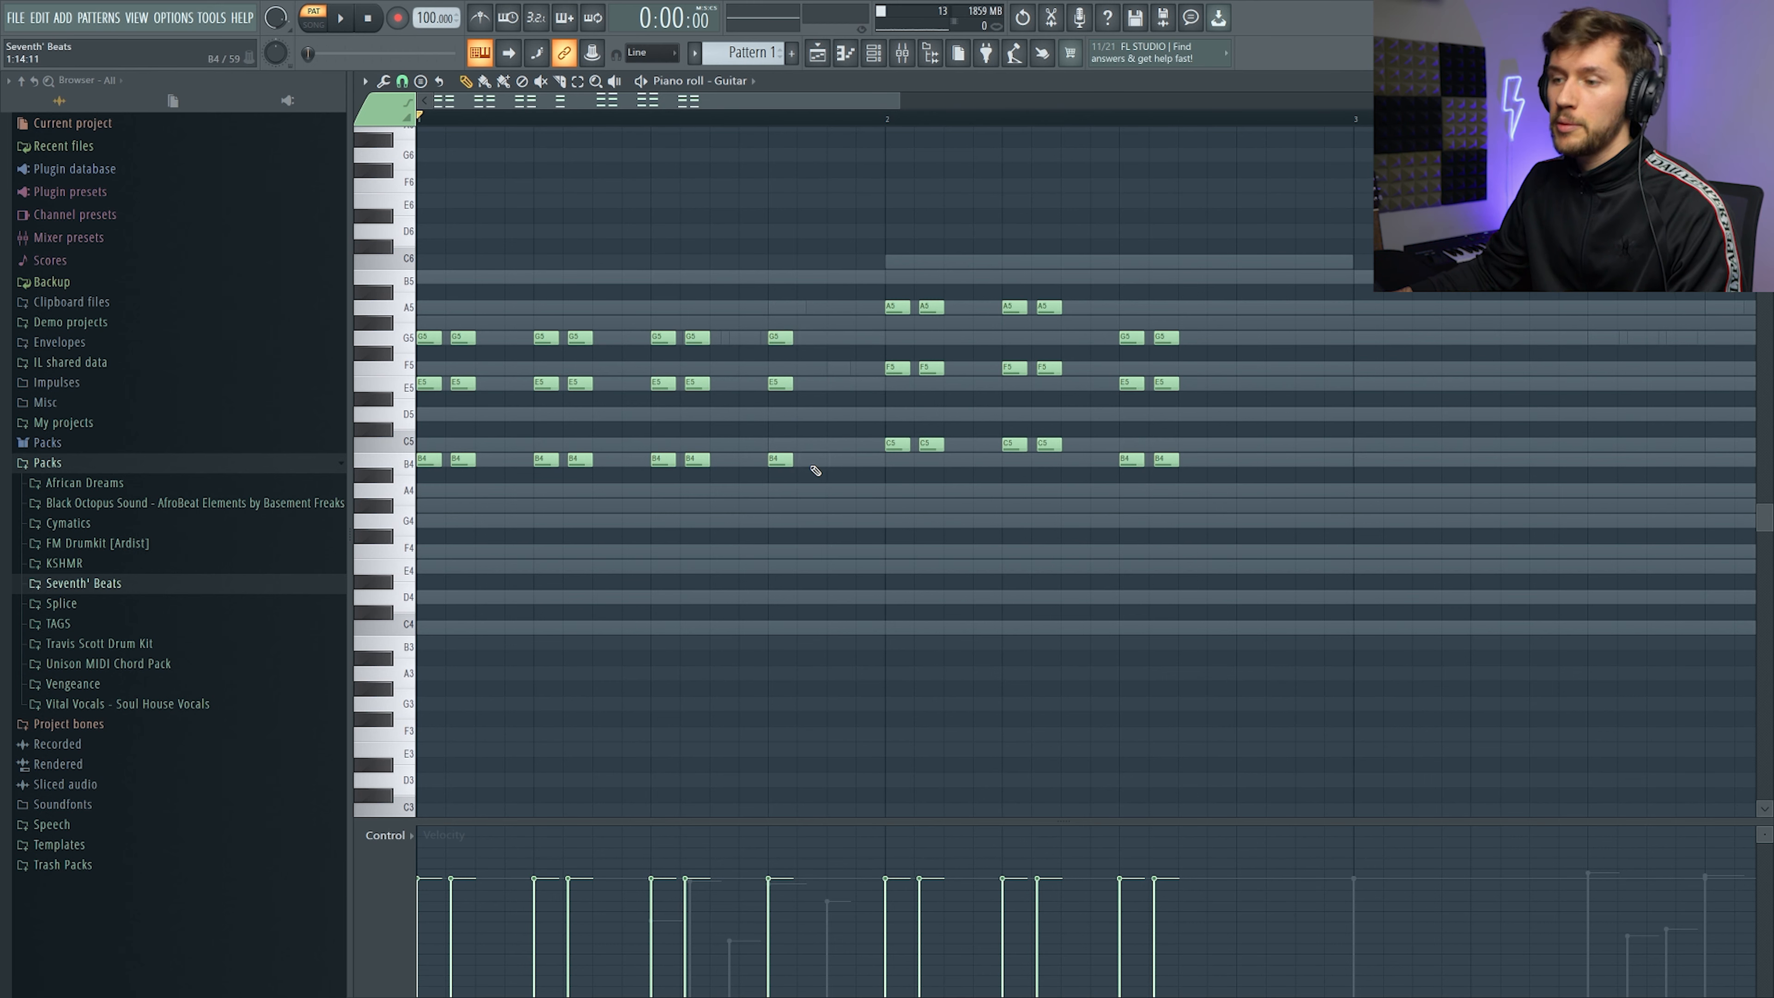
drag(757, 325, 801, 483)
drag(776, 341, 762, 306)
key(space)
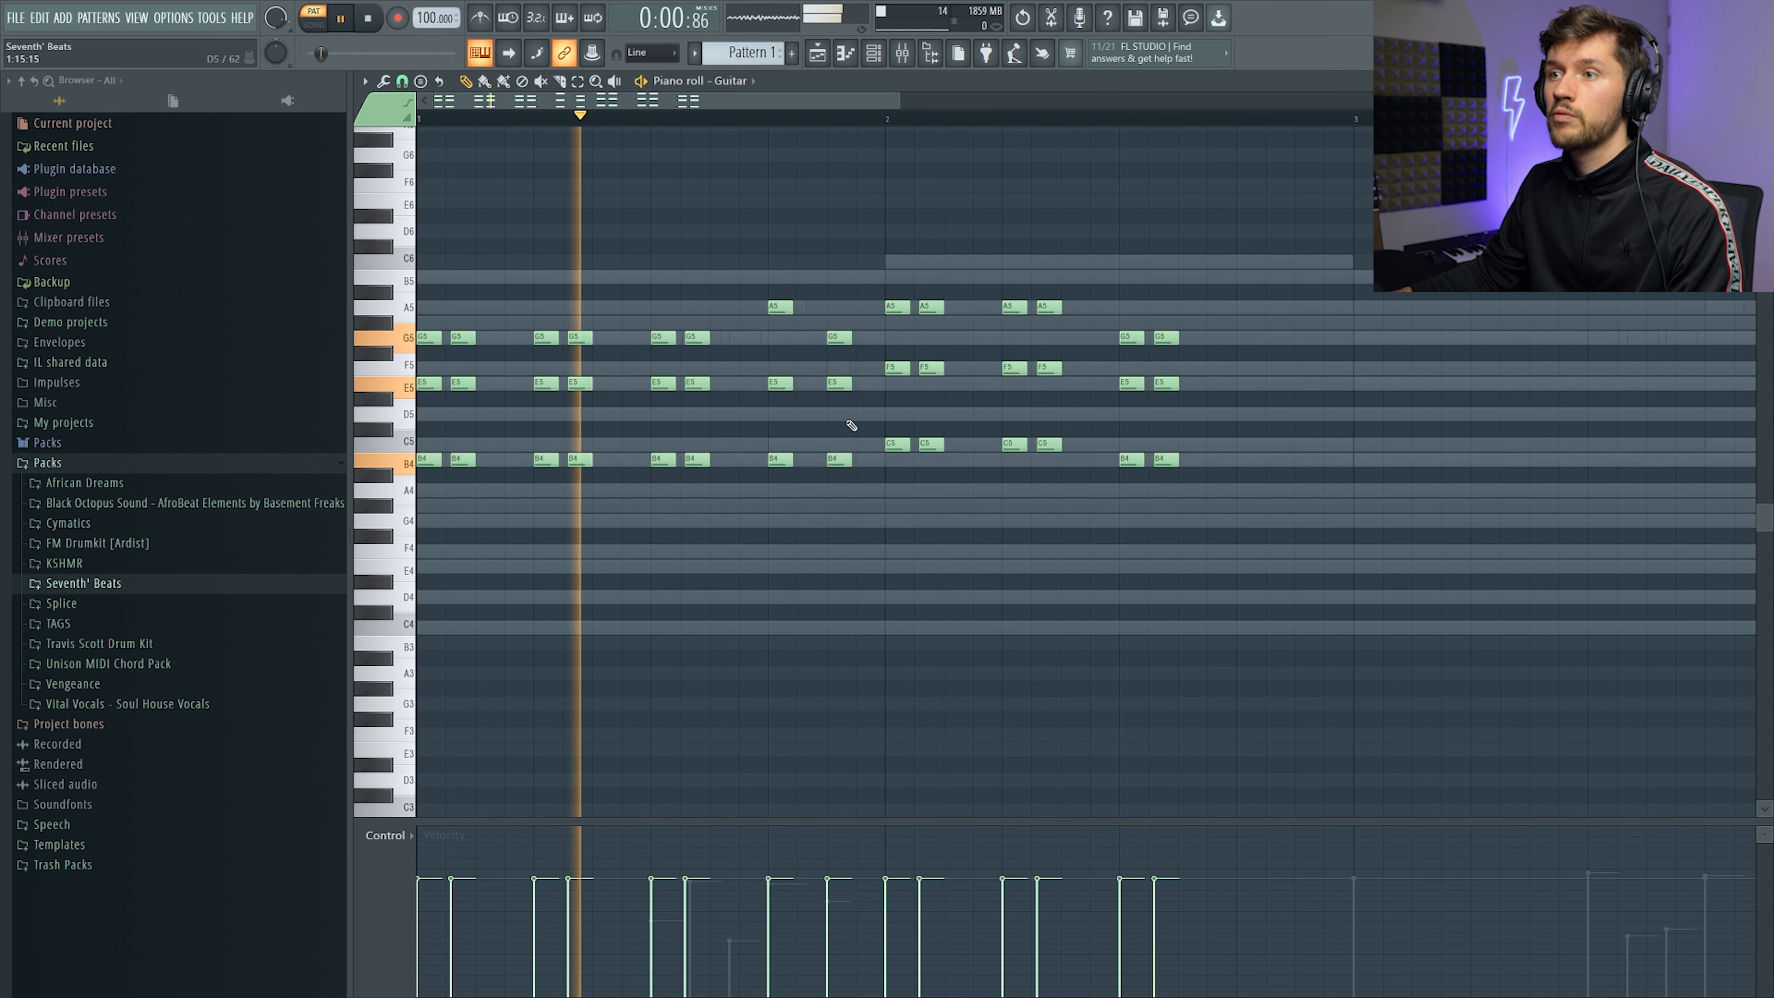
key(space)
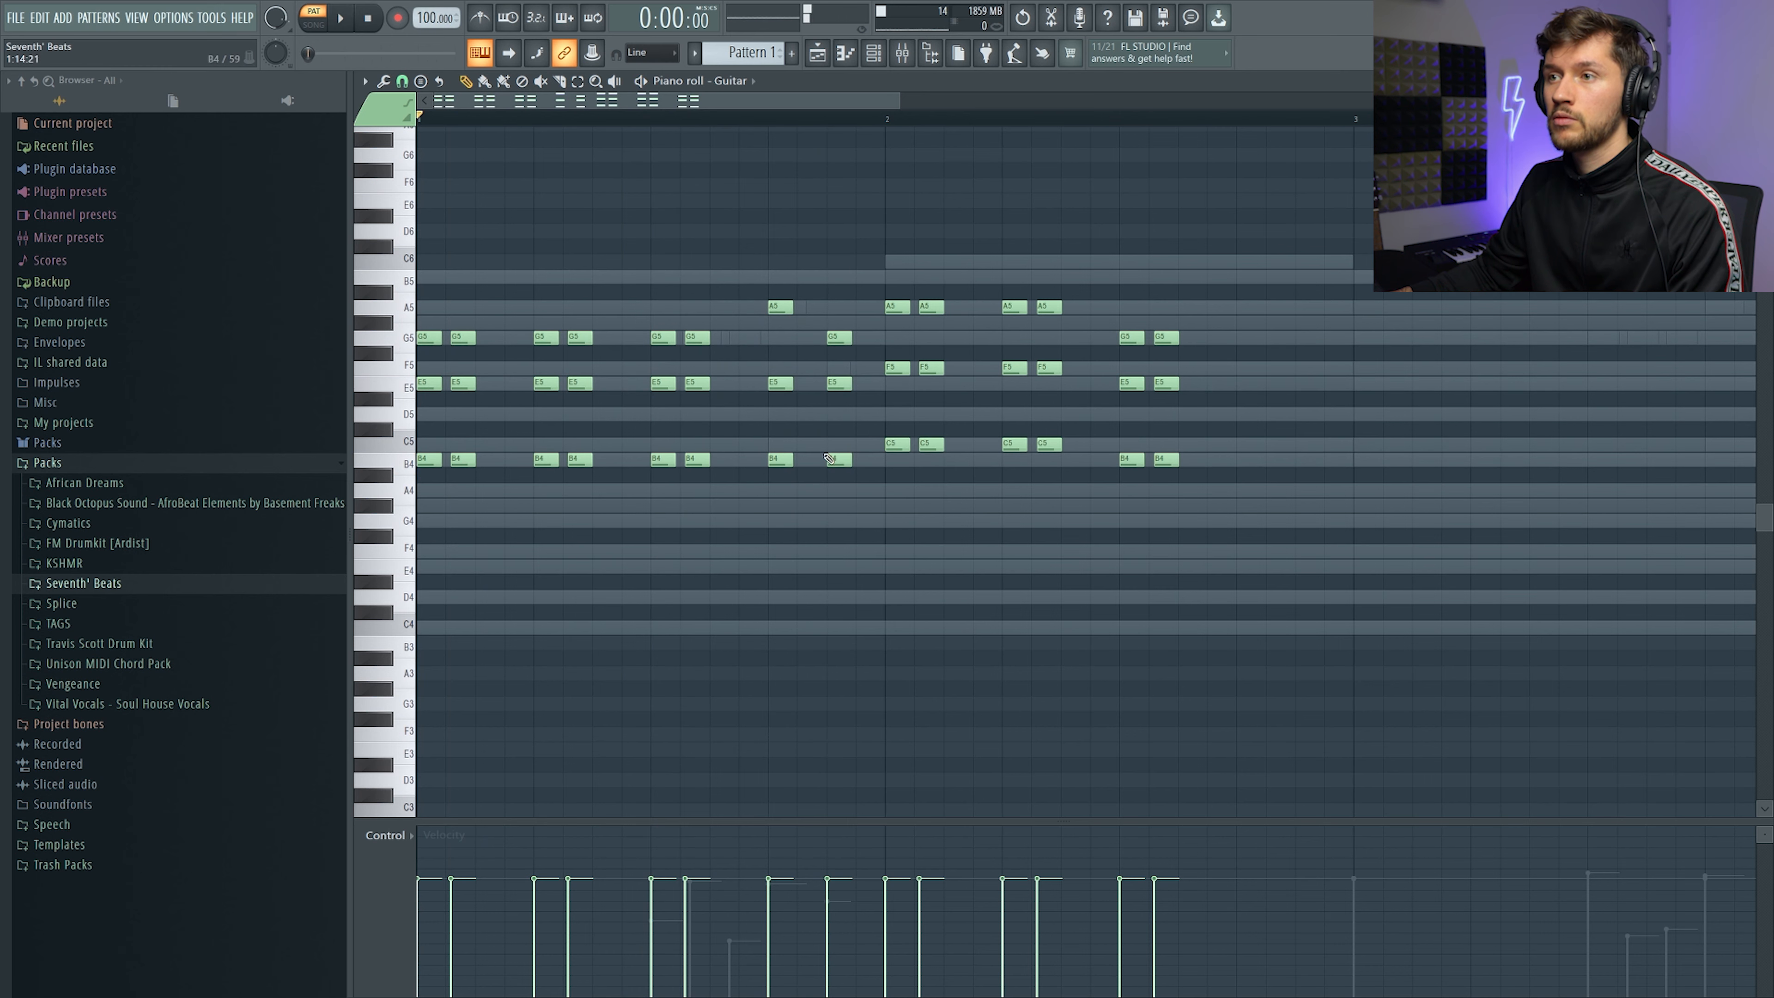
Revoice the two stabs on beat 4 of bar 1 as A5 with C5 and A5 with F5, checking against playback
click(780, 444)
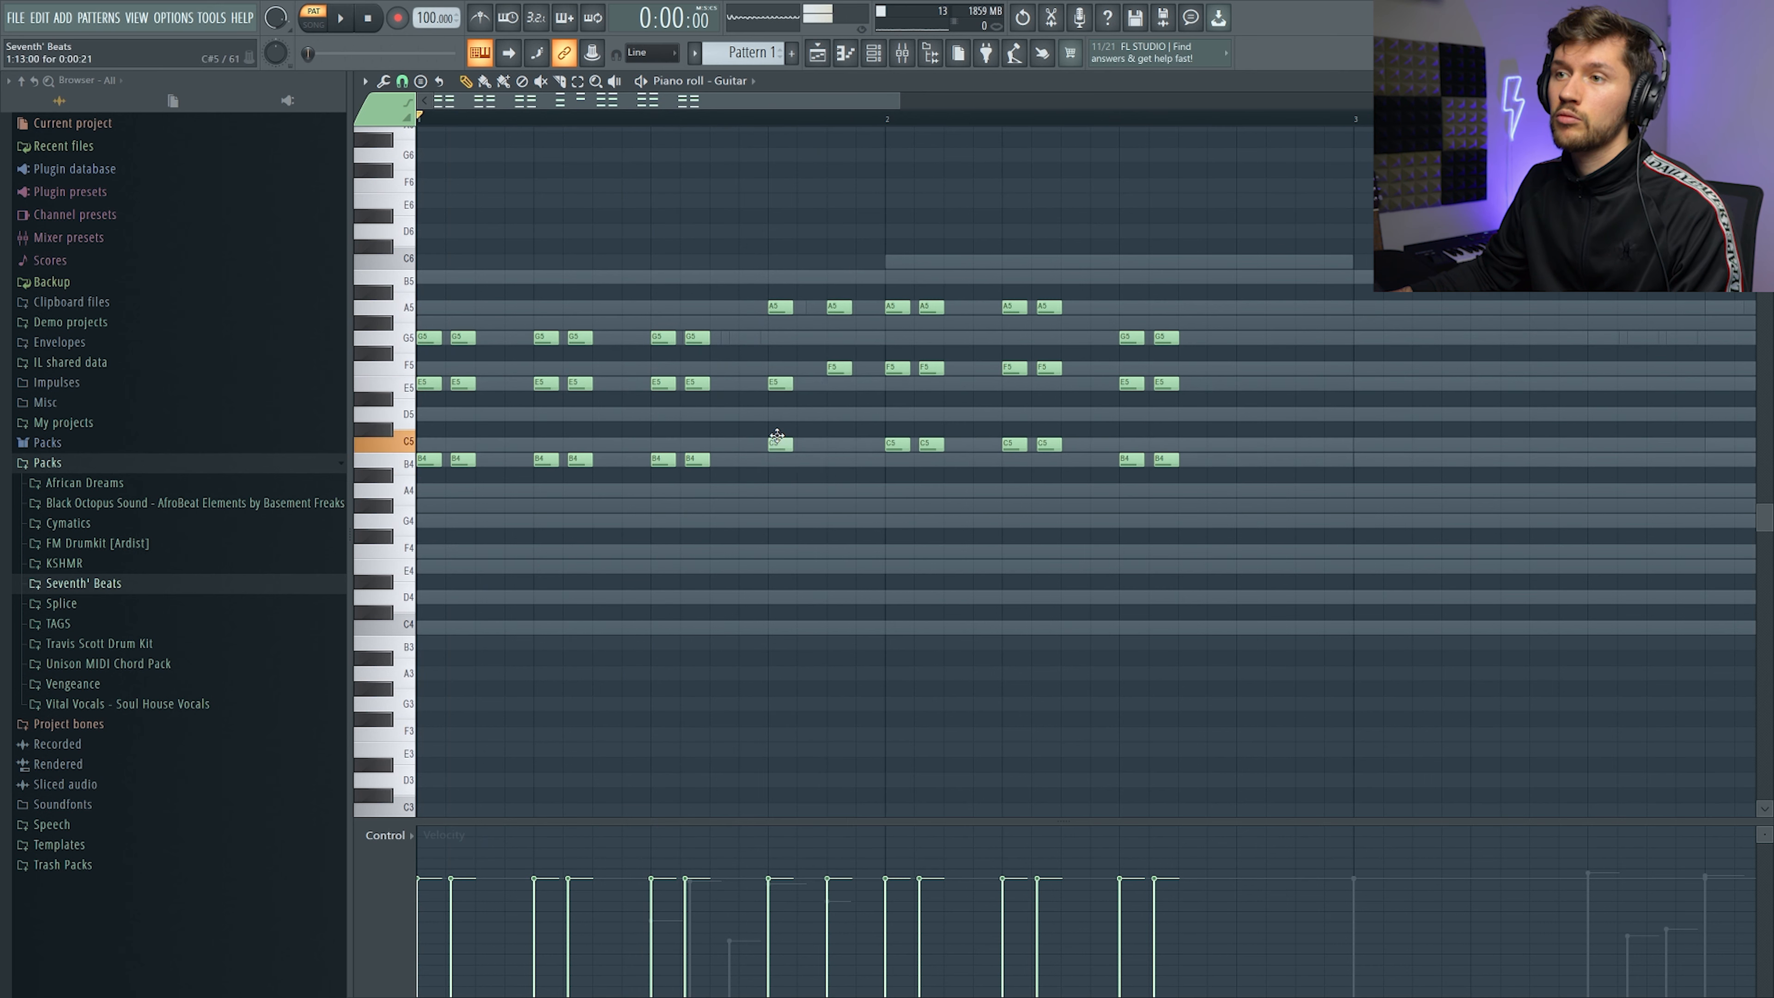
key(space)
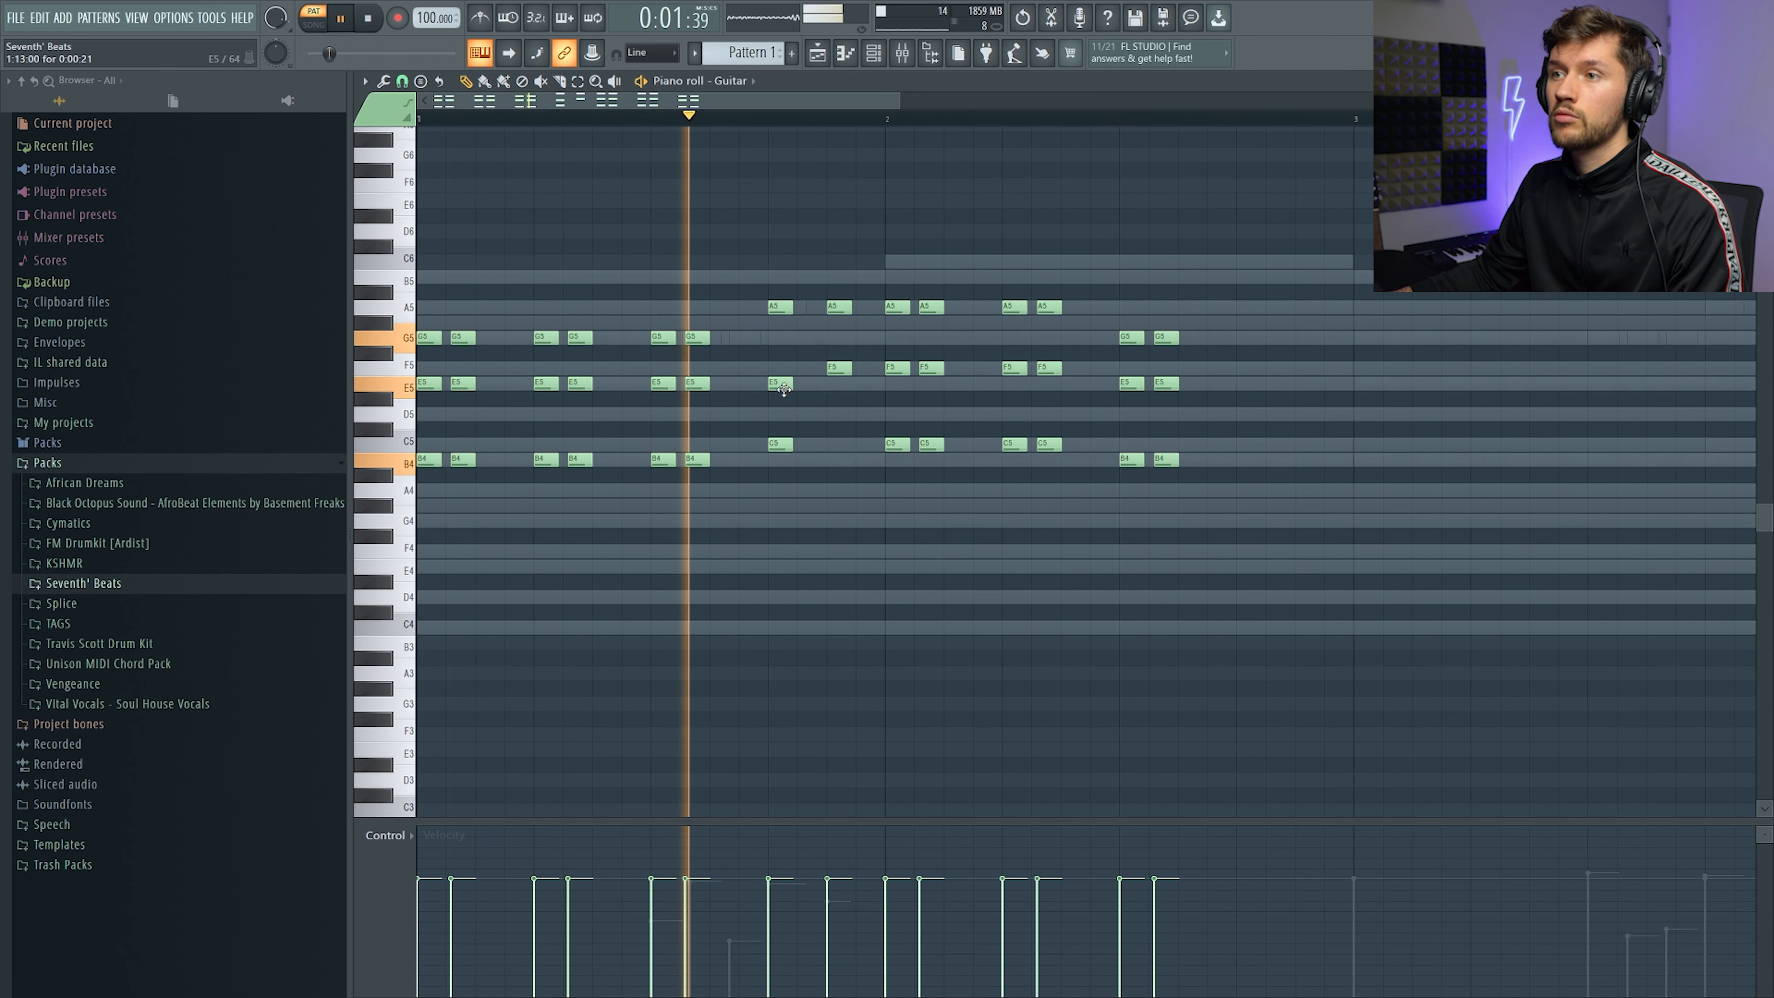
right_click(783, 389)
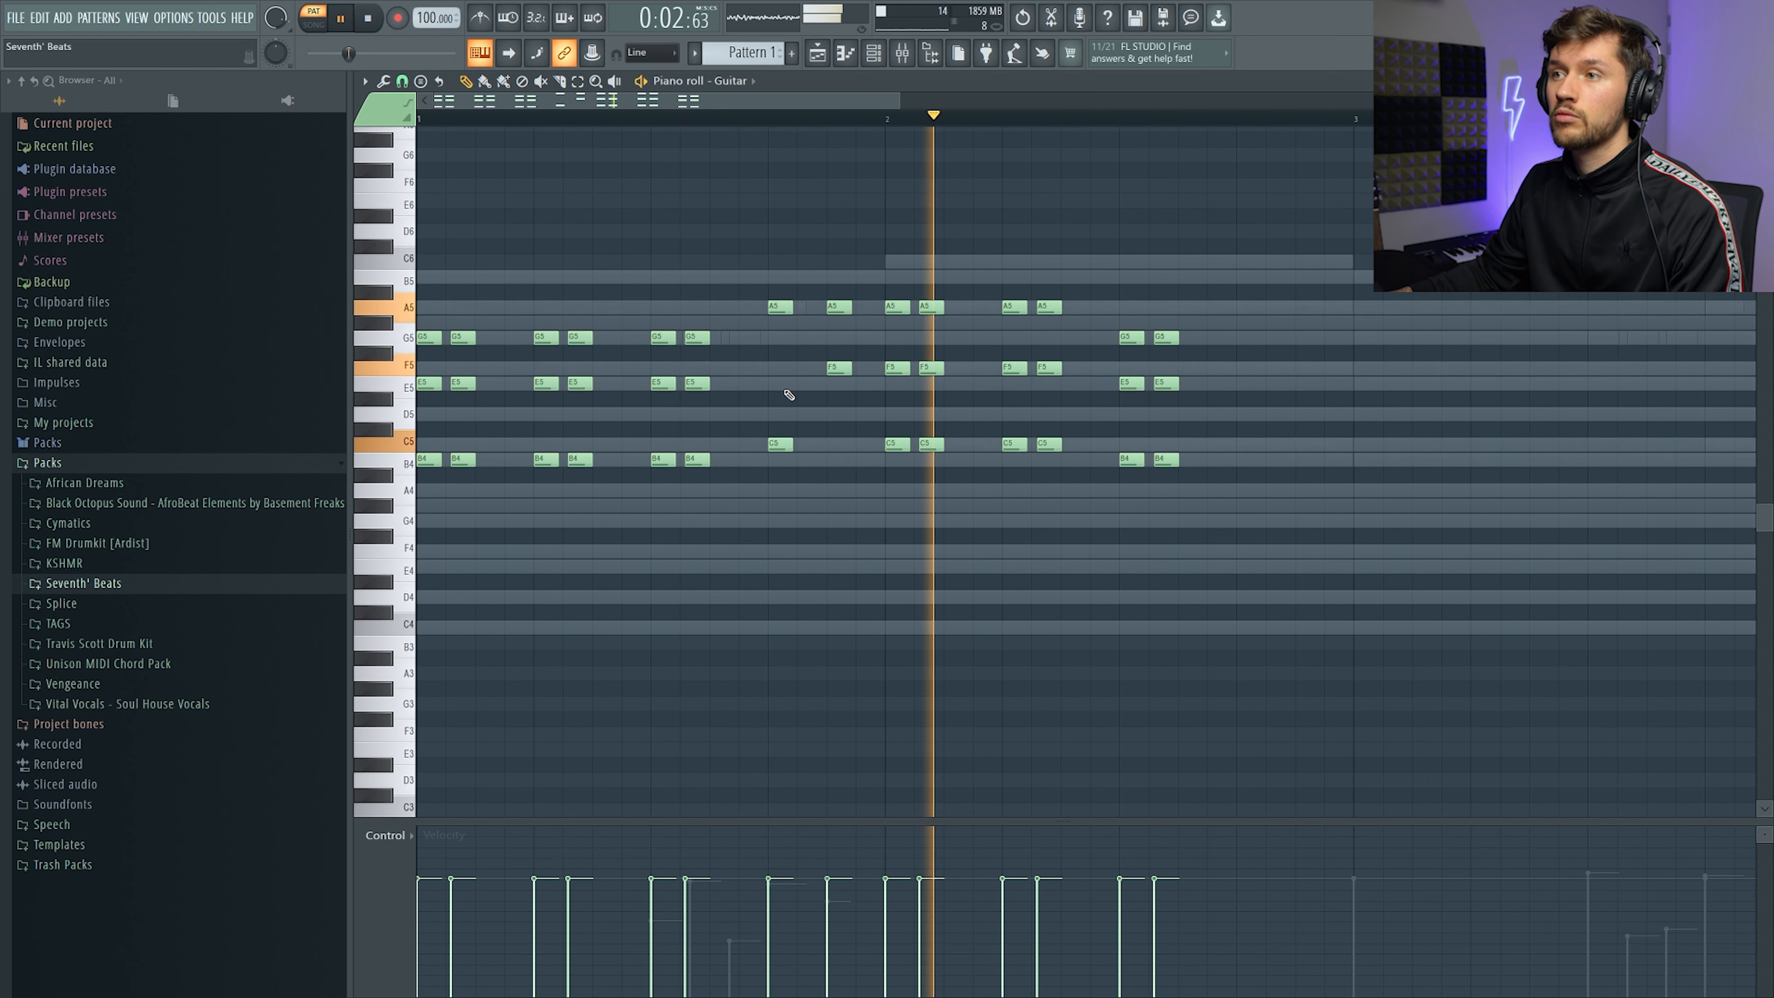
Duplicate the two-bar guitar rhythm into bars 3 and 4 with varied velocities and play the loop
key(space)
key(ctrl+b)
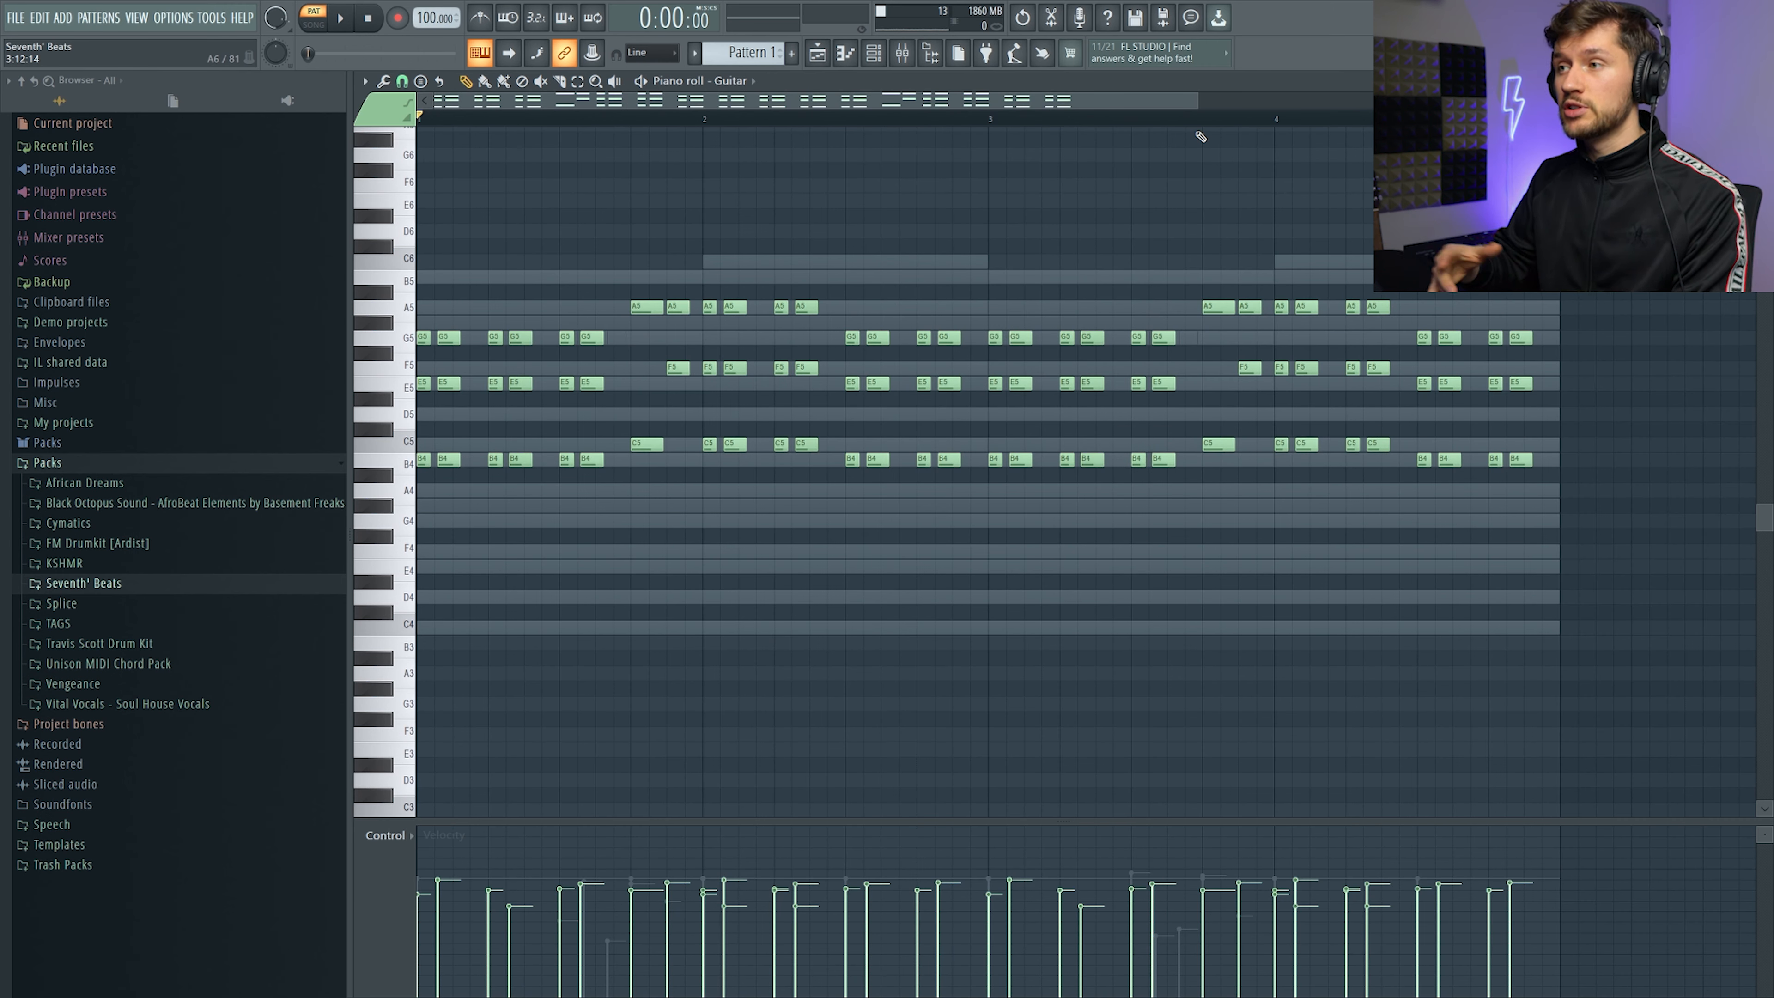
key(space)
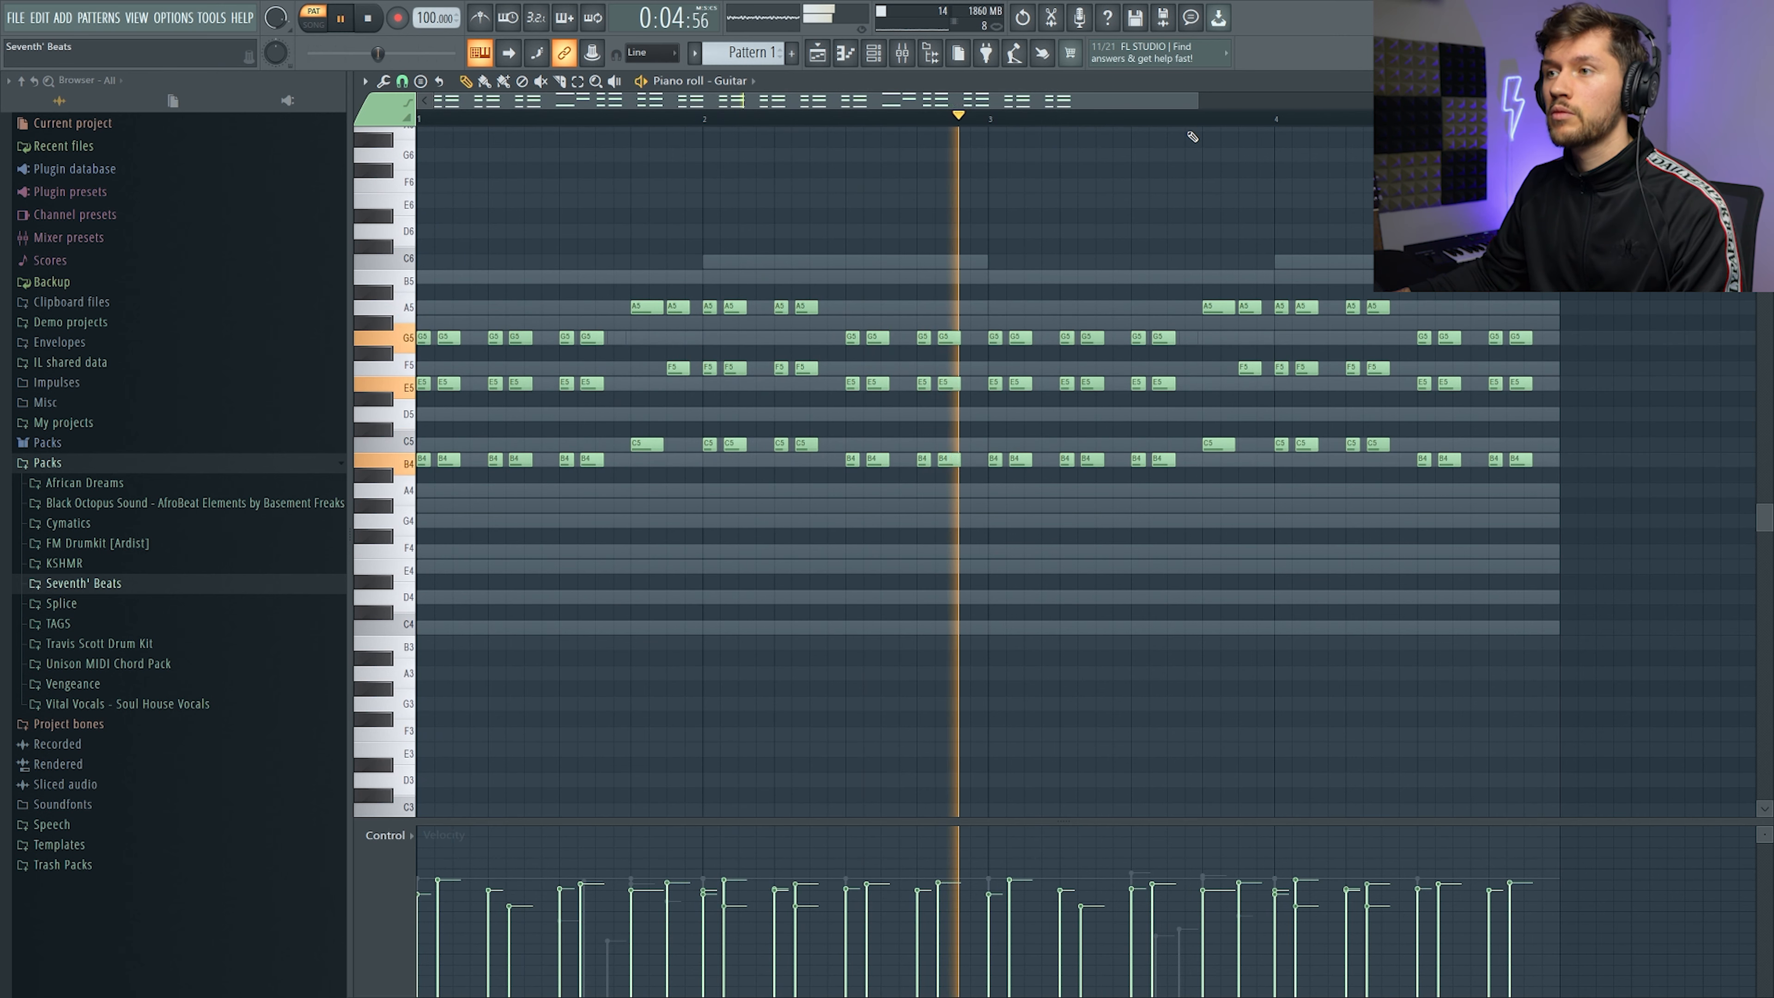
Rearrange the Kalimba chords into shorter off-beat hits, trim the last one to the end of bar 2, and copy them to bars 3 and 4
key(F6)
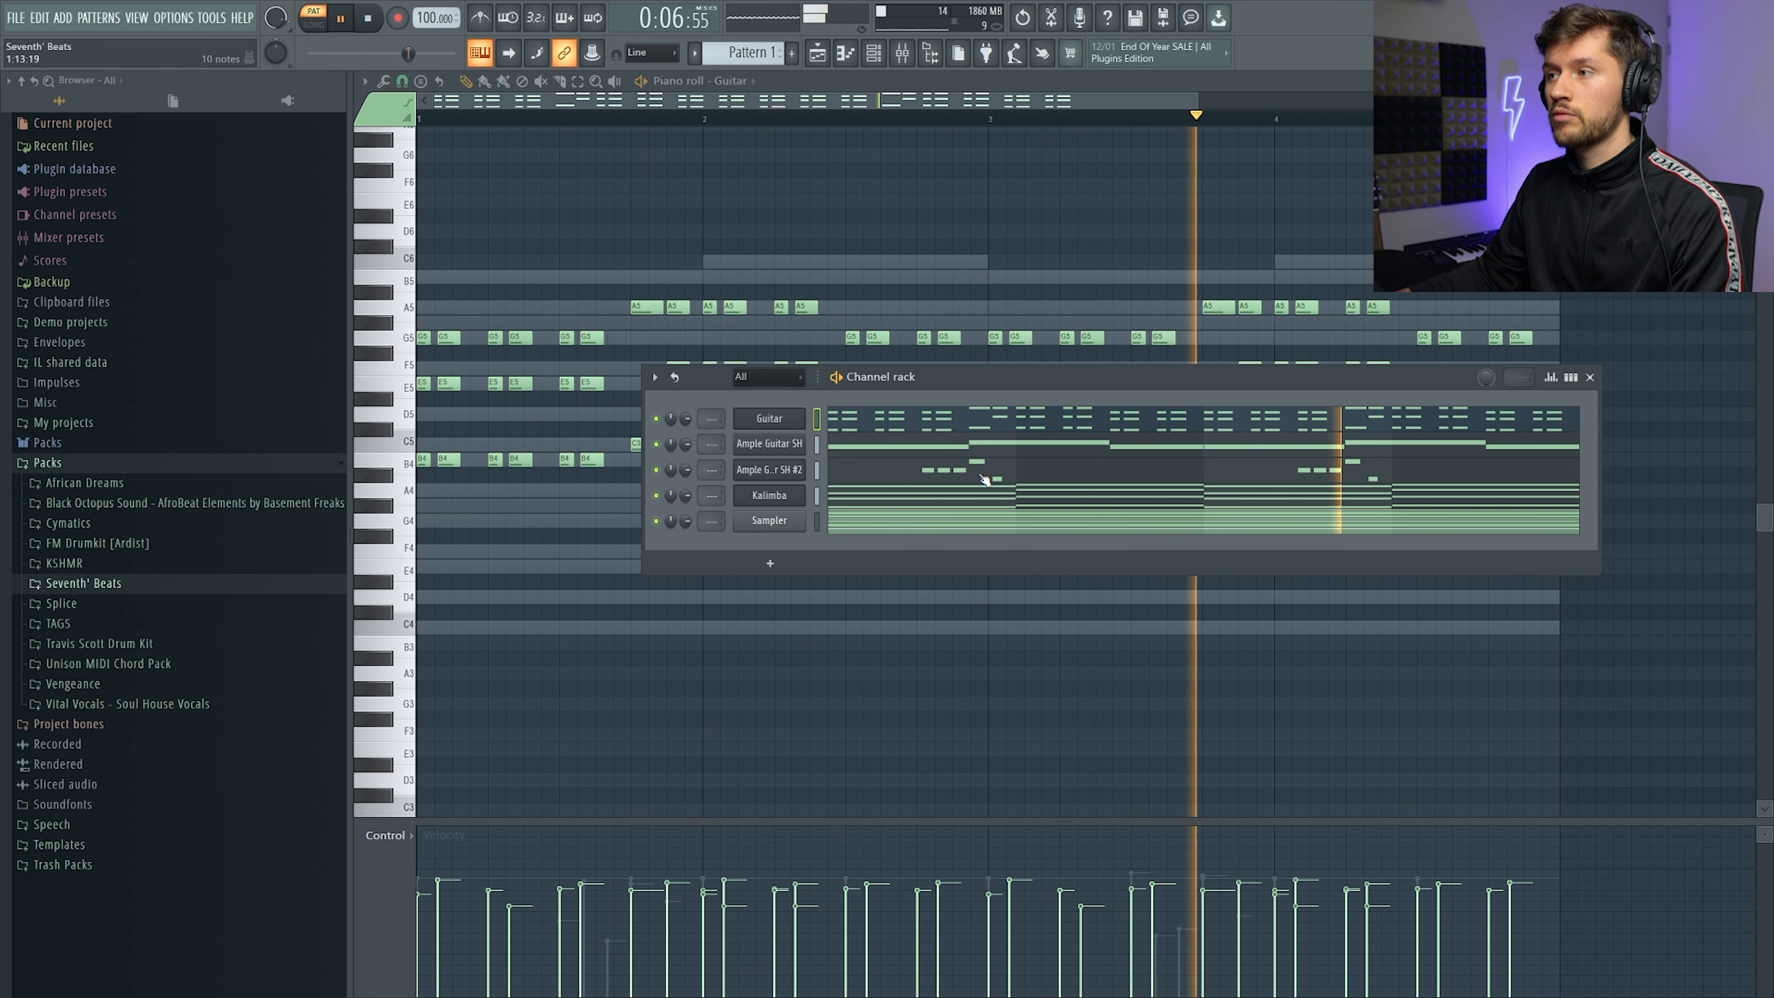
key(space)
click(1011, 501)
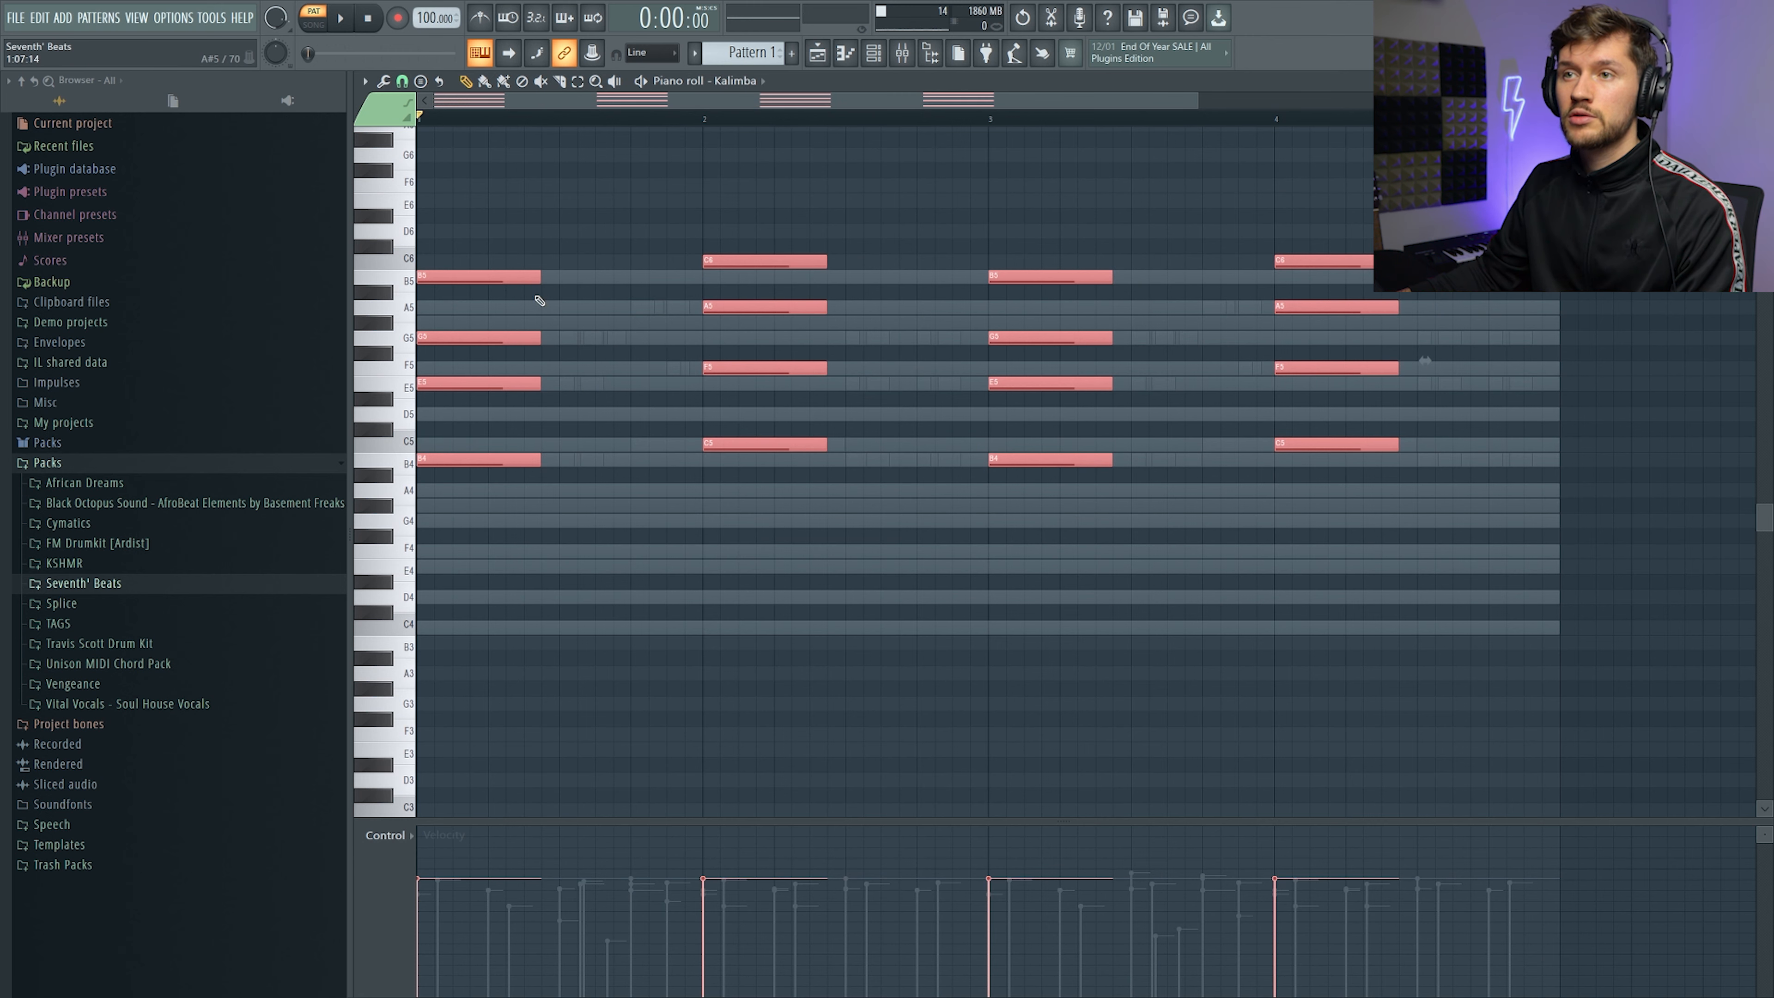
key(ctrl+z)
key(space)
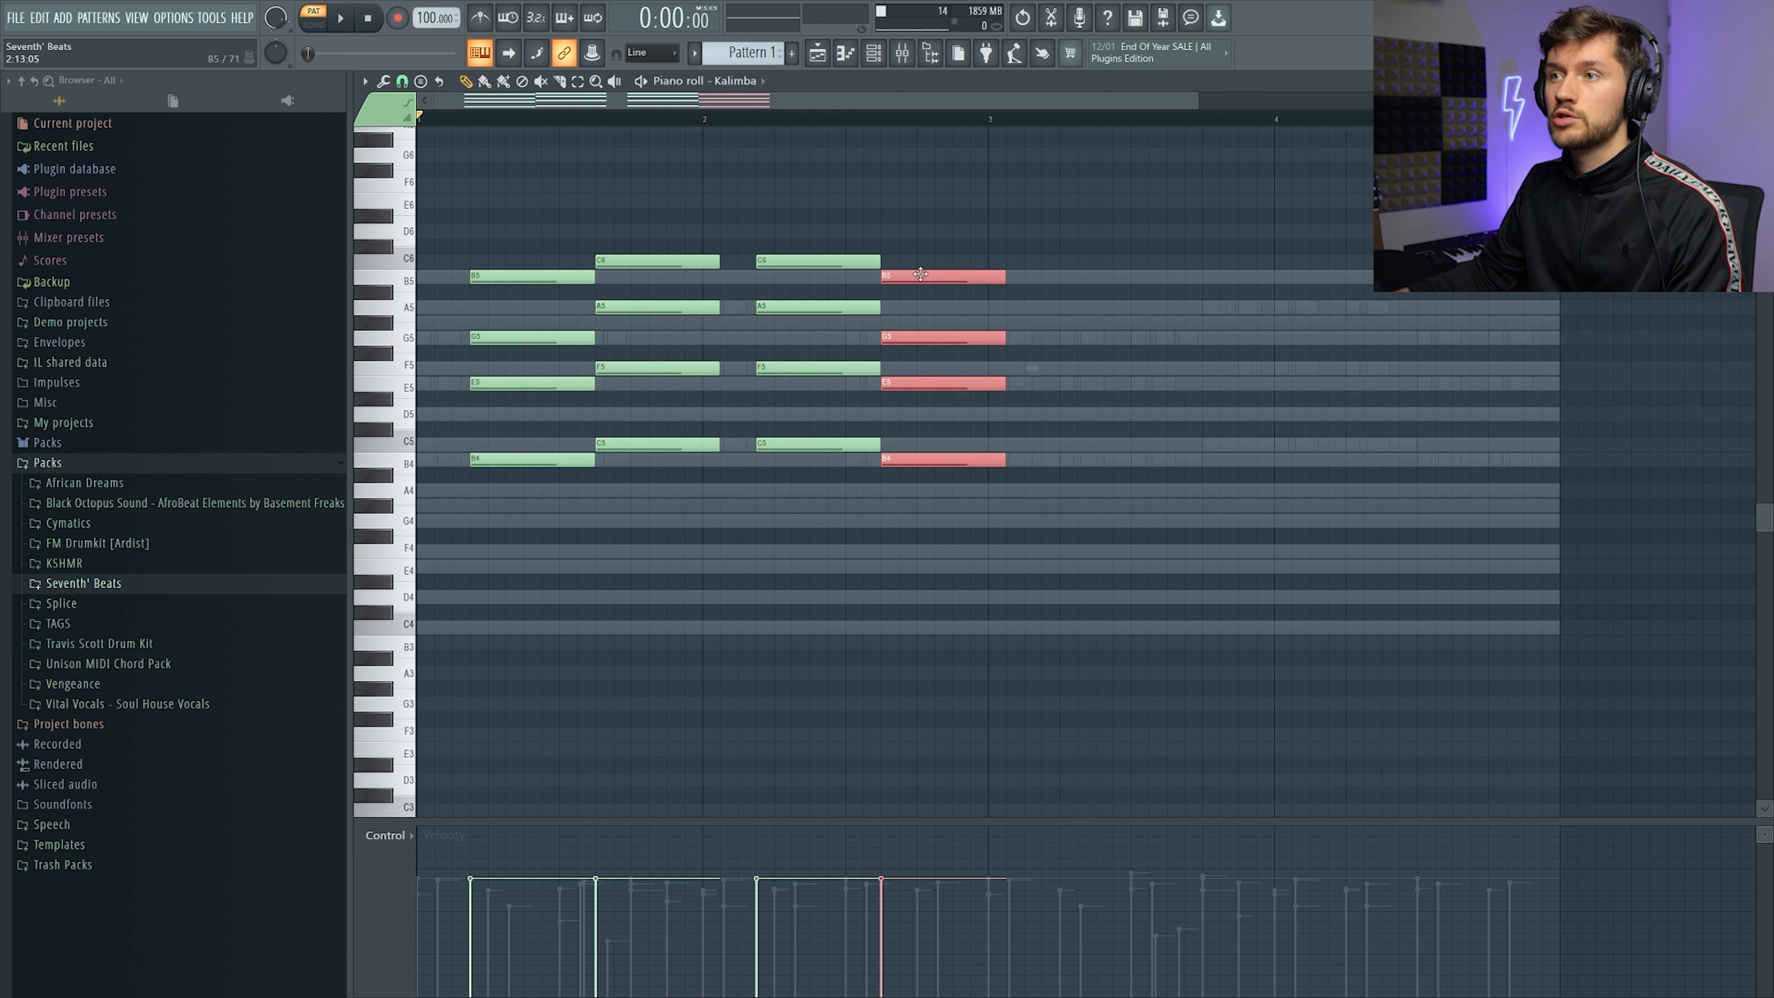
drag(1002, 279, 987, 280)
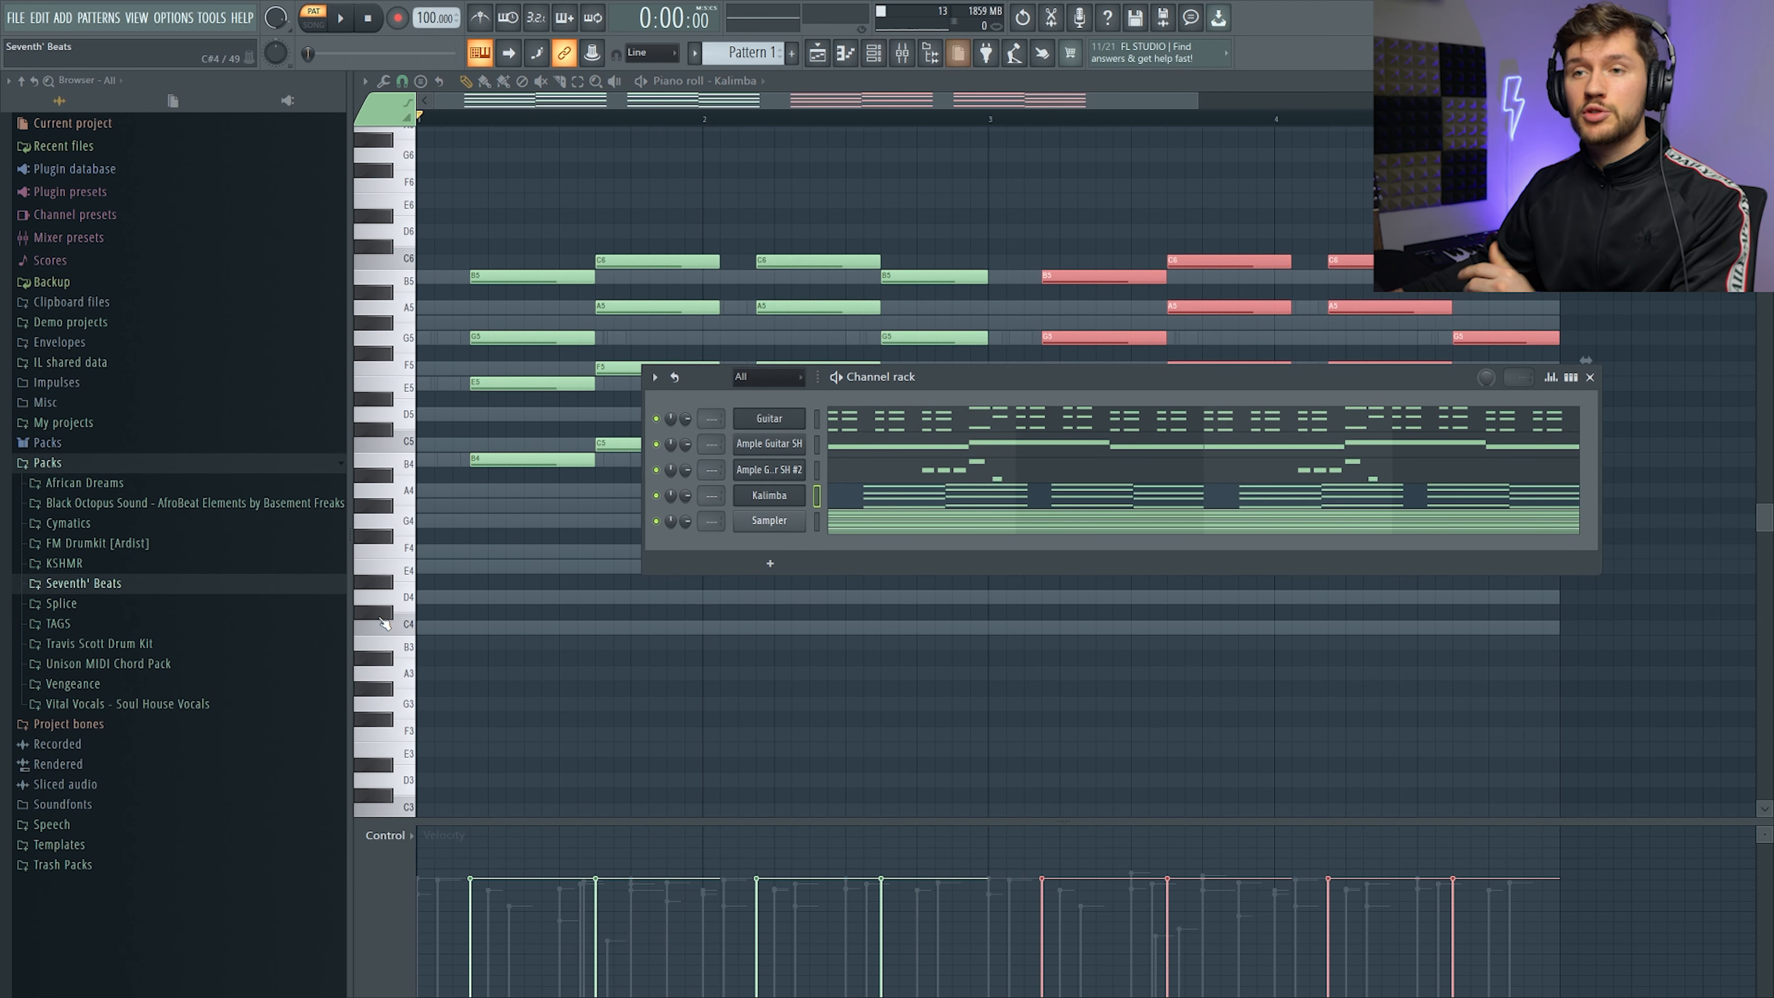
Add SB - KICK (3) from the African Sample Pack Vol.1 Regular Kicks as the first channel and normalize the sample
click(110, 581)
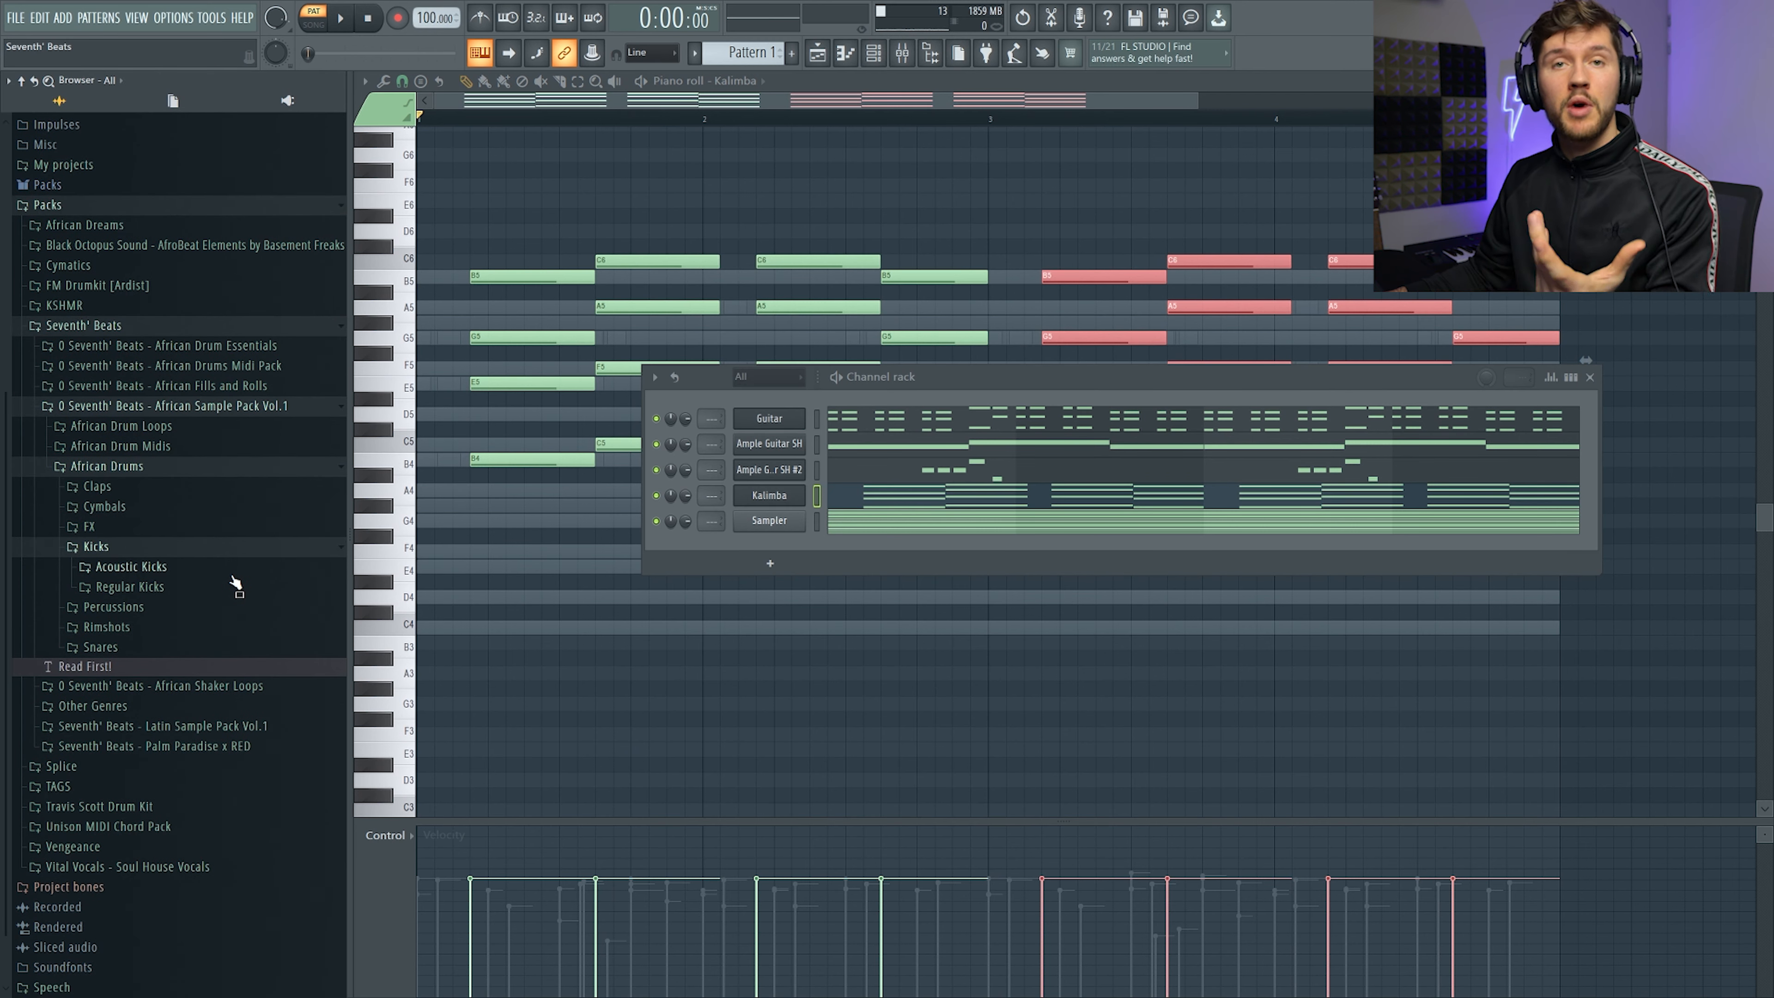
click(129, 586)
click(186, 531)
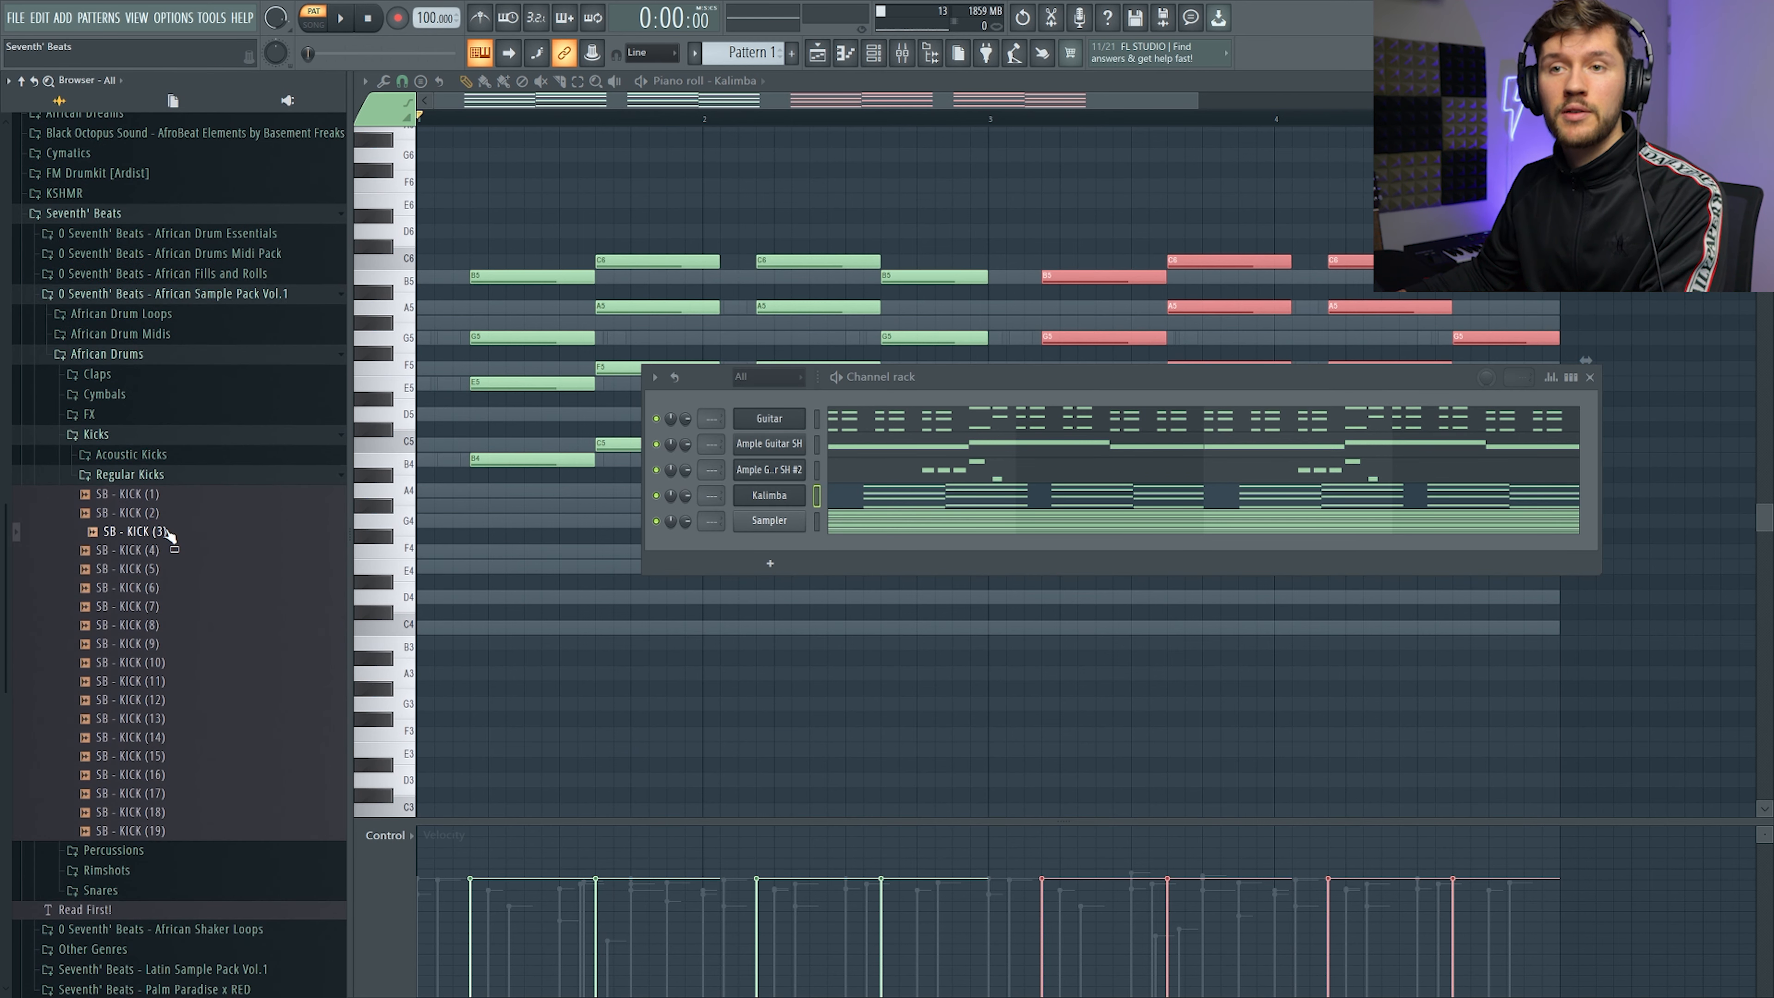
drag(187, 564, 768, 549)
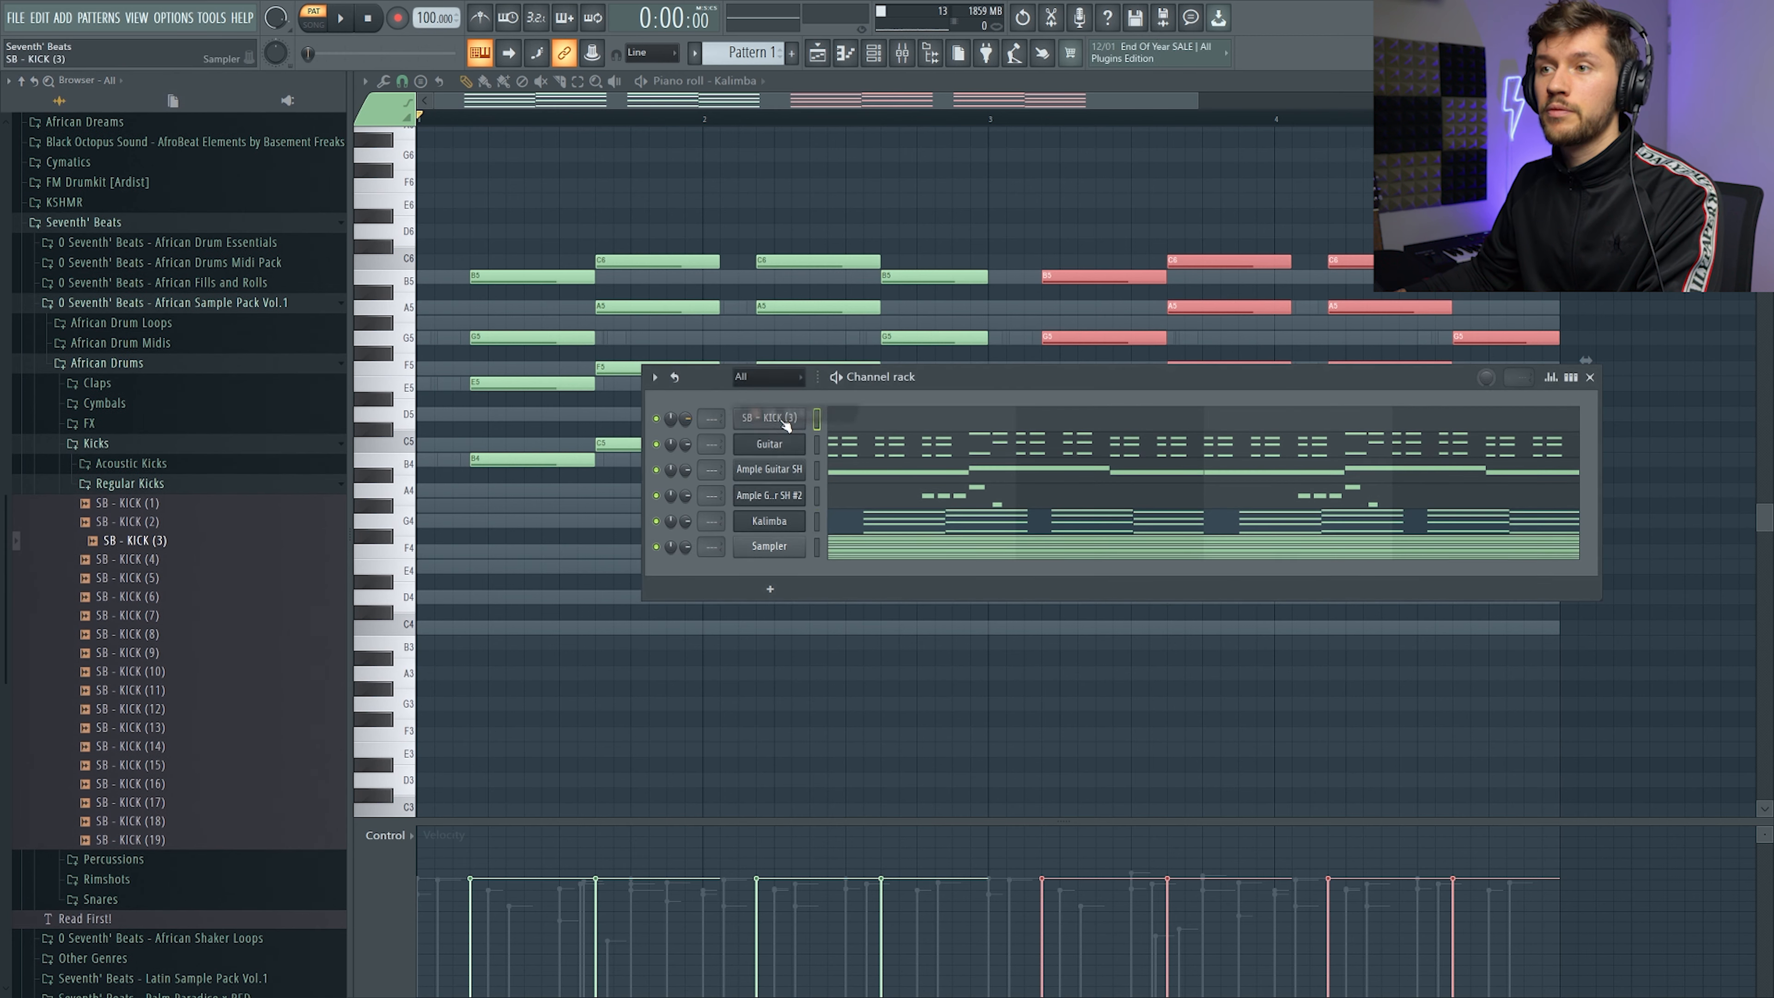
click(663, 368)
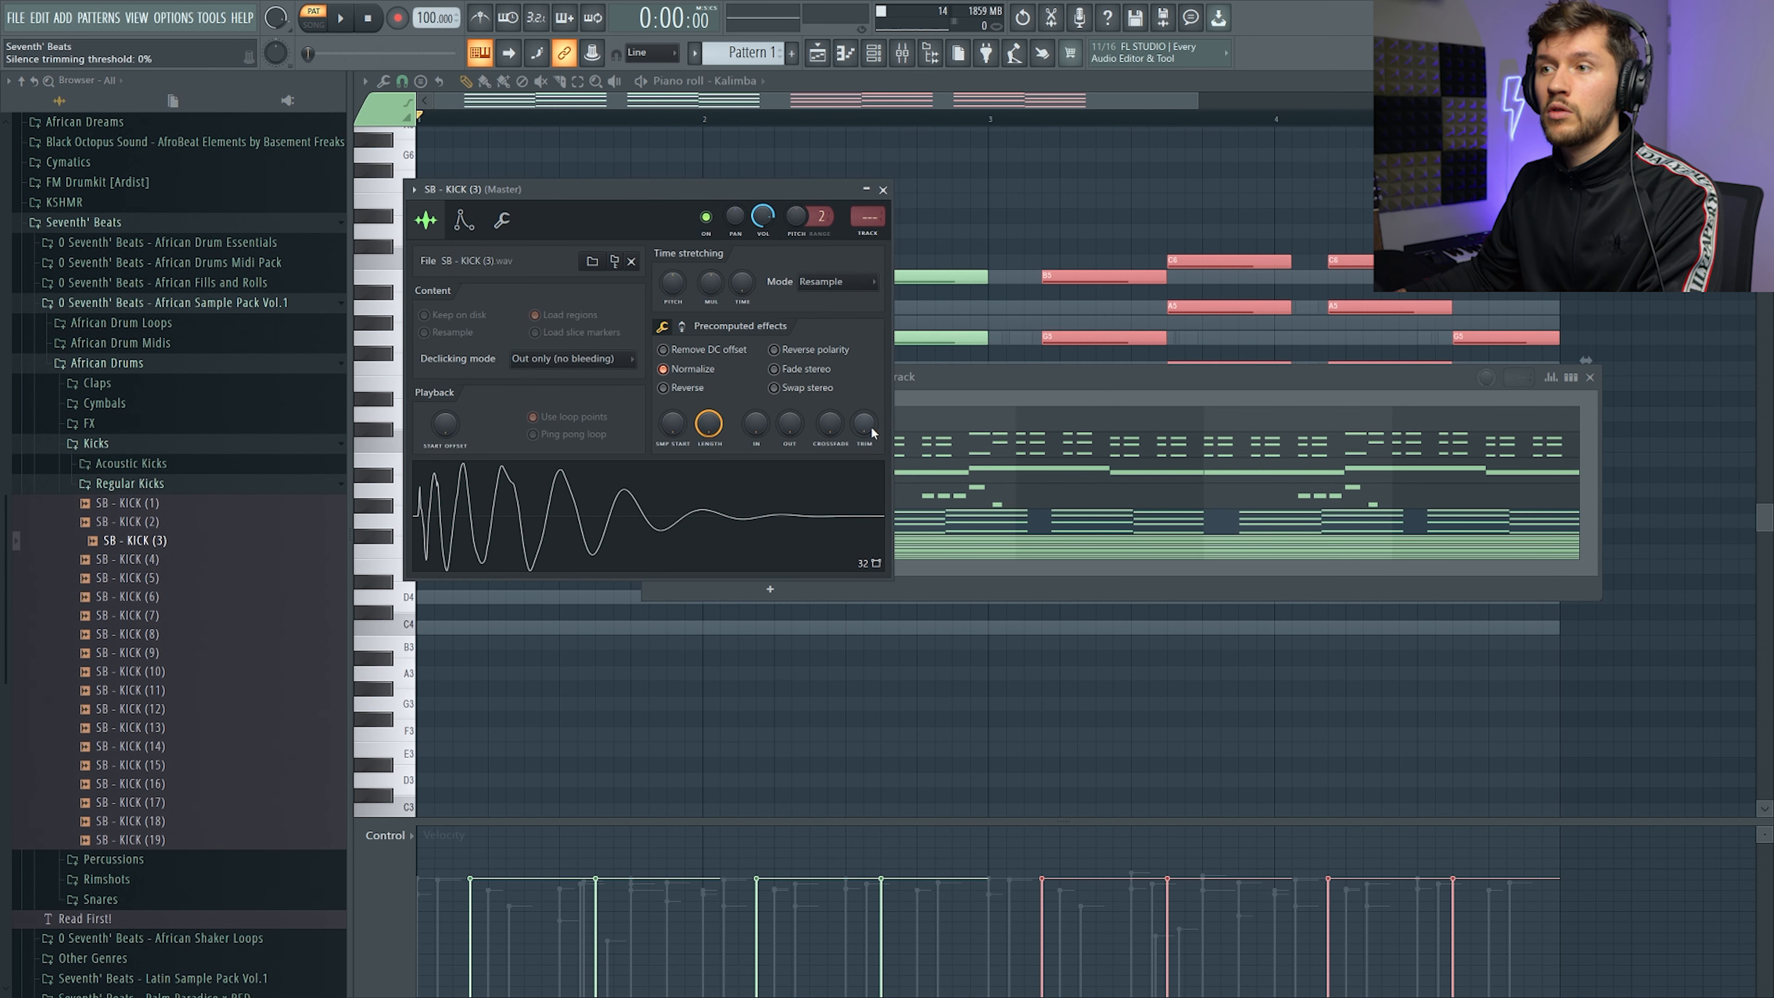
Program the SB - KICK (3) channel with C5 hits on every beat of bars 1 and 2
key(F7)
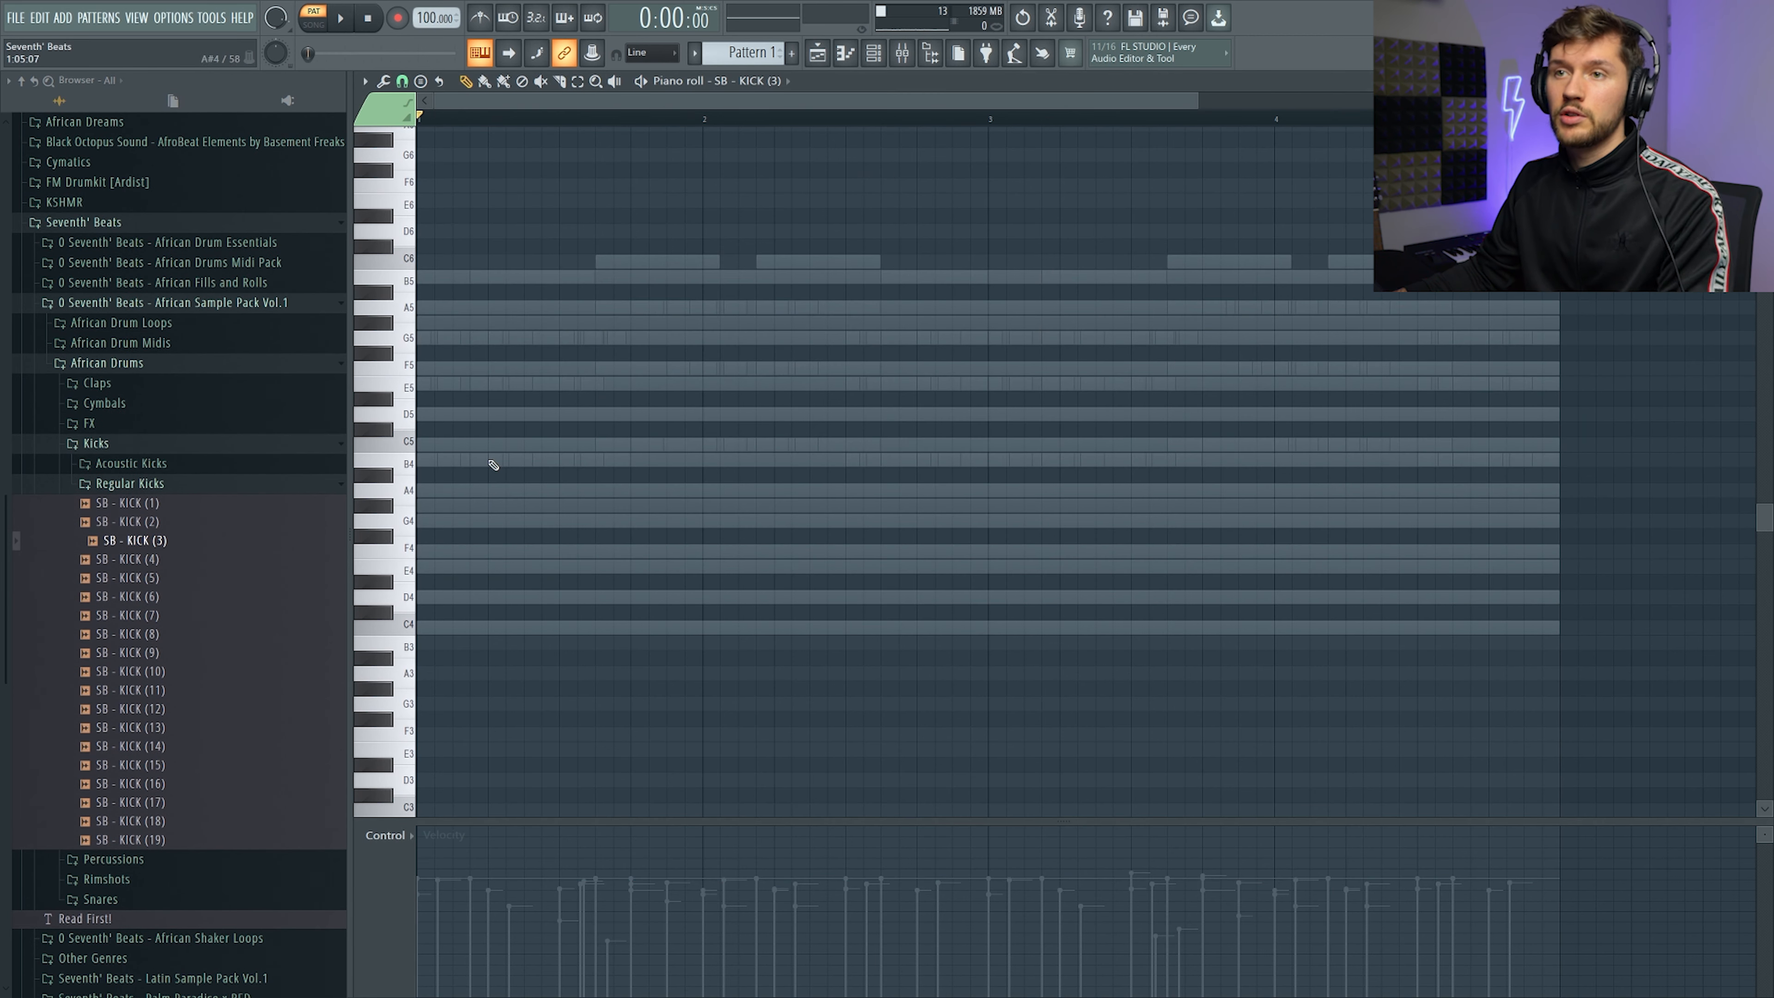
click(443, 447)
click(503, 445)
click(574, 446)
click(644, 446)
click(716, 447)
click(789, 445)
click(862, 446)
click(932, 447)
Duplicate the two-bar kick pattern into bars 3 and 4 and play the loop
key(ctrl+a)
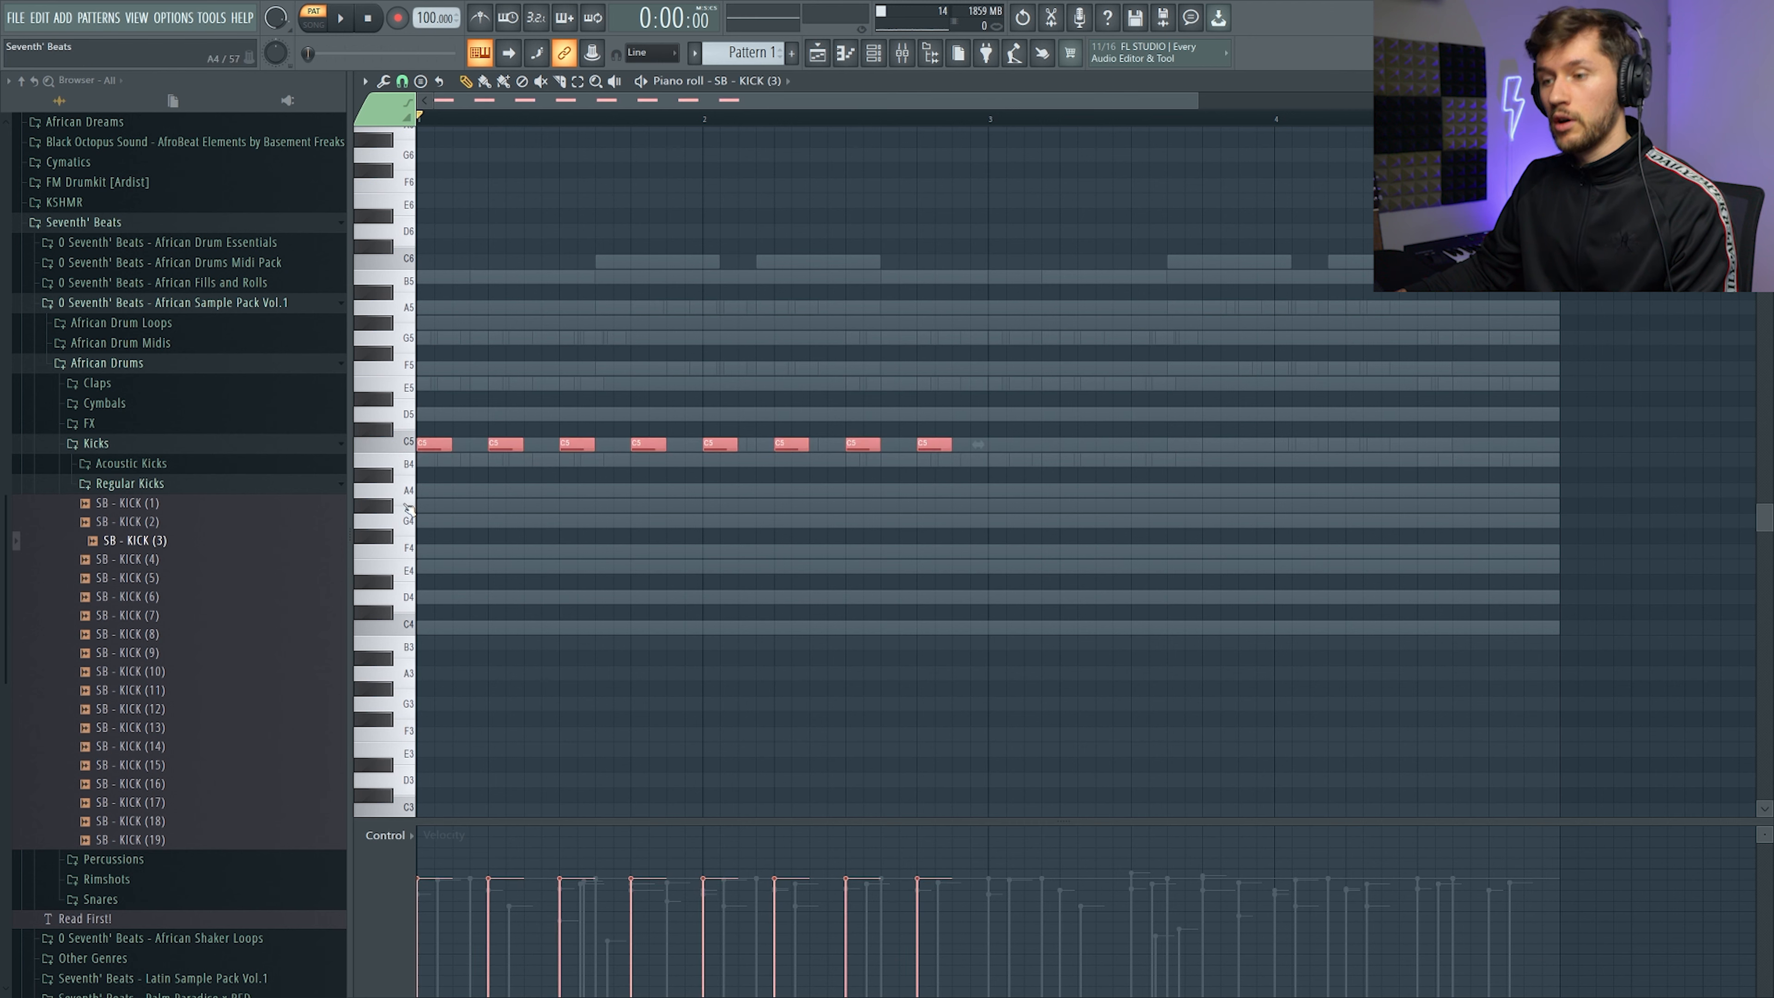
key(ctrl+b)
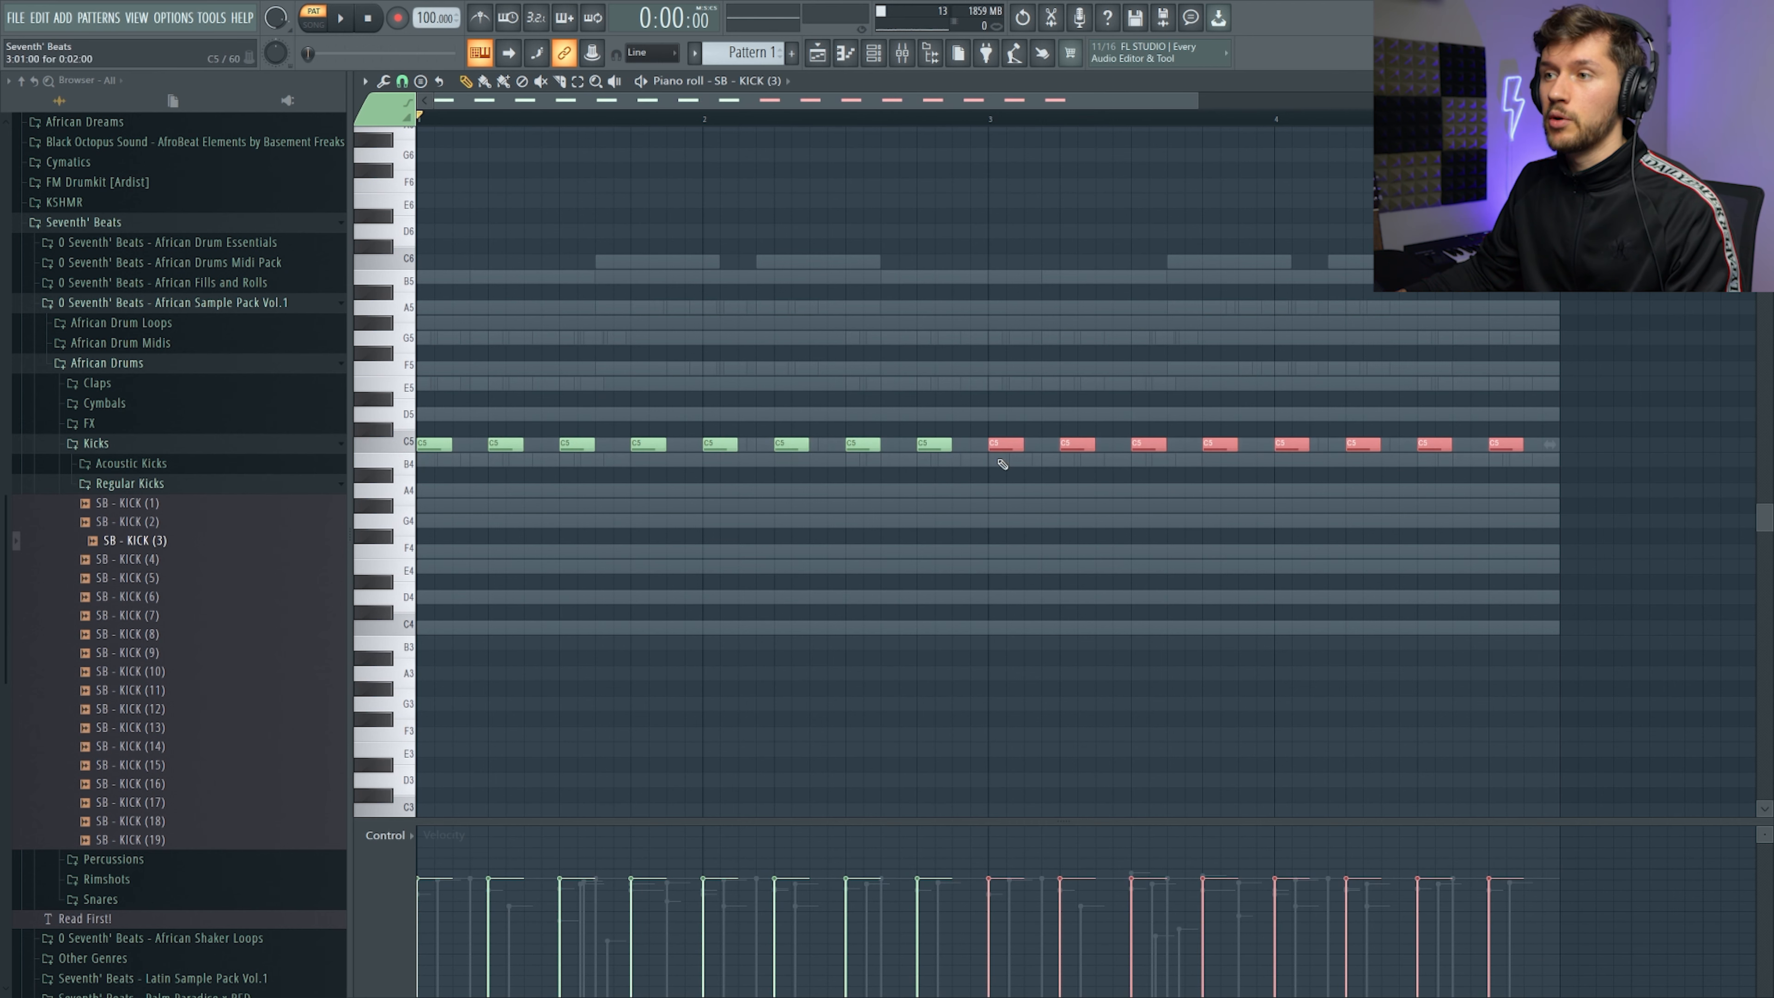
key(space)
key(F6)
key(space)
Audition the short Tweaked Rimshots in African Sample Pack Vol.1 and add SB - RIMSHOT (7) as the first channel
click(117, 447)
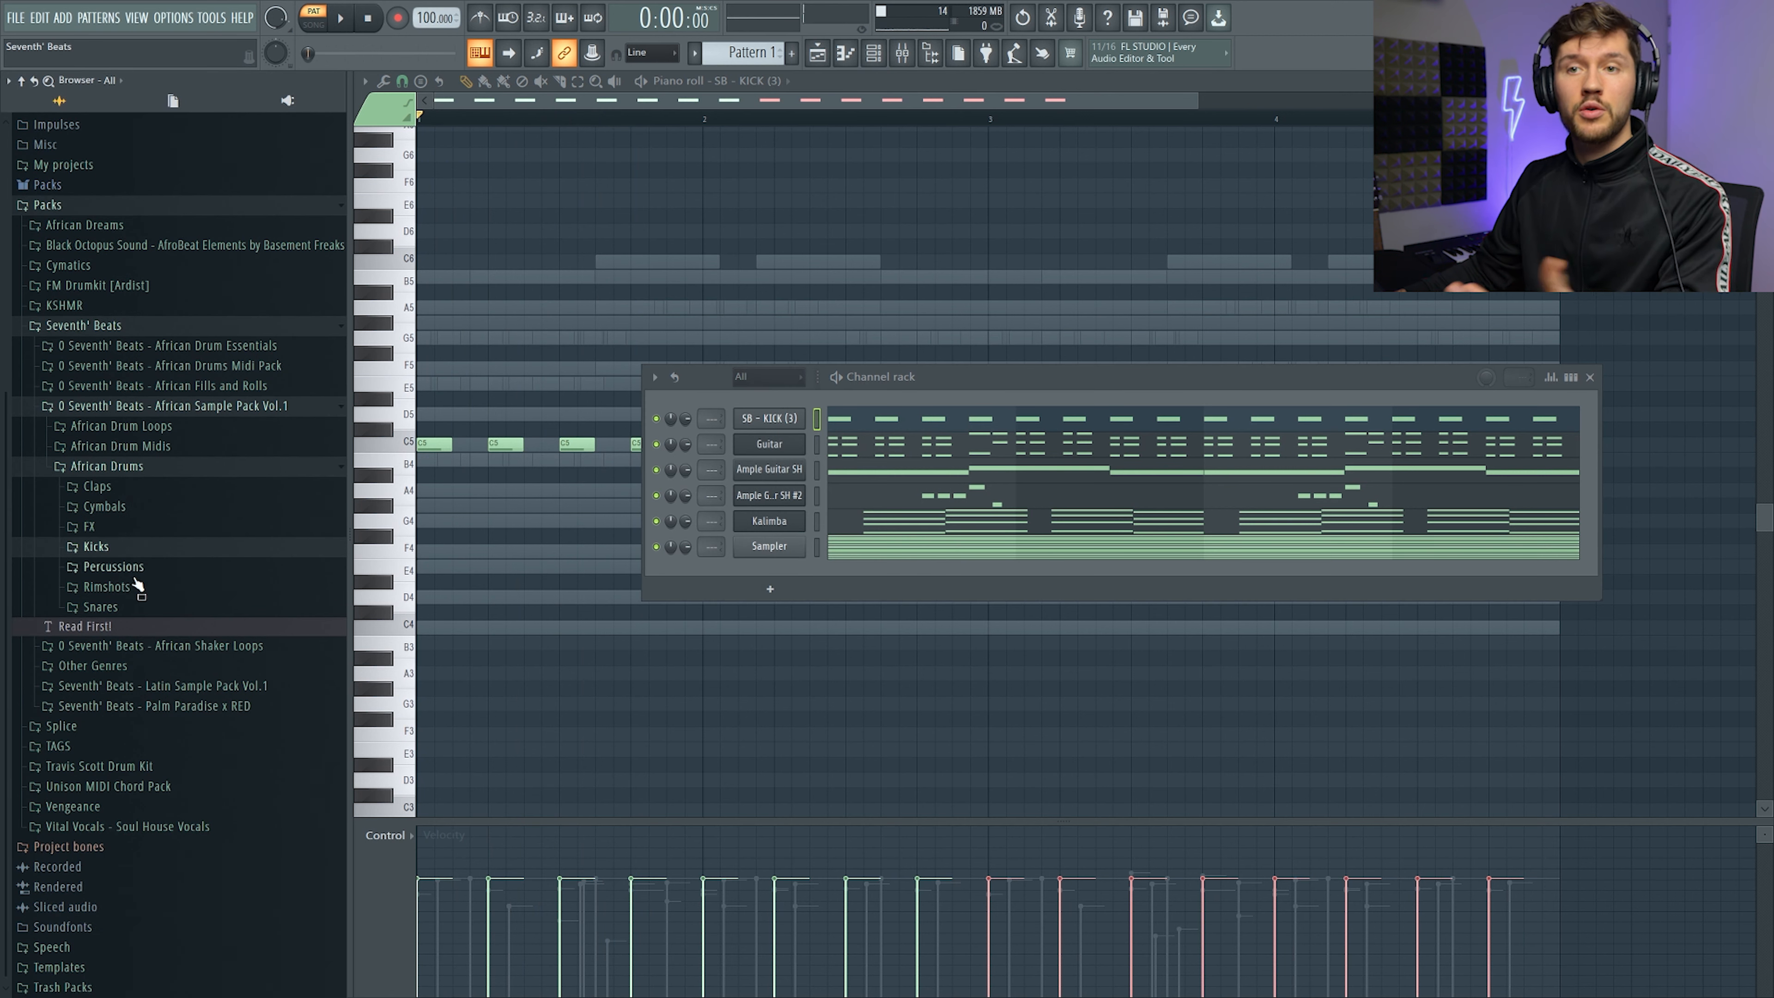
click(159, 590)
click(148, 633)
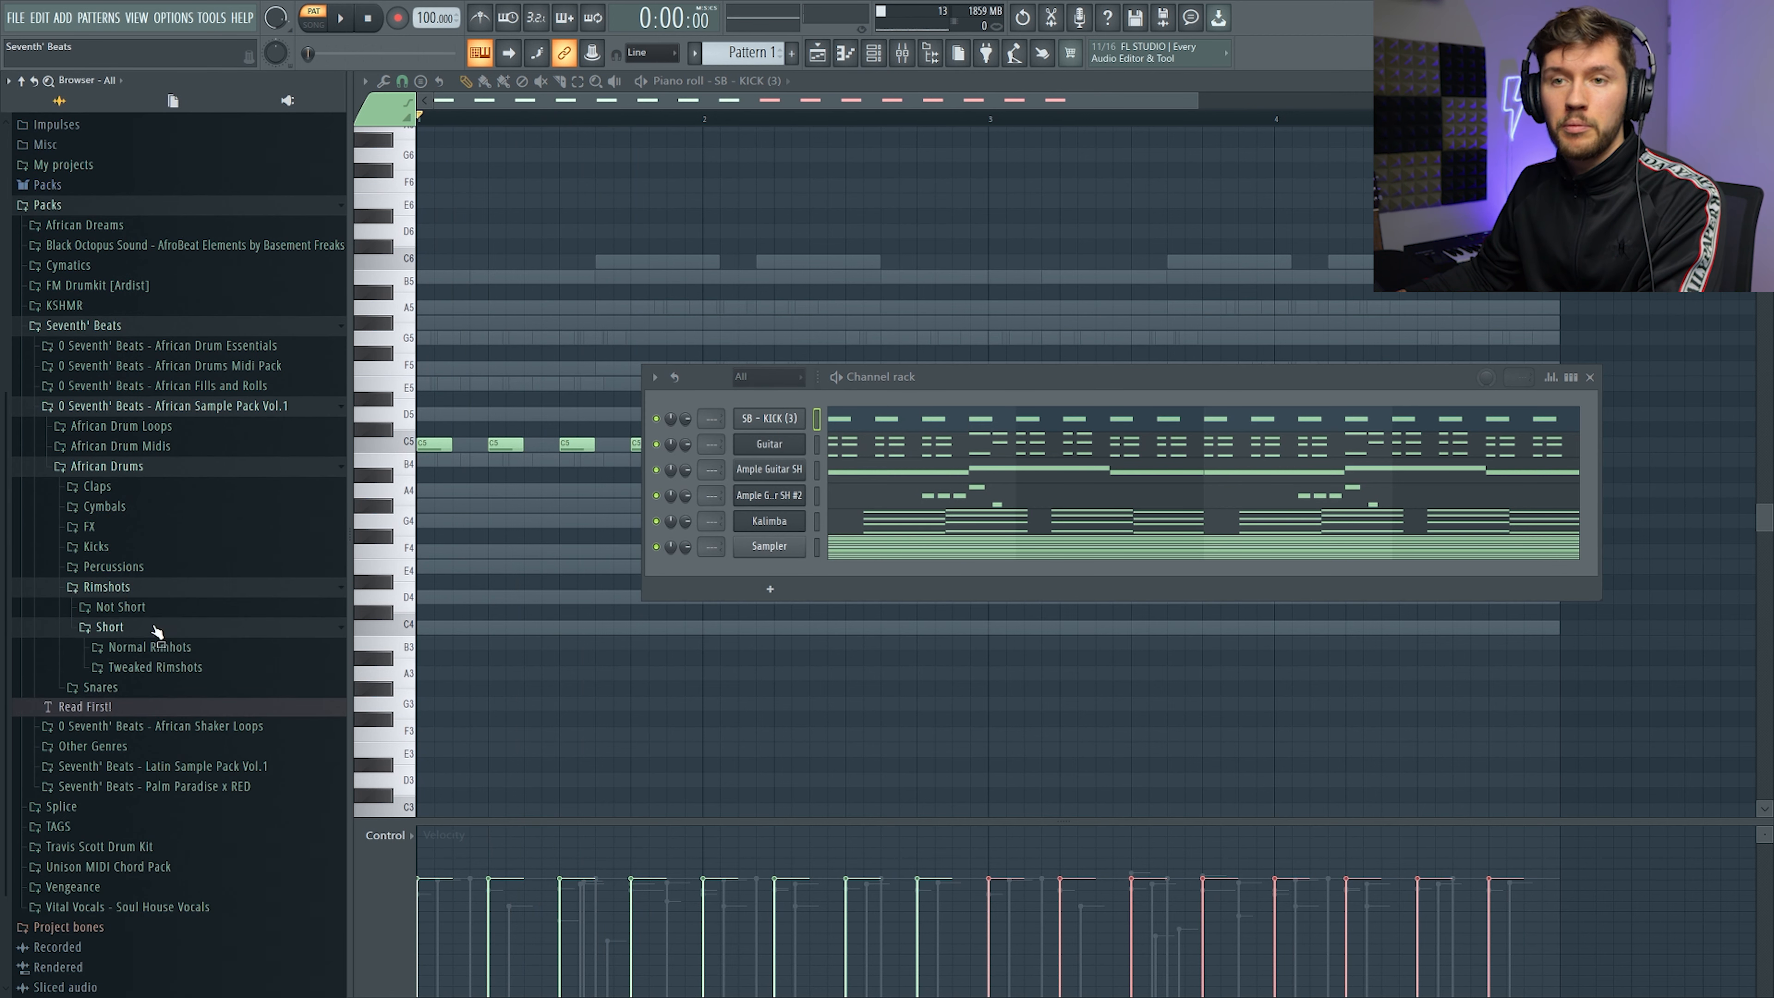
scroll(168, 601, down, 2)
click(176, 584)
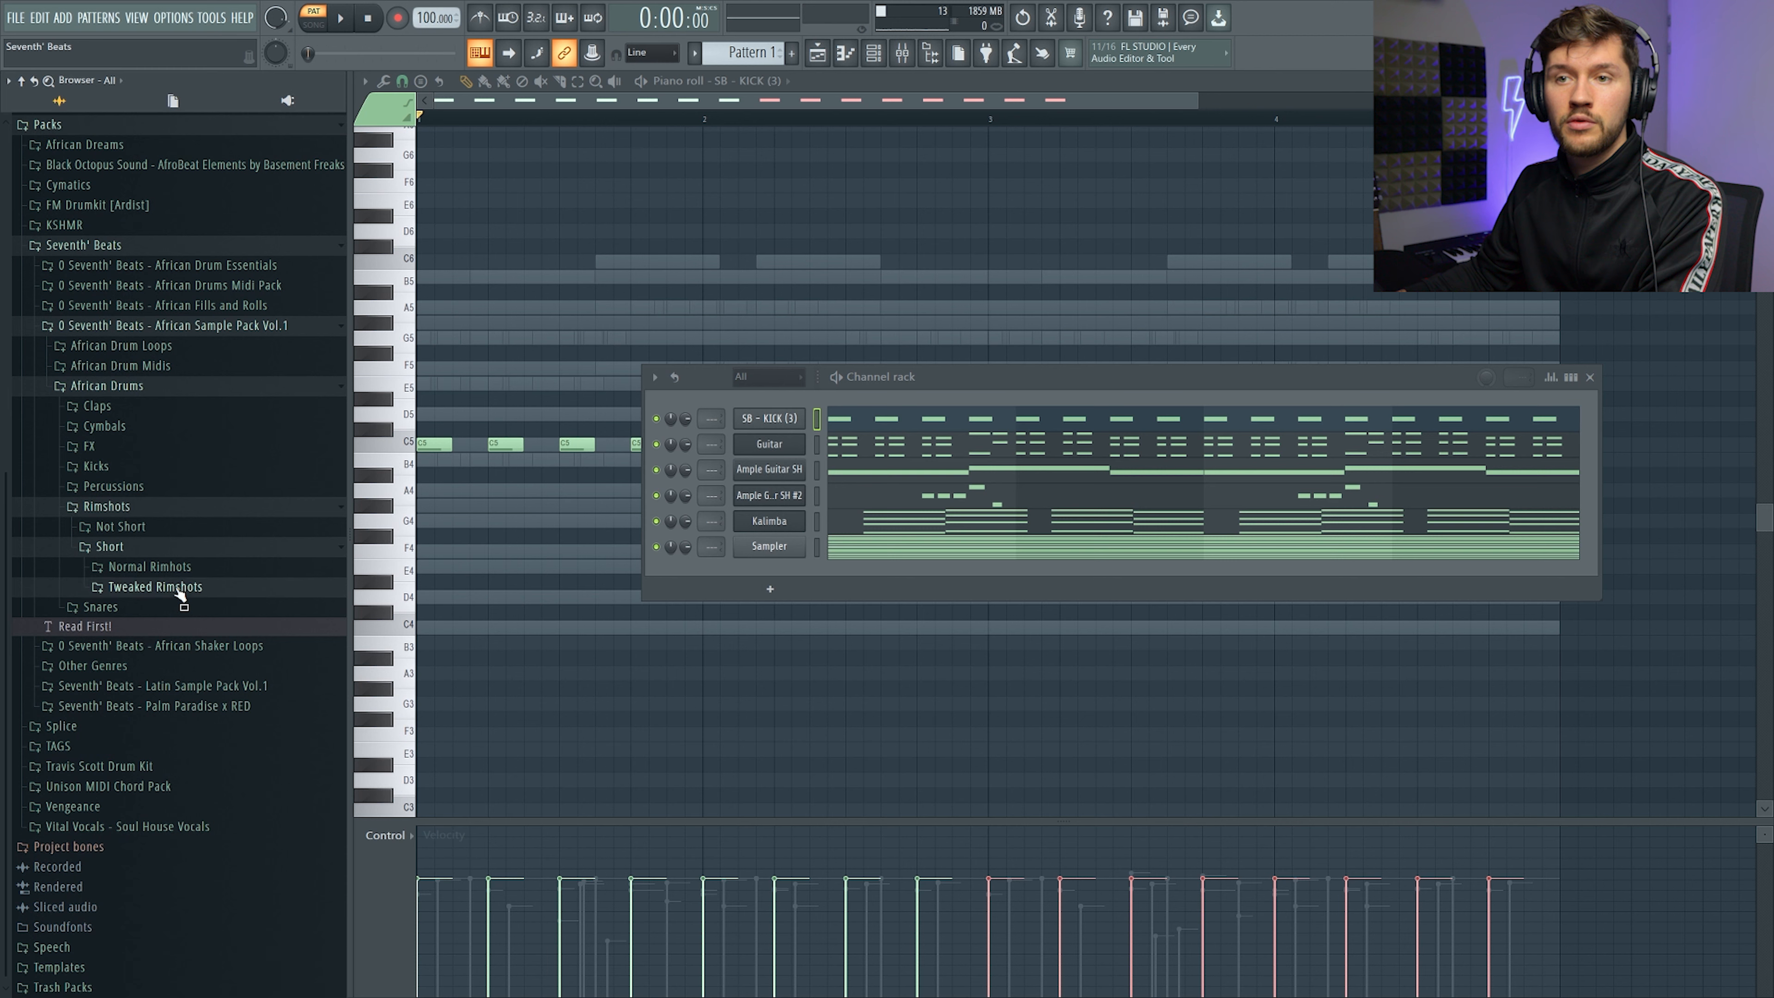
click(189, 643)
click(192, 661)
click(199, 681)
click(213, 699)
click(224, 720)
drag(227, 729, 786, 420)
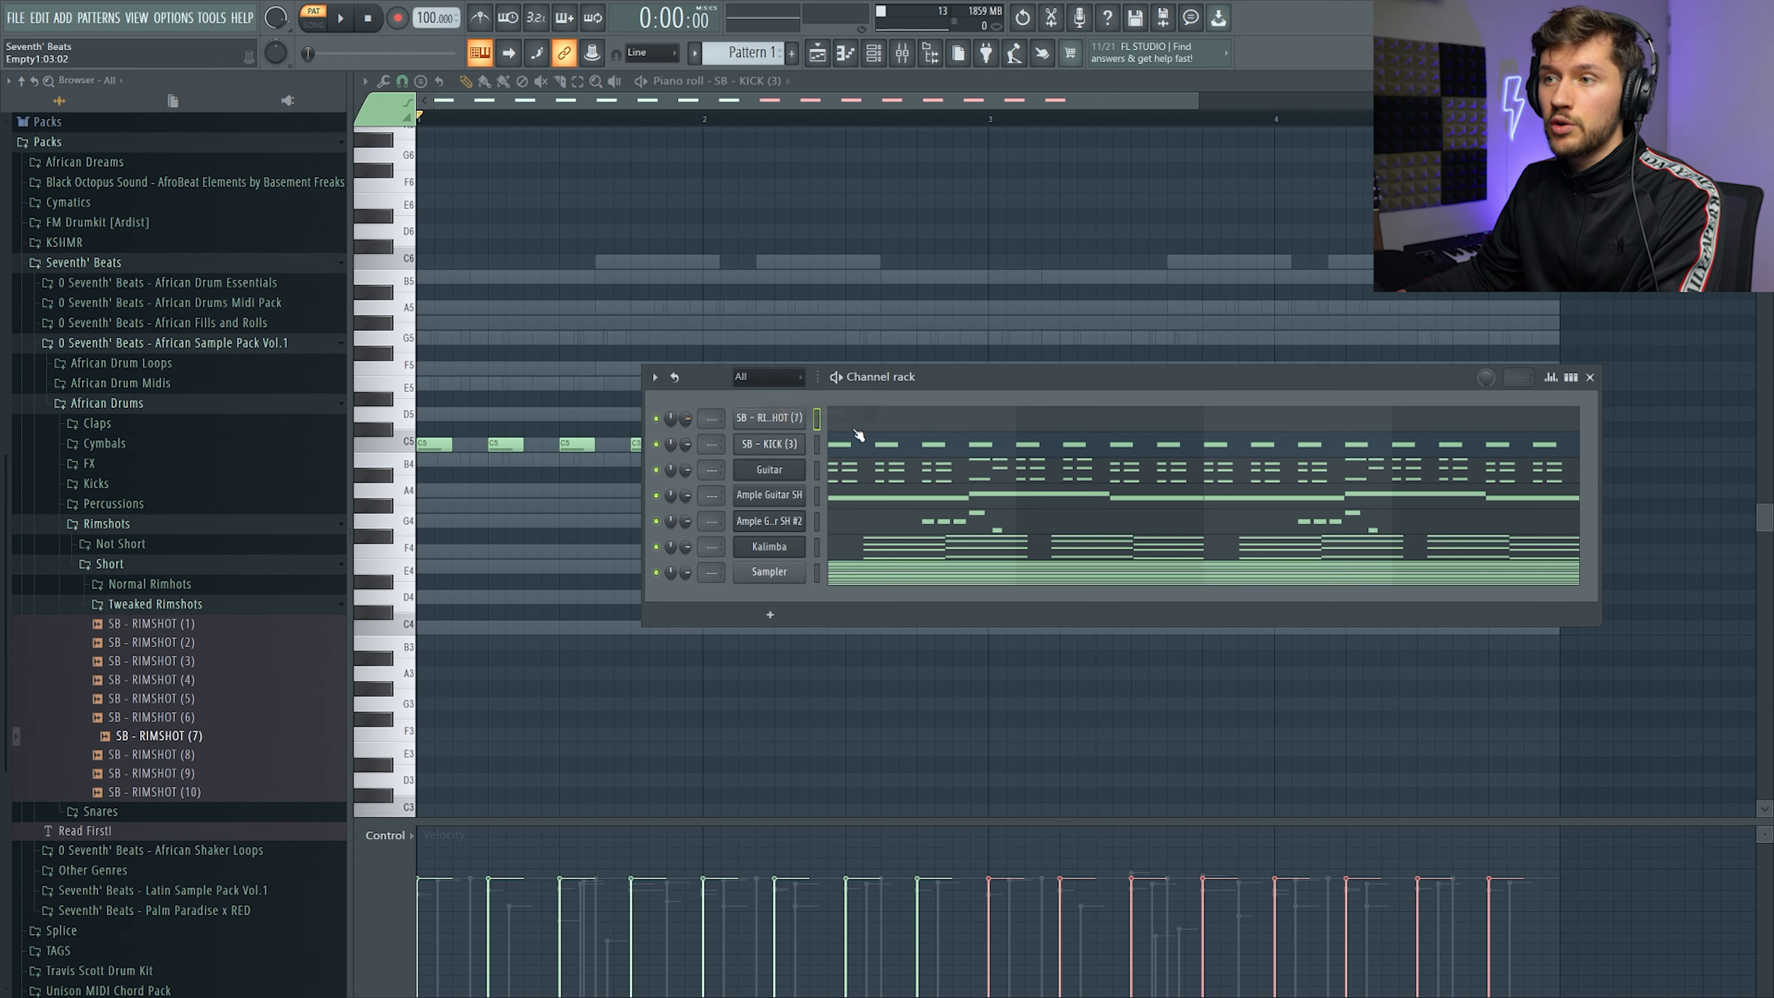
Program six C5 rimshot hits in bar 1 on sixteenth-note steps 1, 4, 7, 9, 12 and 15
click(441, 447)
click(487, 446)
click(579, 446)
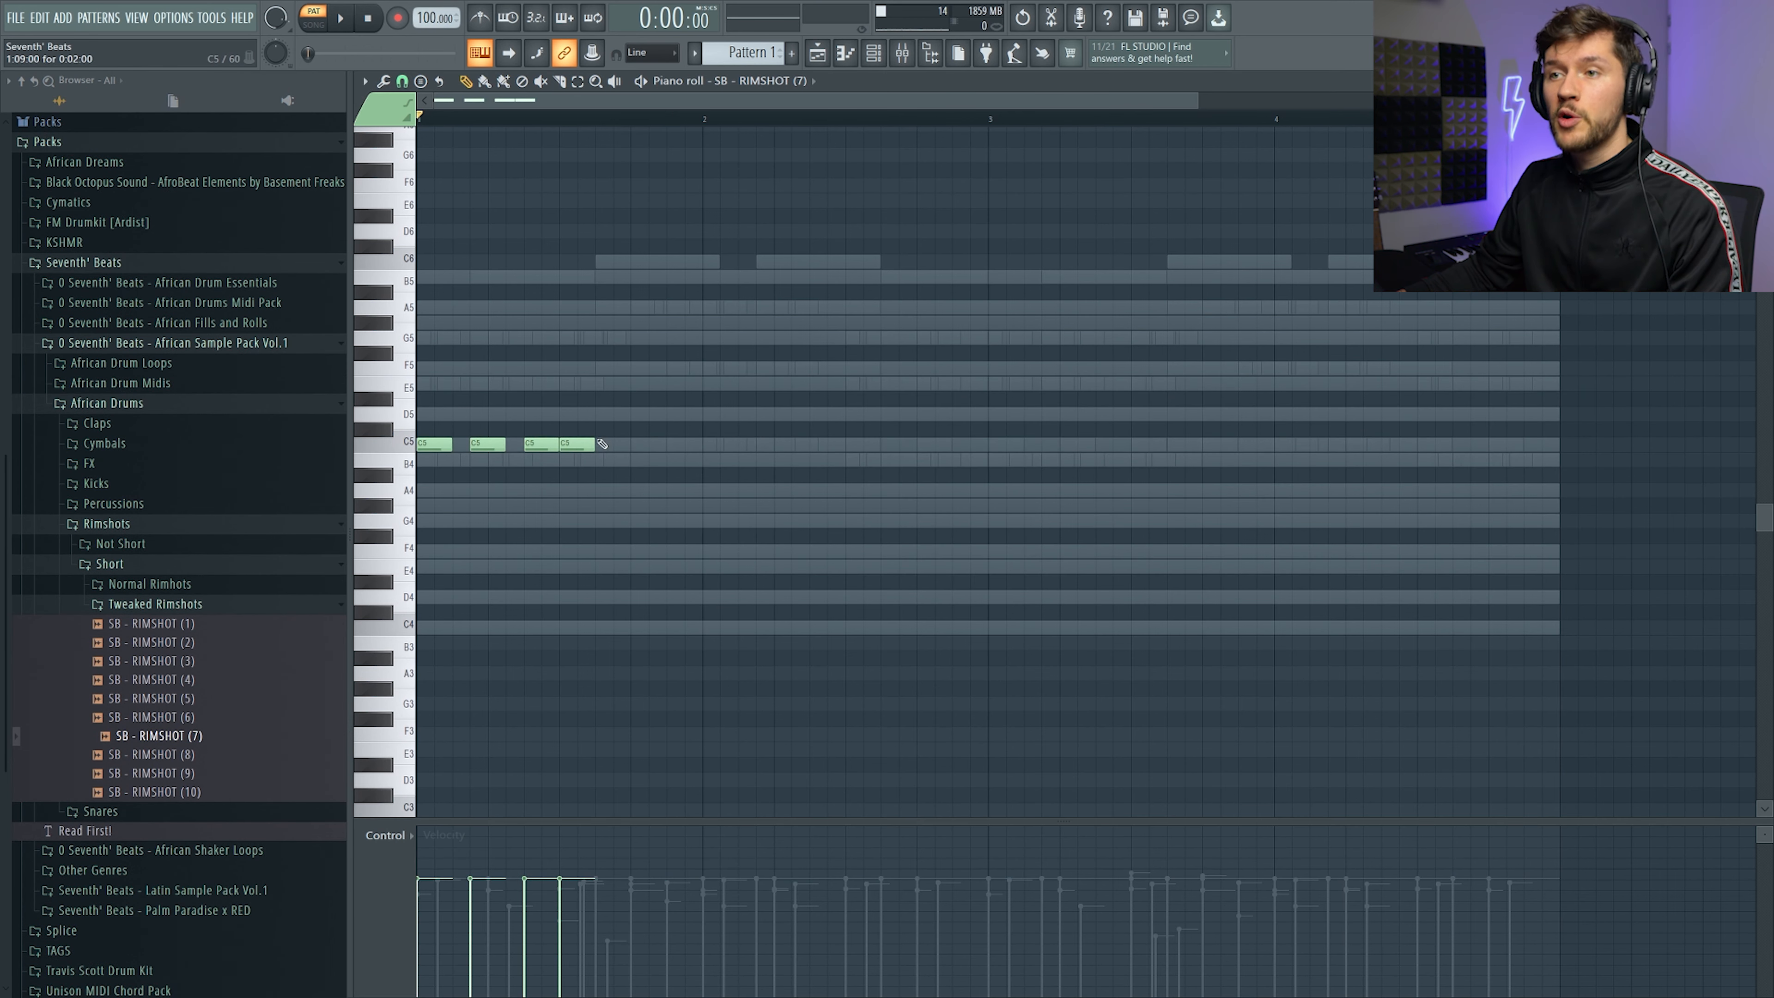
click(632, 447)
Duplicate the one-bar rimshot pattern until it fills all four bars and play the loop
key(ctrl+a)
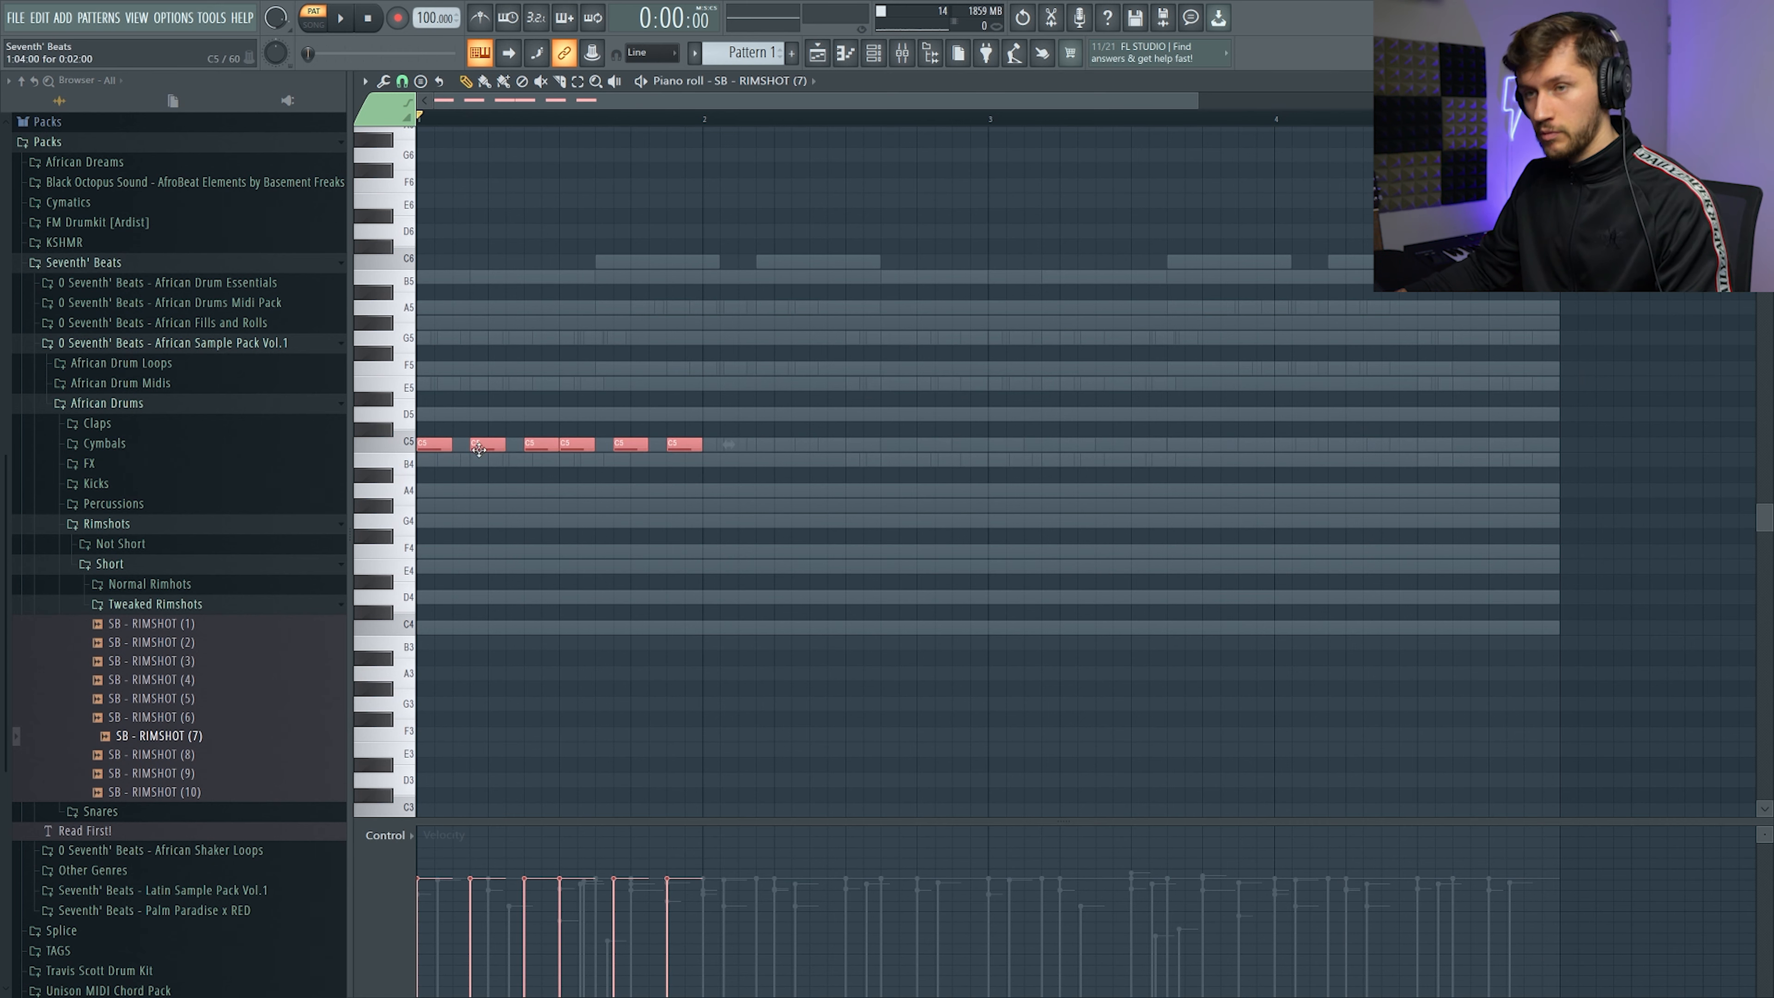
key(ctrl+b)
key(ctrl+a)
key(ctrl+b)
key(space)
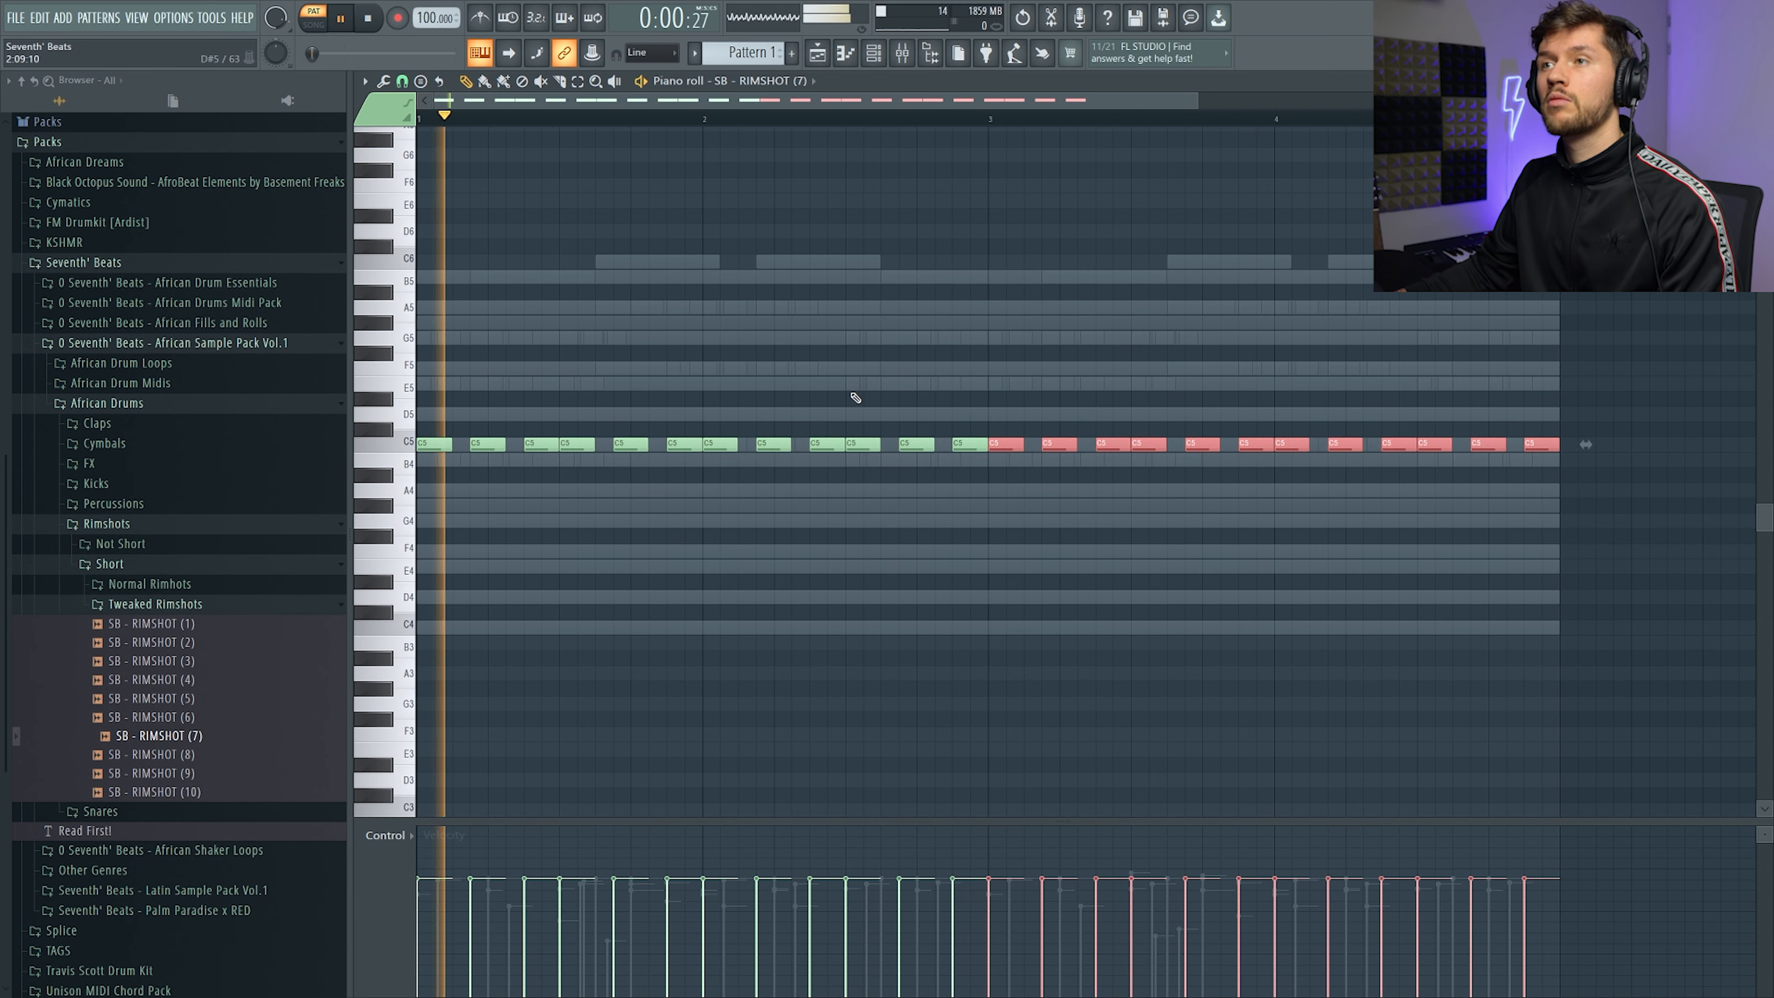
key(F6)
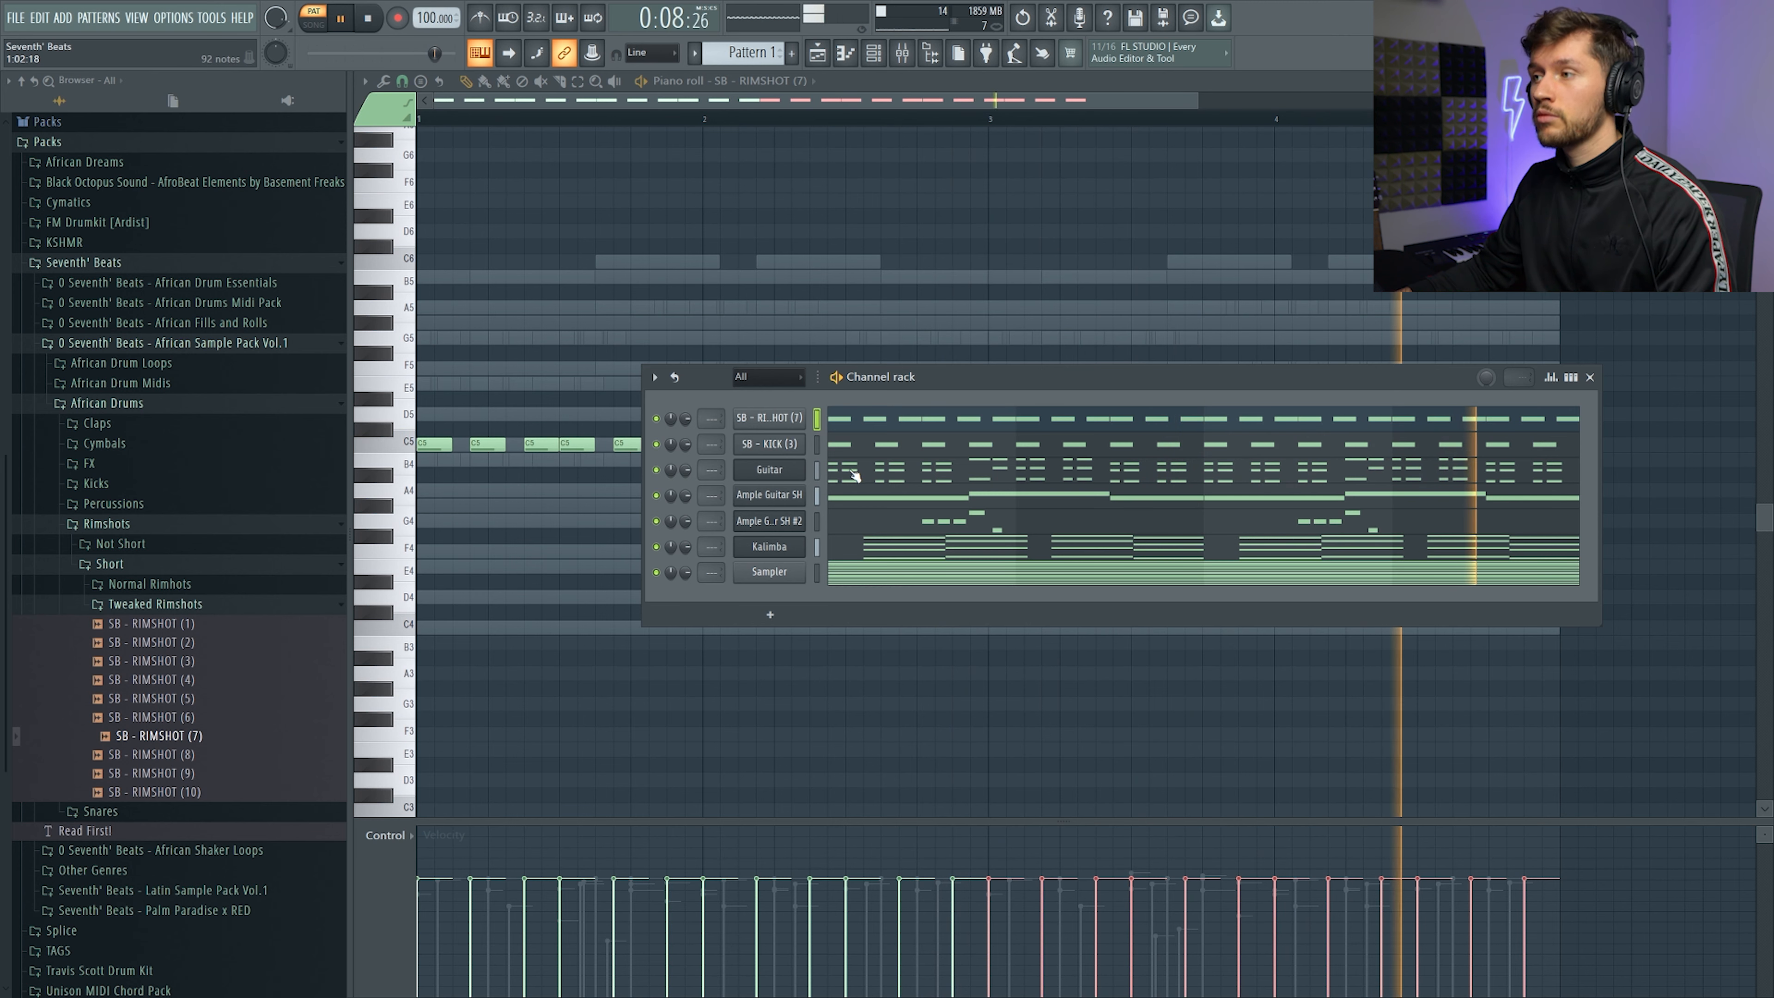
key(space)
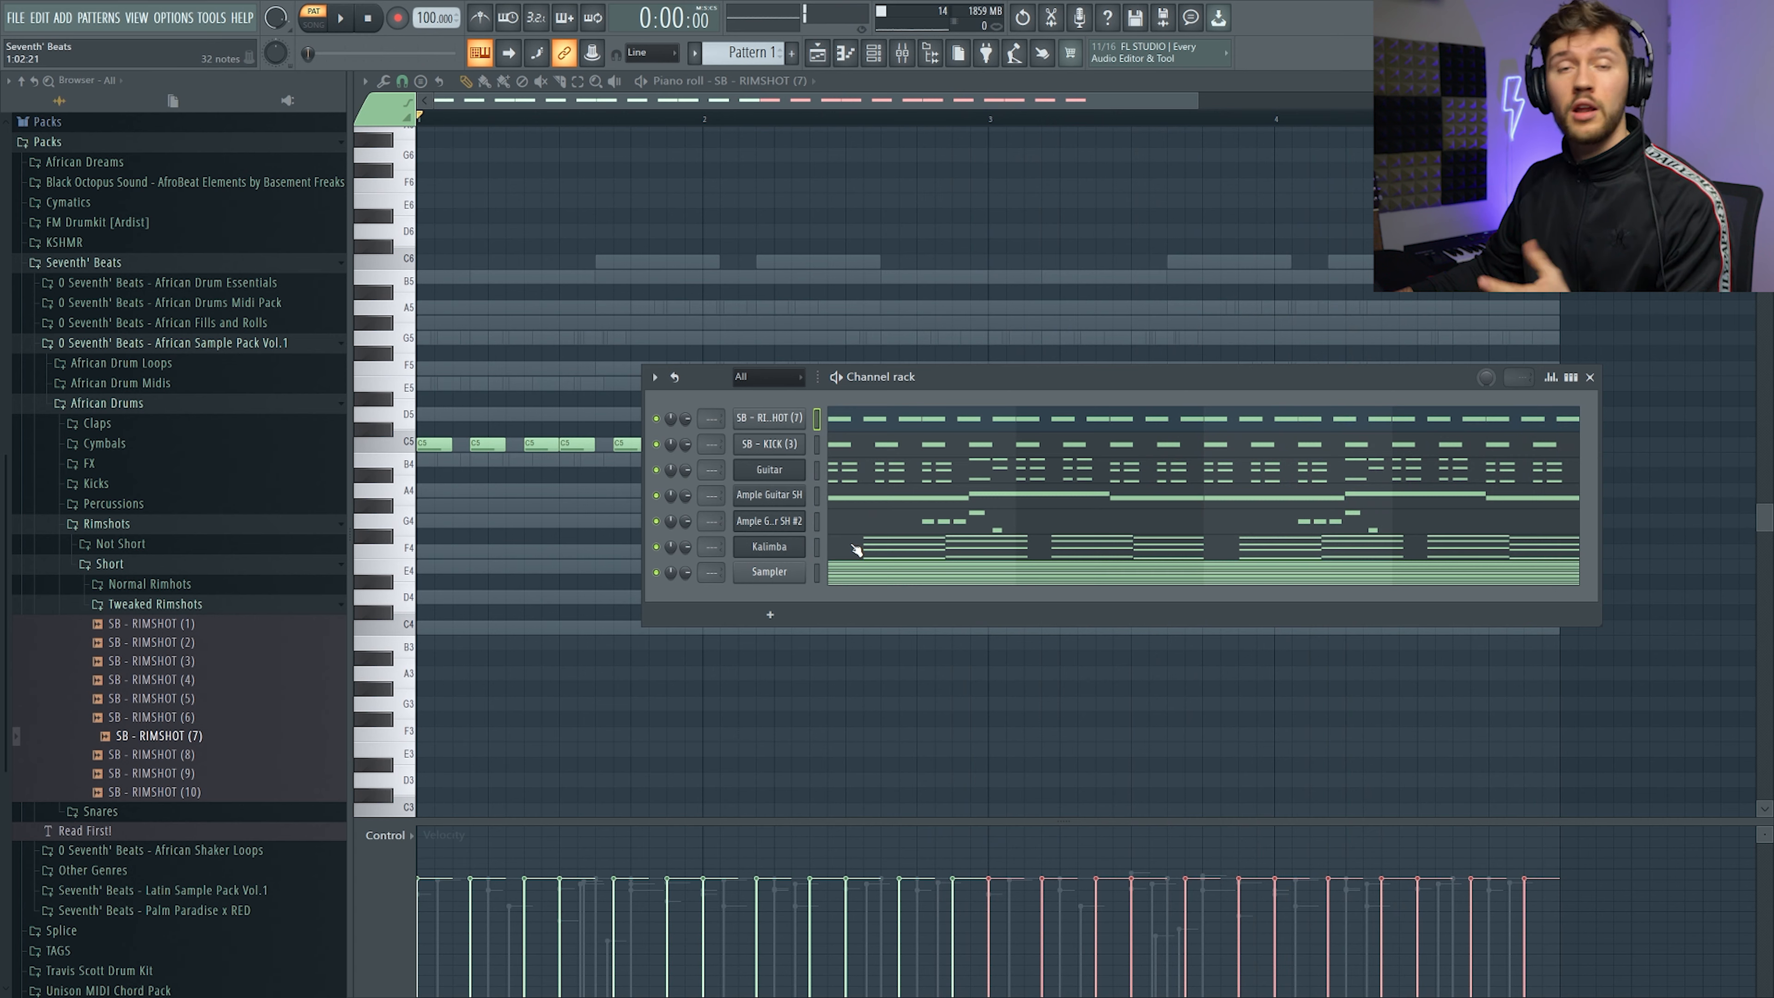
Insert an Analog Lab channel named Bass with the Awesome preset between the kick and Guitar channels
right_click(766, 492)
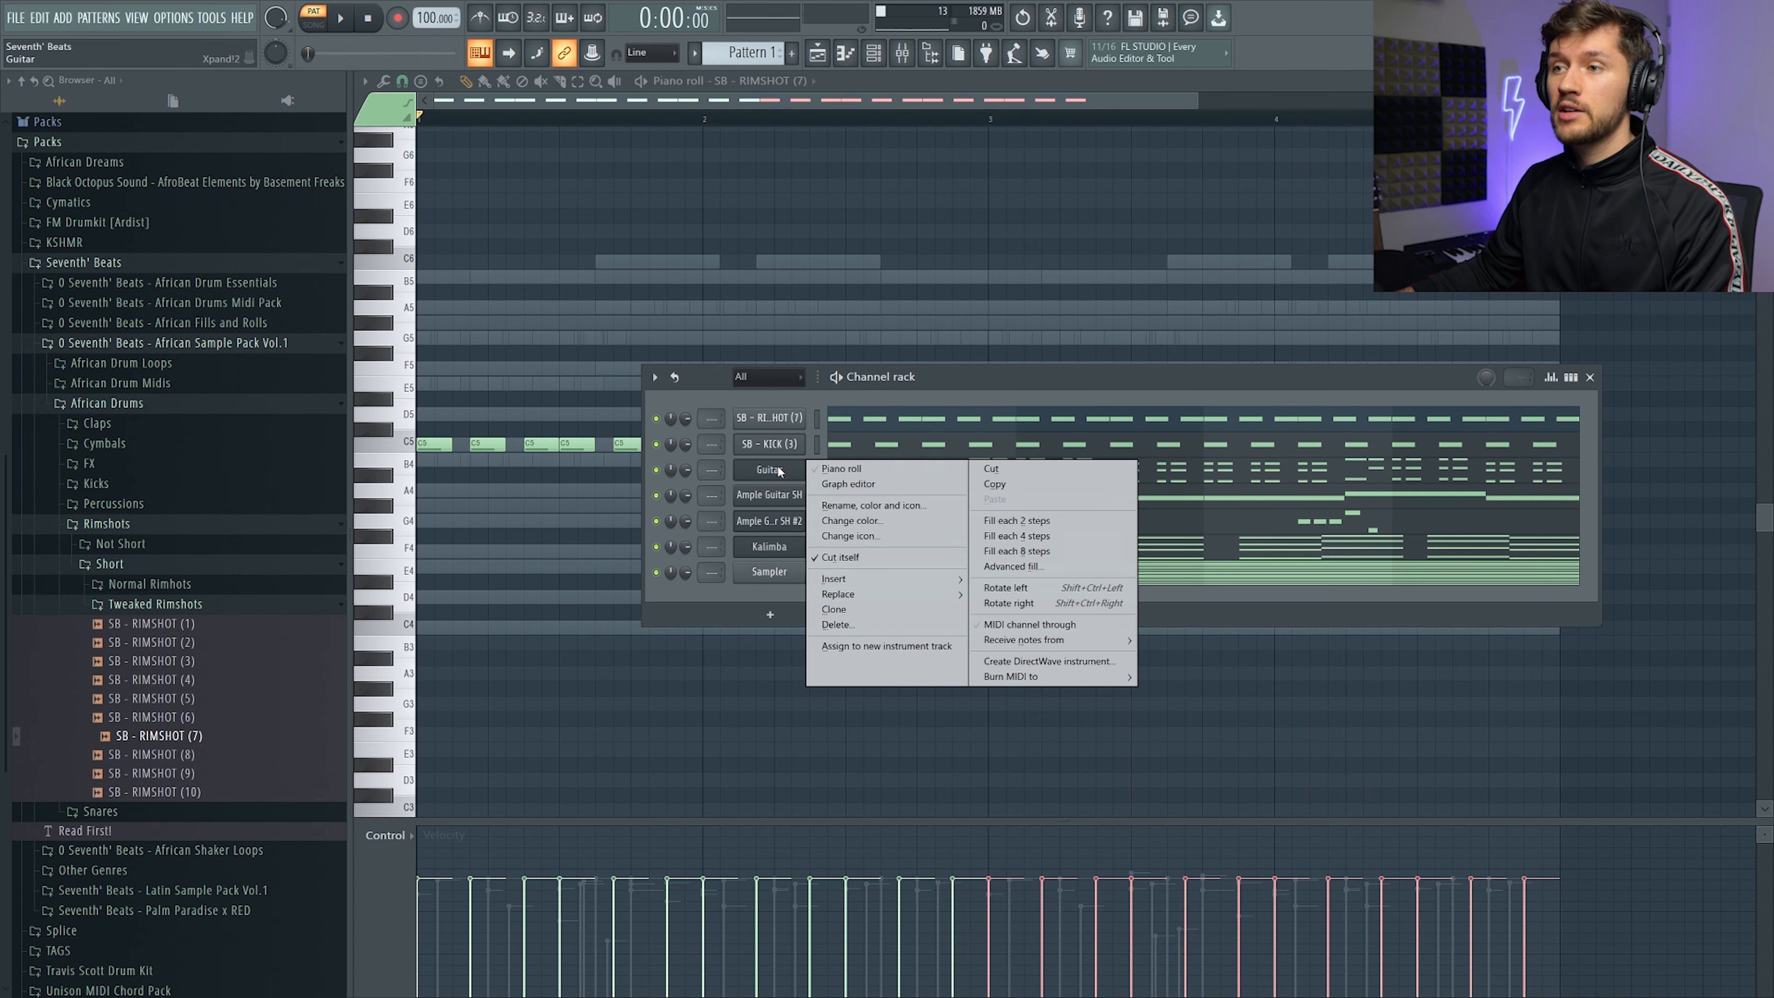
click(1020, 531)
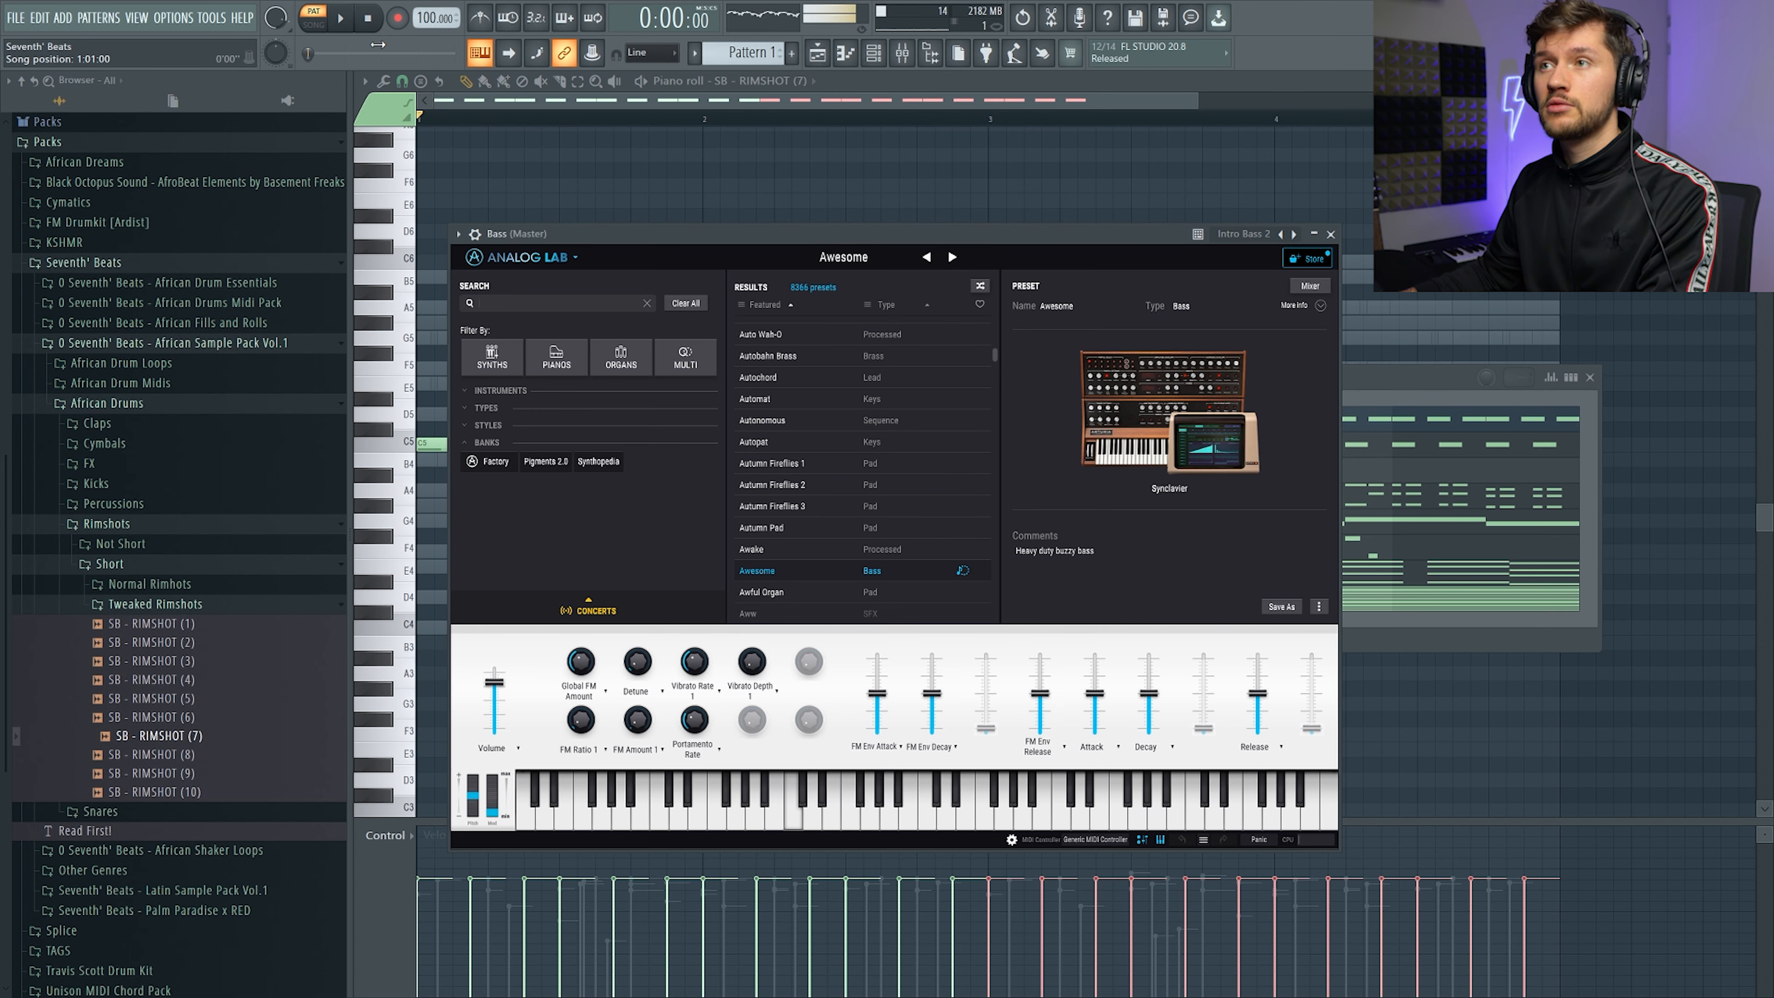
click(1425, 390)
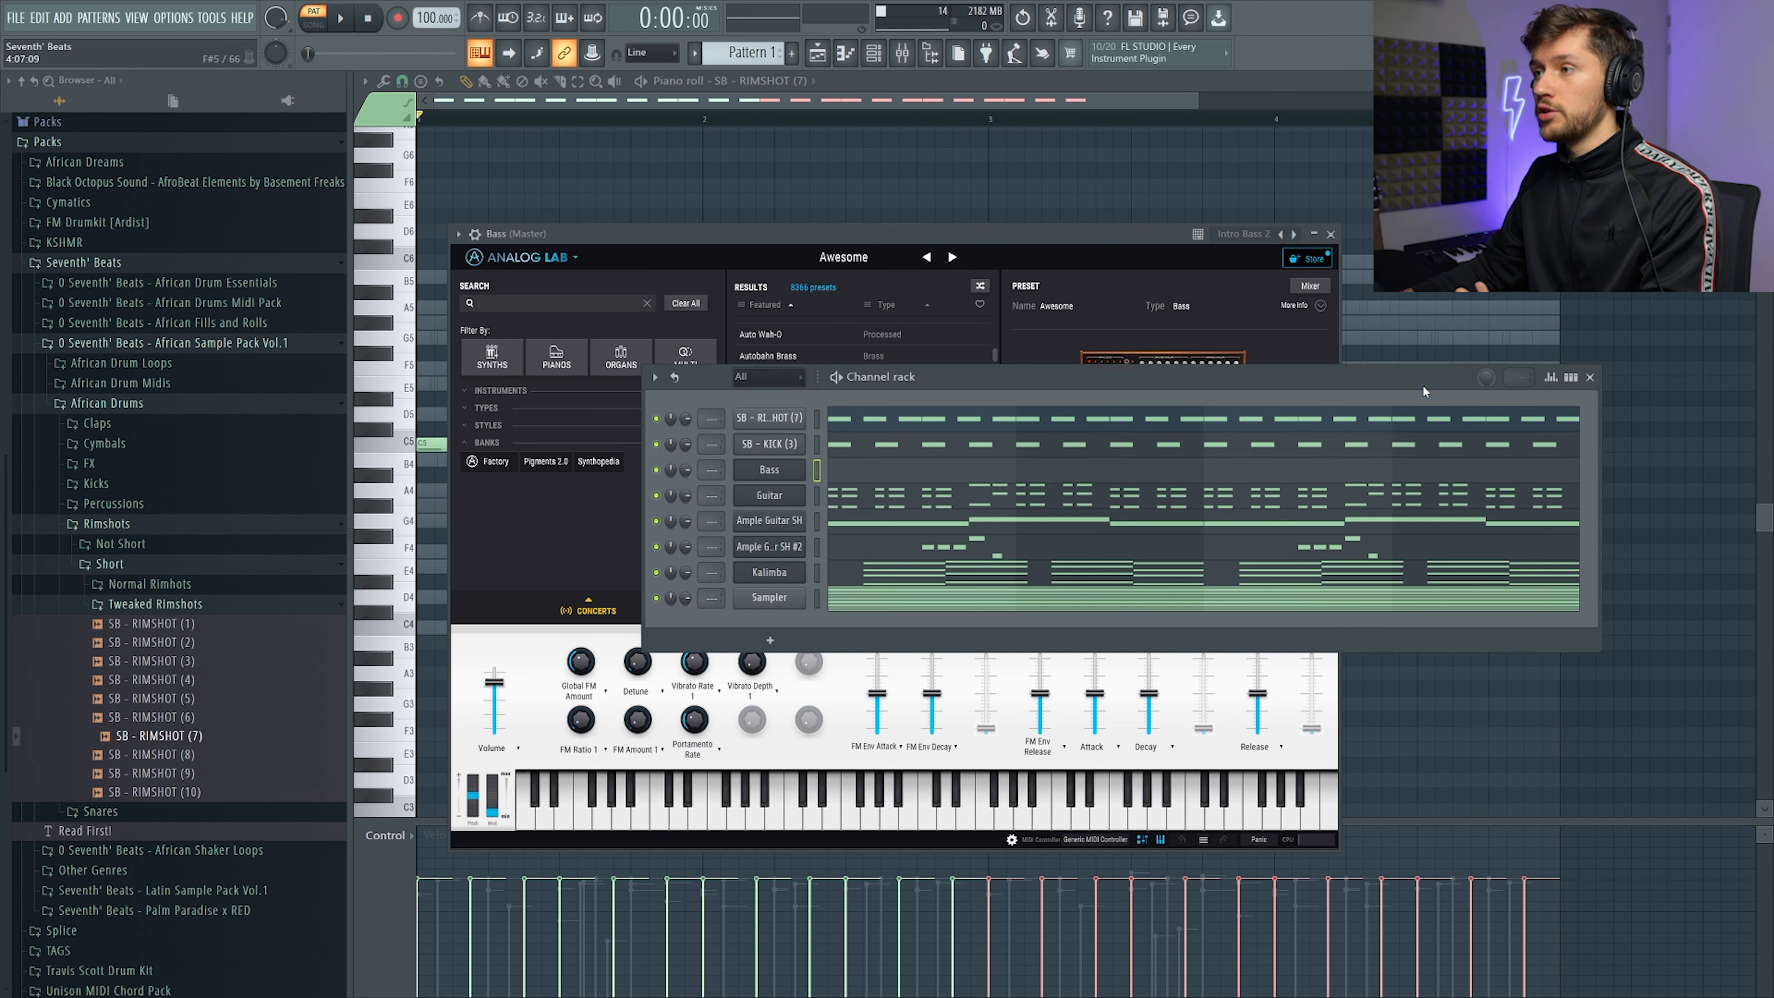
Copy the first two bars of the Ample Guitar SH line into the Bass channel and lower them one octave to B3, C4 and B3
click(980, 525)
drag(508, 392, 933, 520)
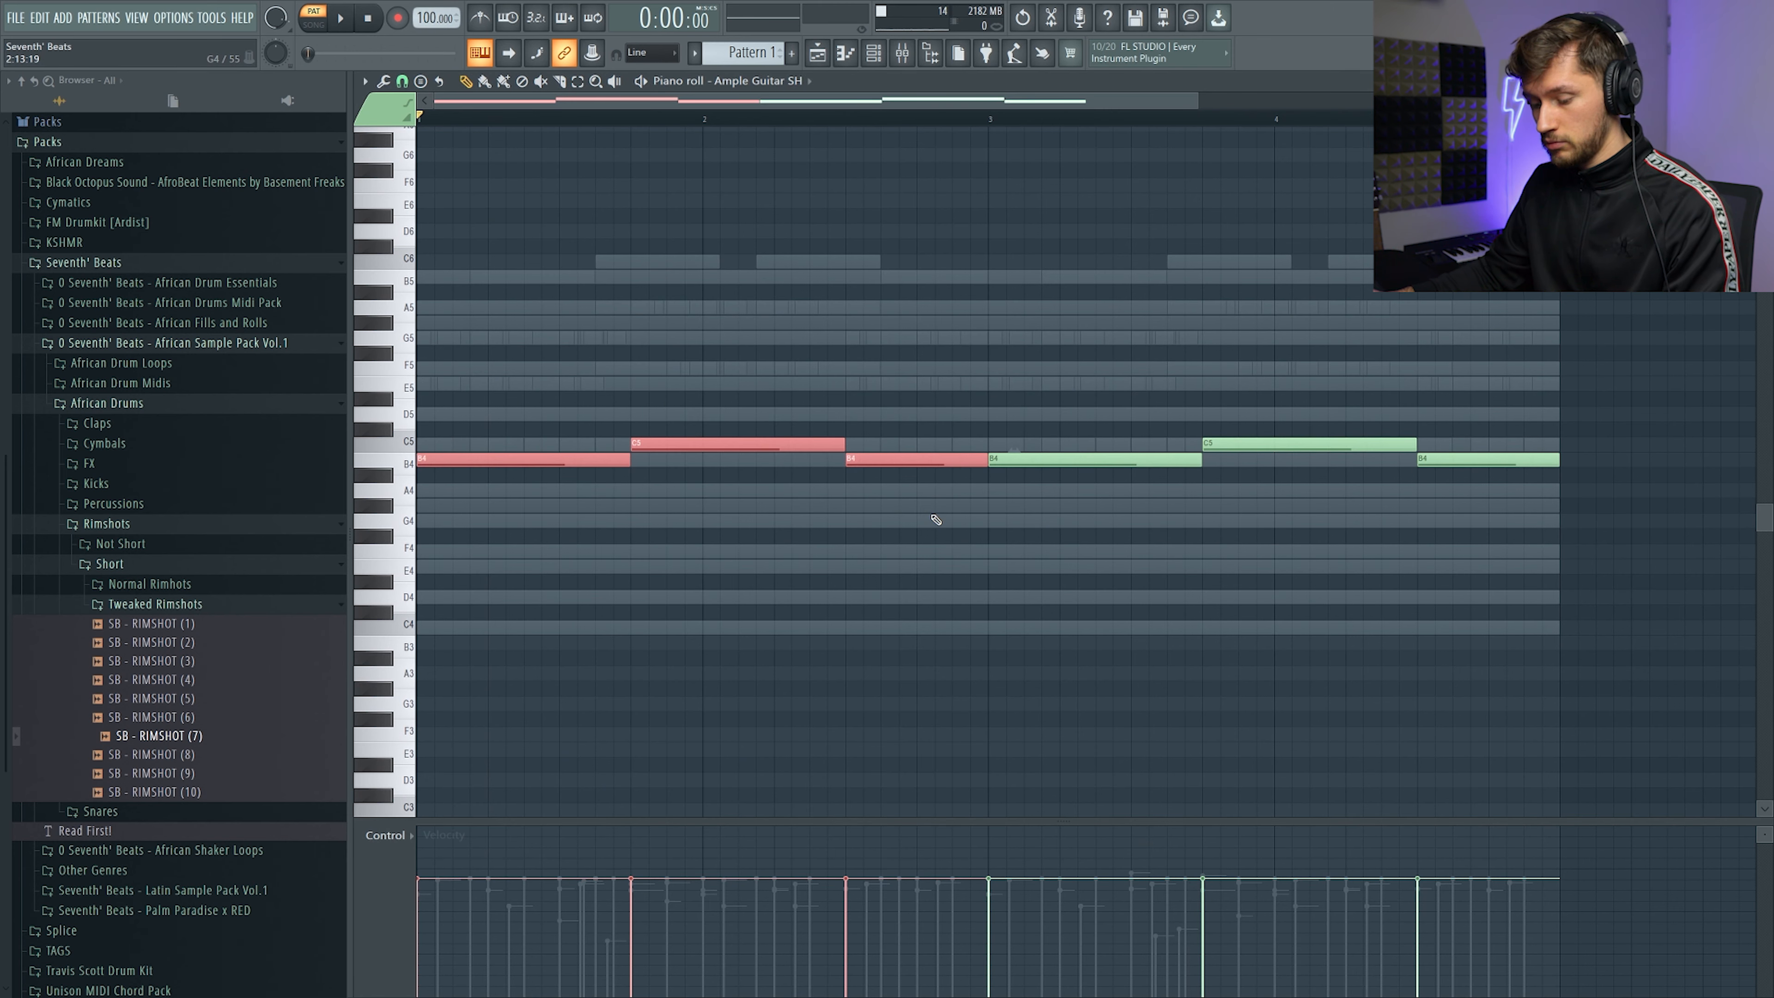
click(874, 52)
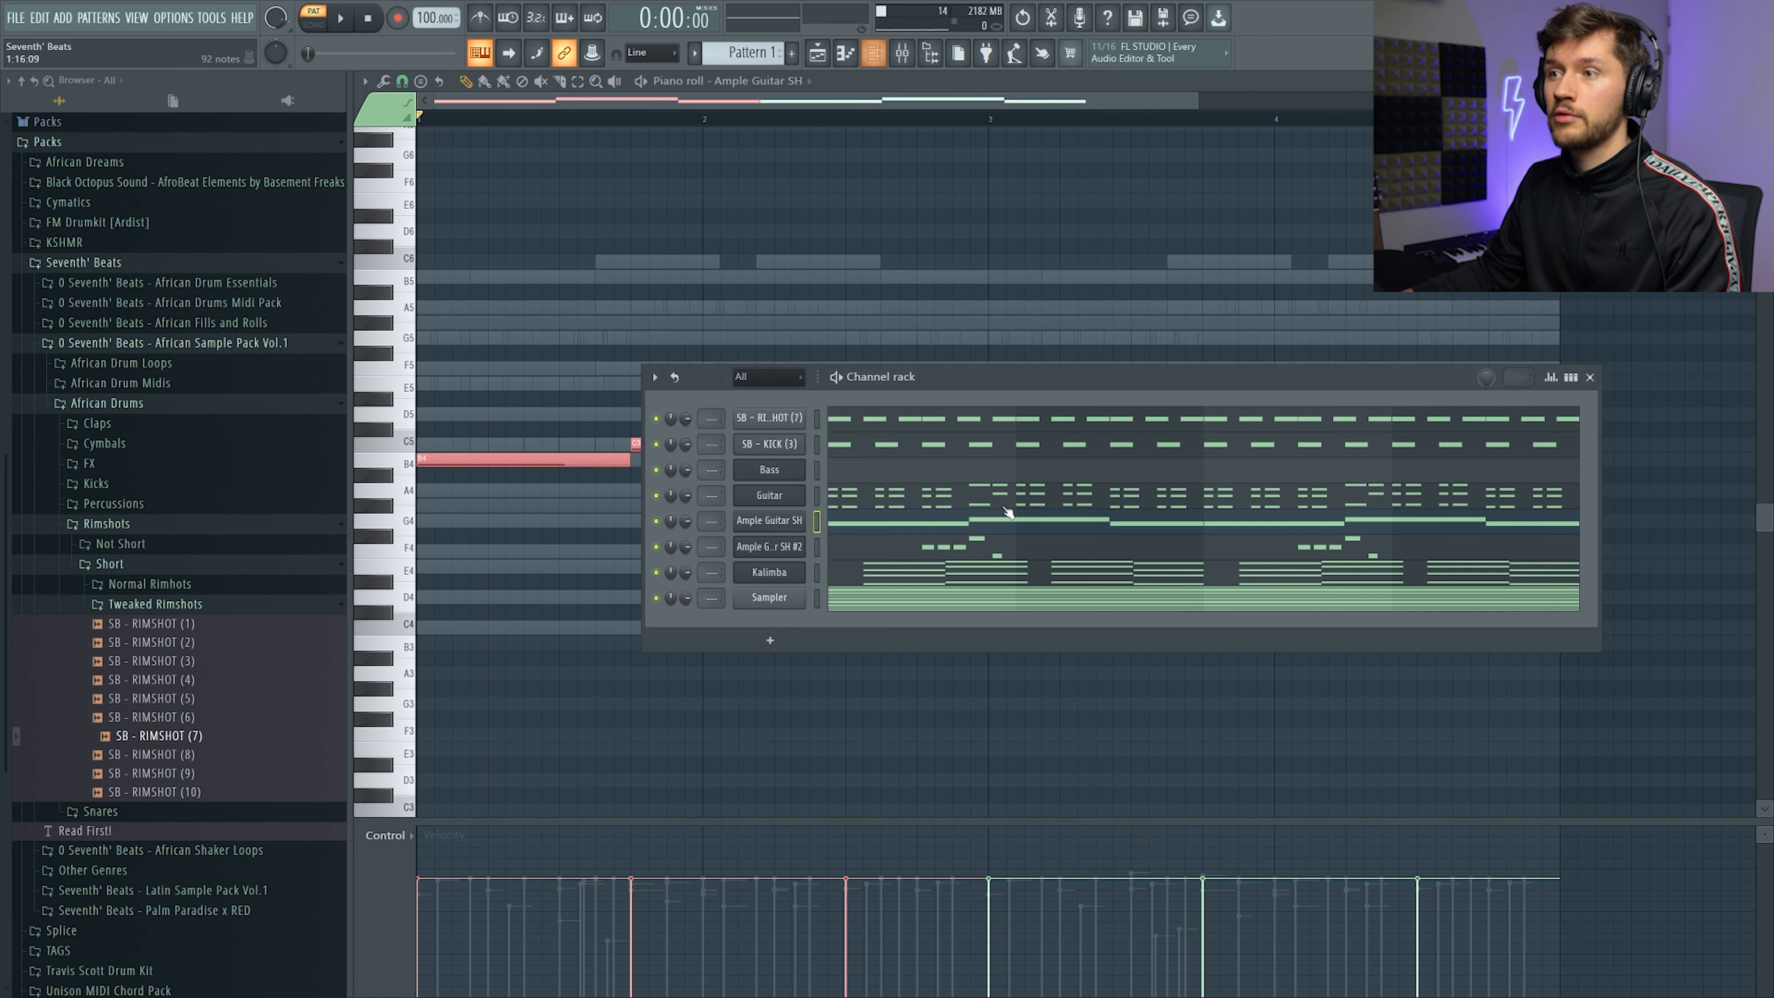
click(939, 476)
click(539, 385)
right_click(551, 374)
click(443, 461)
key(ctrl+a)
drag(443, 461, 438, 613)
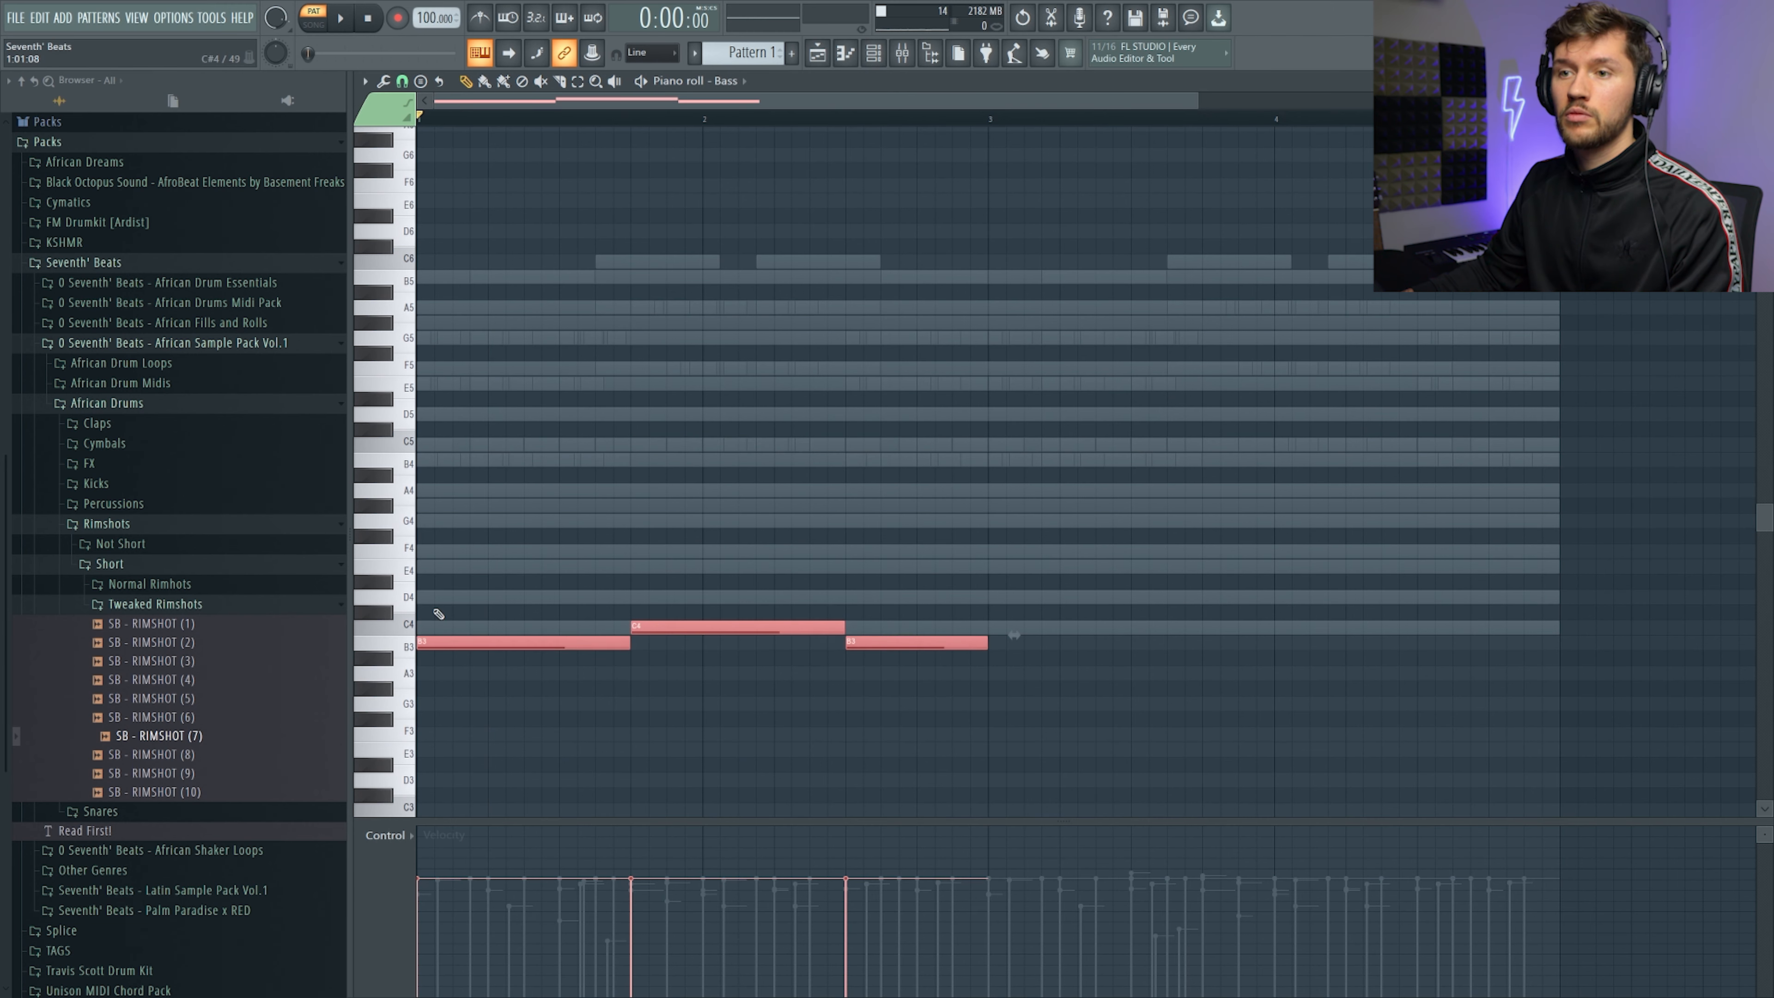
Route the Bass channel to mixer insert 20
click(873, 52)
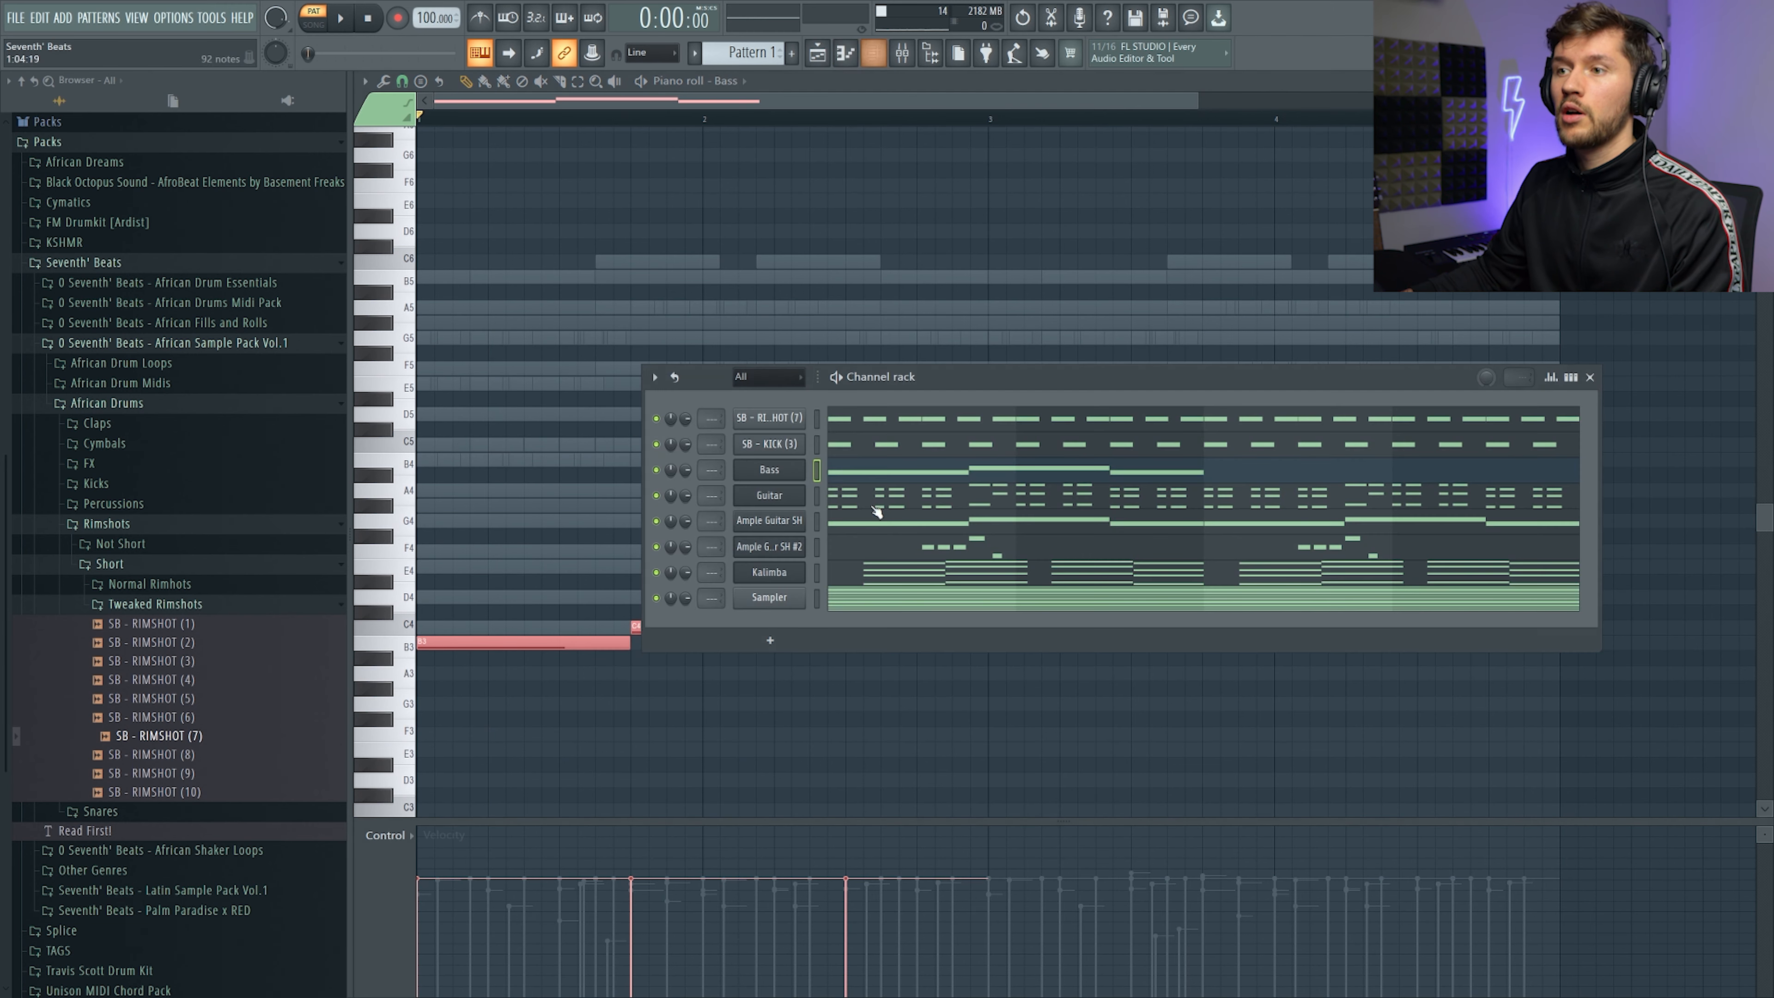
click(781, 476)
key(F9)
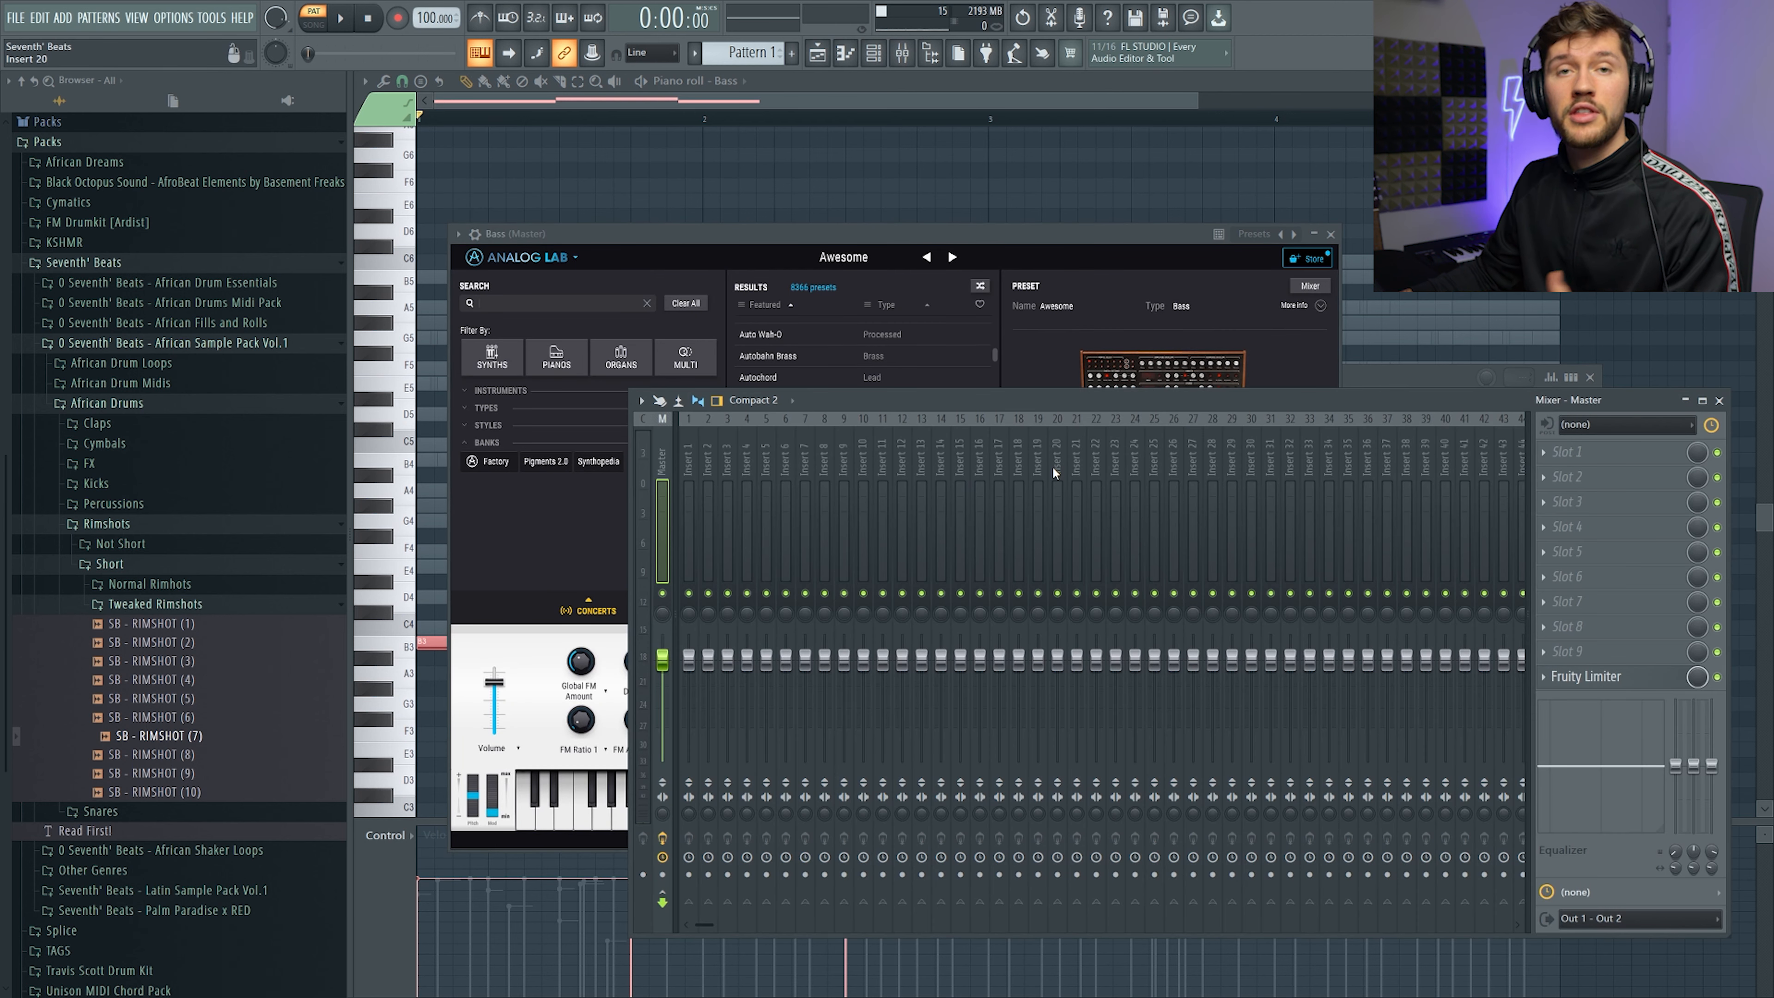
right_click(1068, 463)
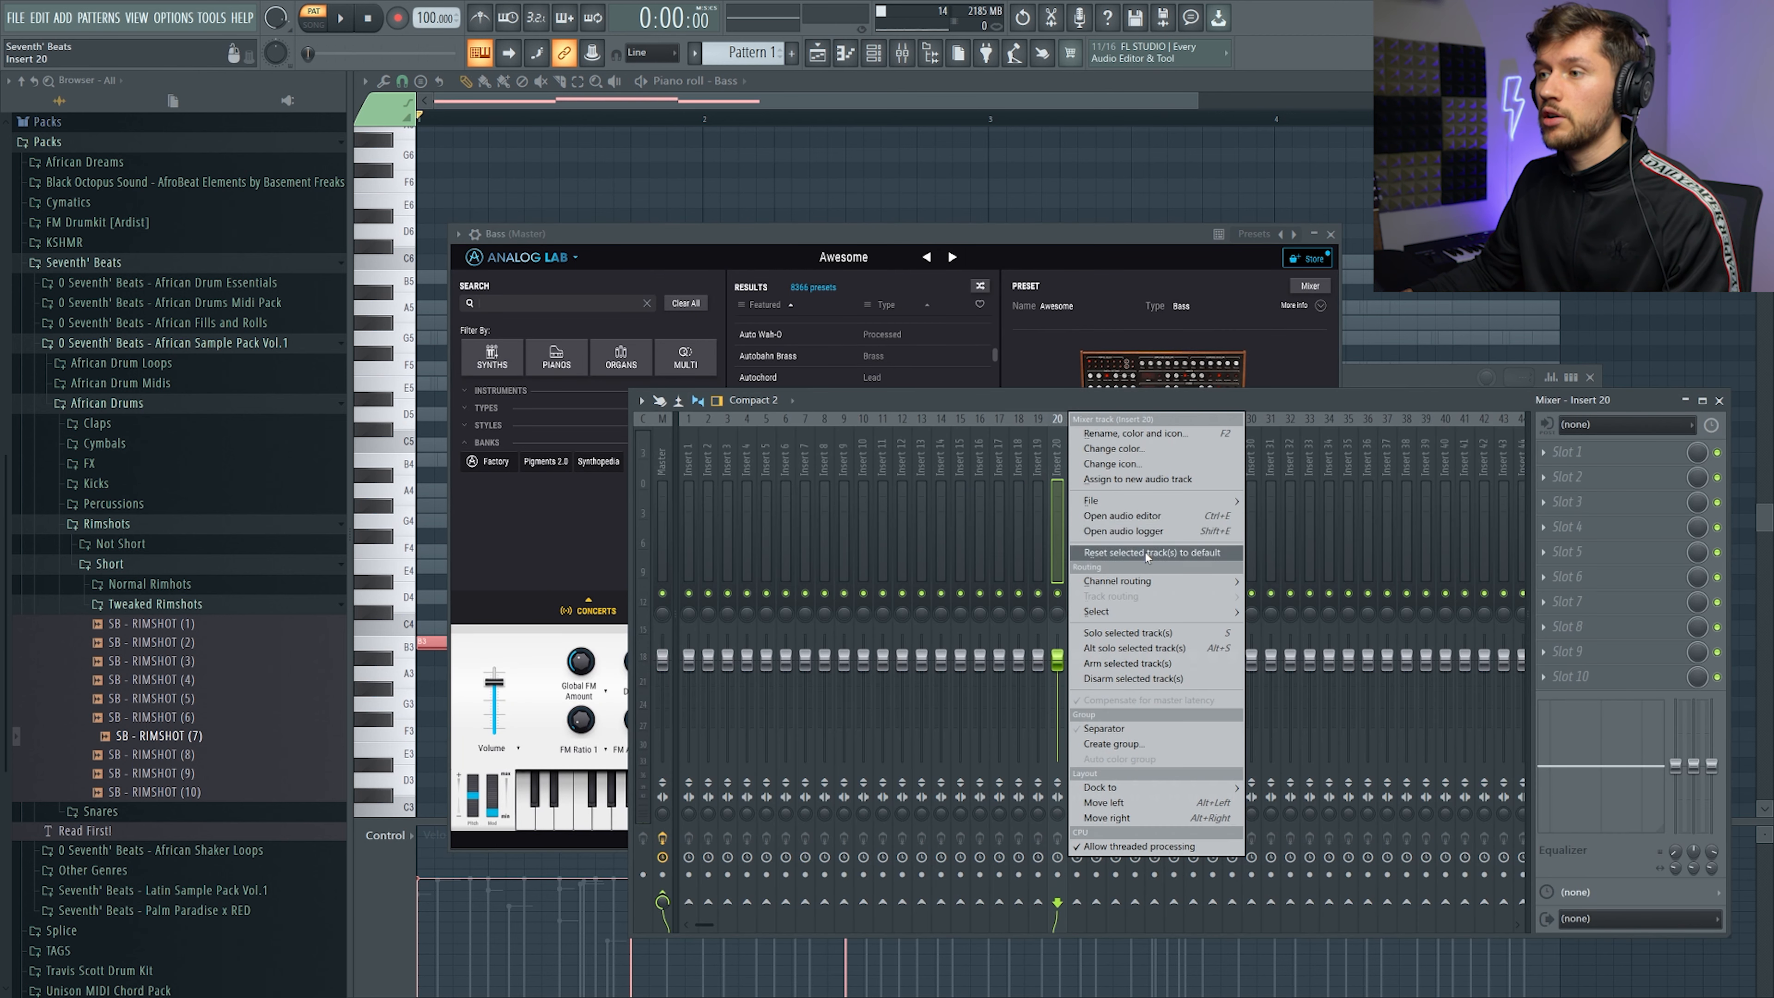
mouse_move(1187, 581)
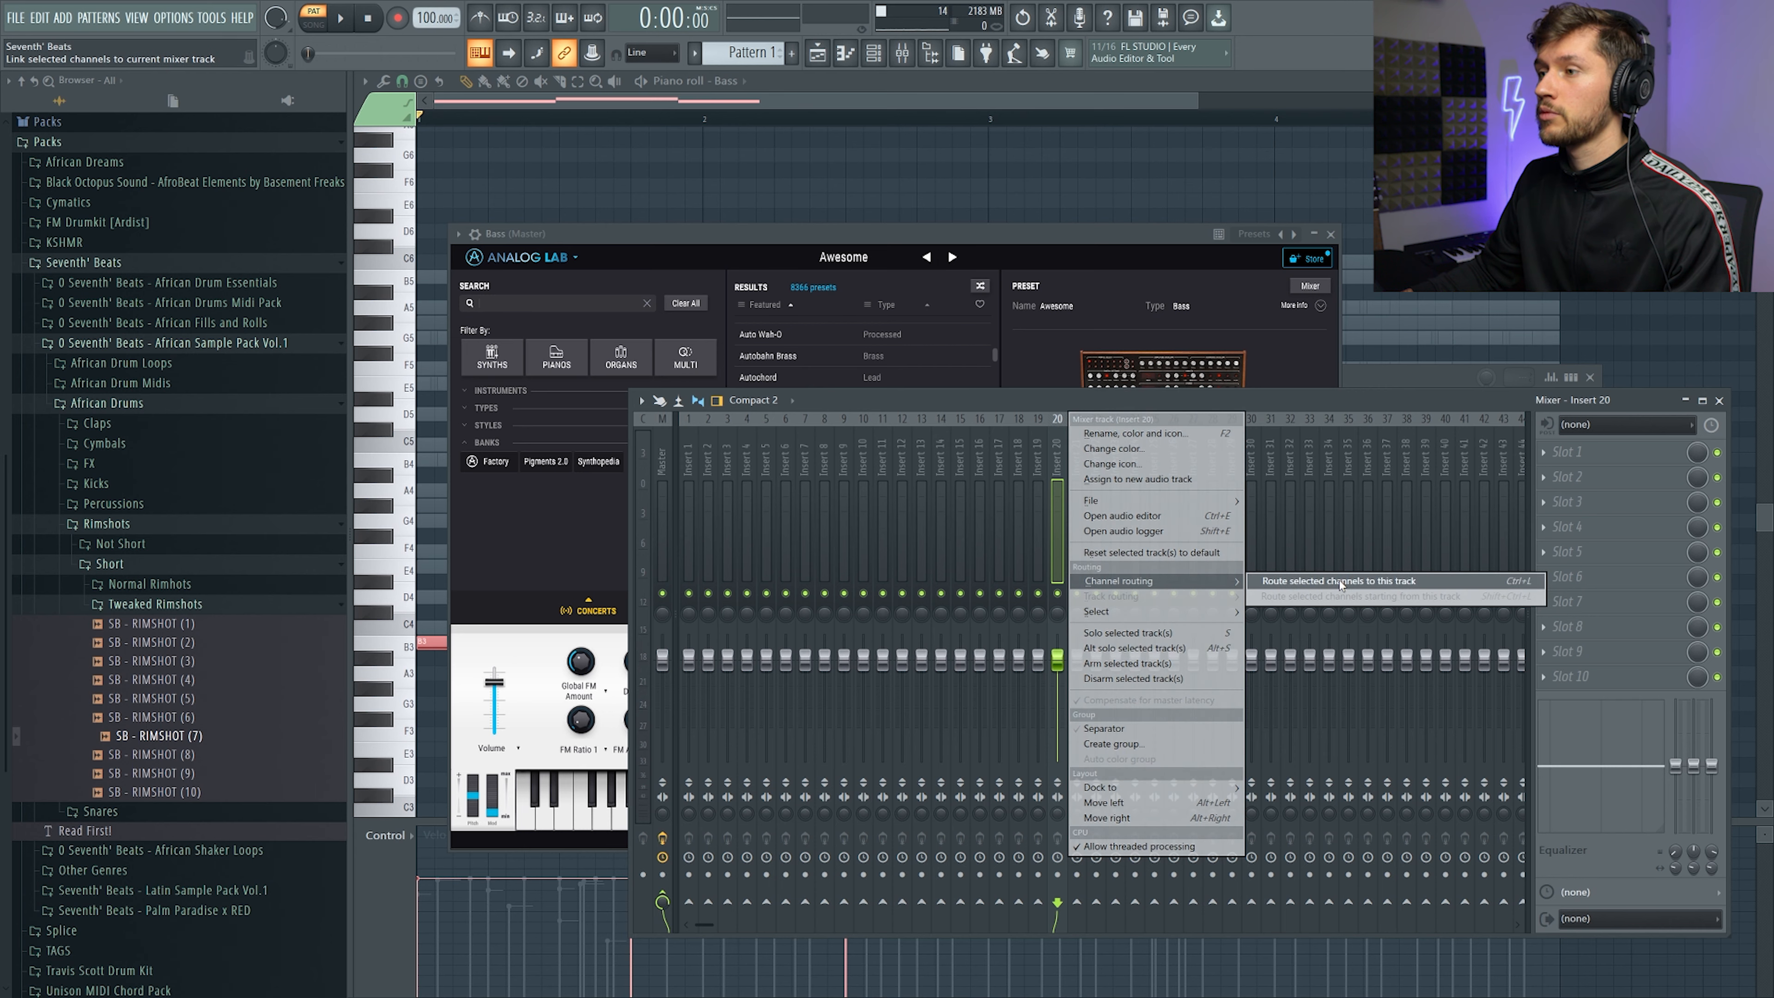
click(1320, 581)
Add Fruity Parametric EQ 2 to the Bass mixer track and set band 7 to a low pass cutting down into the bass range
click(1567, 451)
click(1317, 872)
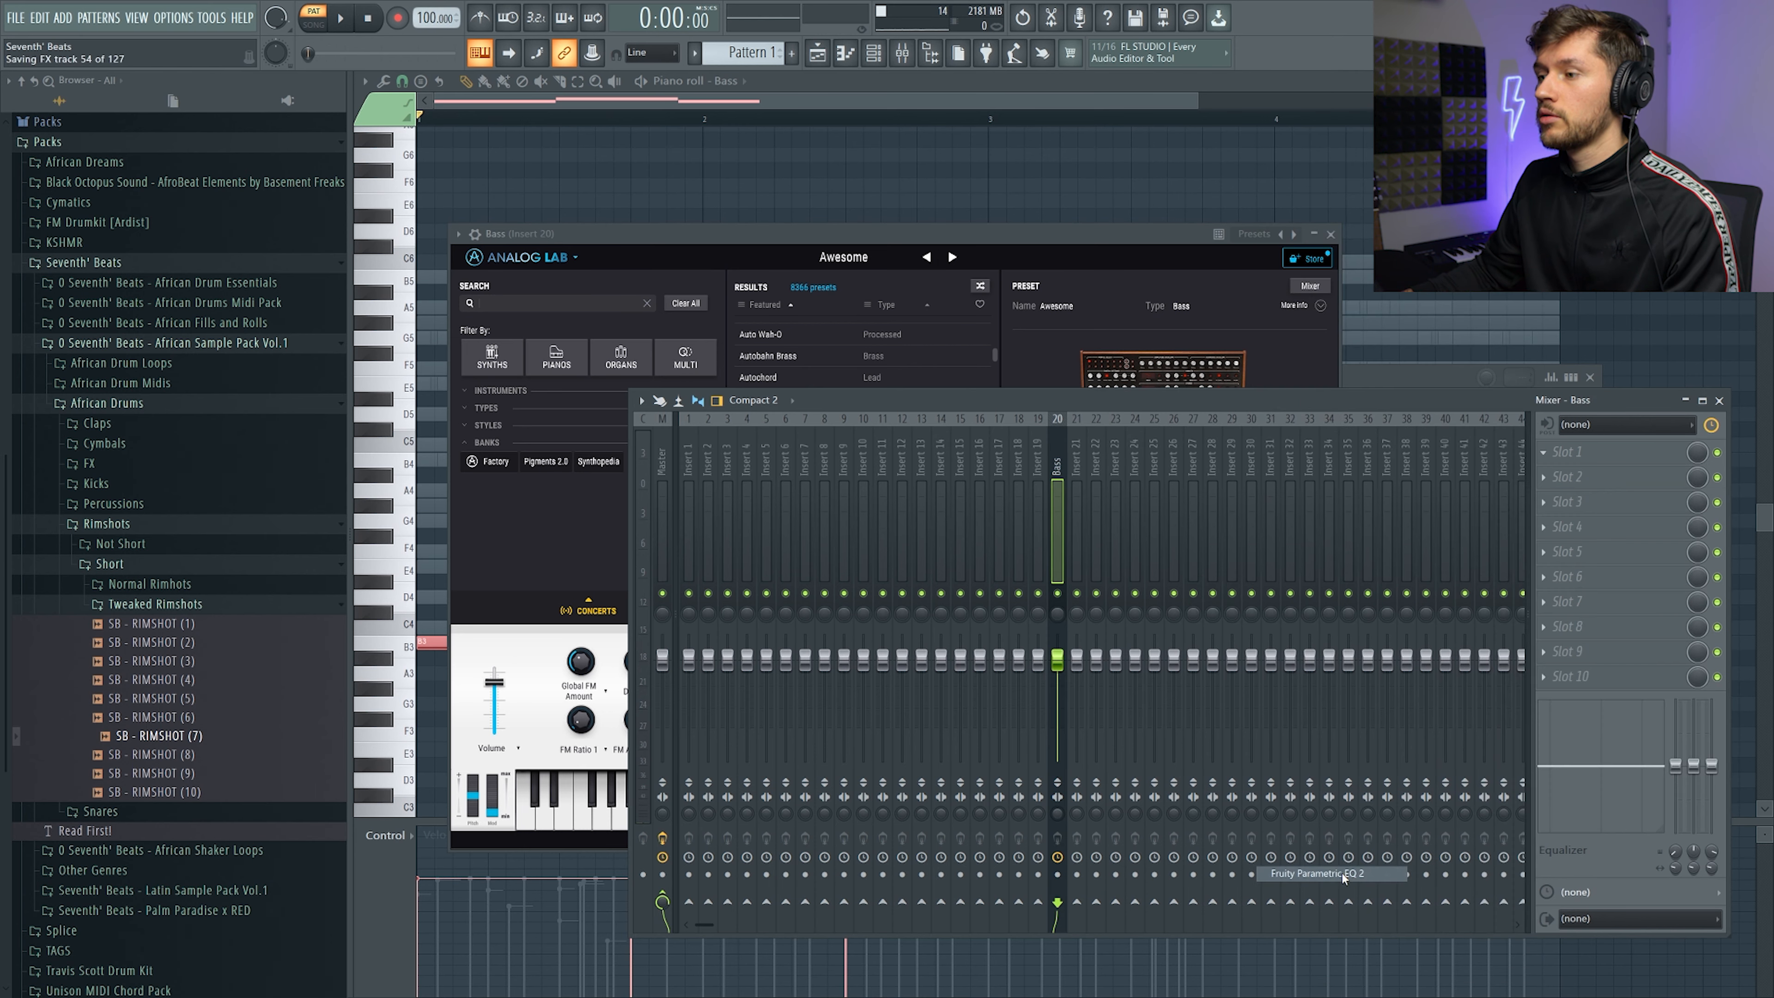
drag(766, 337, 767, 351)
right_click(767, 352)
mouse_move(796, 395)
click(859, 411)
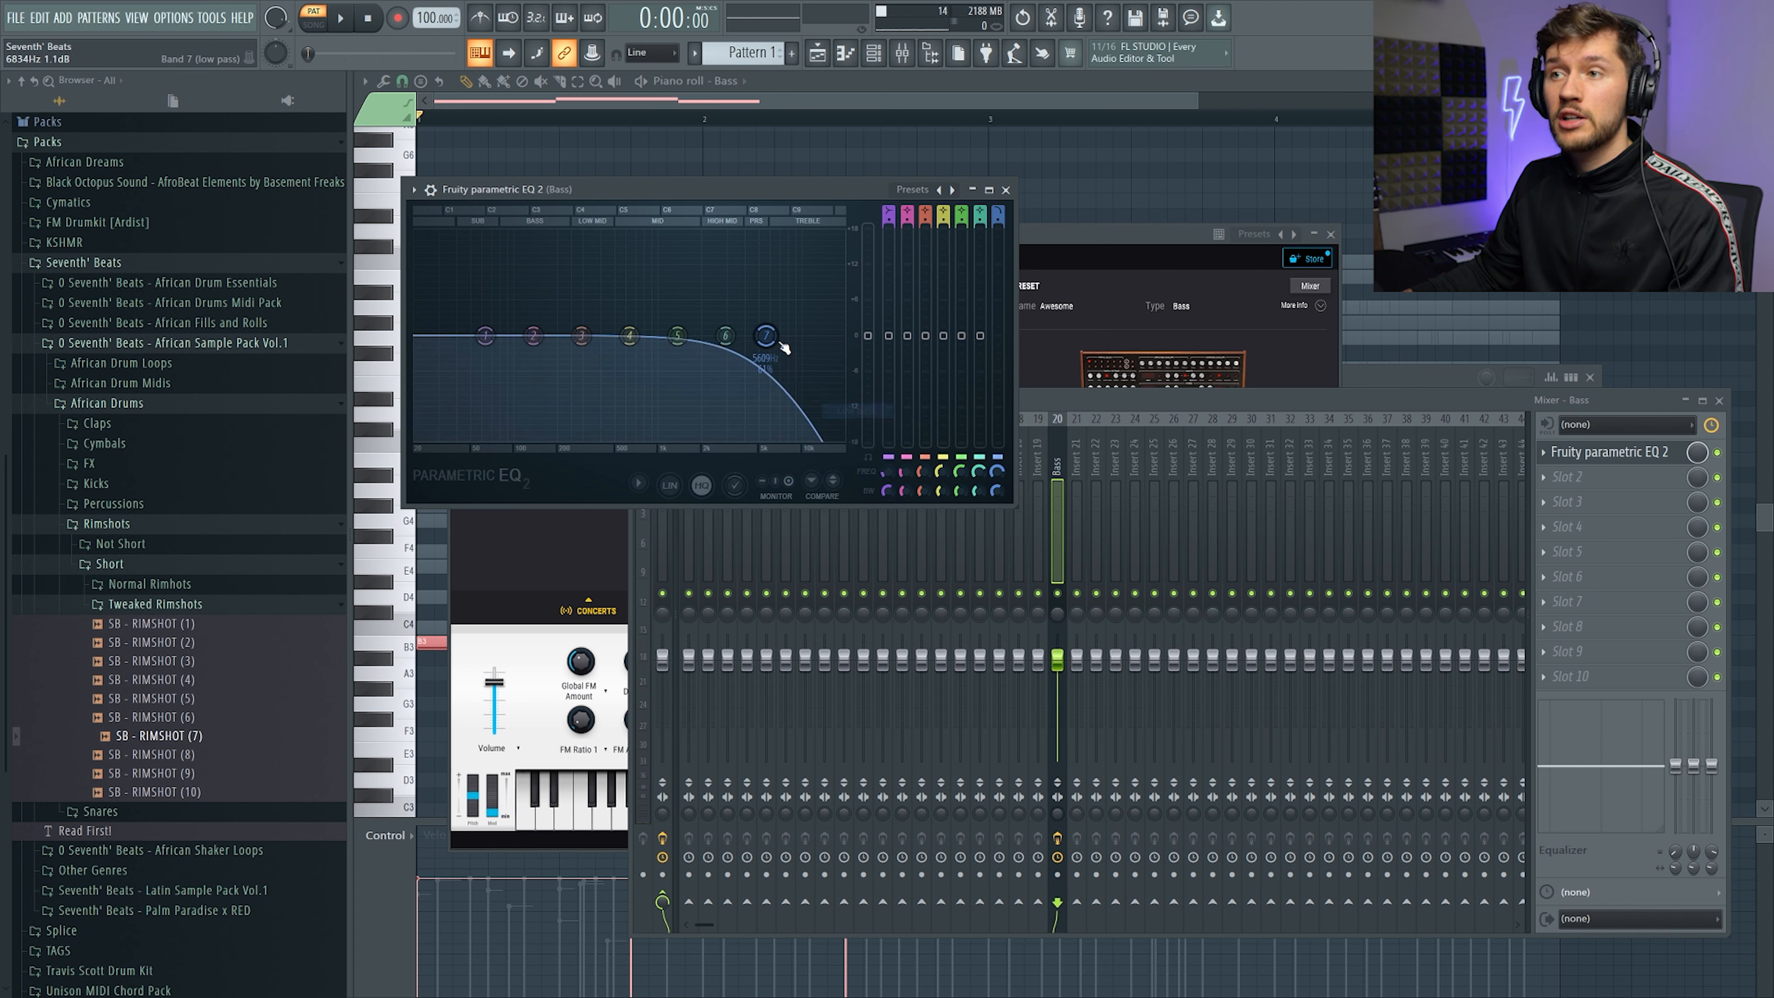
drag(767, 335, 551, 337)
key(space)
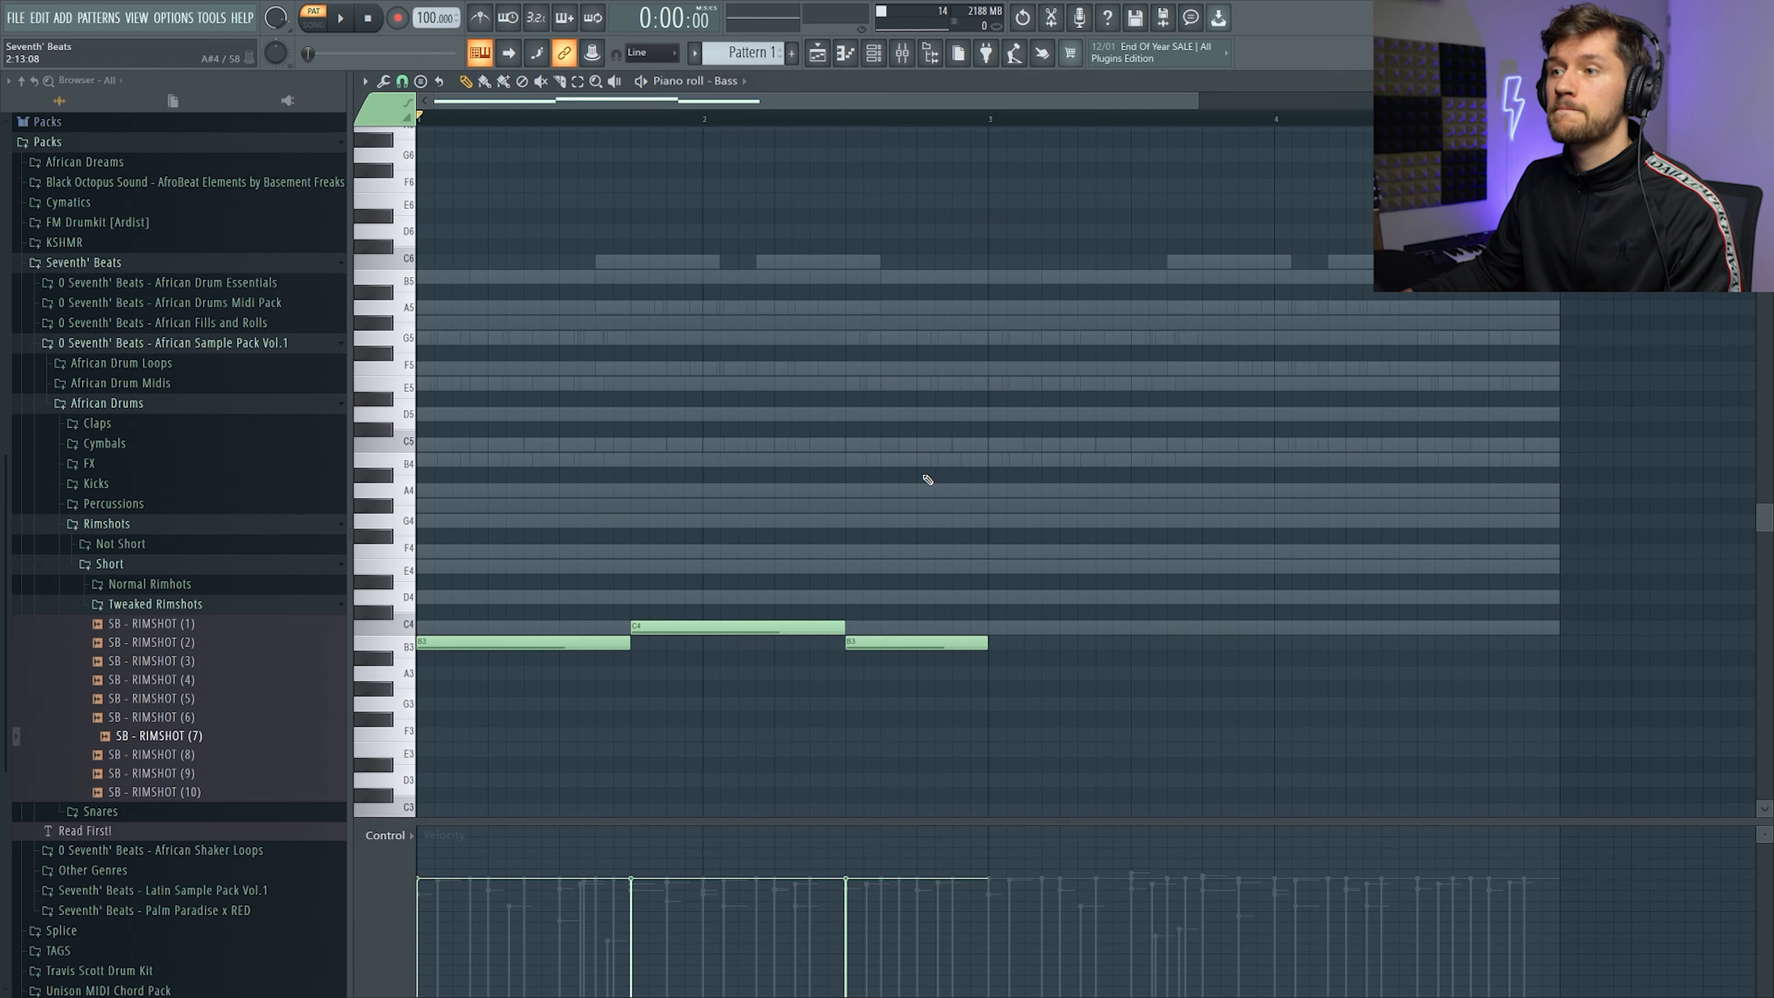
Lower the first bass note to B2, checking the line against playback
key(space)
scroll(650, 480, down, 3)
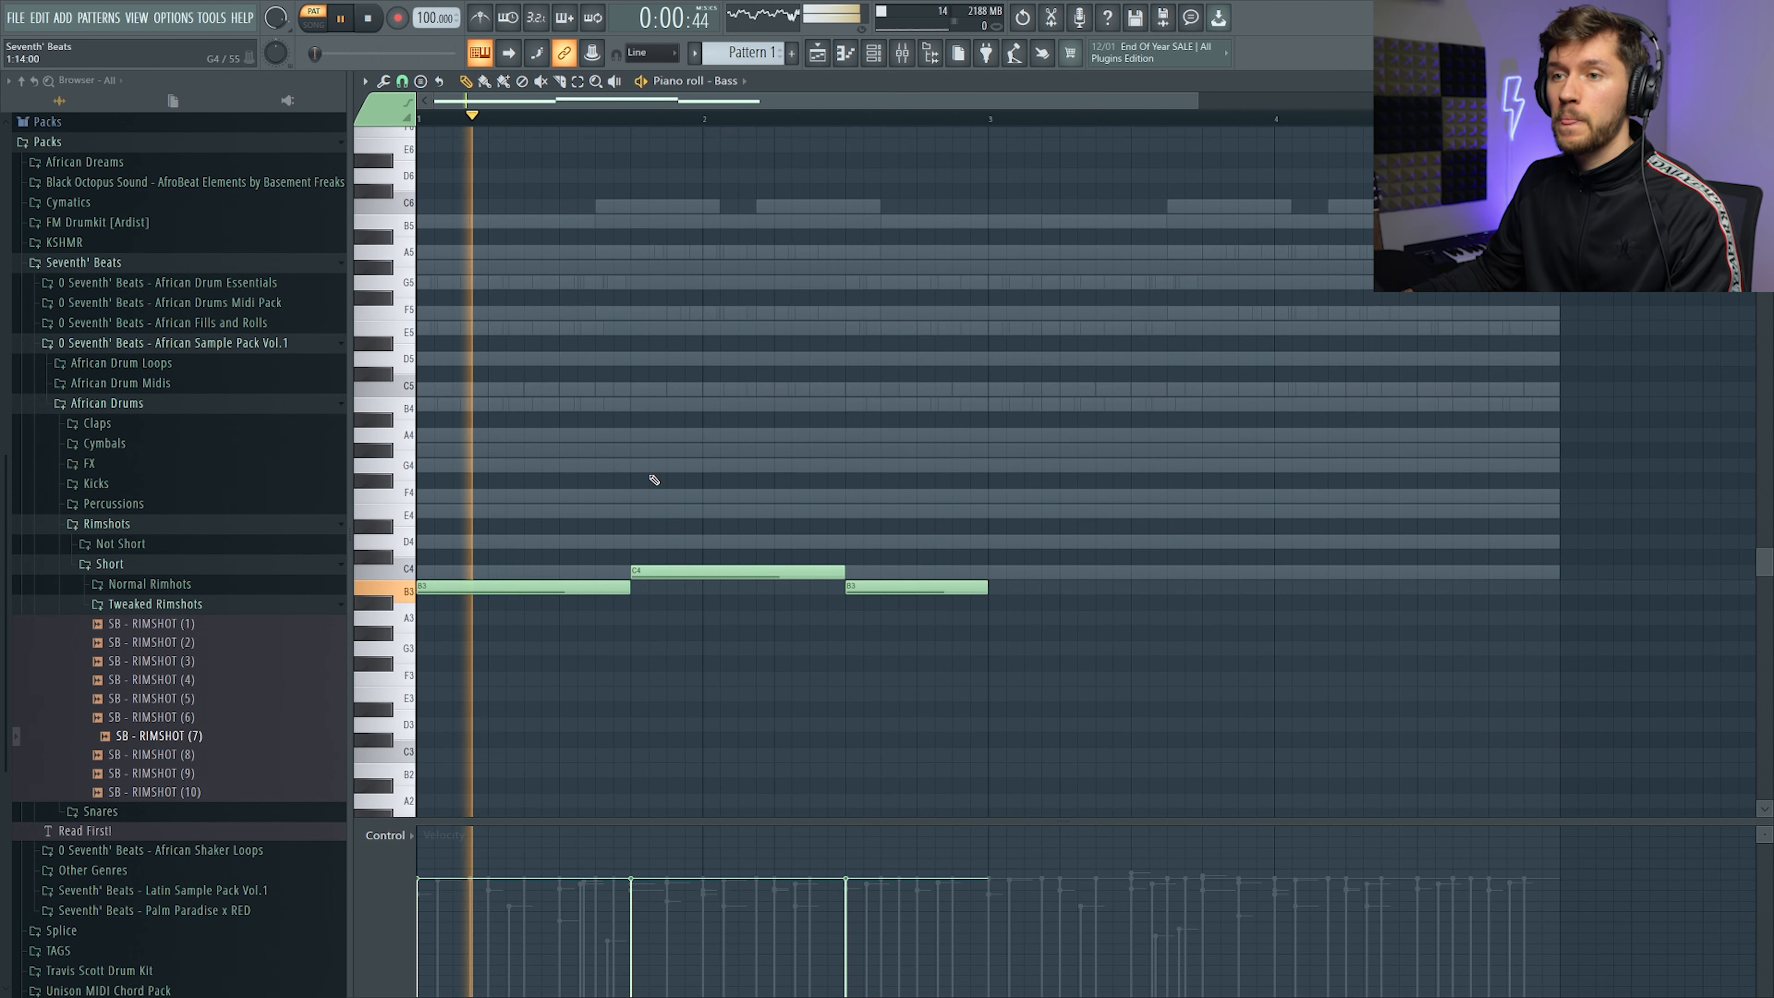
key(space)
drag(441, 552, 400, 735)
key(space)
scroll(762, 539, down, 2)
scroll(761, 538, down, 2)
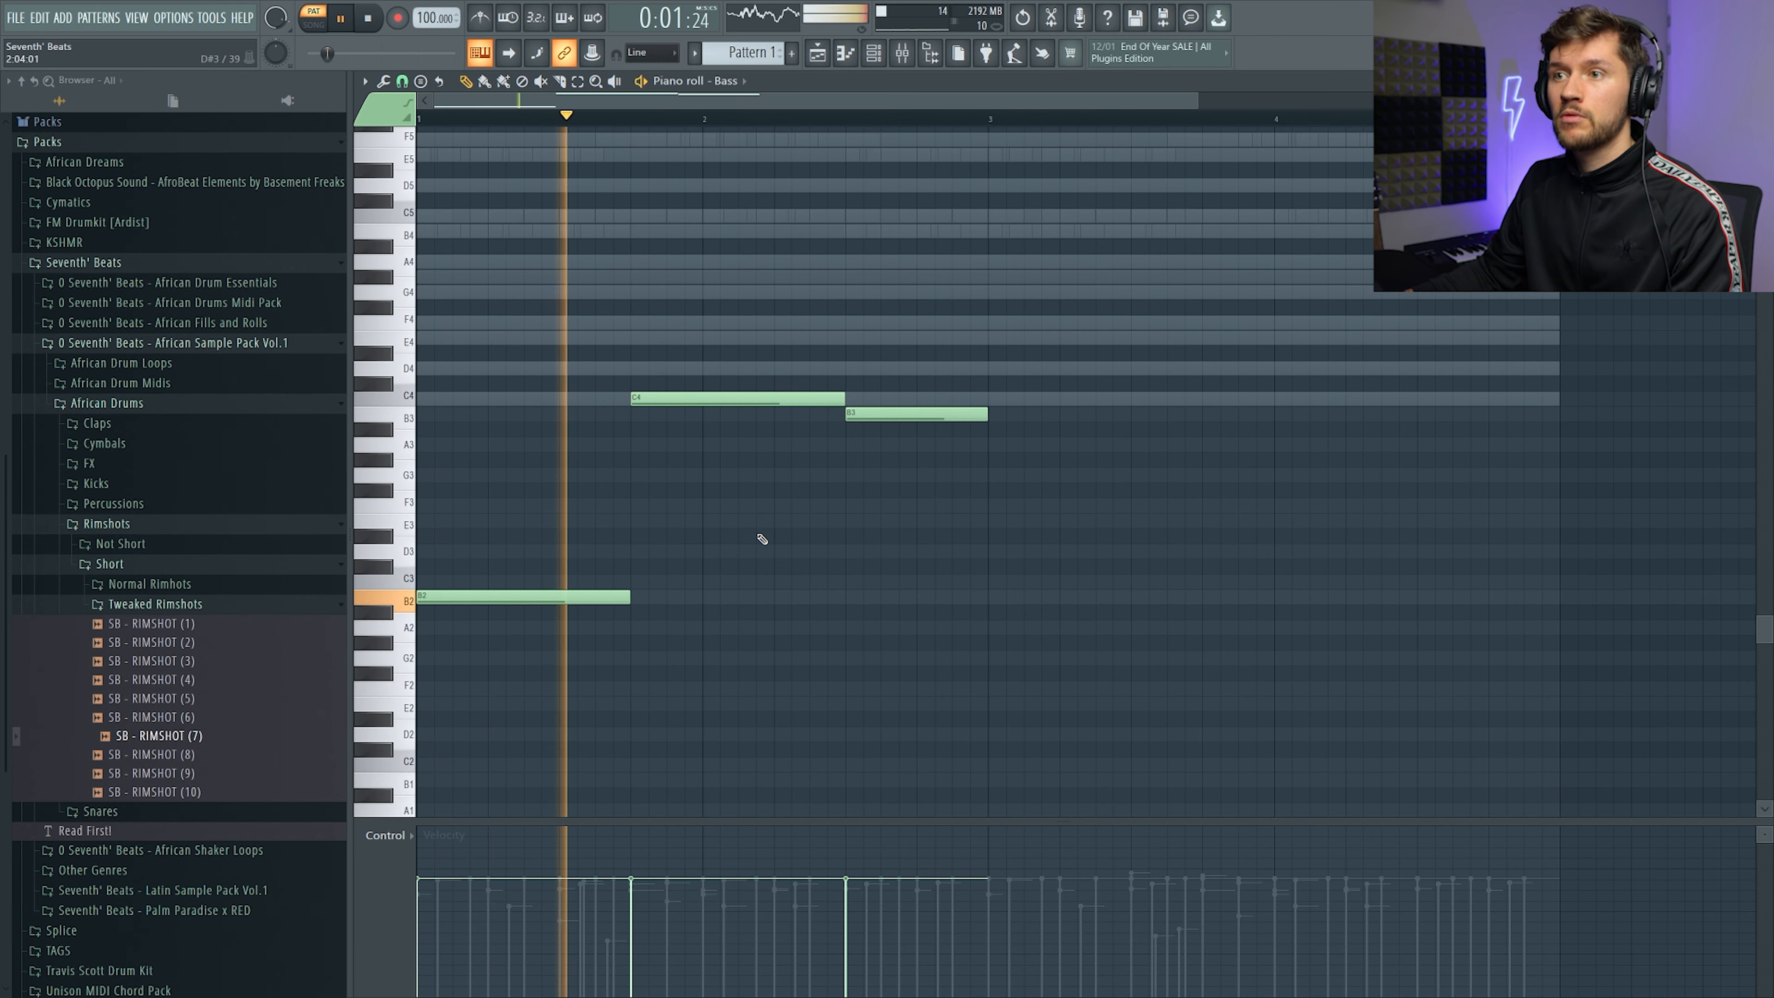
Stop playback and duplicate the two-bar bass line into bars 3 and 4
click(872, 57)
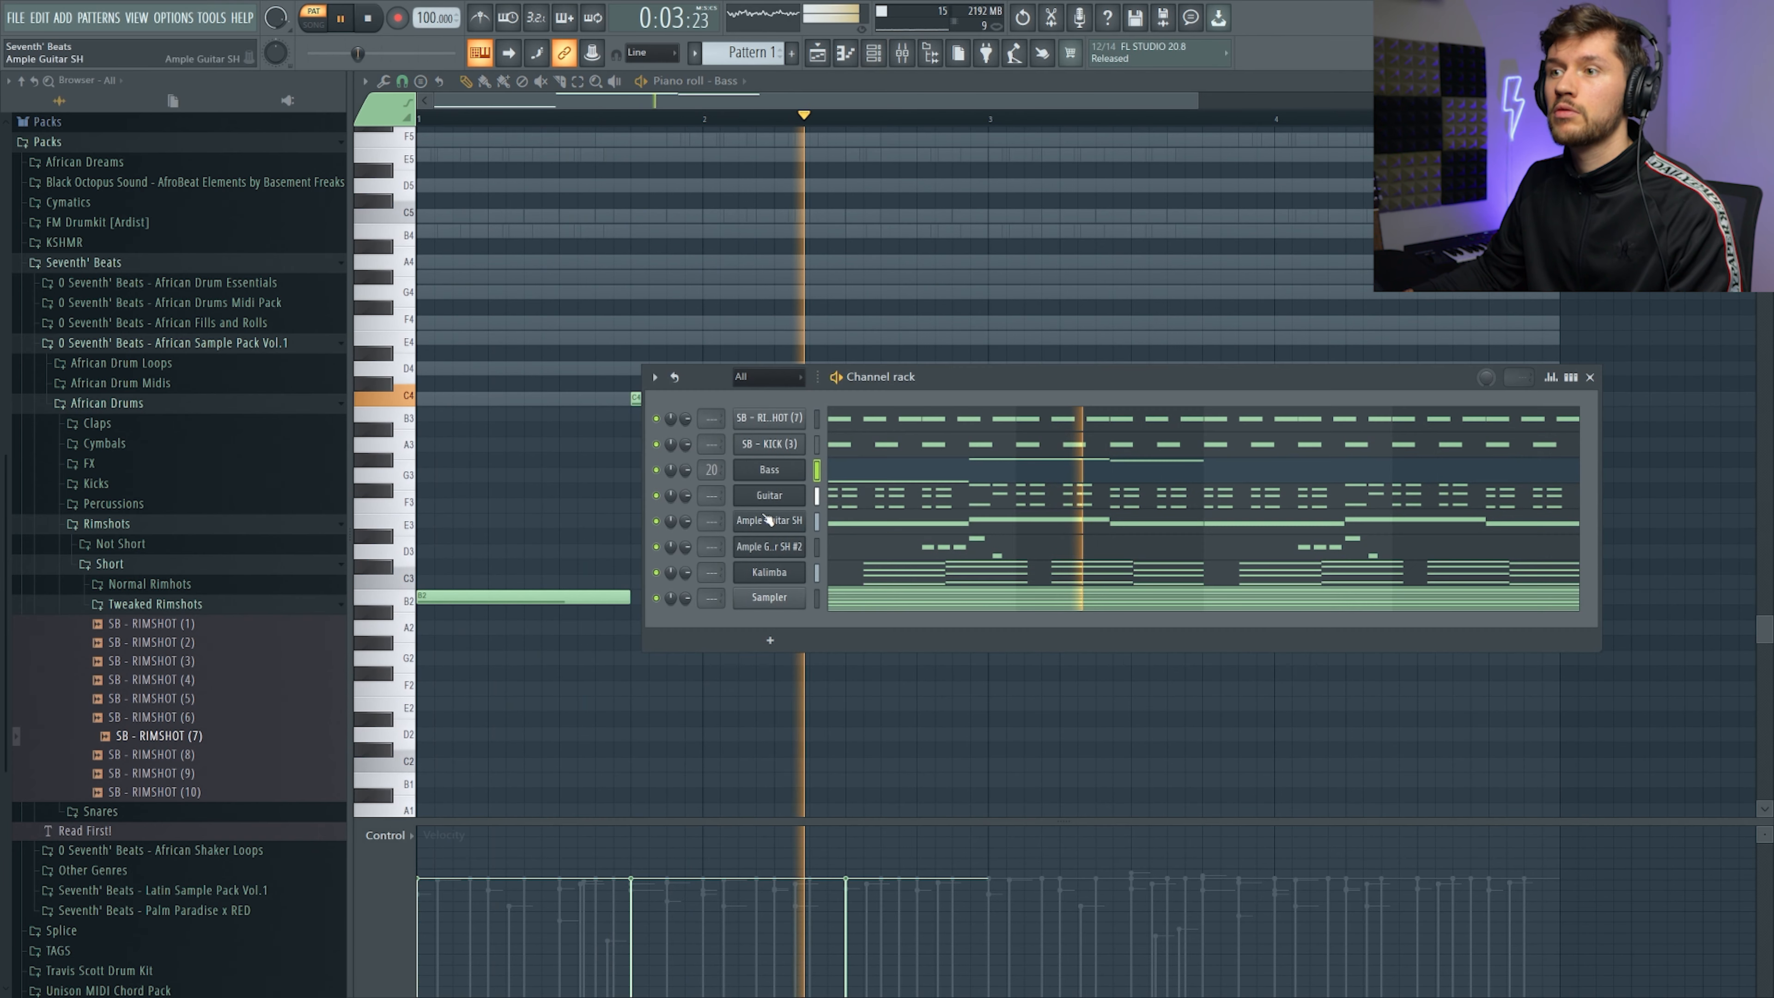
key(space)
key(ctrl+b)
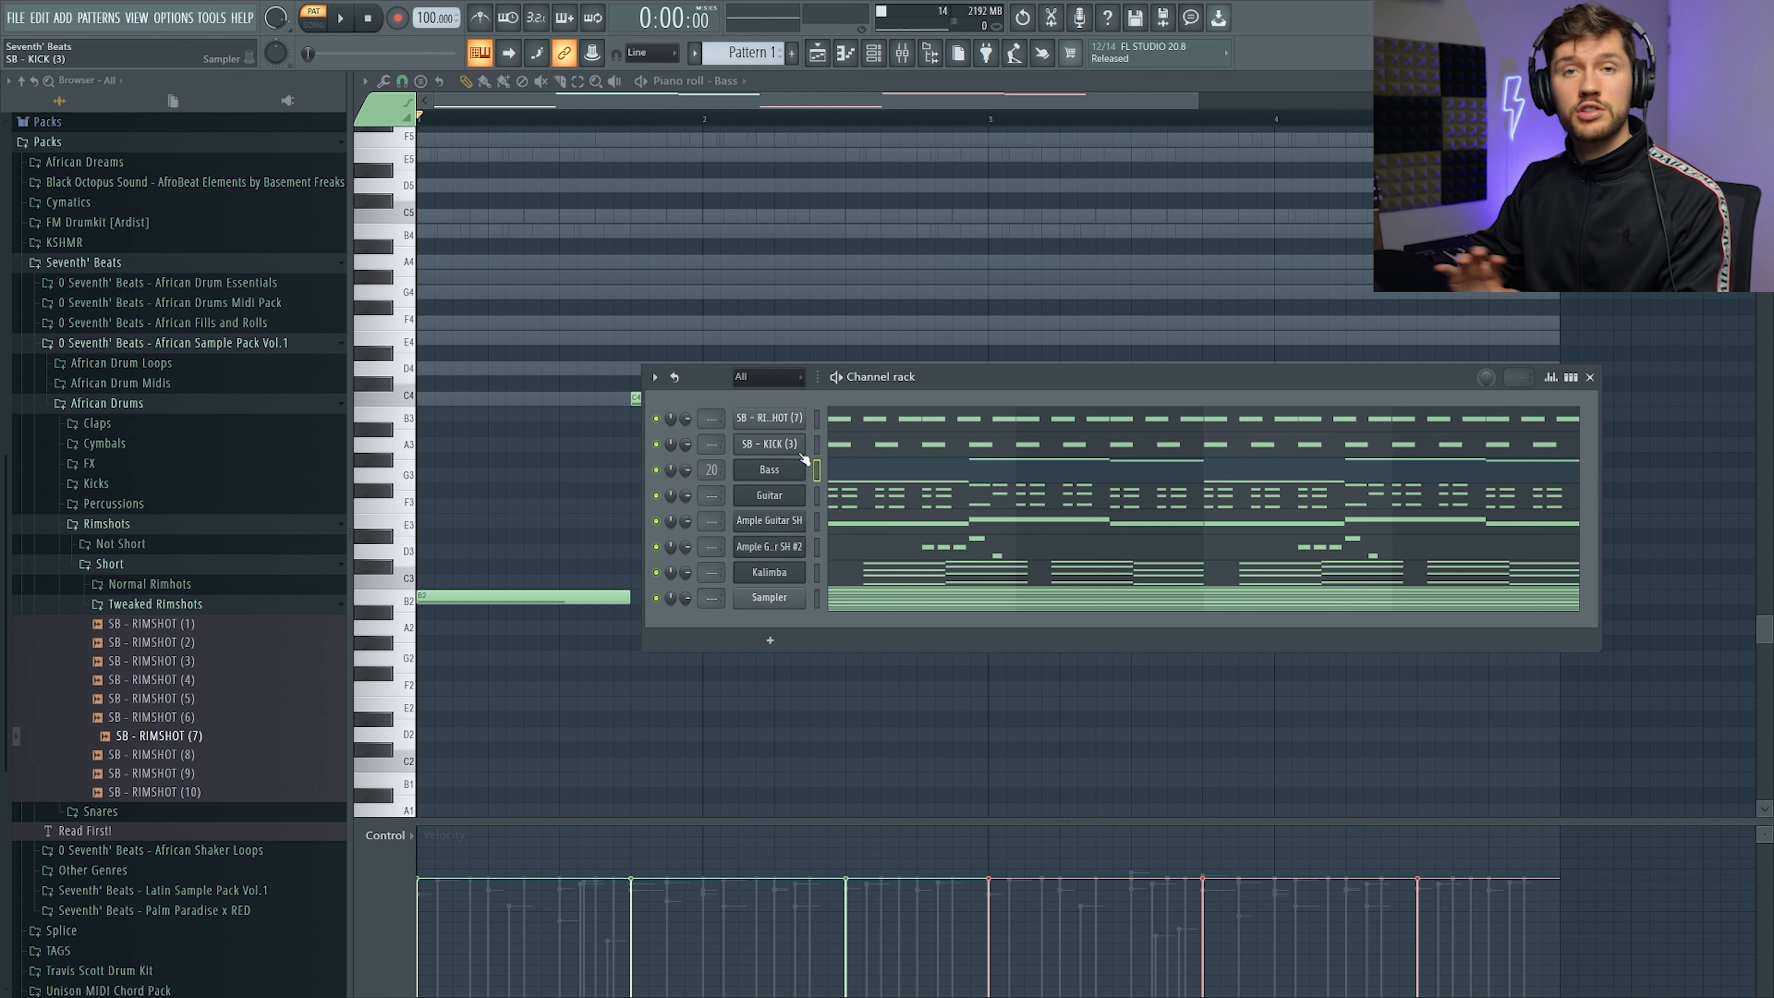
Turn band 1 of the Bass EQ into a high pass and raise its cutoff towards the low-pass point during playback
click(796, 465)
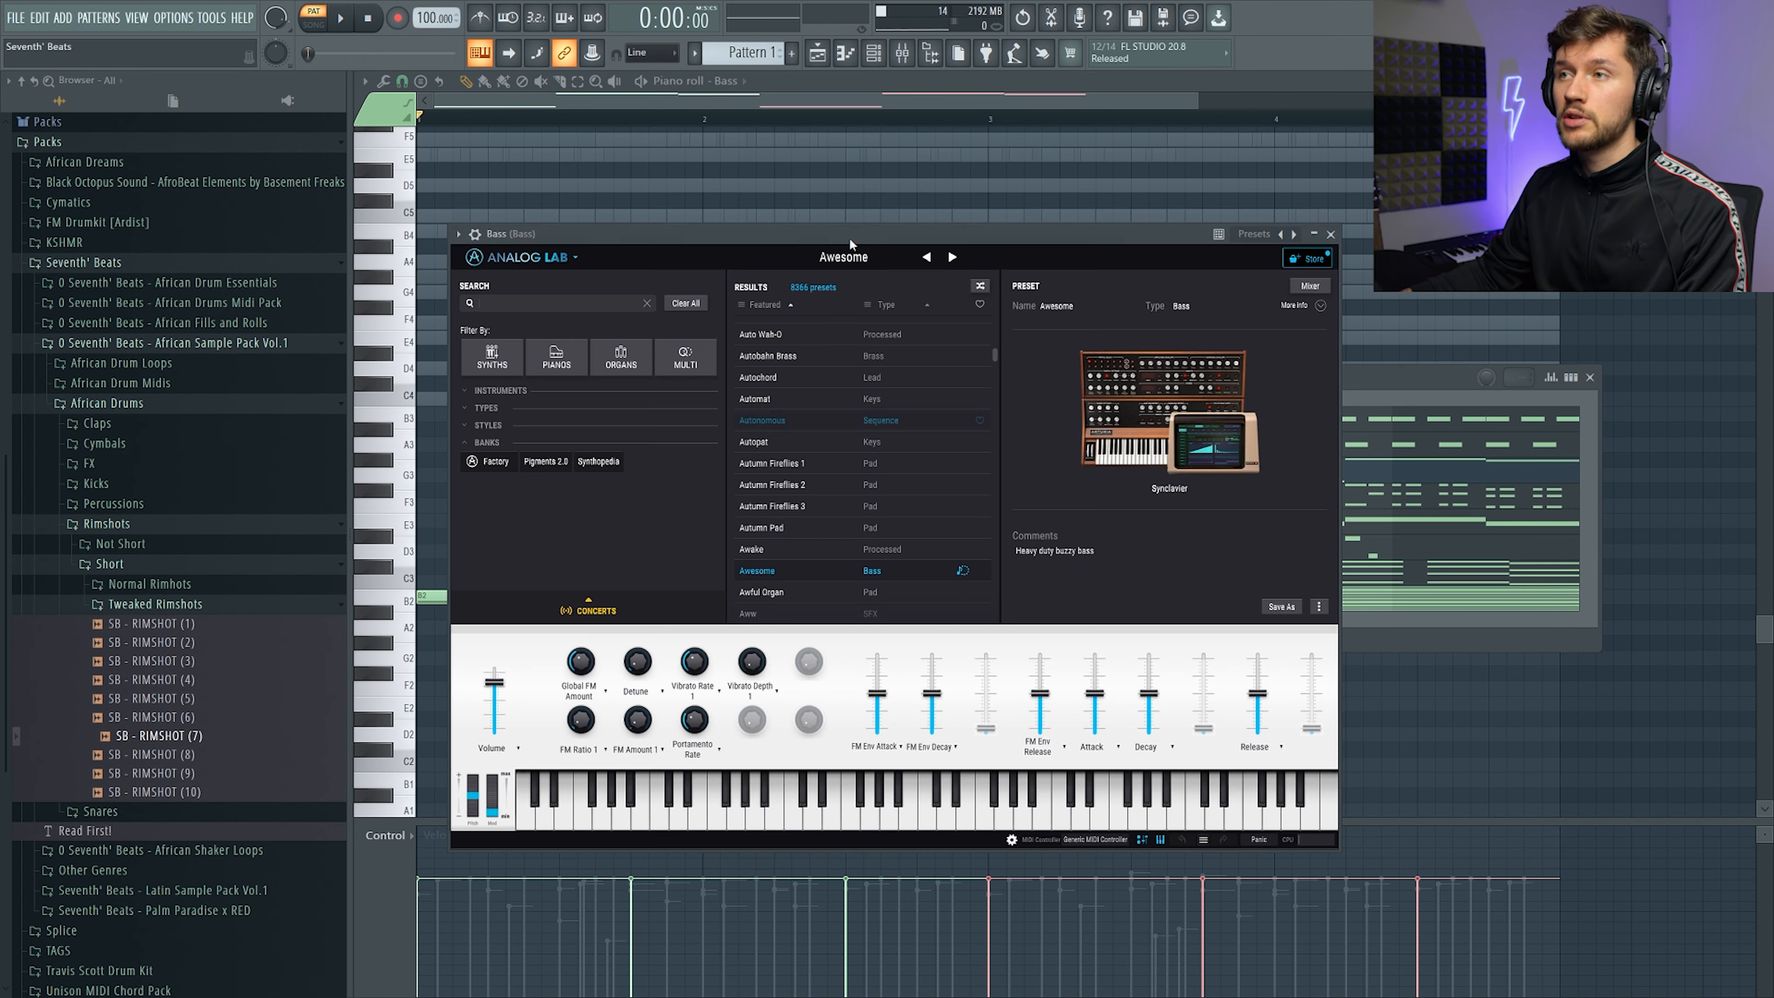
click(908, 60)
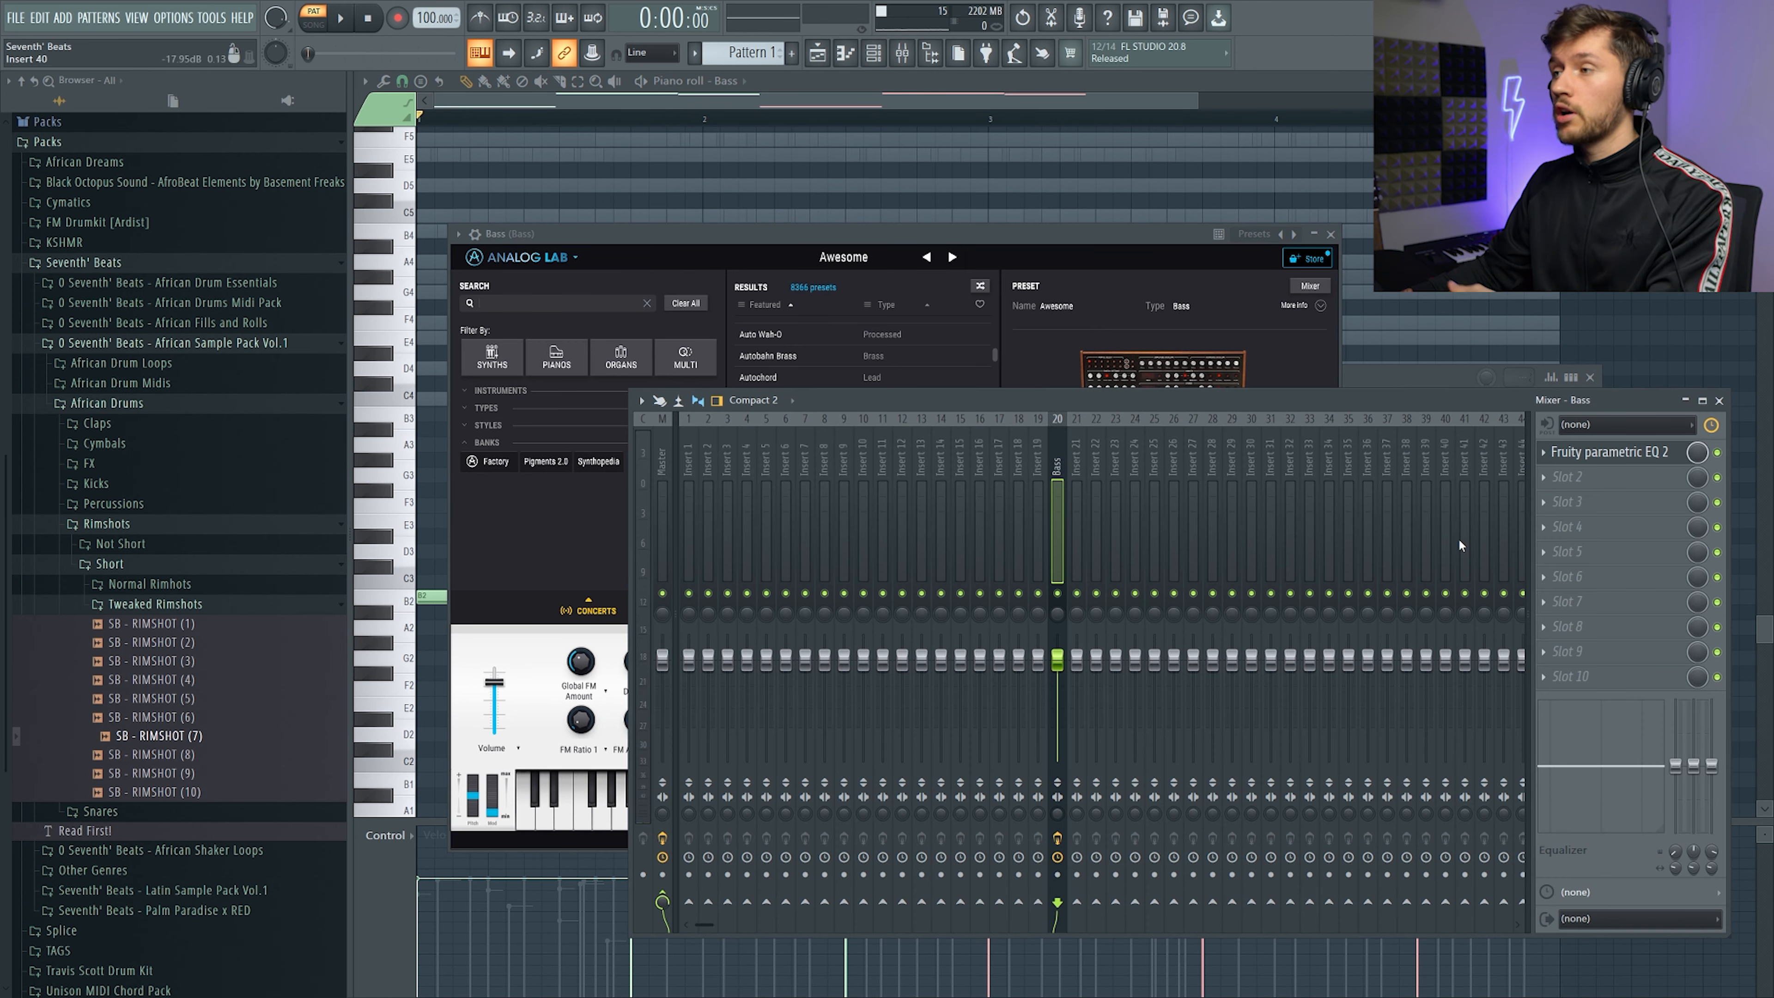
click(1607, 452)
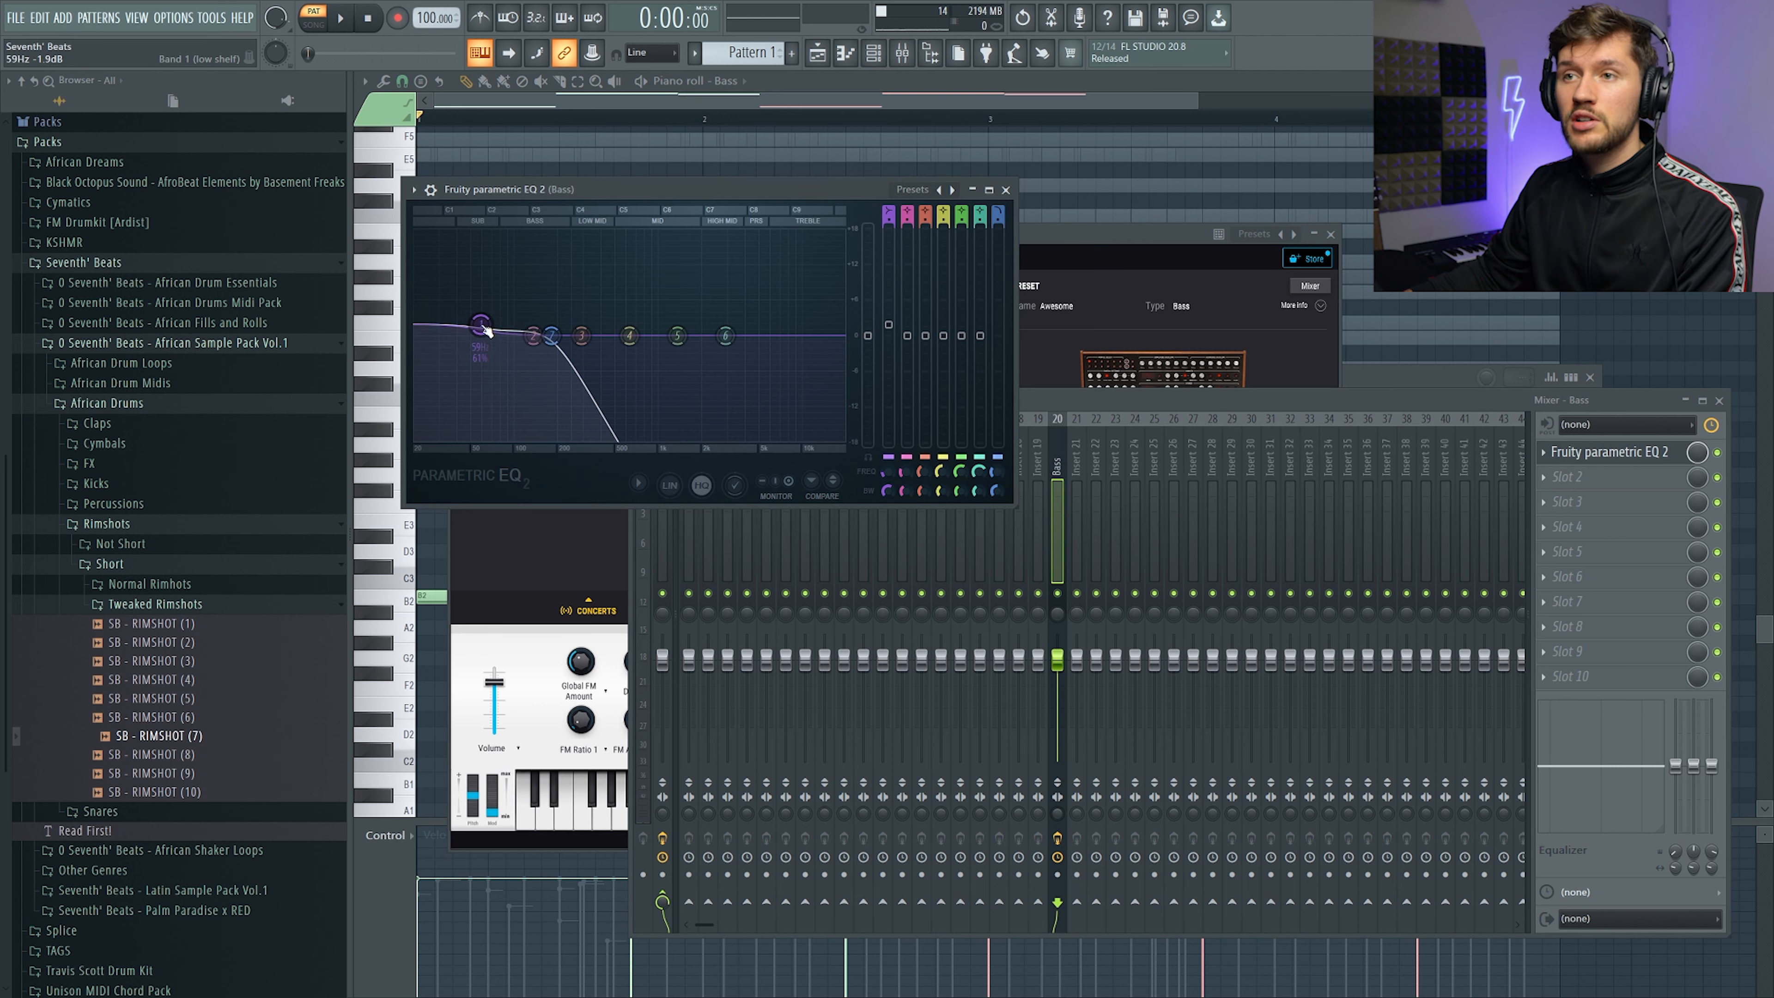
scroll(483, 342, up, 3)
scroll(485, 343, down, 8)
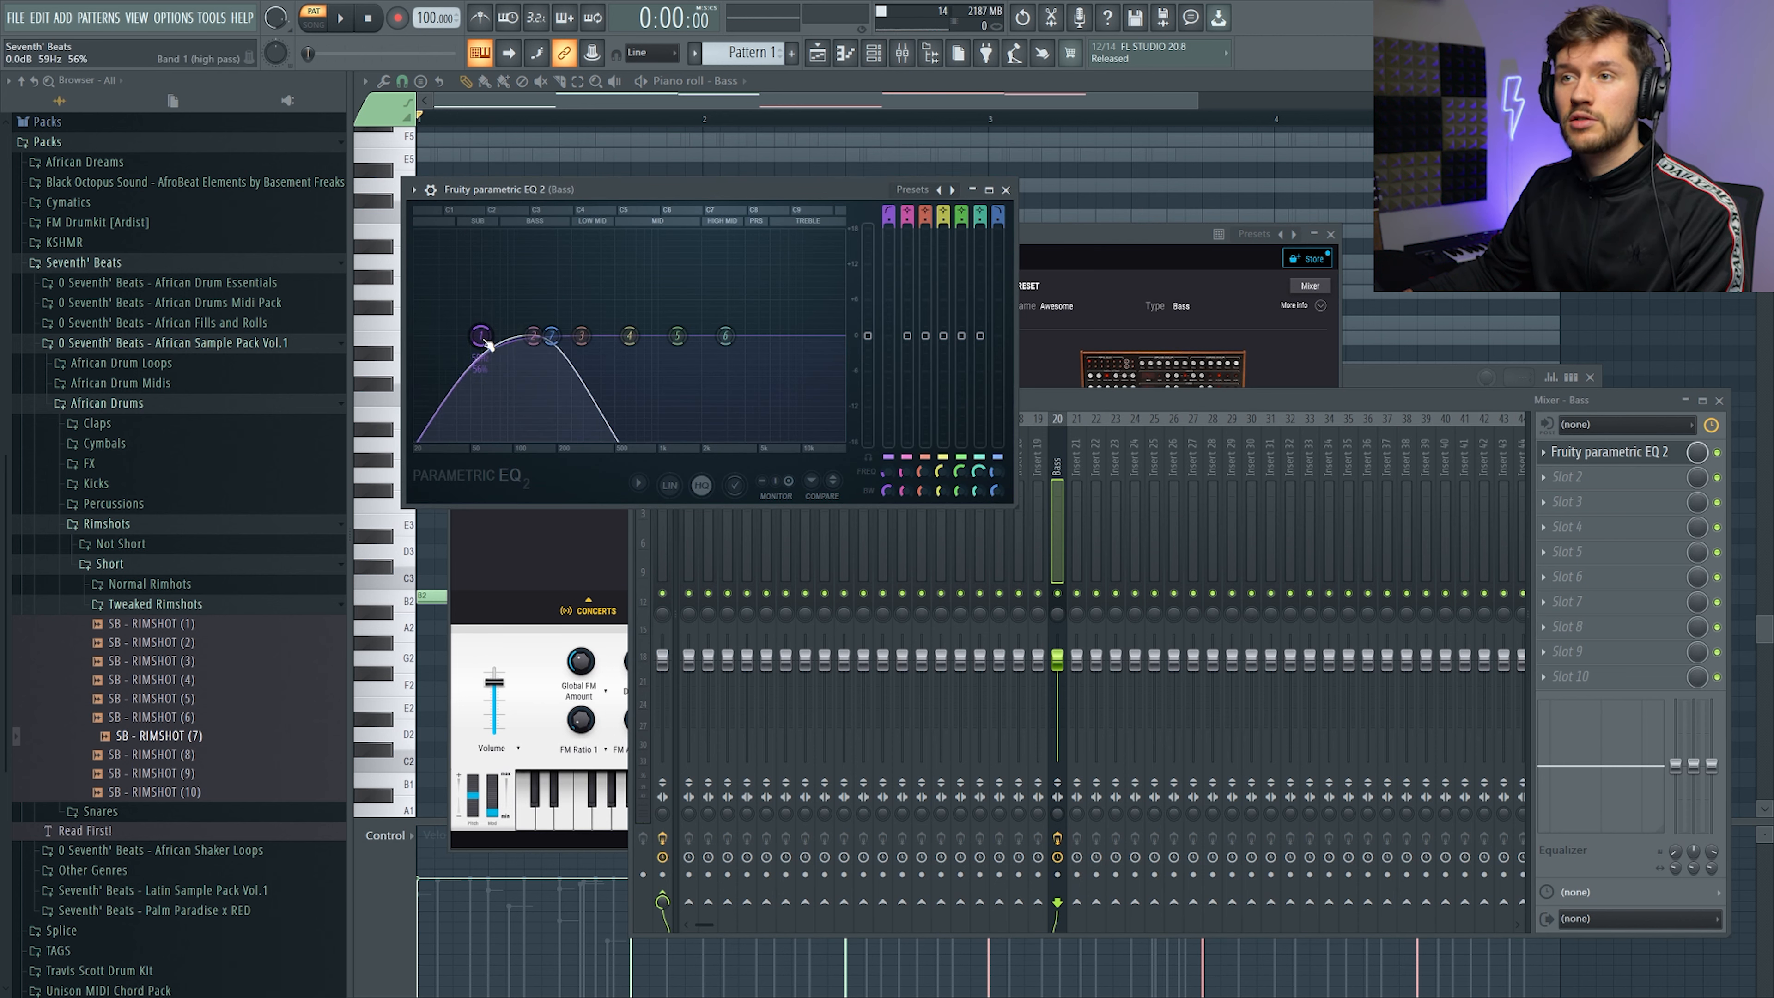
key(space)
drag(480, 337, 523, 337)
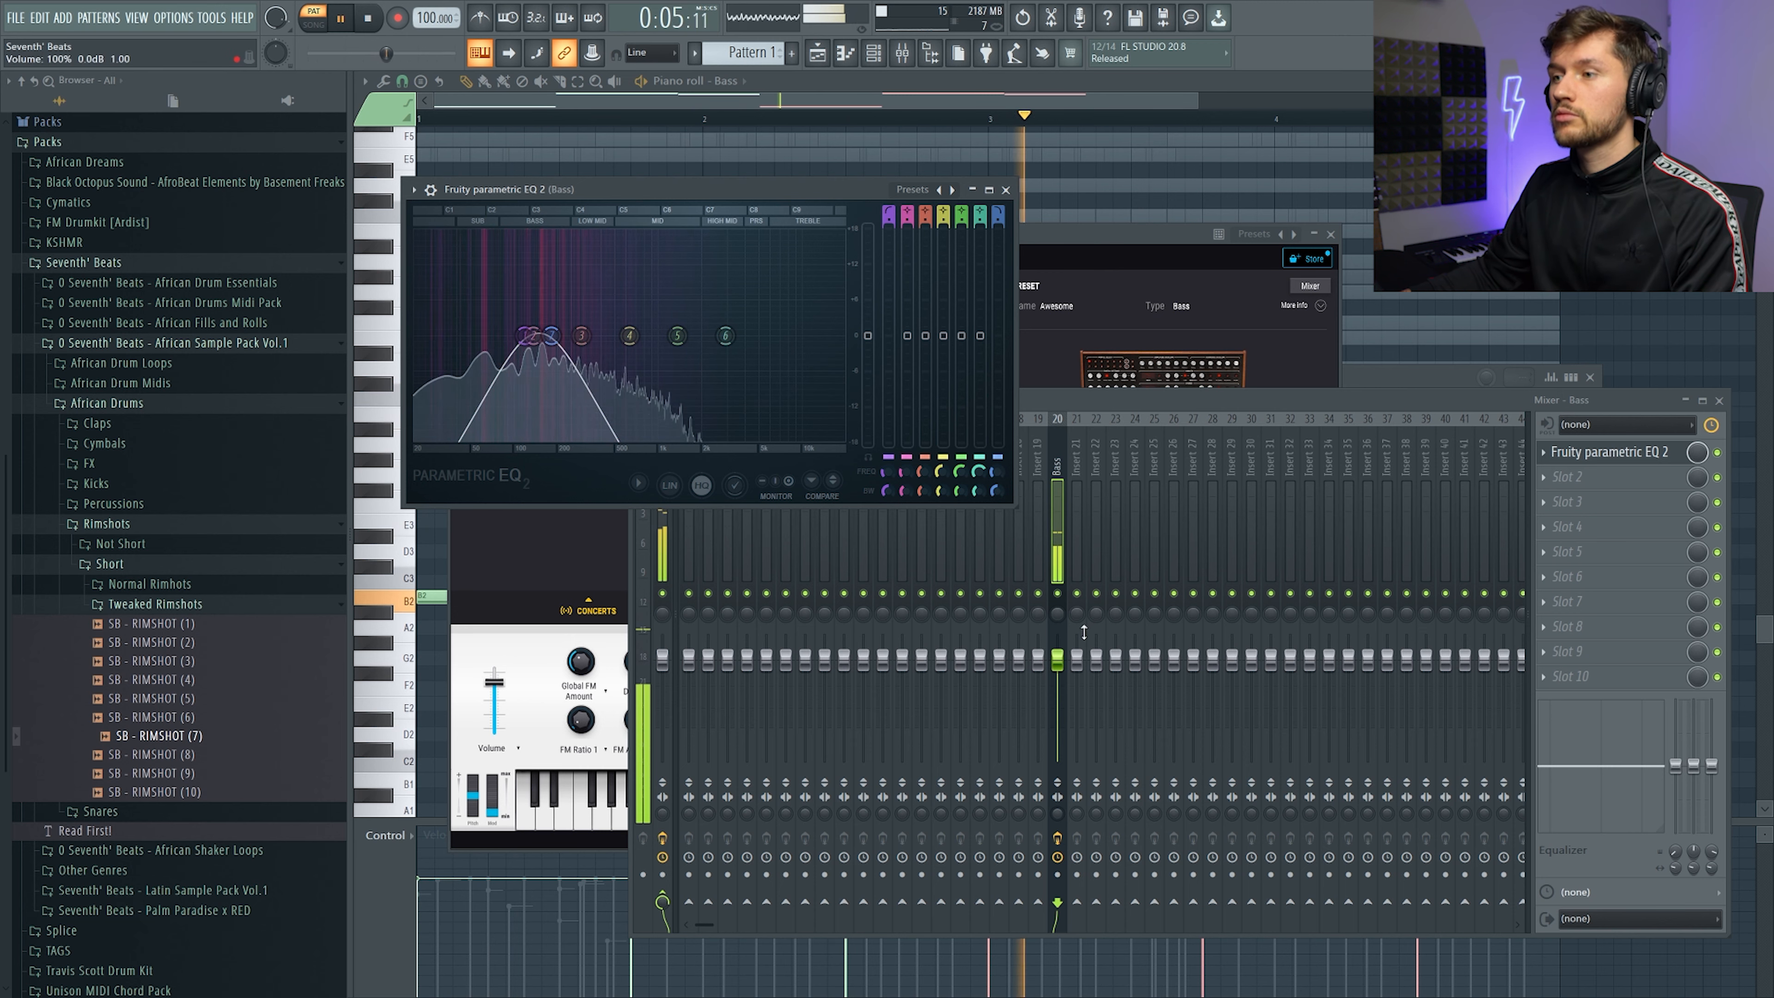
Lower the Bass mixer track's volume fader during playback and stop the loop
key(F9)
drag(1056, 659, 1067, 691)
click(873, 52)
key(space)
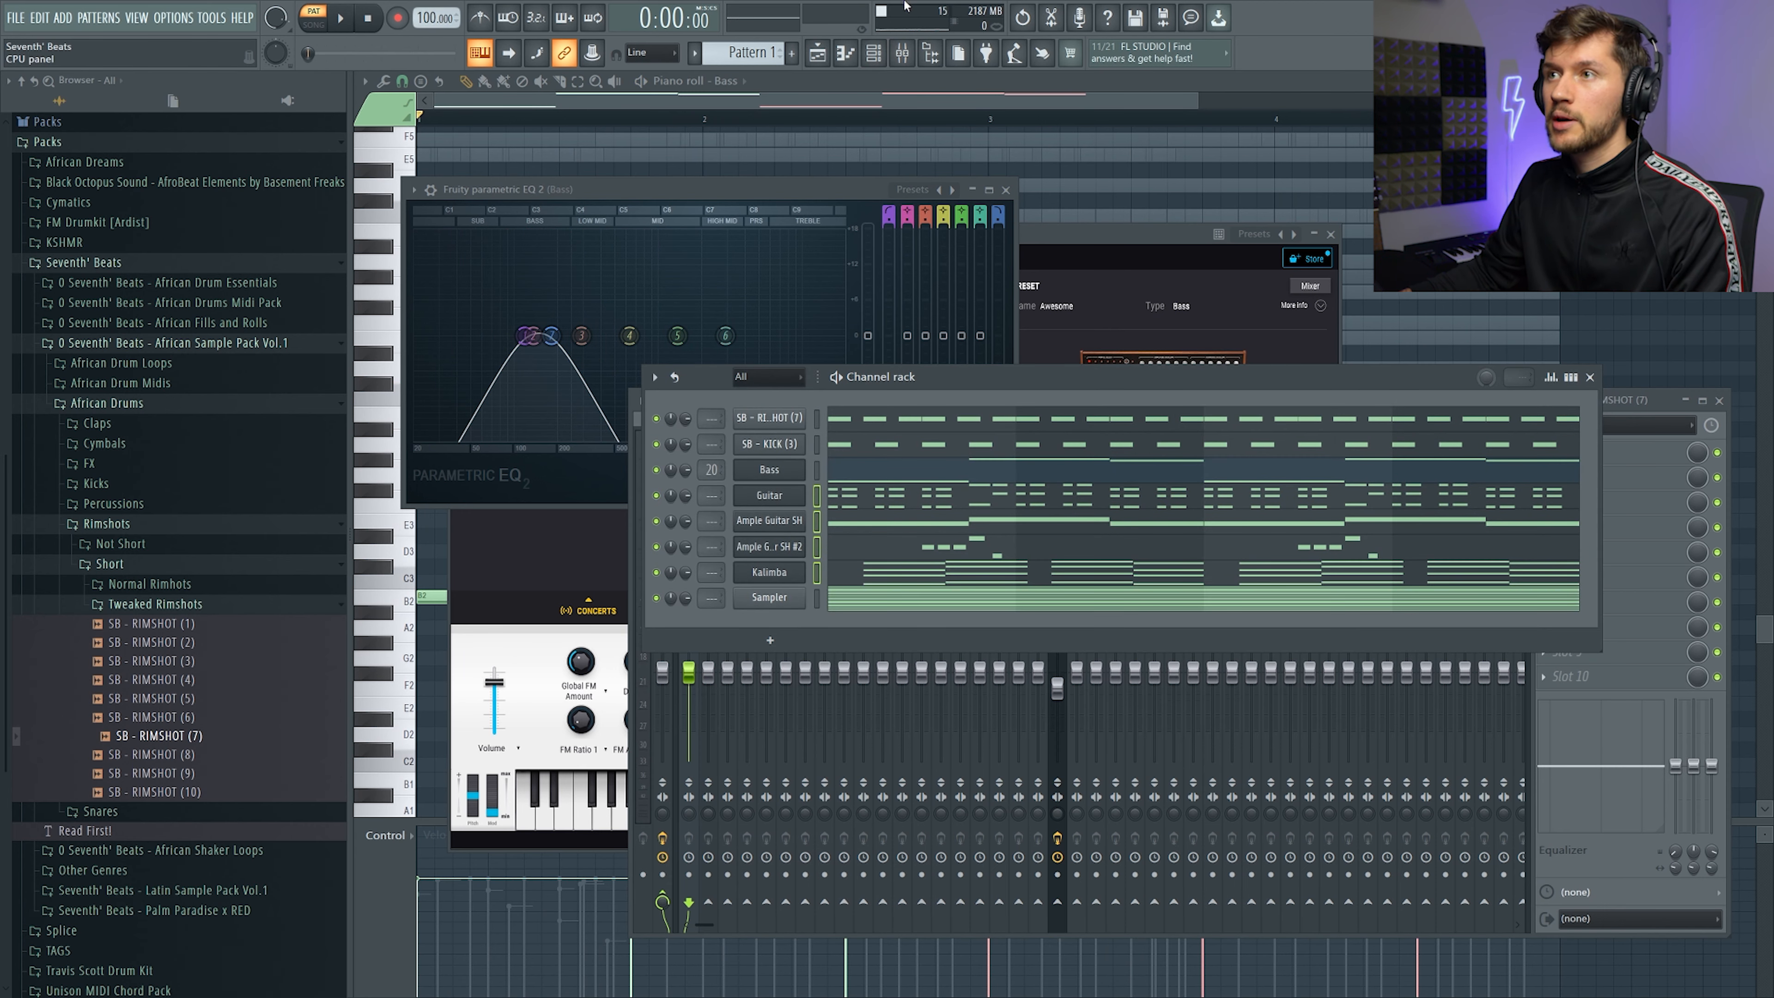
Route the existing channels to mixer tracks and add a 3x Osc whose volume envelope has a 100% hold time
click(902, 52)
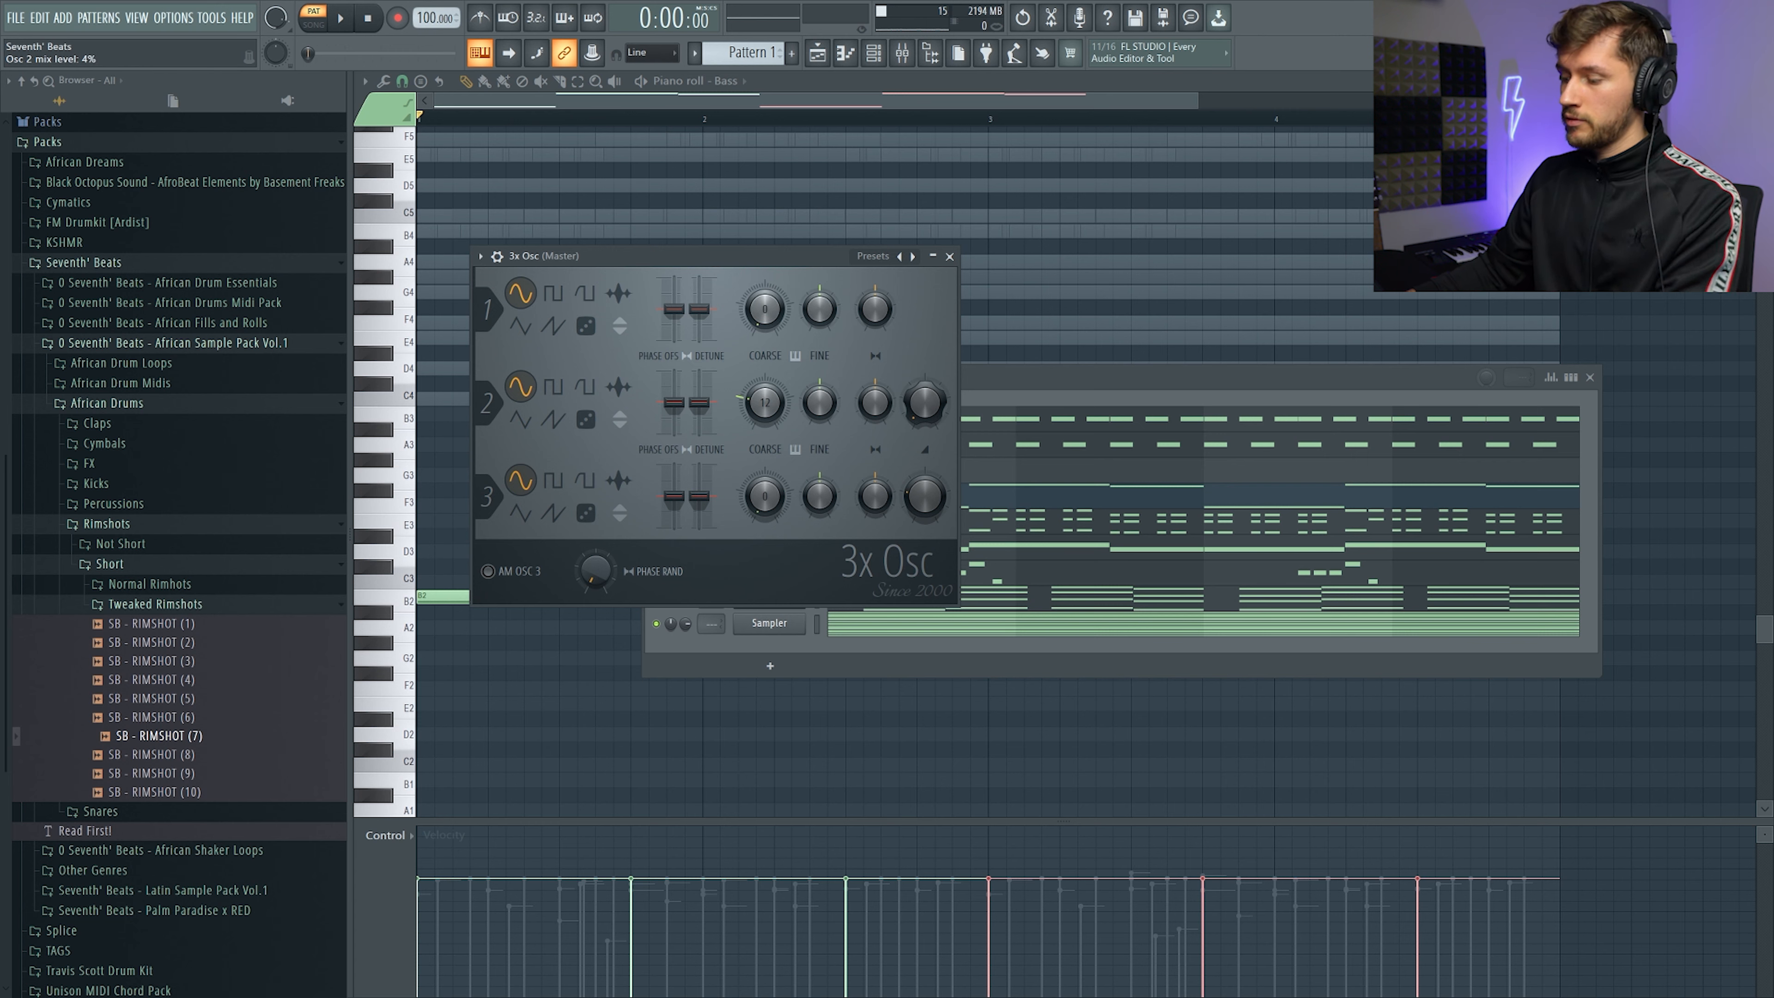
click(1042, 381)
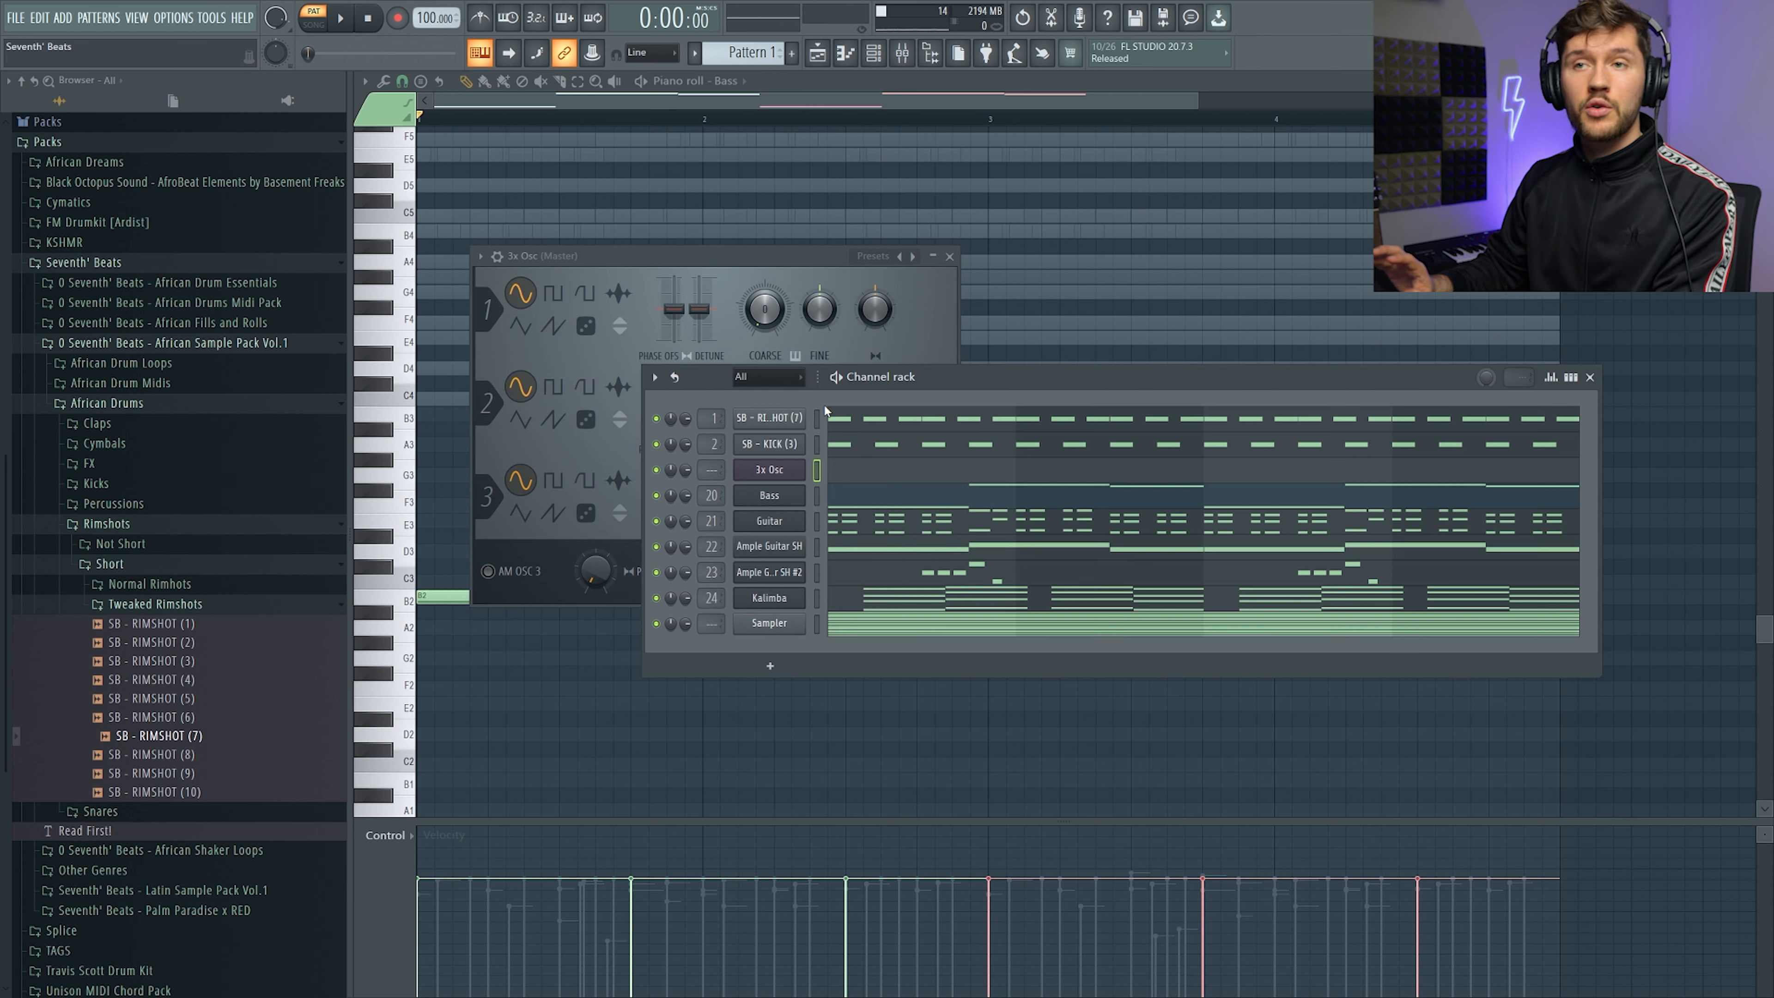
click(578, 261)
click(496, 256)
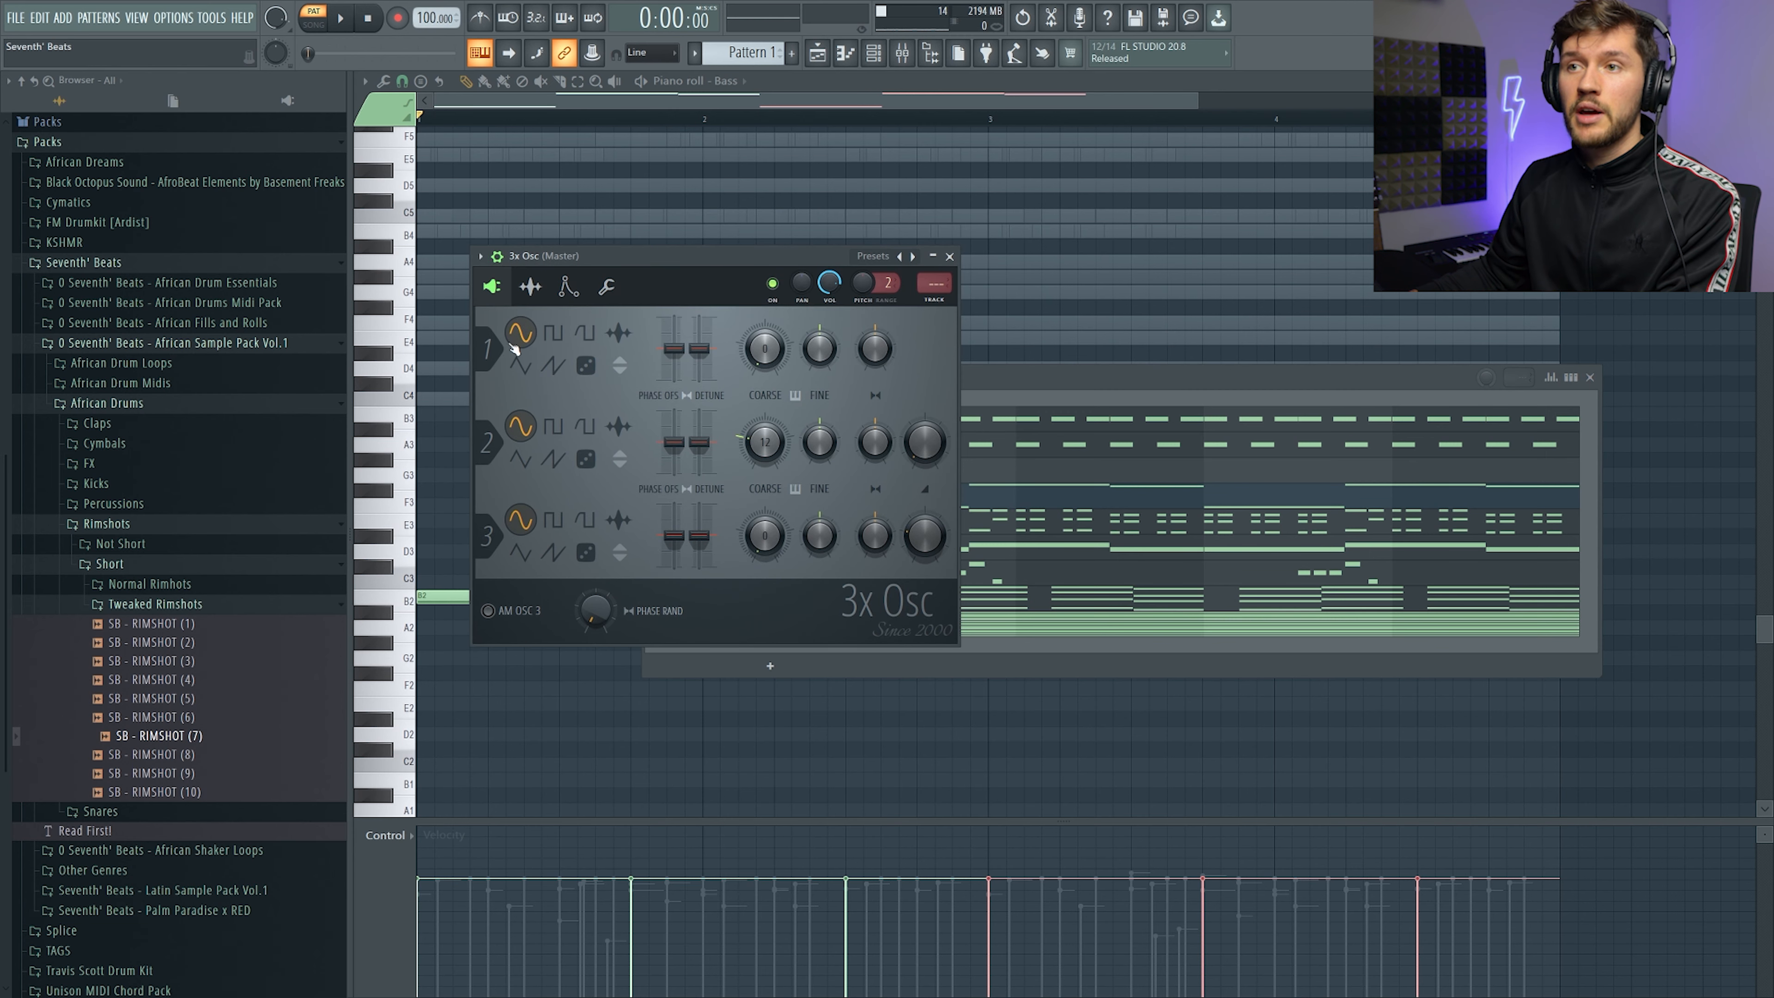
click(569, 286)
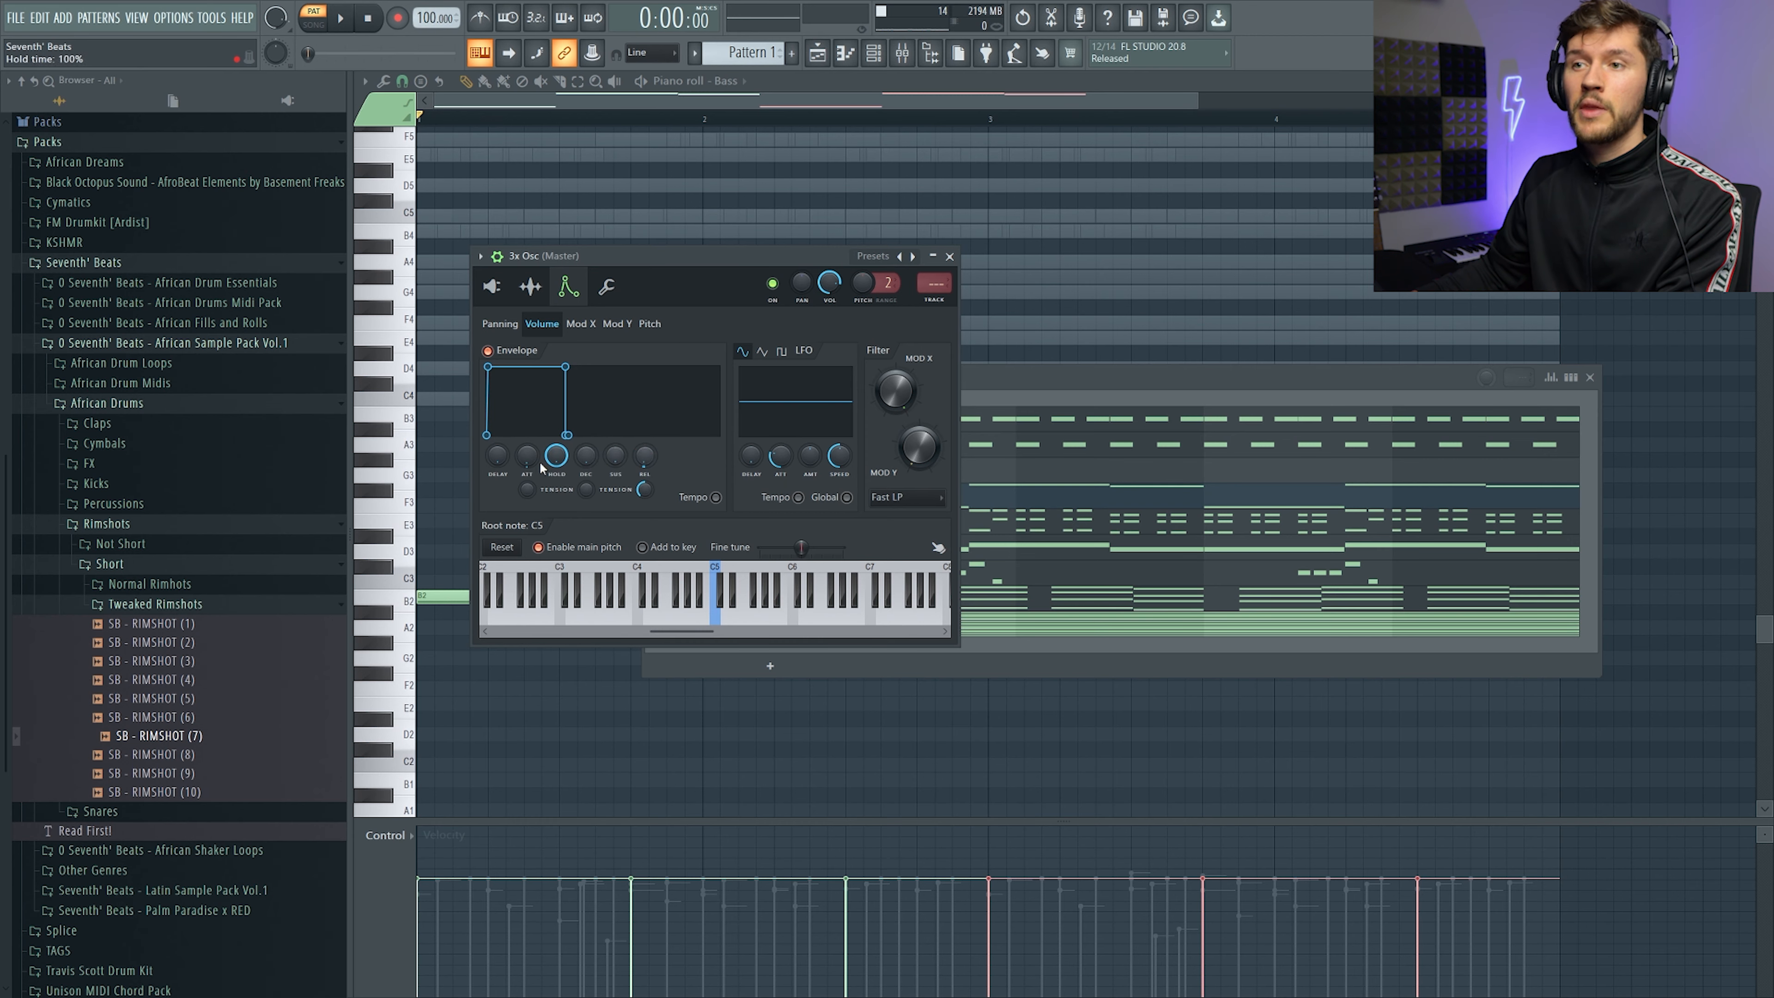
Copy all Ample Guitar SH notes into the 3x Osc channel named Bass, one octave lower on B3 and C4
click(930, 466)
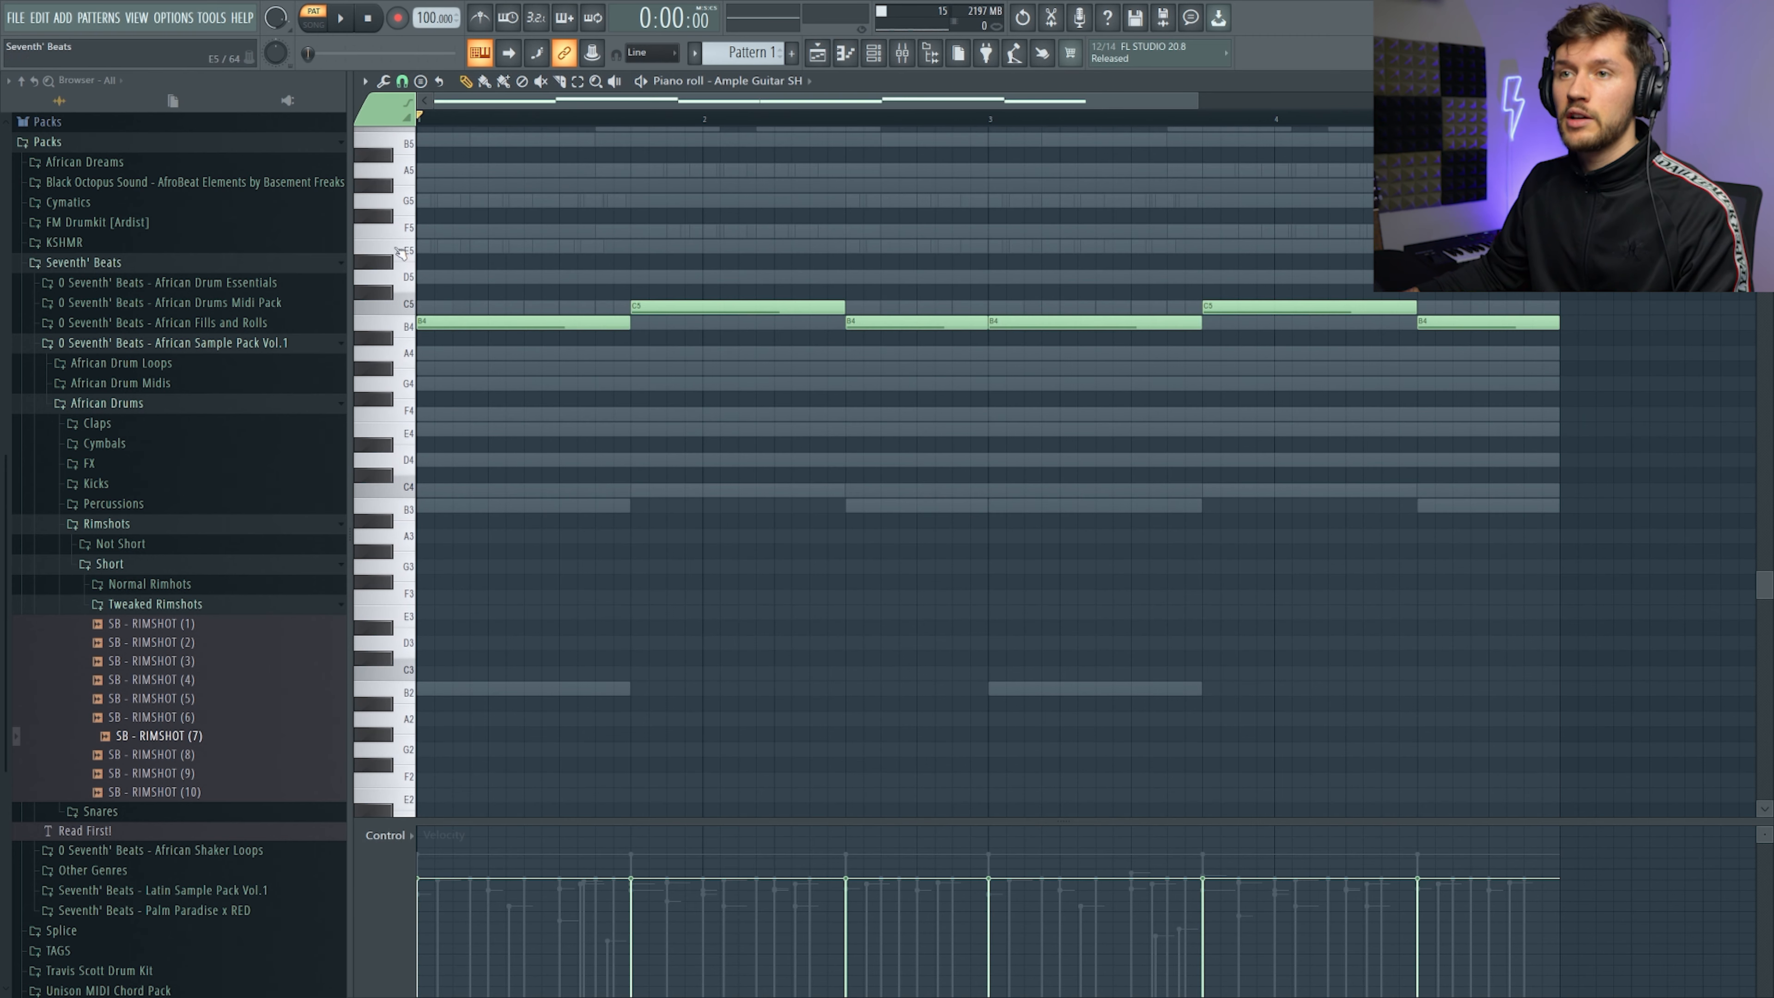
drag(396, 249, 394, 407)
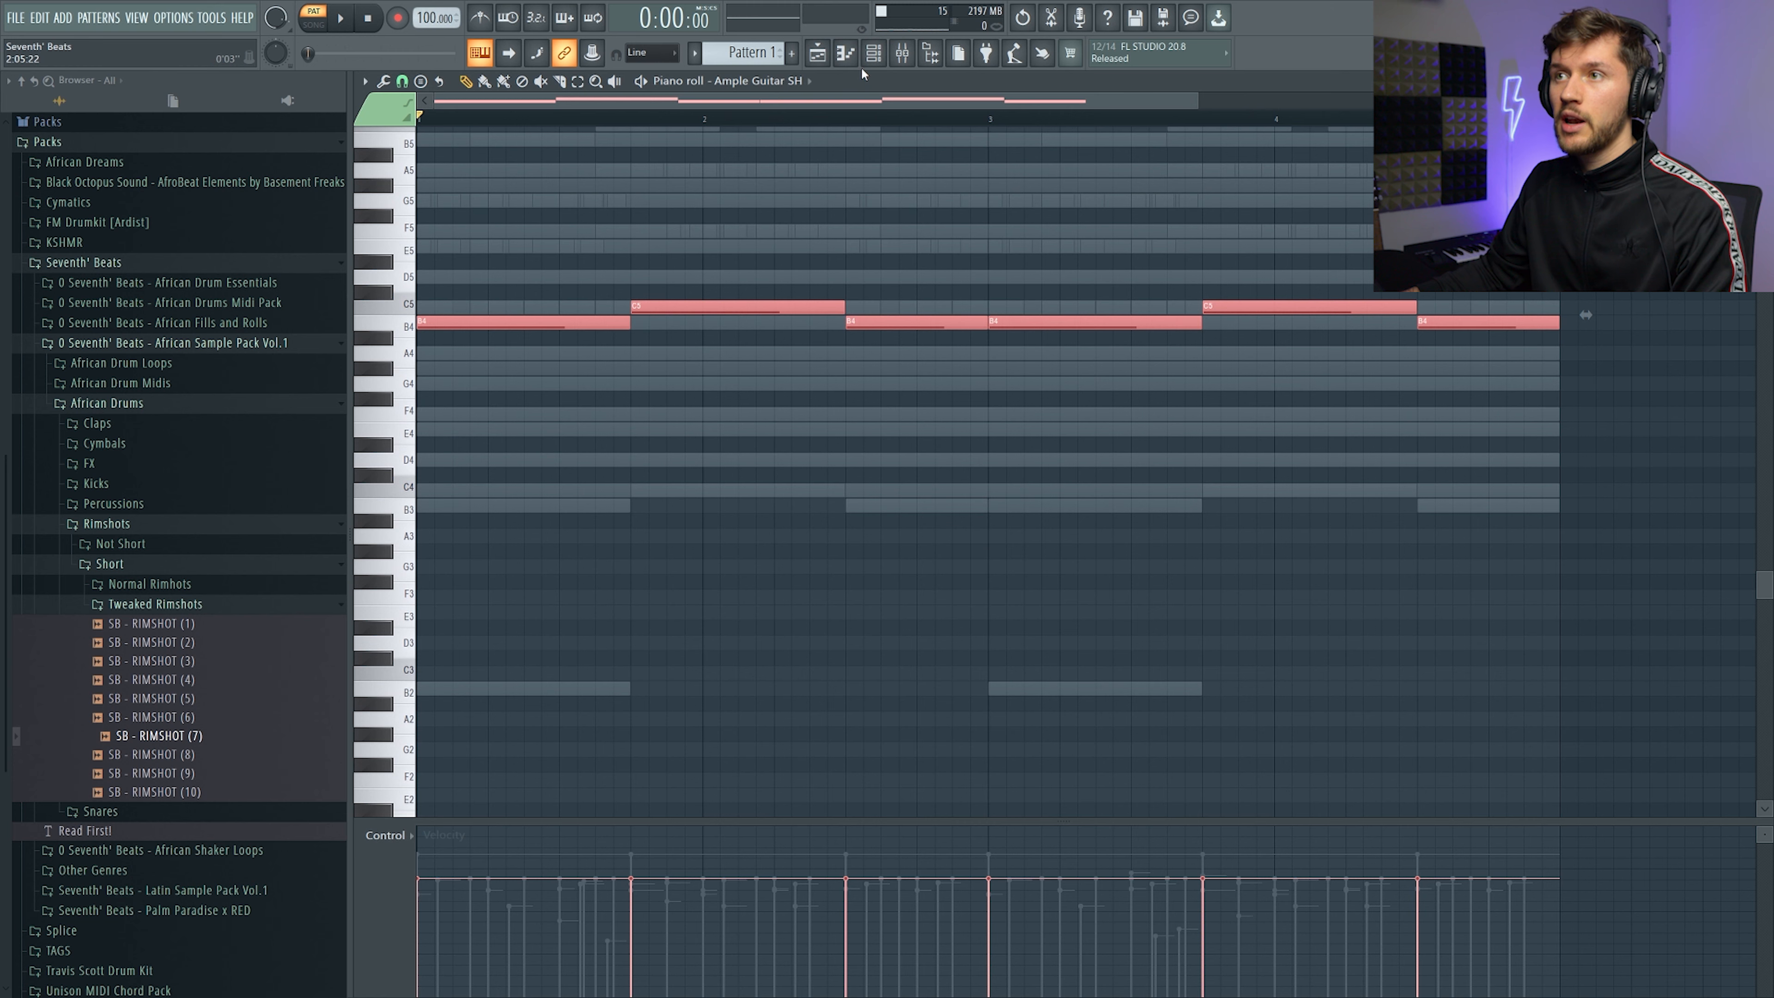
click(874, 52)
click(908, 473)
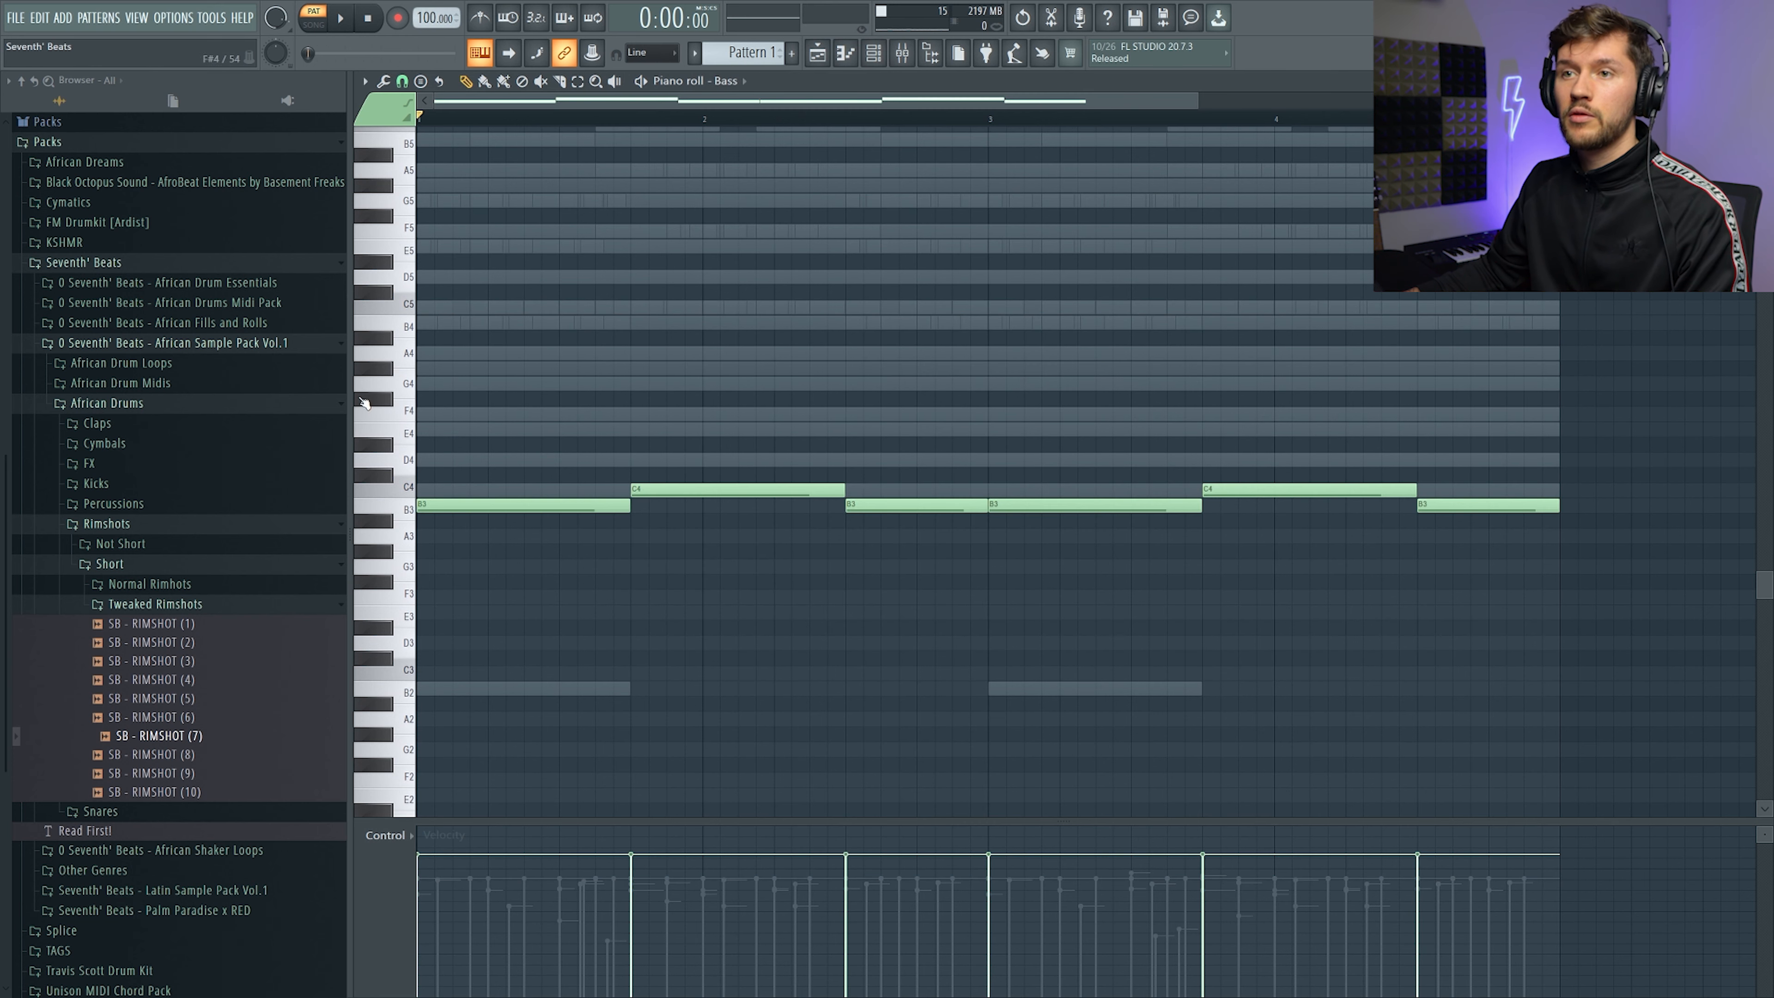
key(ctrl+a)
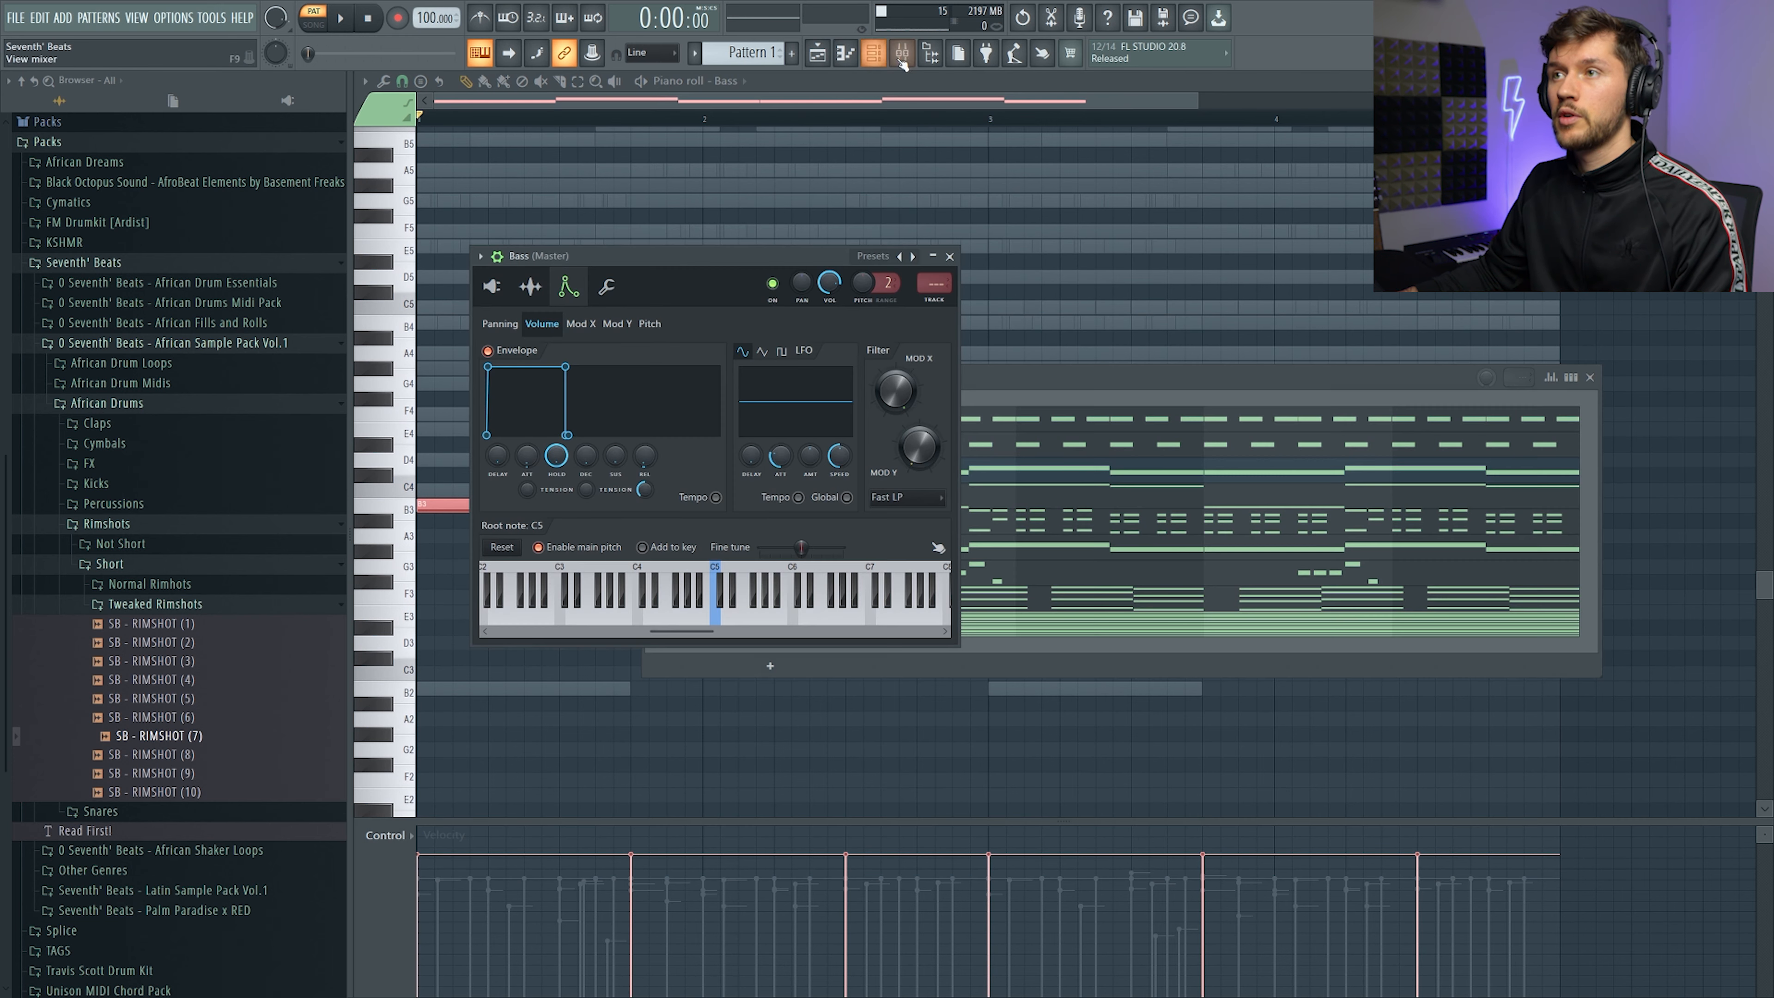
Route the 3x Osc Bass channel to mixer track 15
click(901, 52)
right_click(1154, 419)
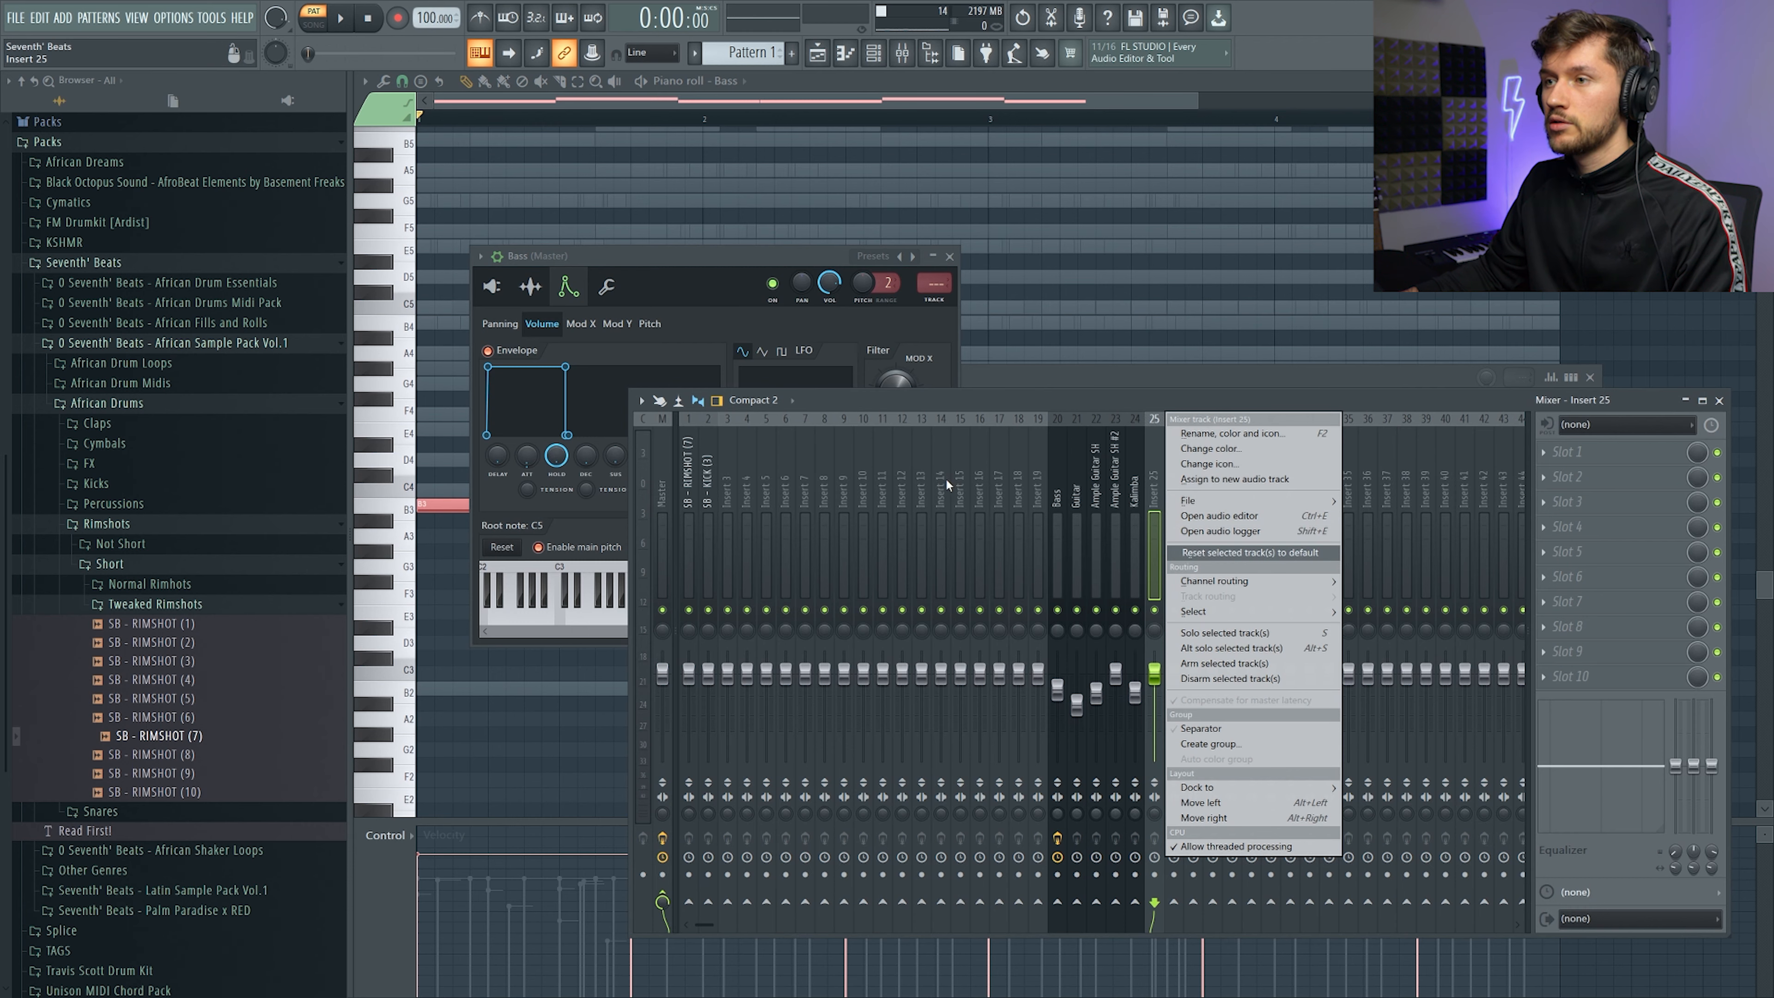
right_click(962, 482)
click(1229, 583)
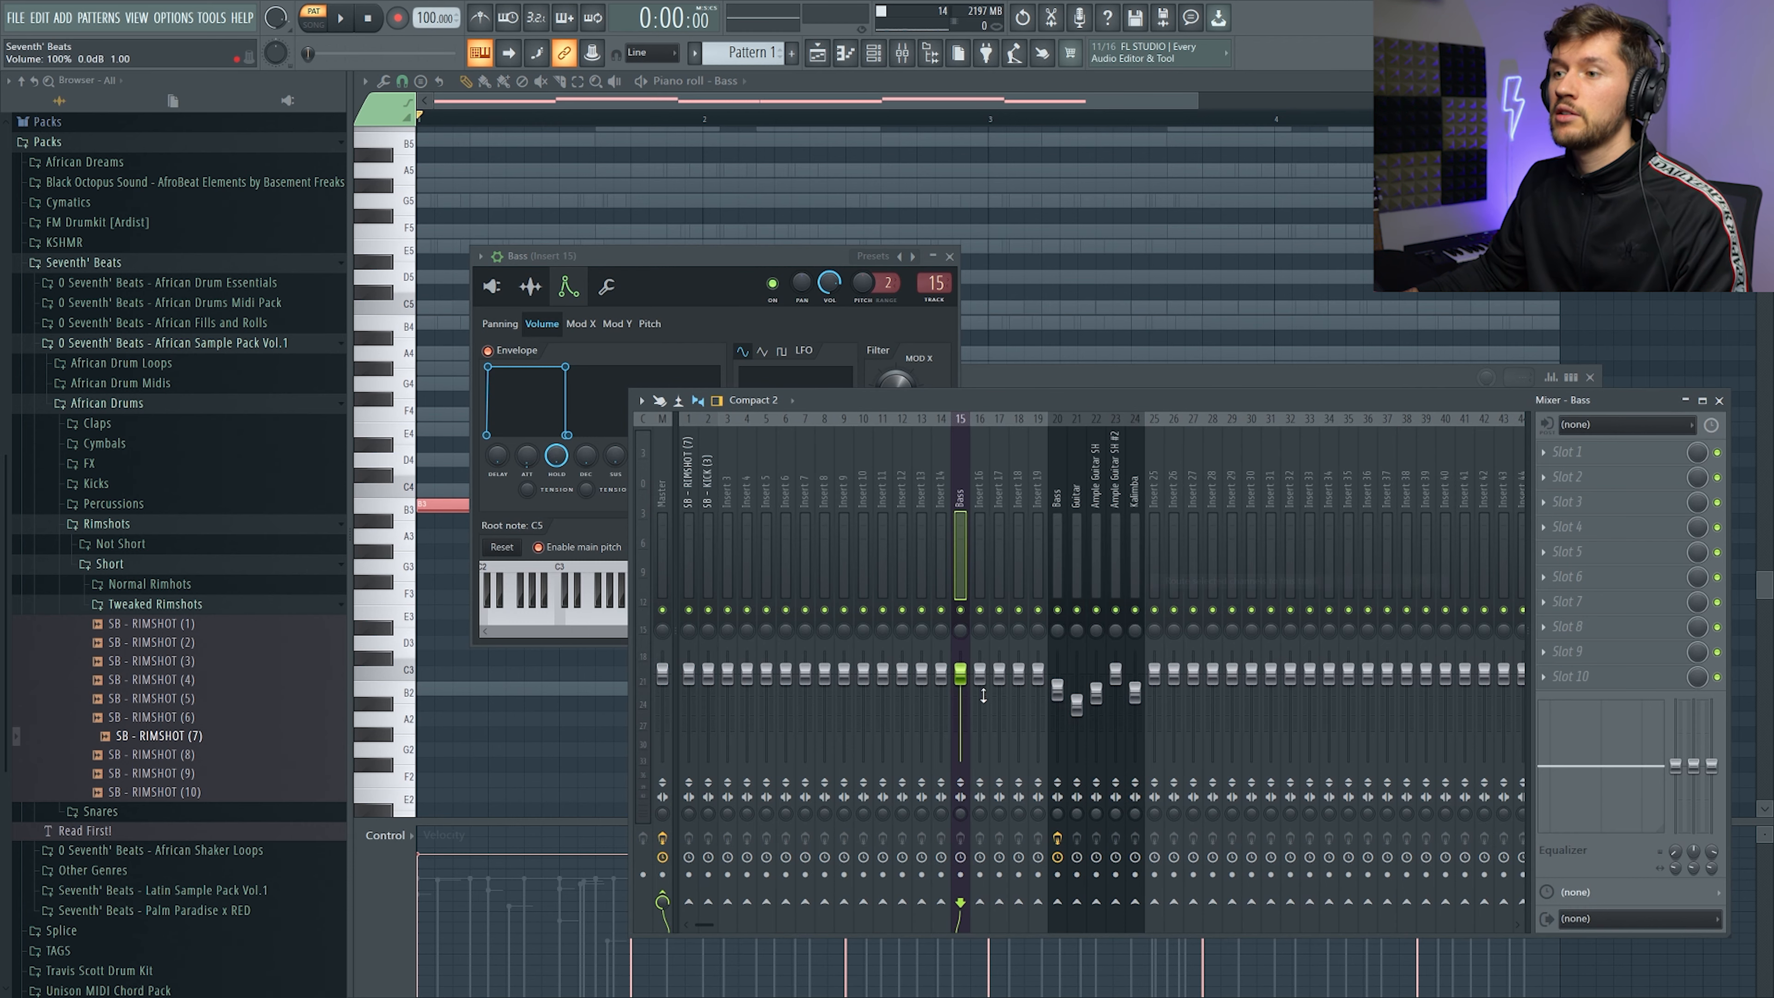
Lower the fader of mixer track 15 during playback to balance the 3x Osc bass, and stop the loop
key(space)
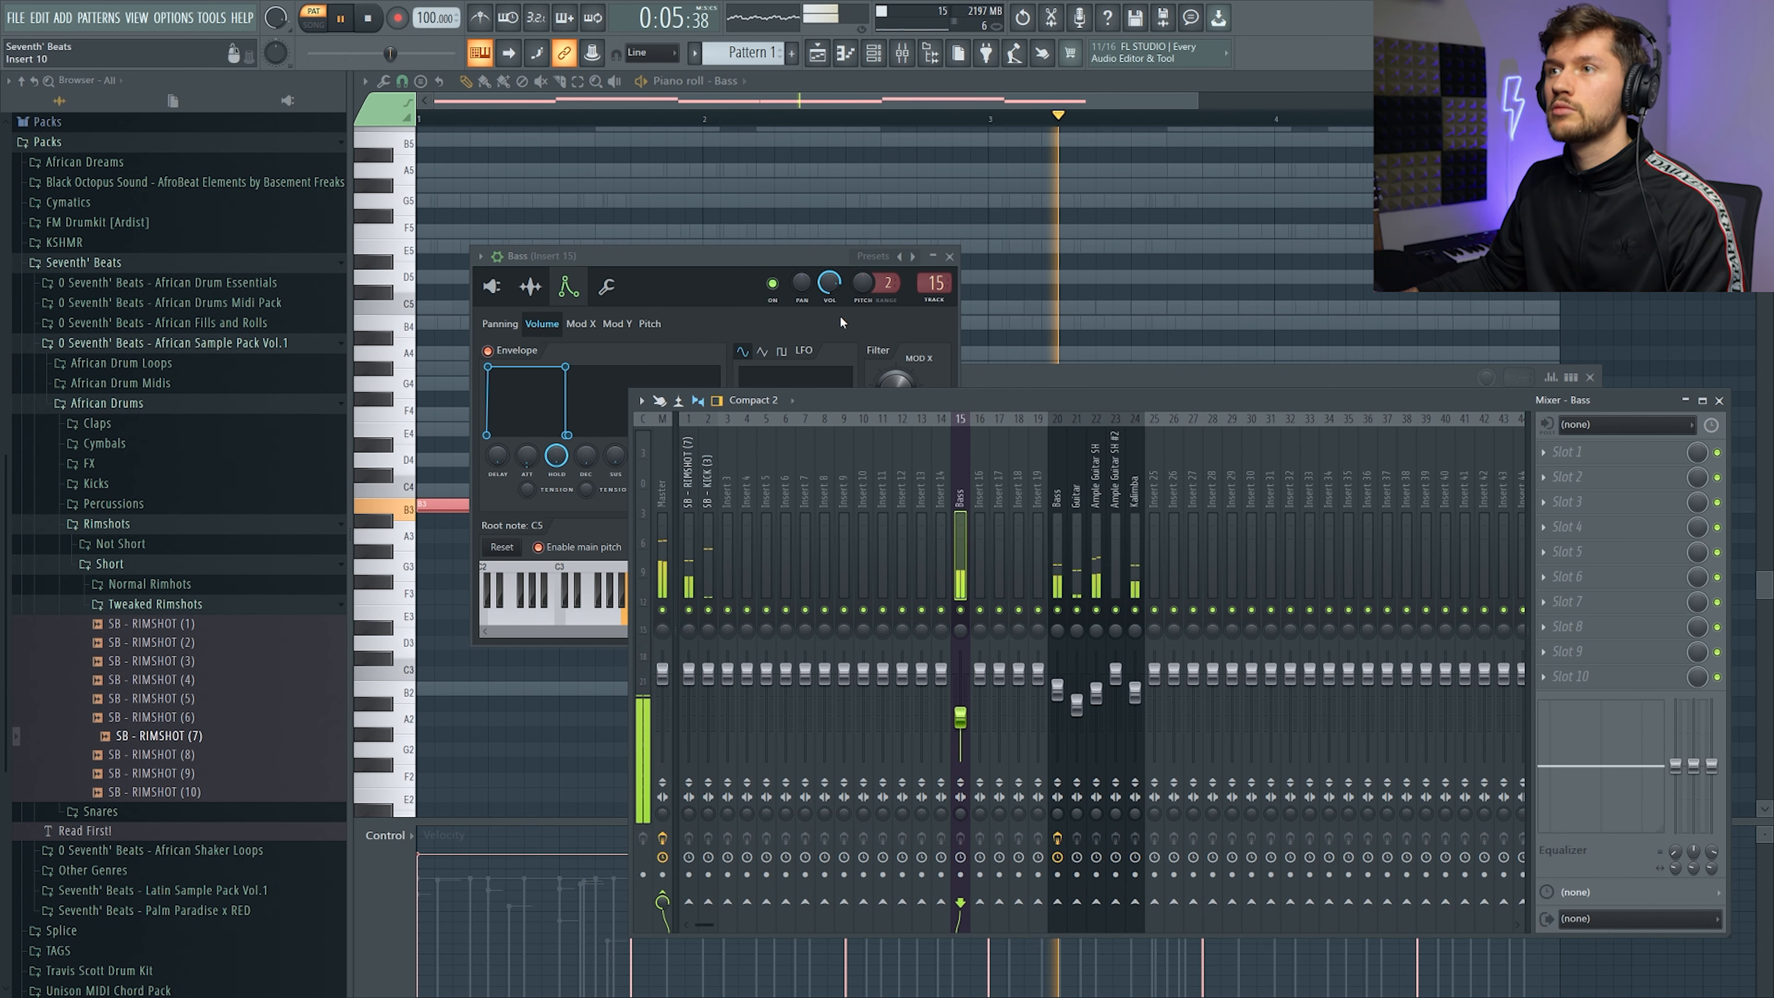
click(884, 56)
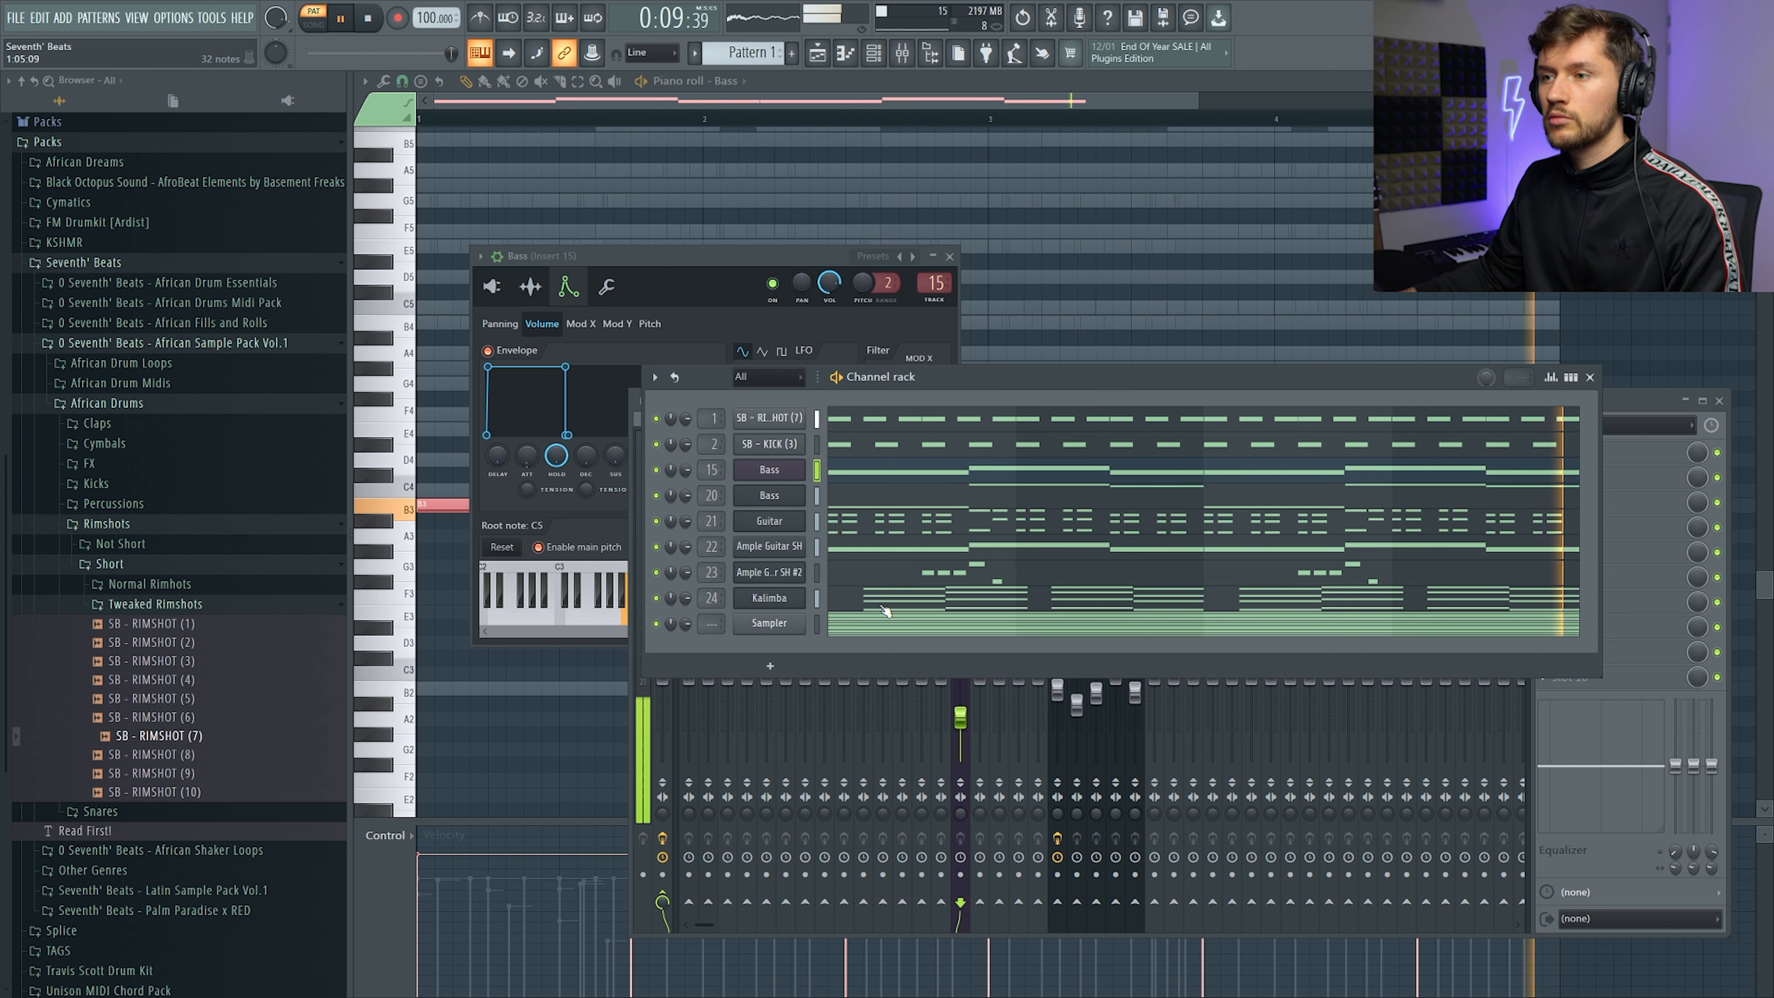
key(space)
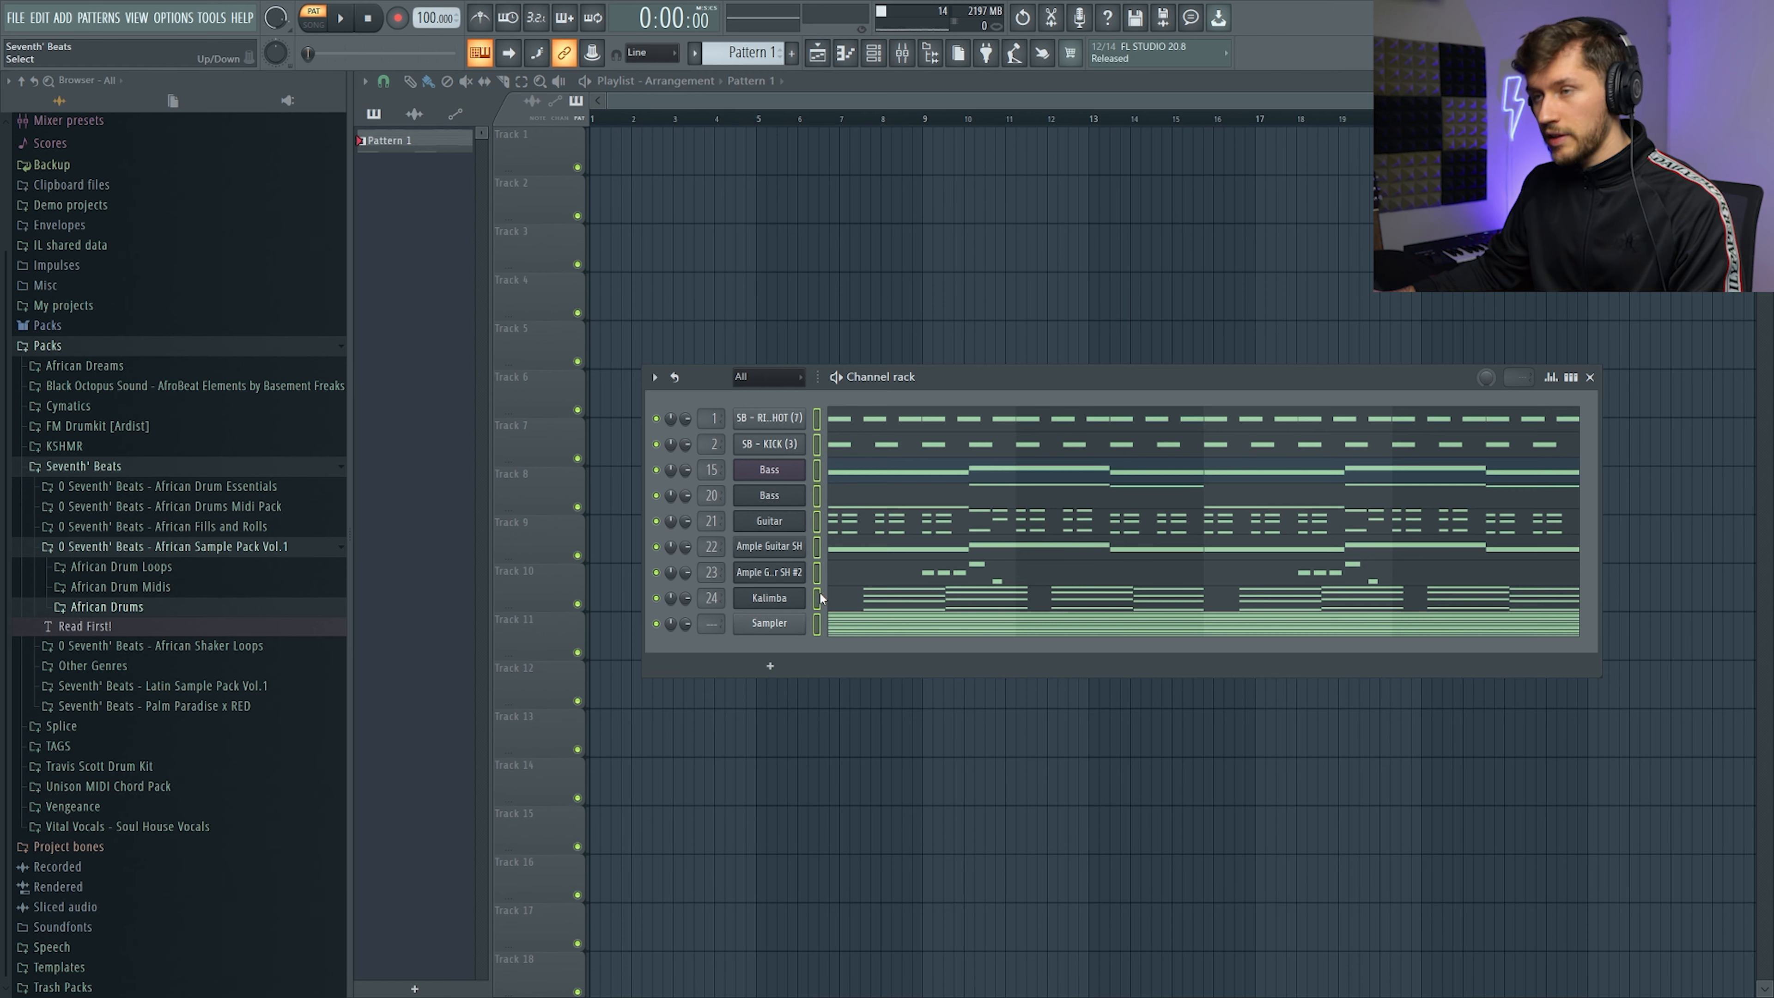
Separate every channel except Sampler into its own playlist pattern and add SB - SHAKER LOOP (16) on Track 3
click(819, 594)
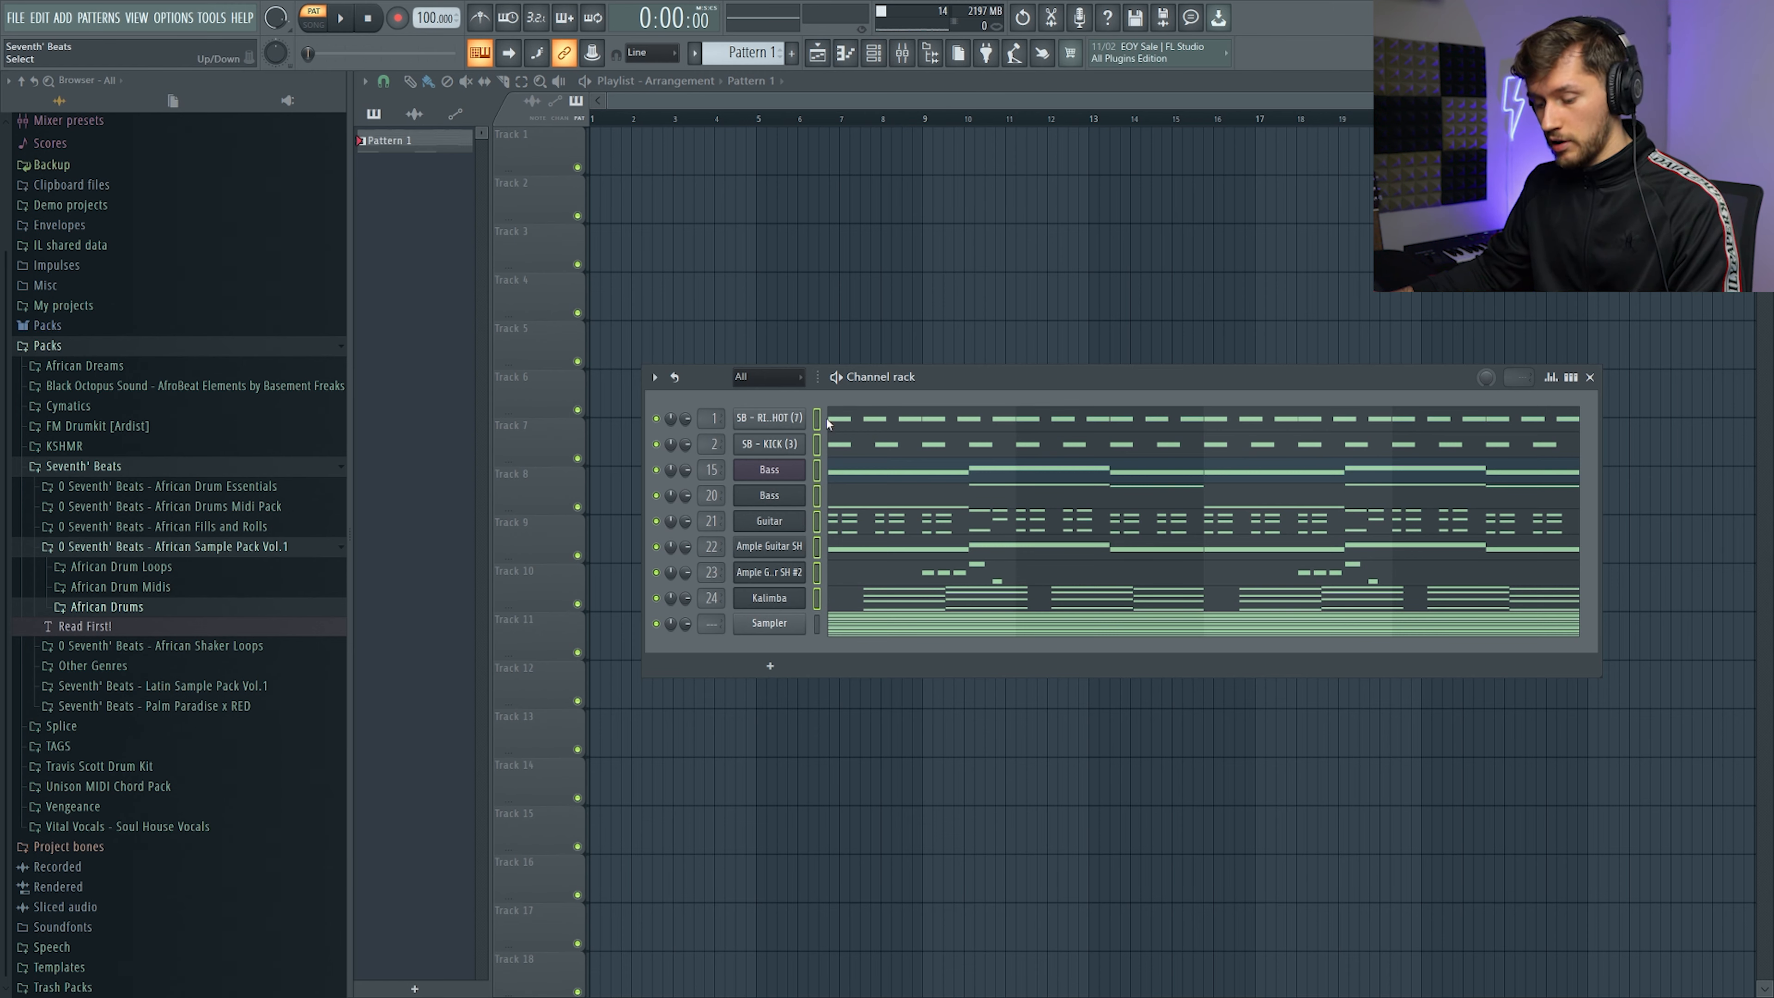
key(F4)
key(ctrl+v)
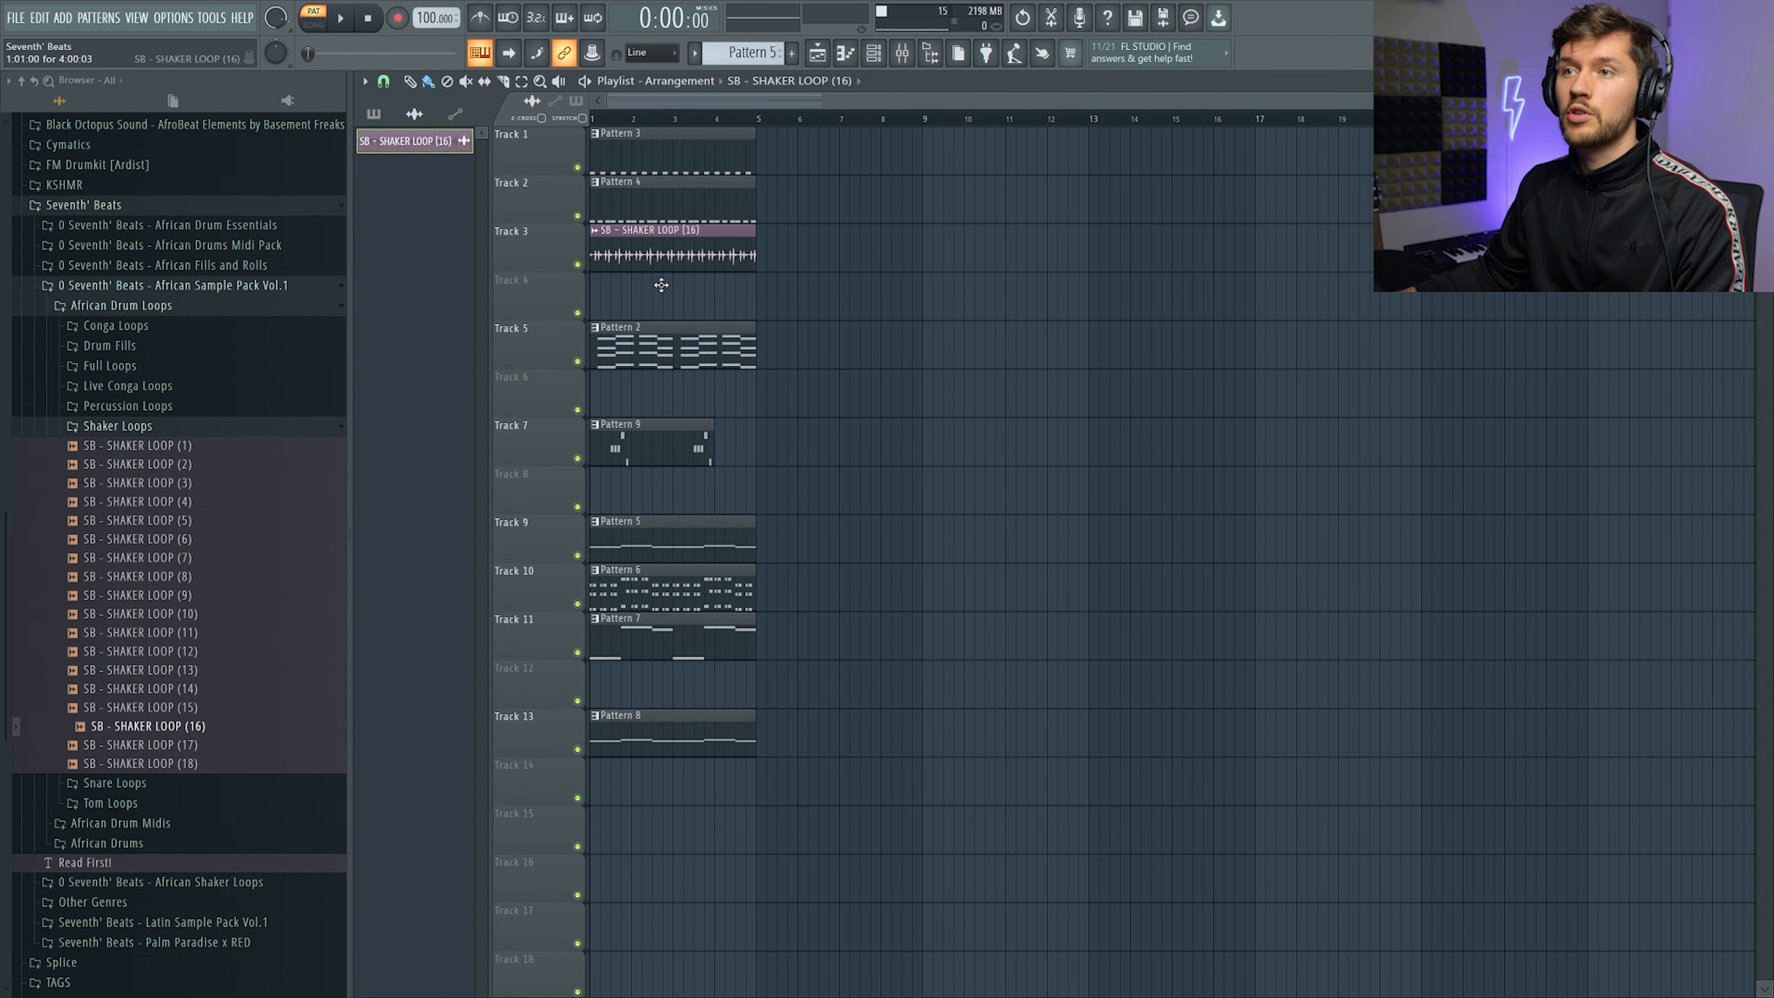
Move the shaker loop clip to Track 4 and lower its channel volume to 36% during song playback
drag(626, 263, 719, 275)
click(339, 20)
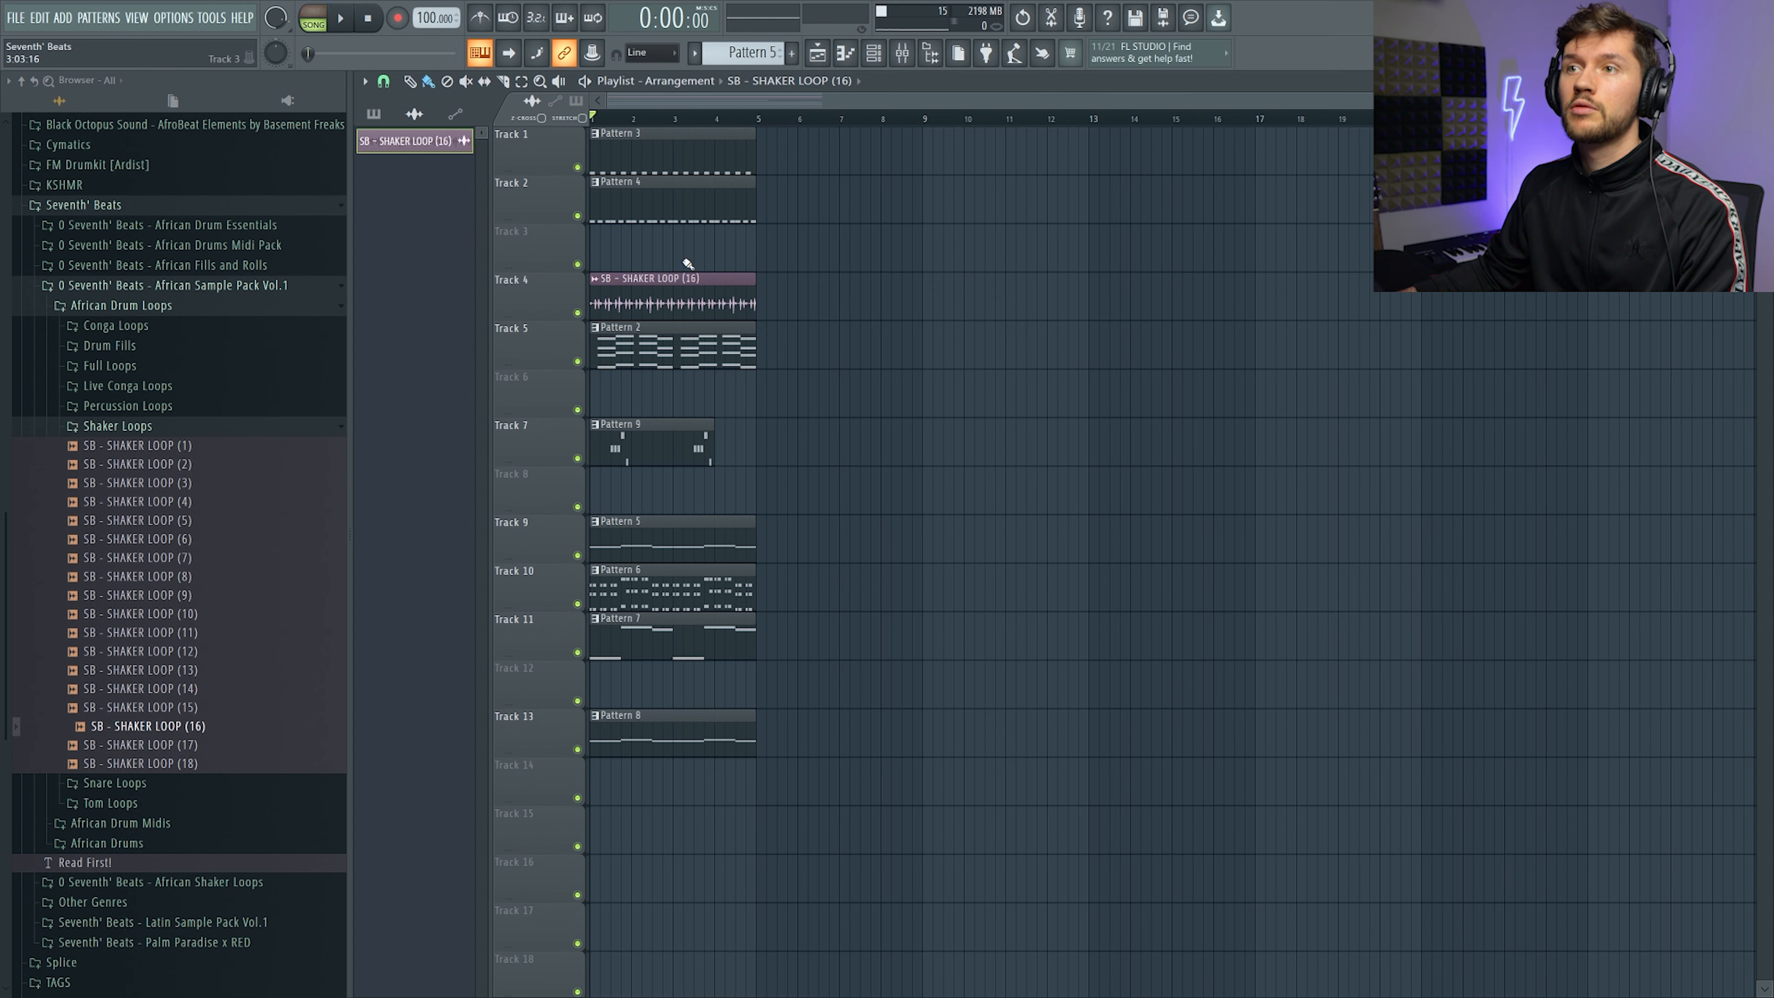
double_click(693, 279)
key(space)
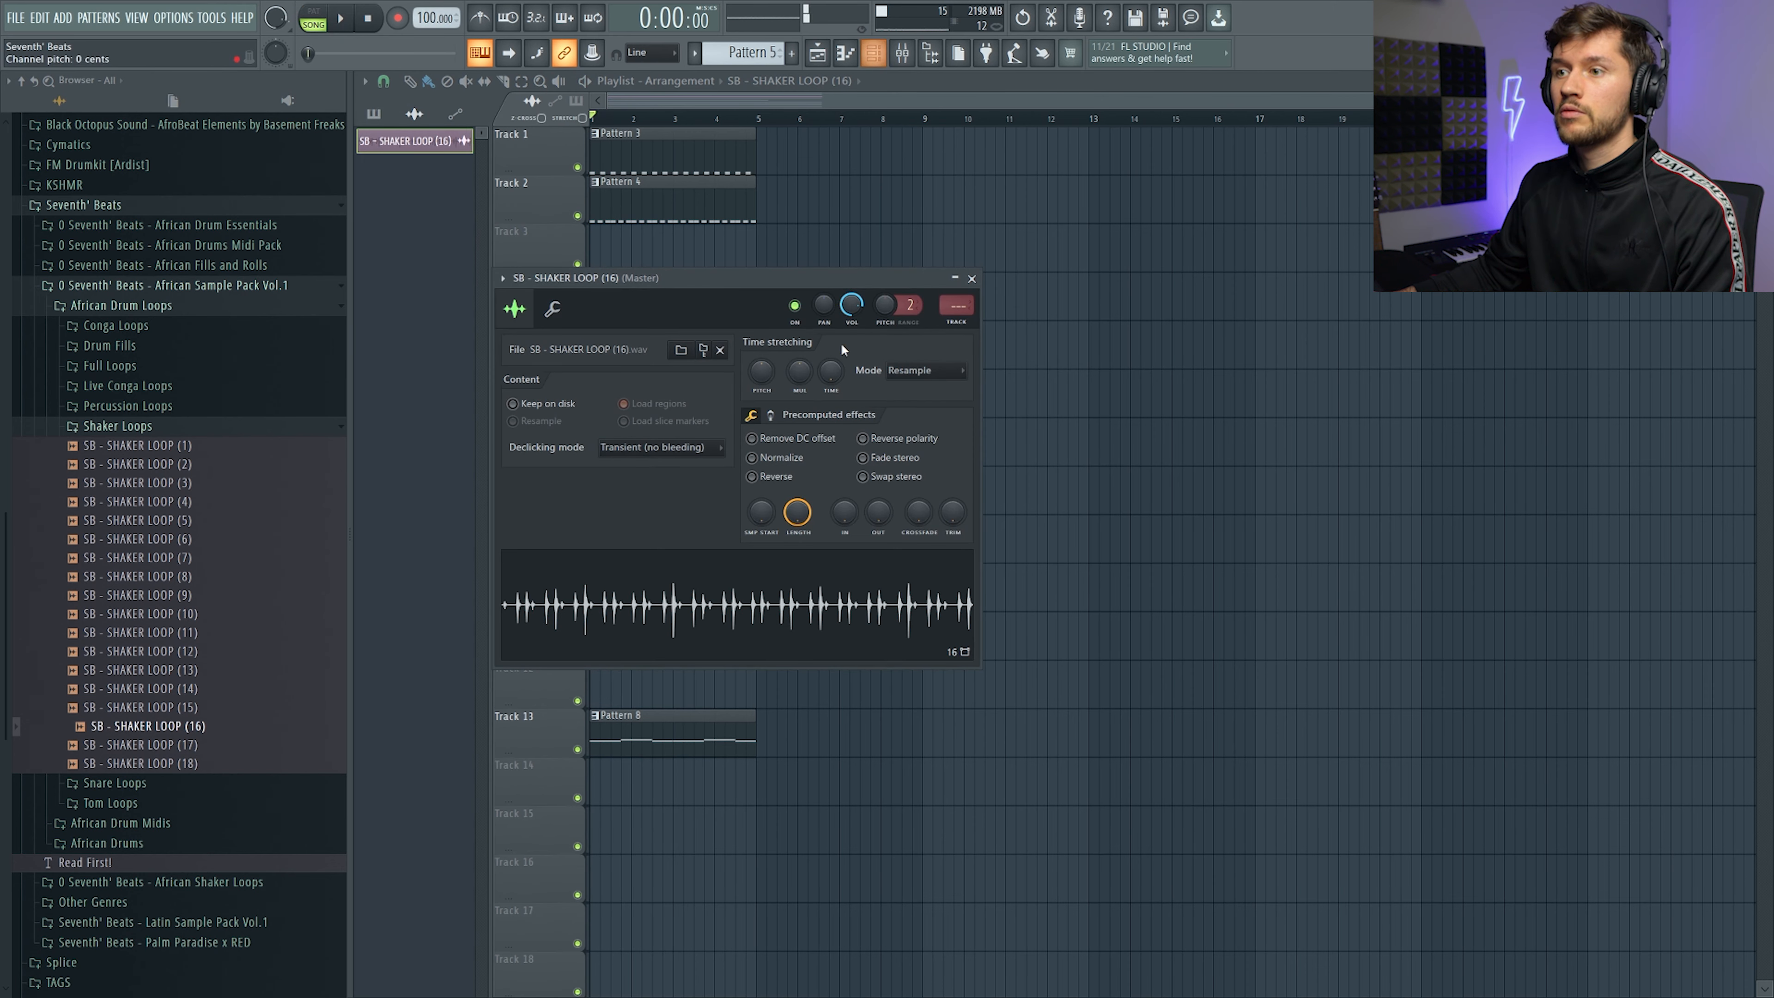
key(space)
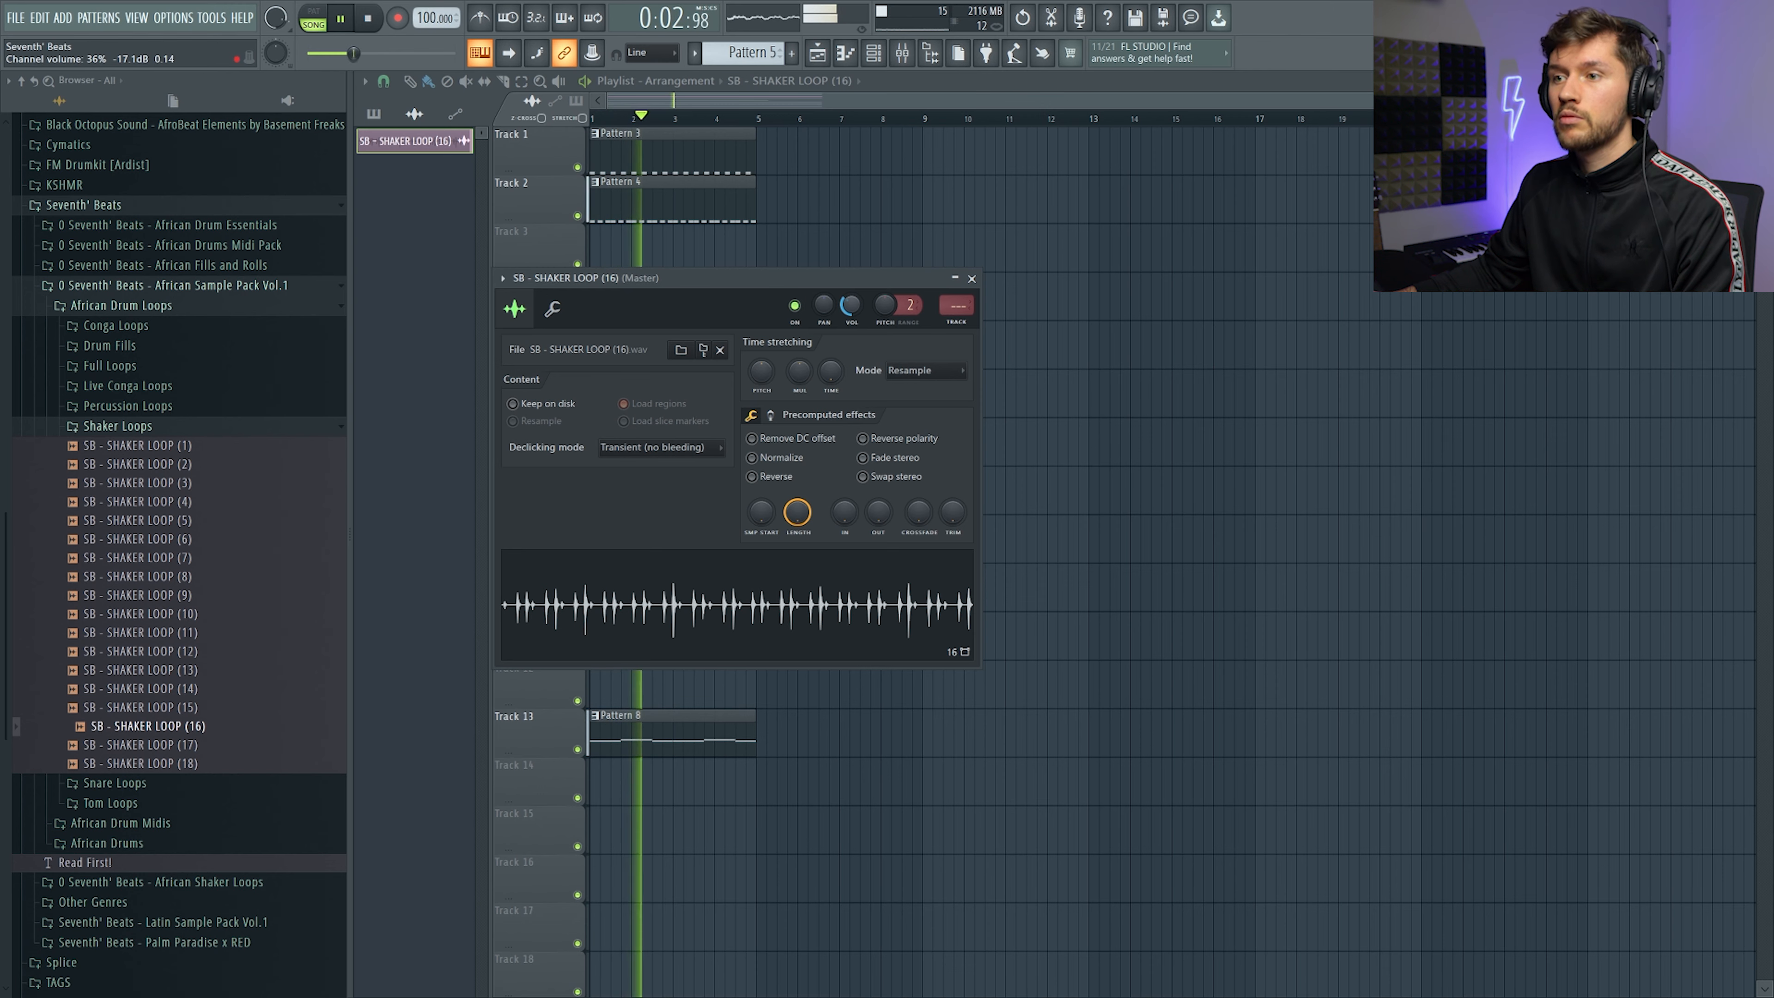
Raise the main swing in the channel rack and check the groove with the four-bar song playback
click(843, 238)
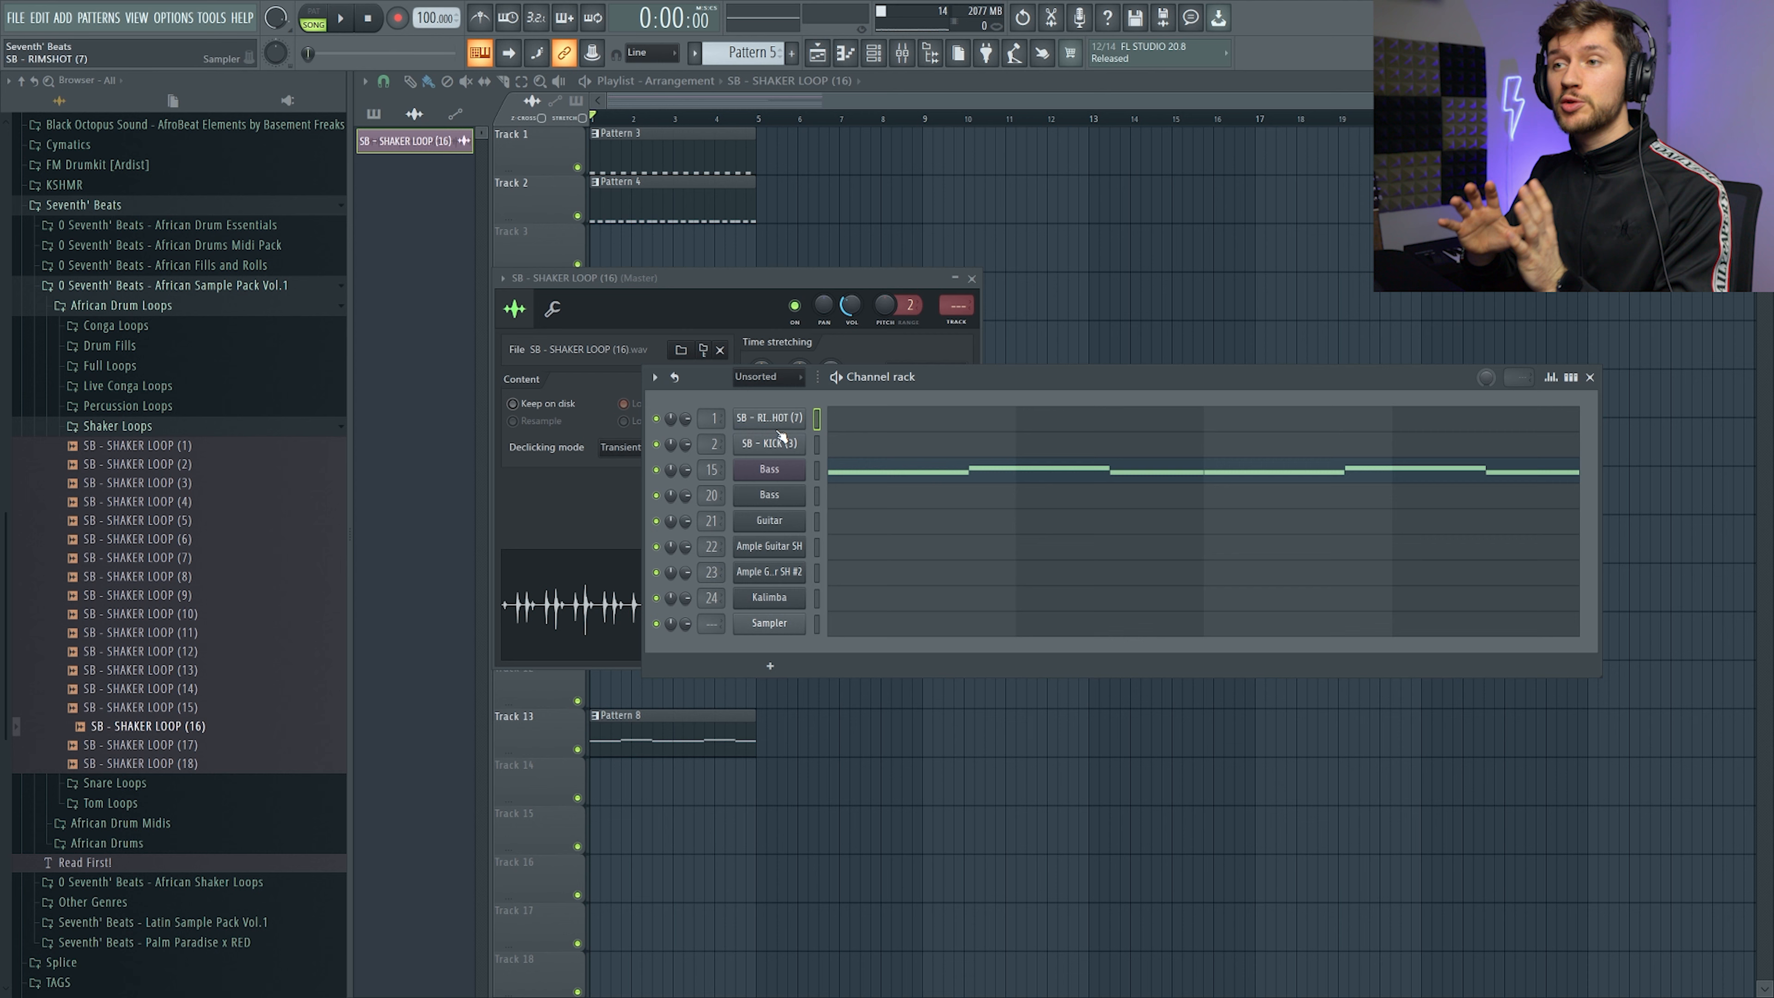
drag(1413, 393, 1283, 517)
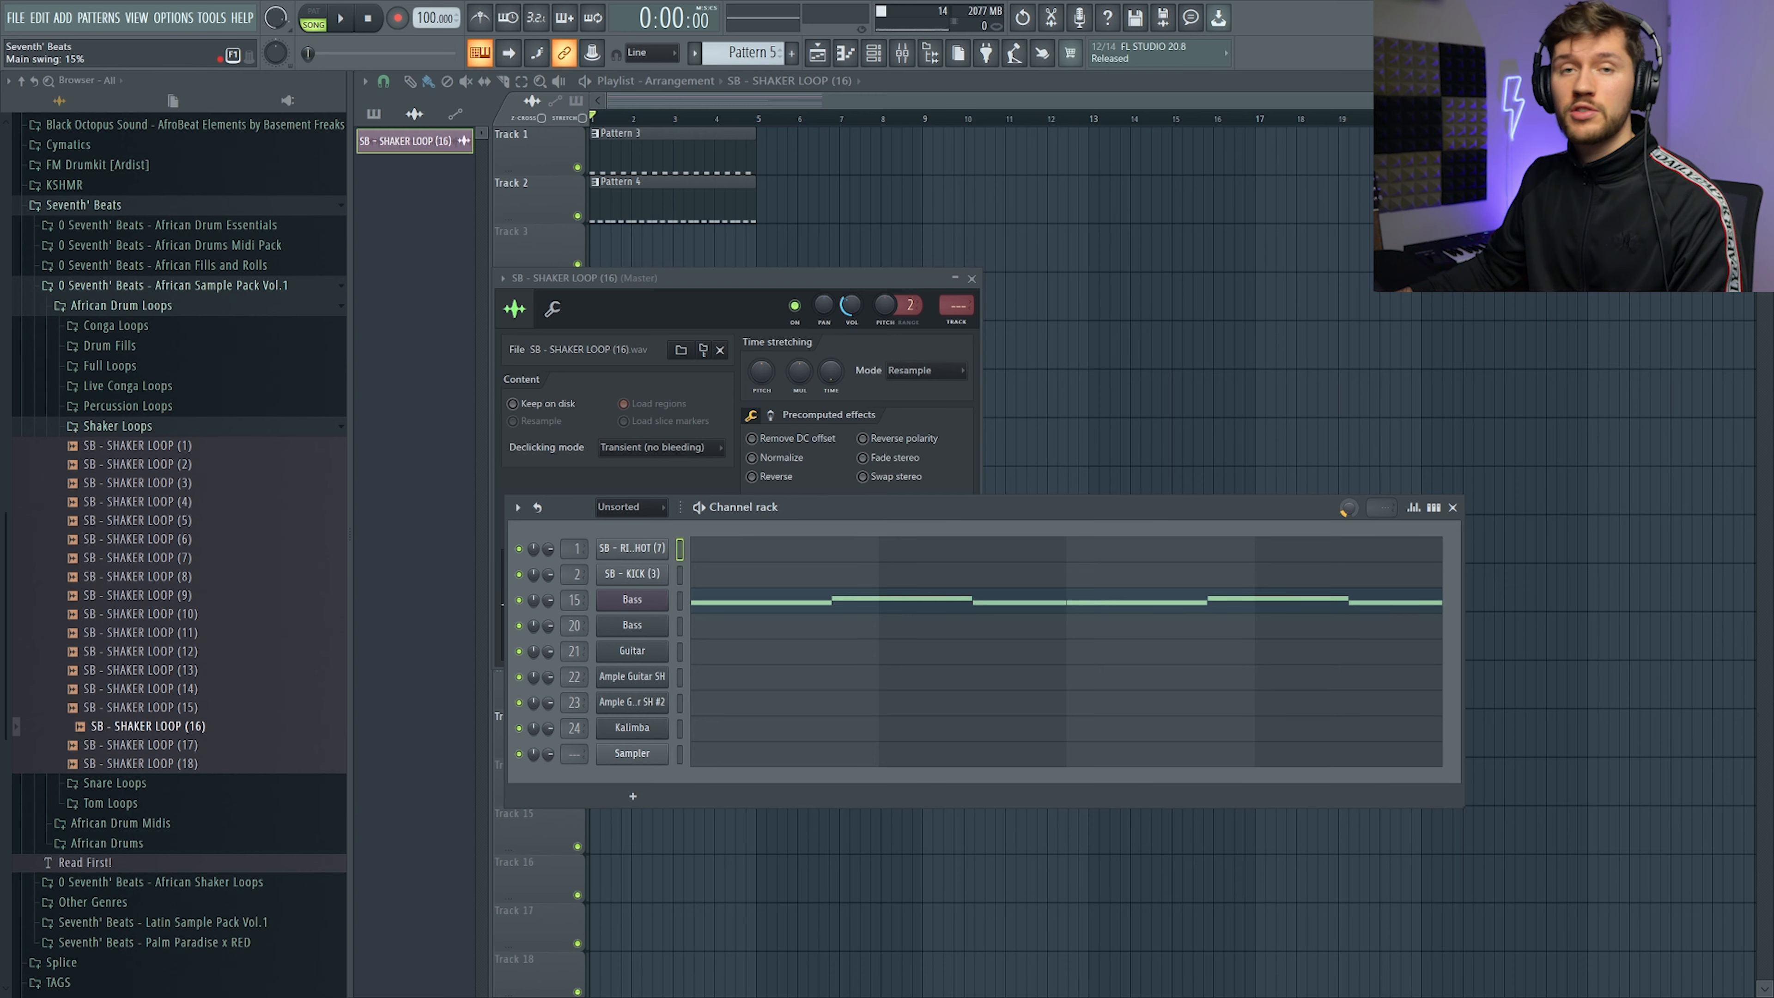
key(space)
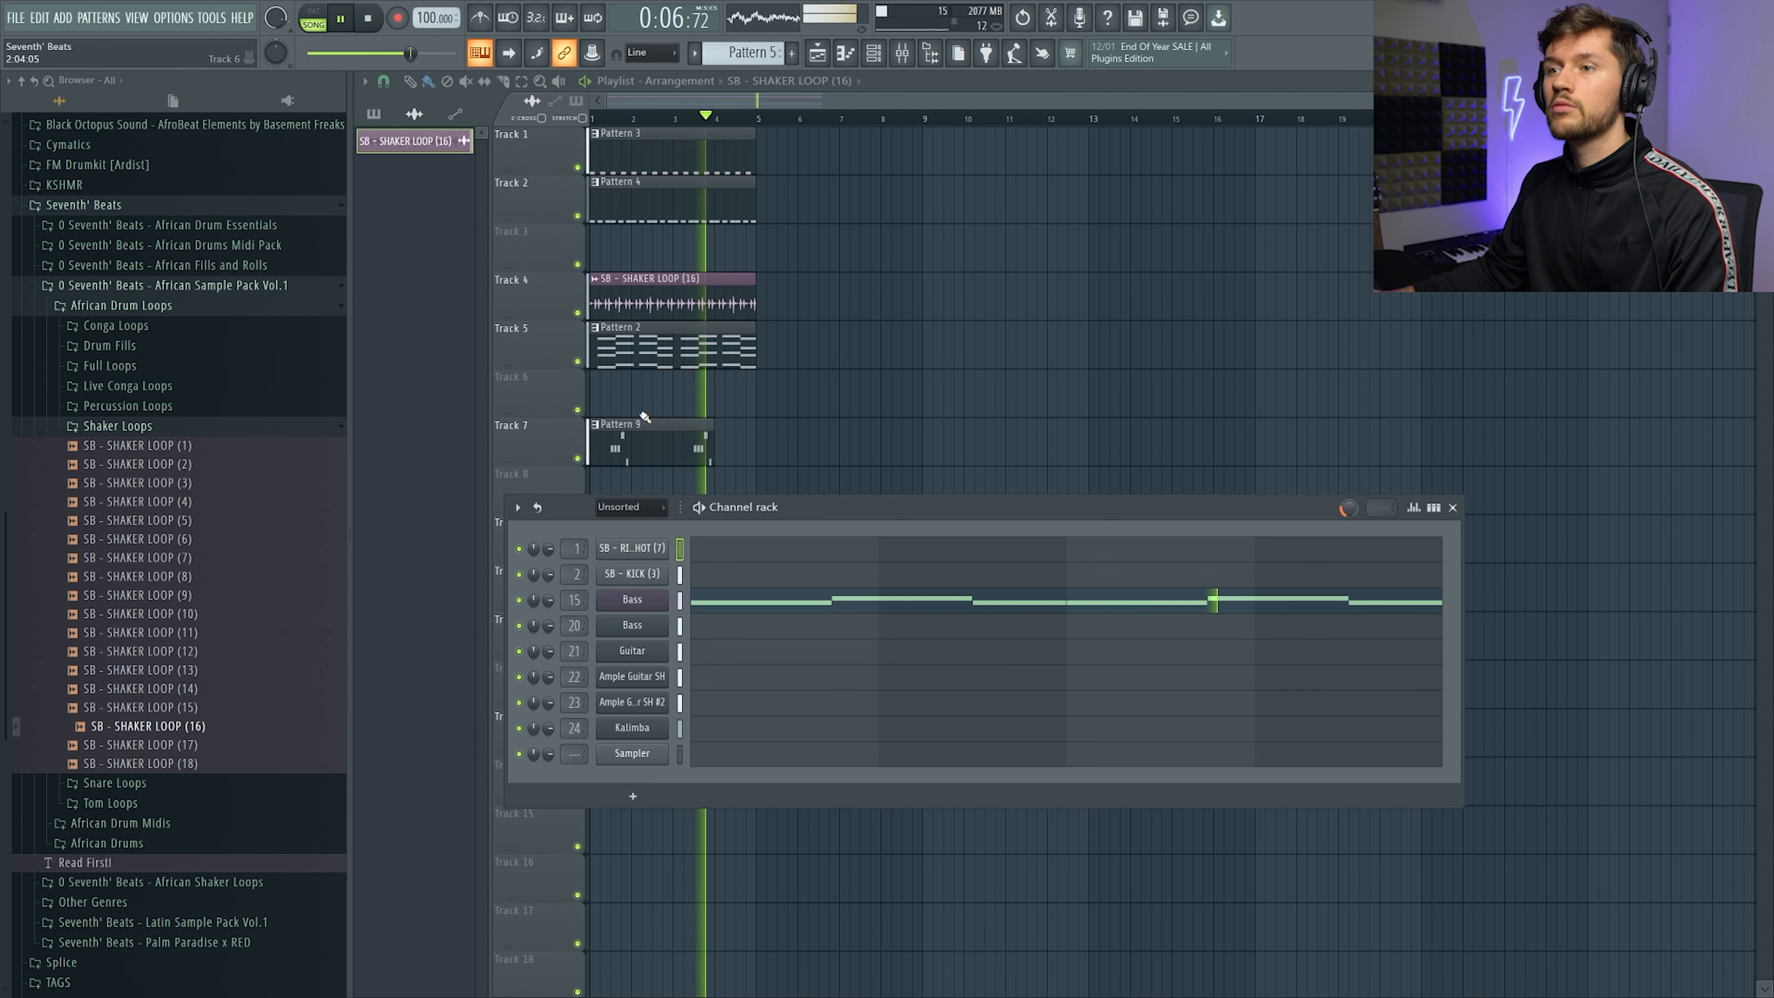
key(F6)
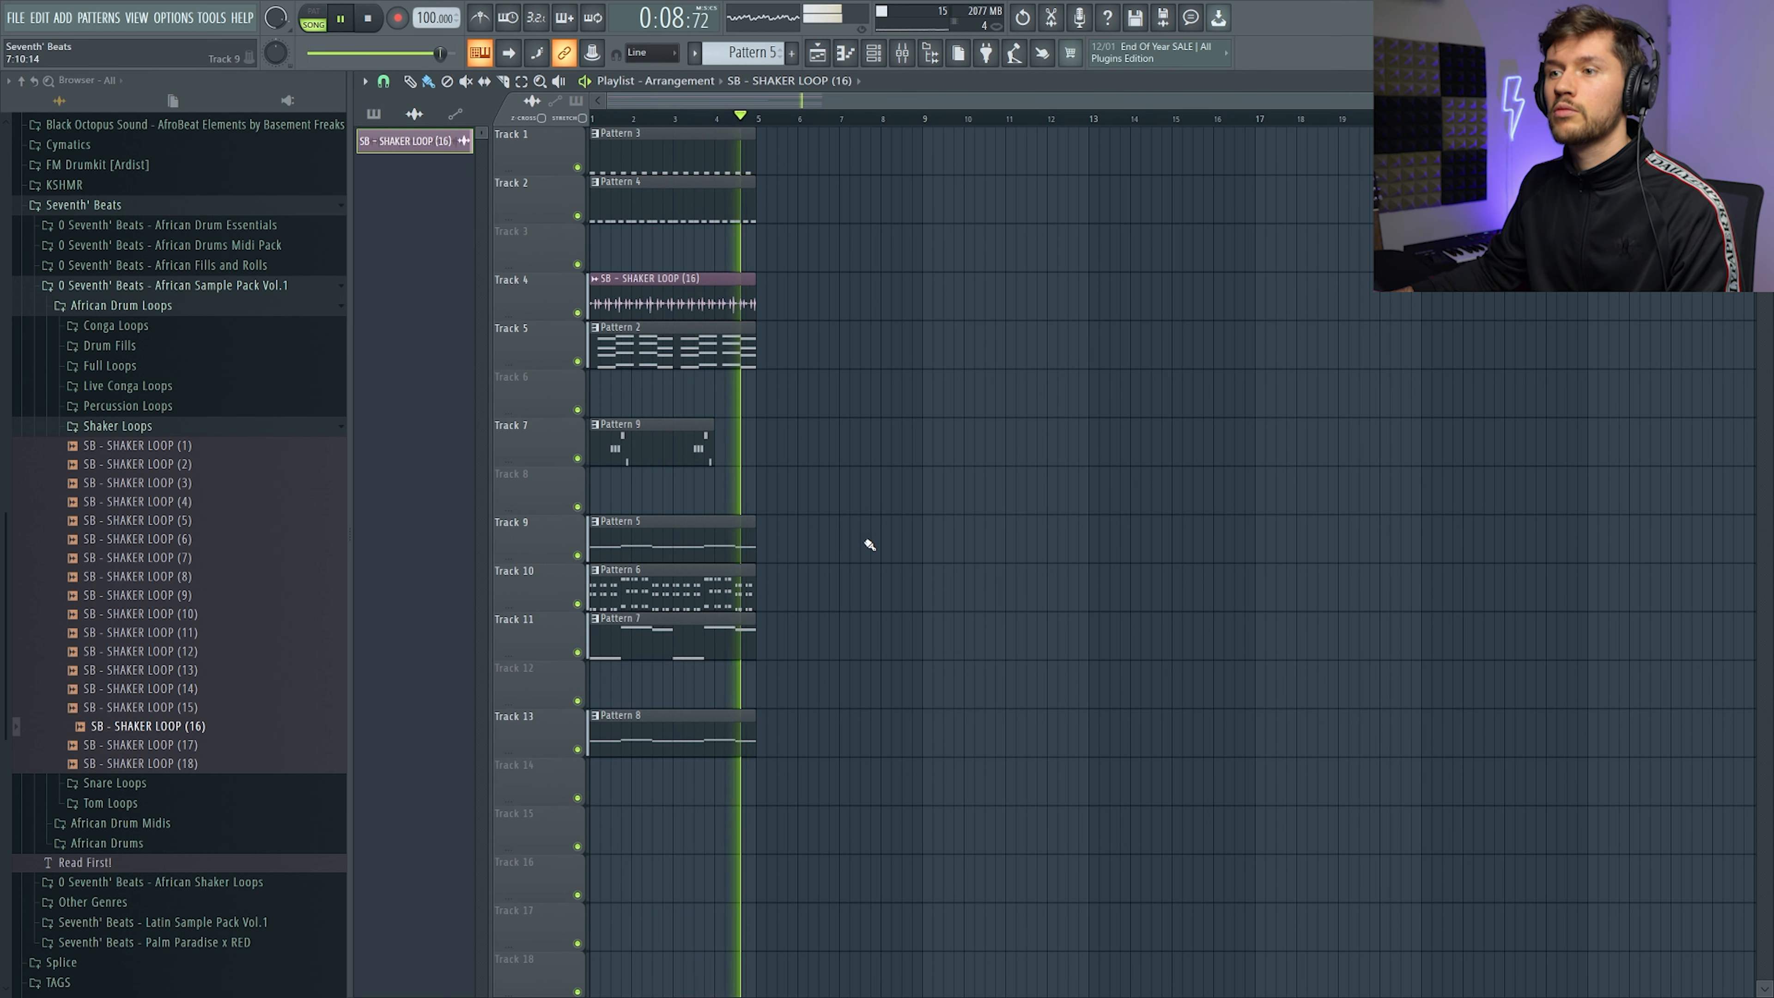
key(space)
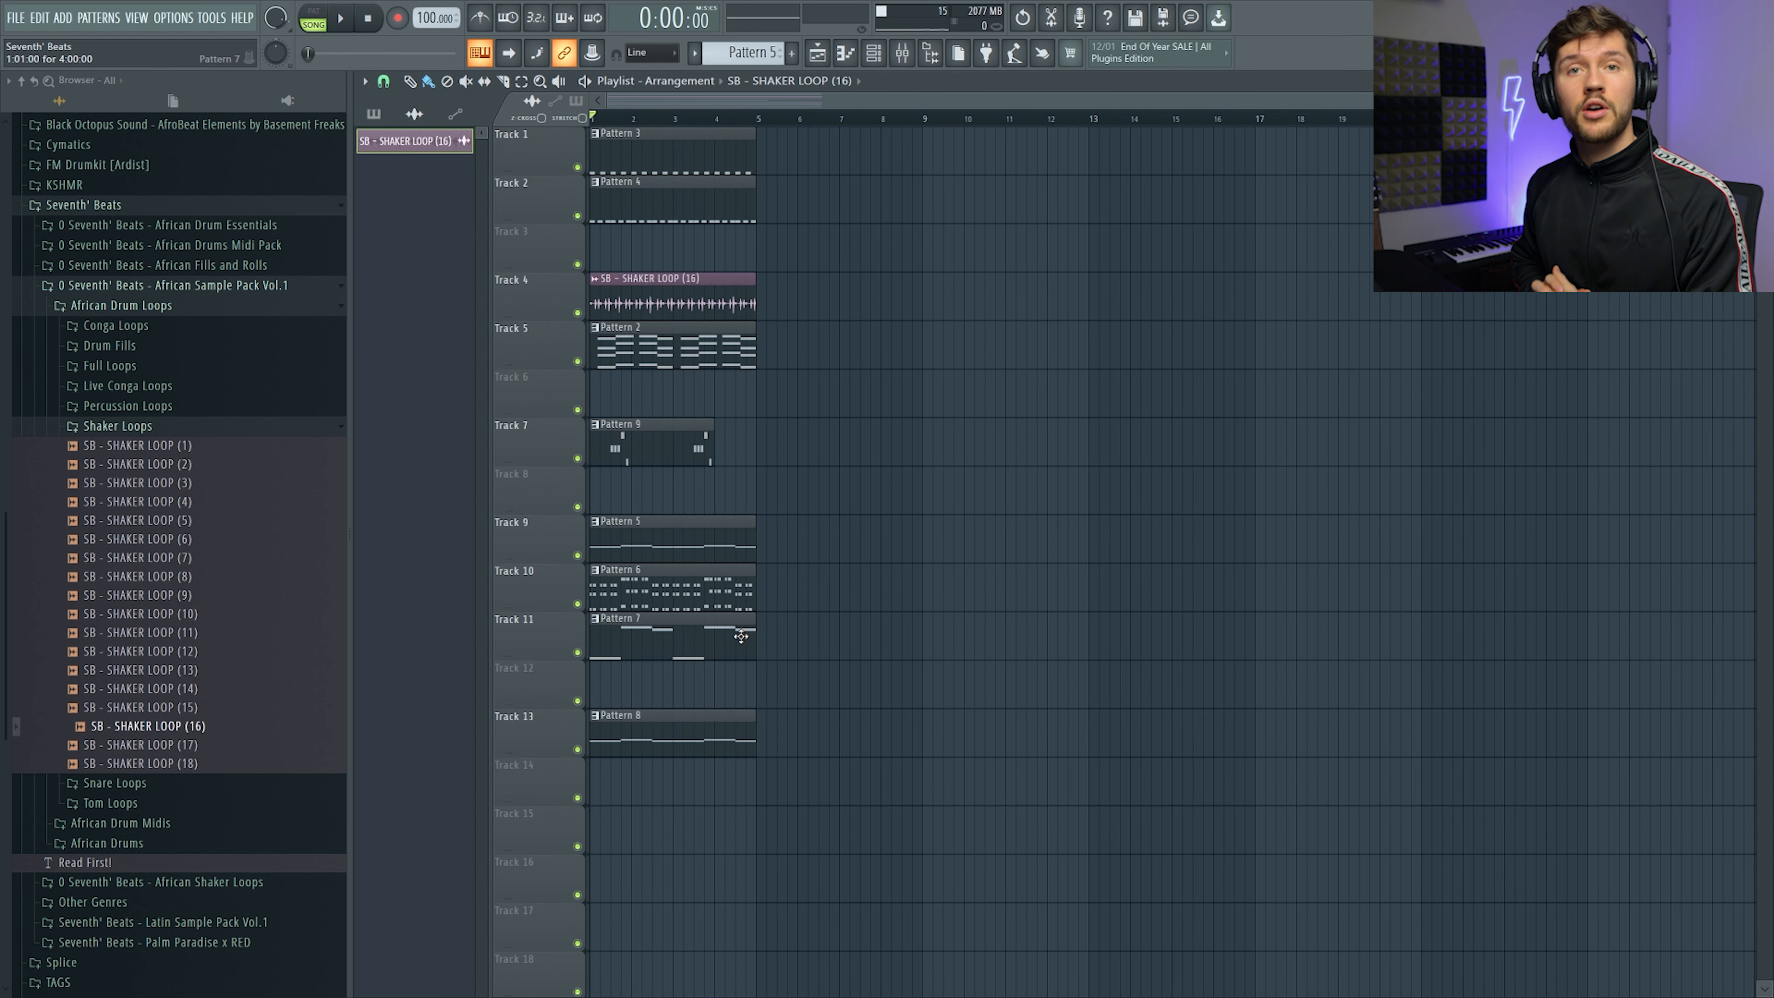
Arrange the clips across bars 5 to 24 and trim the ends of the Pattern 4, 2, 7 and 8 clips before bar 13
drag(671, 280, 869, 280)
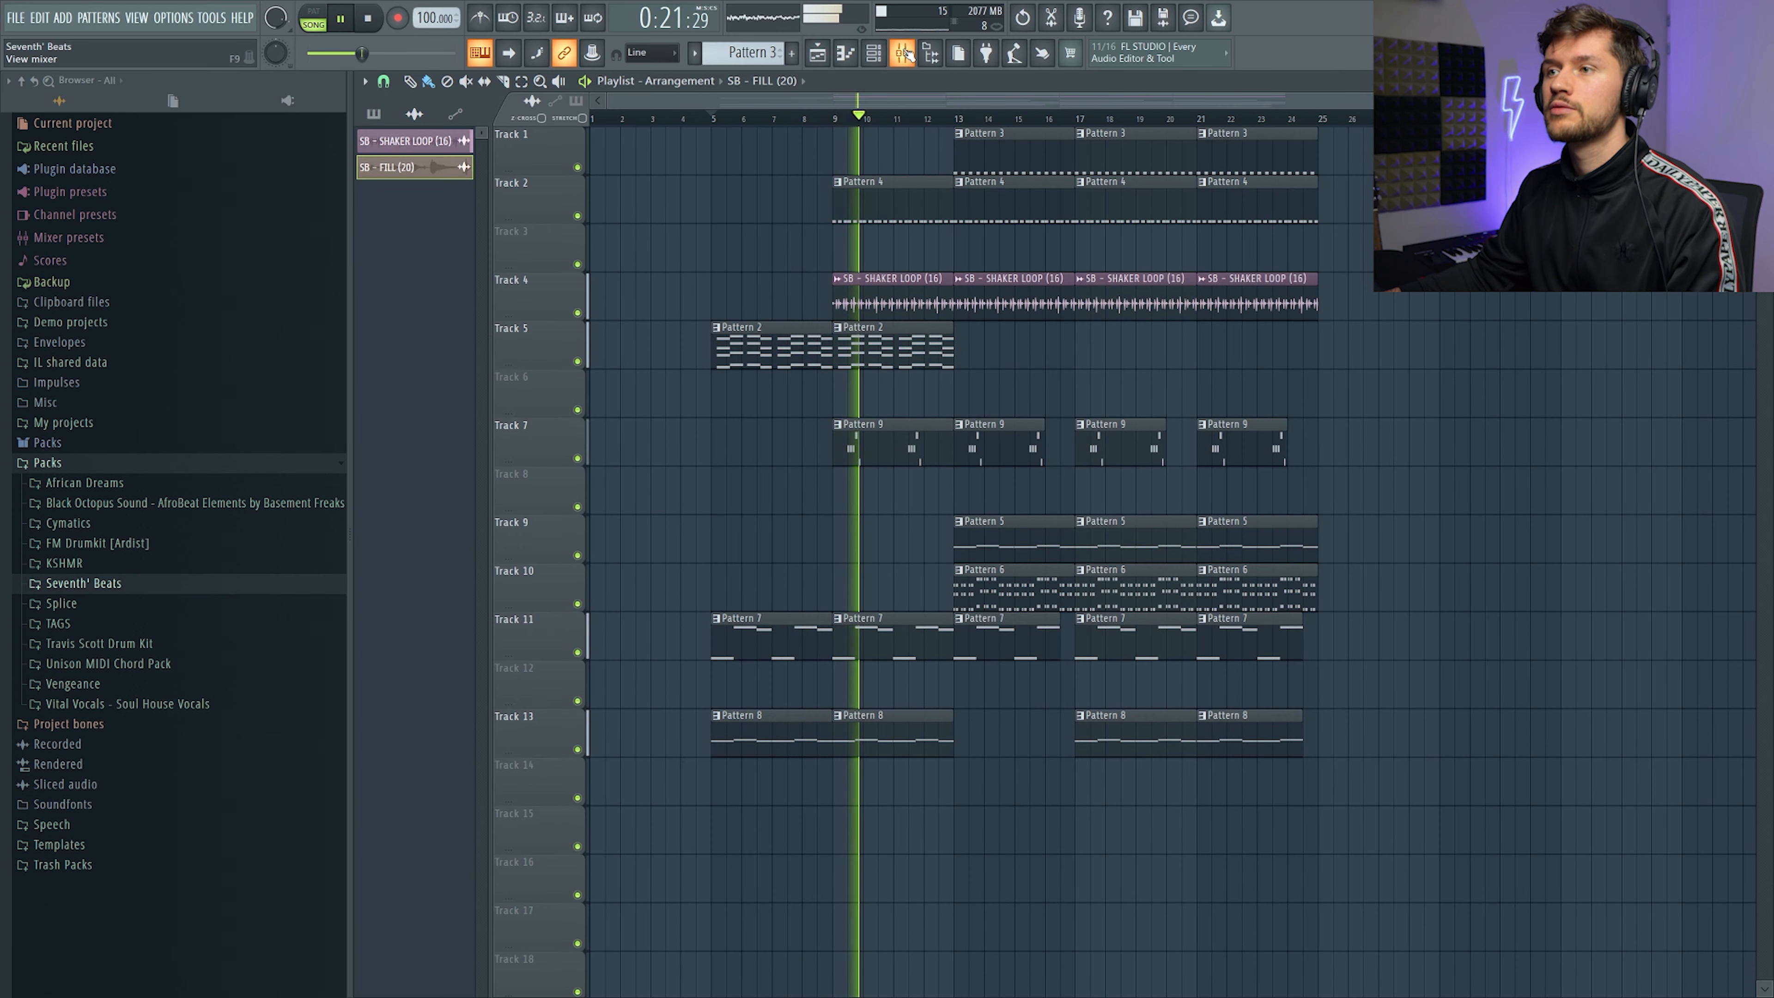
drag(953, 200, 924, 199)
drag(952, 368, 924, 369)
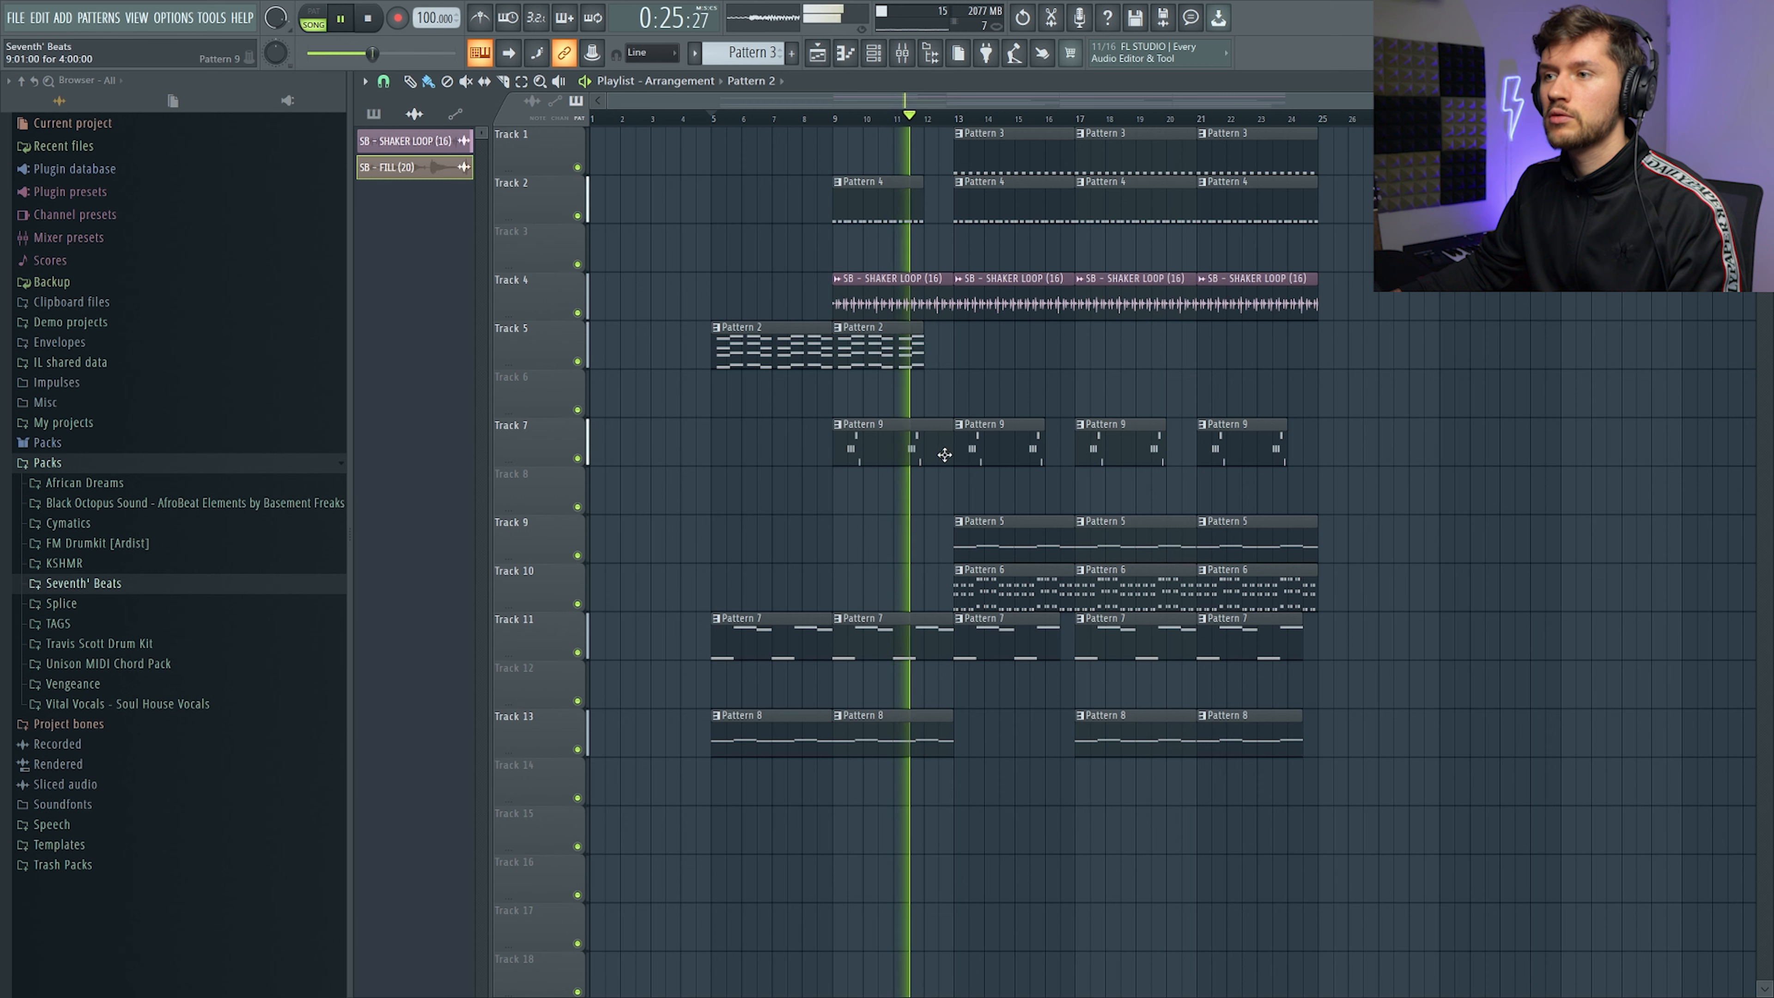
drag(952, 656, 939, 656)
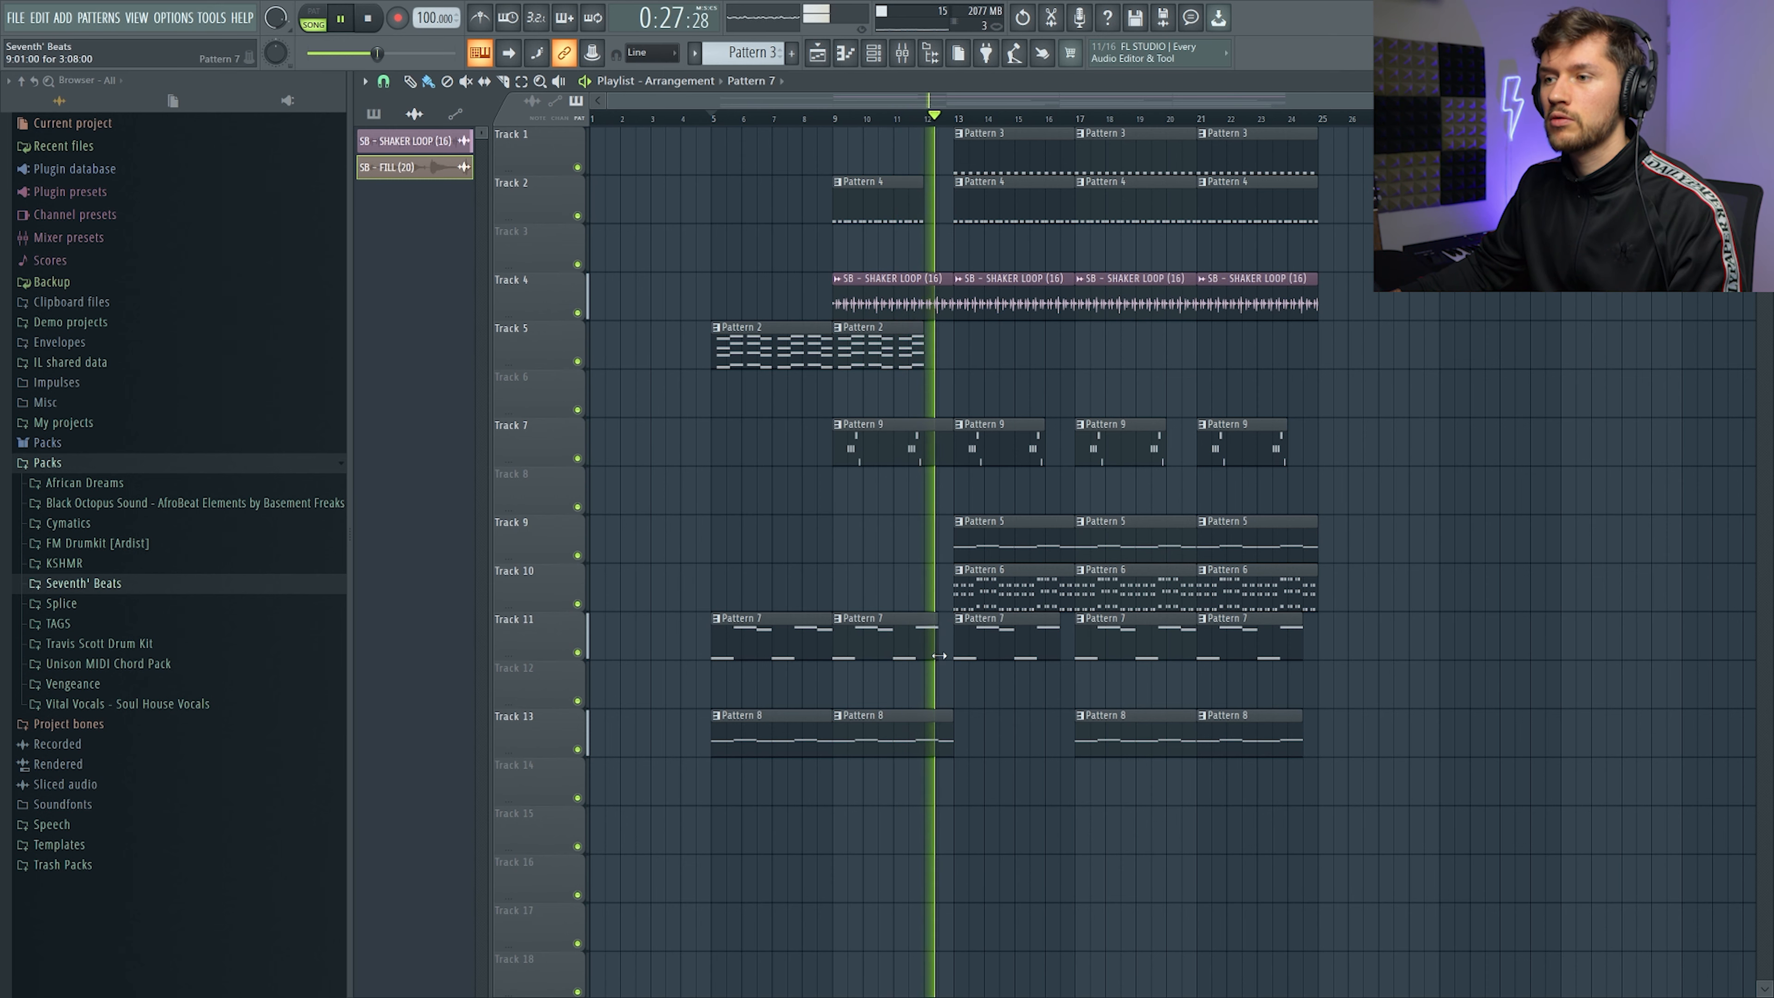
drag(952, 740, 938, 741)
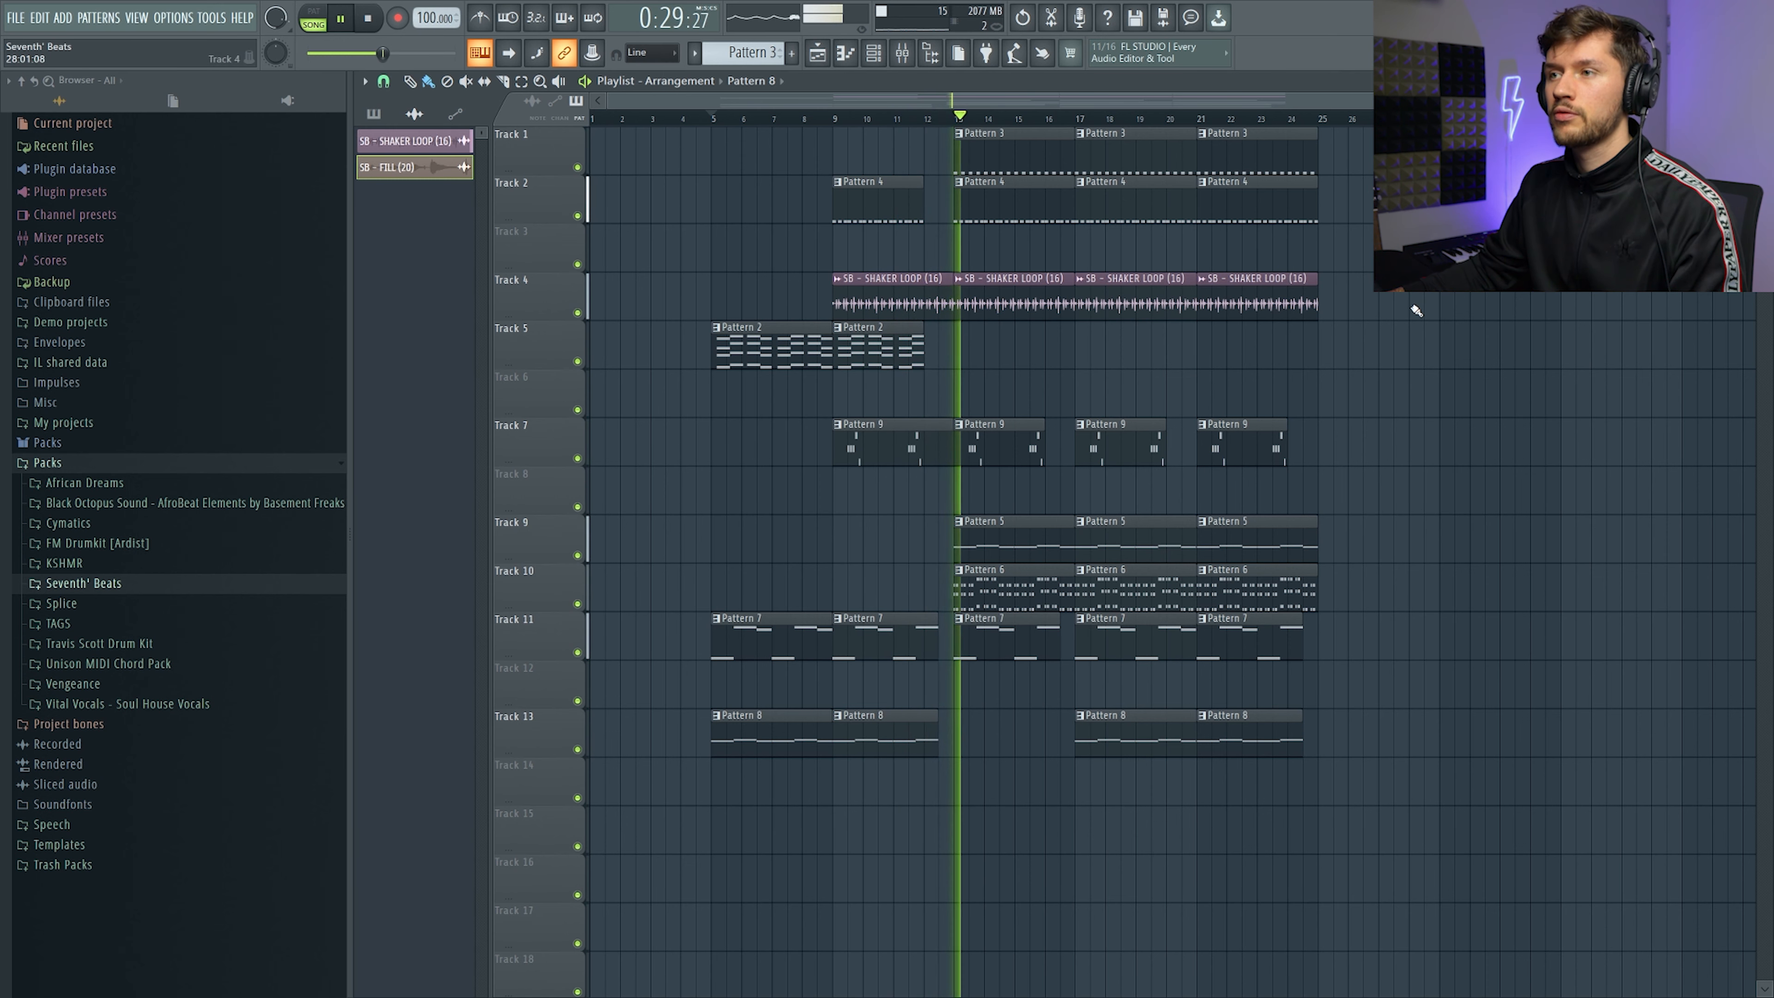